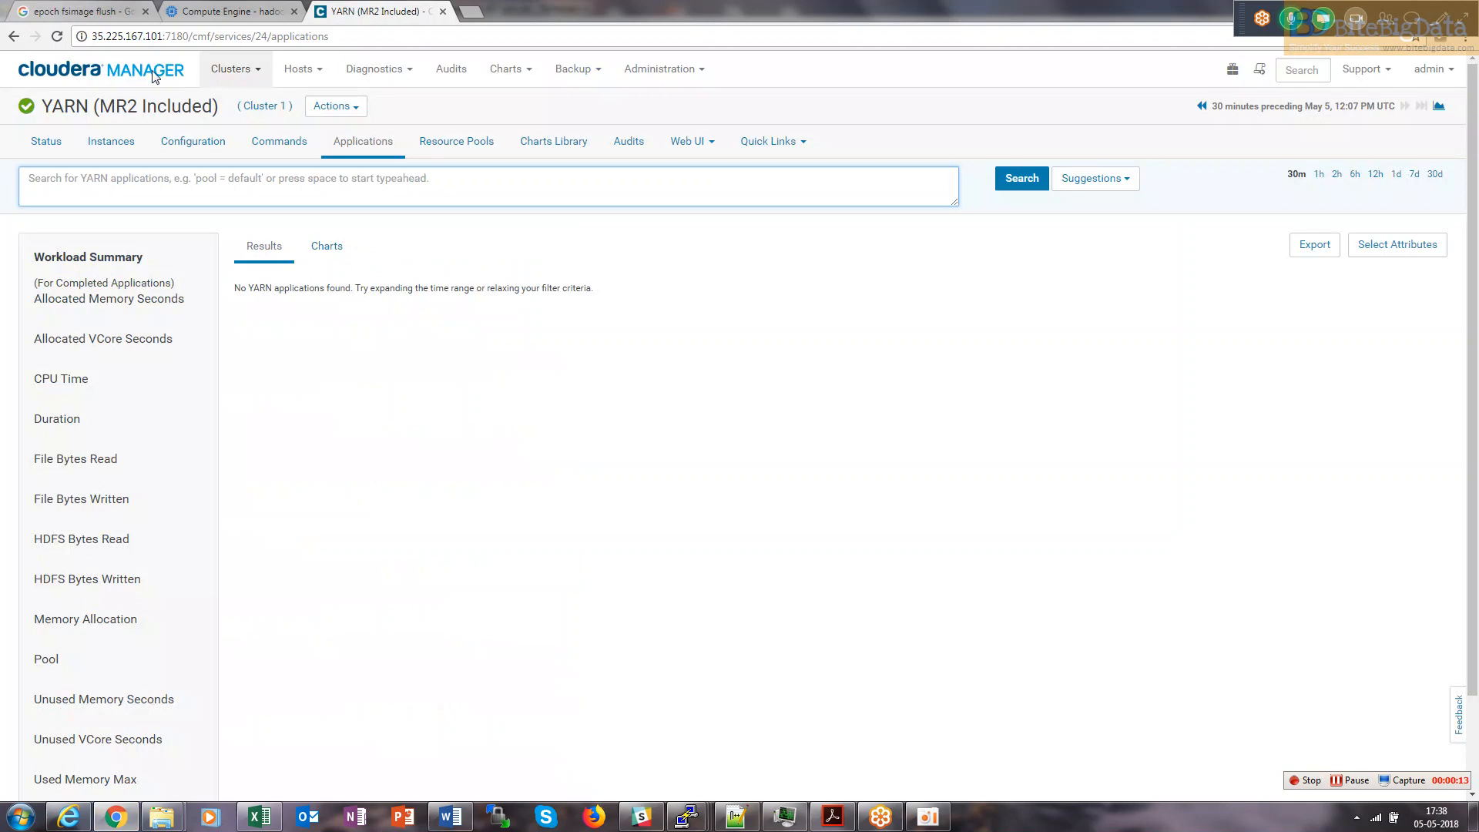
# Return to the Cloudera Manager home page, then view the Compute Engine VM instances for hadoopexample.
pyautogui.click(156, 74)
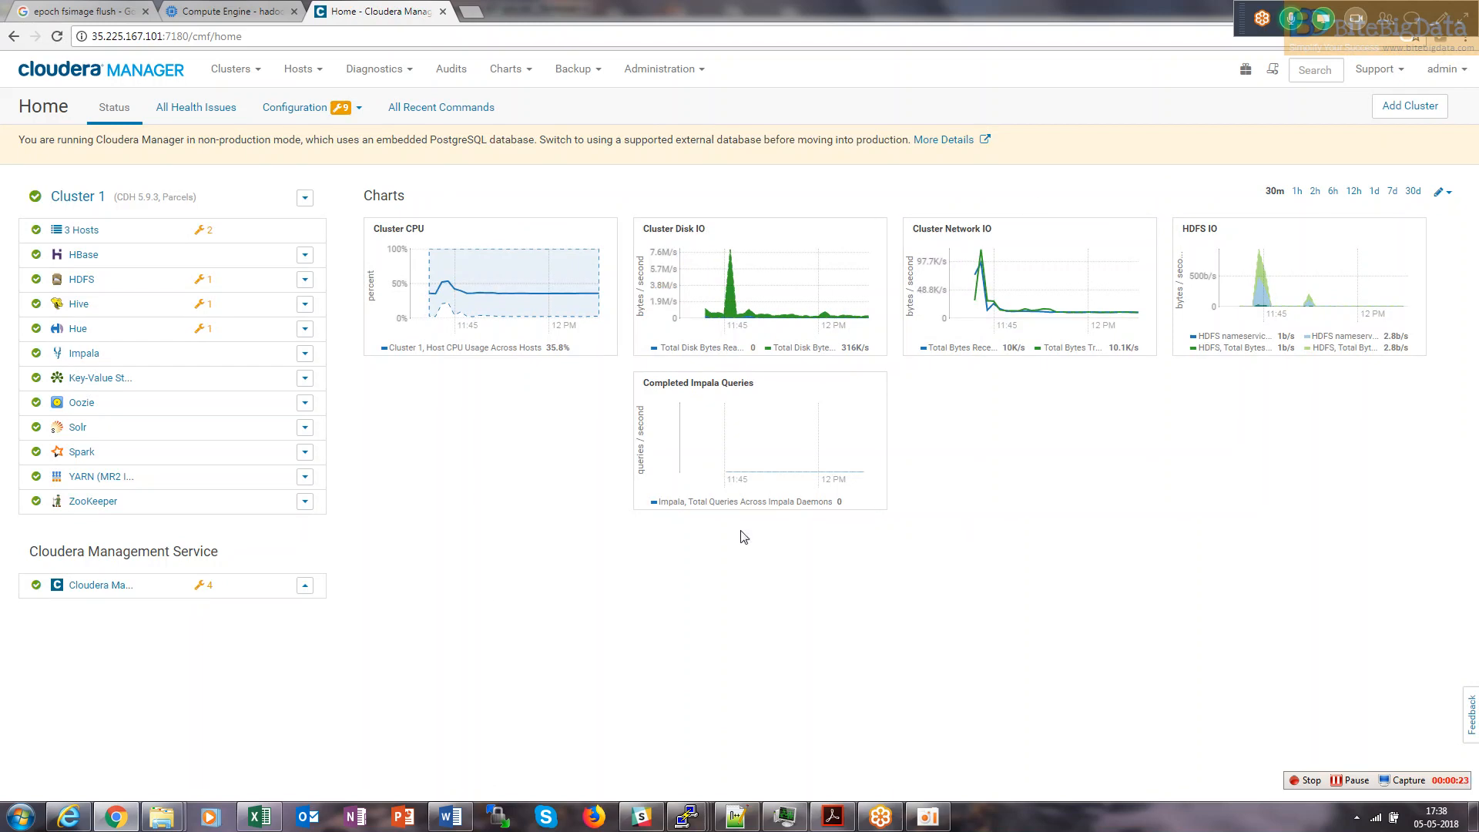
pyautogui.click(248, 14)
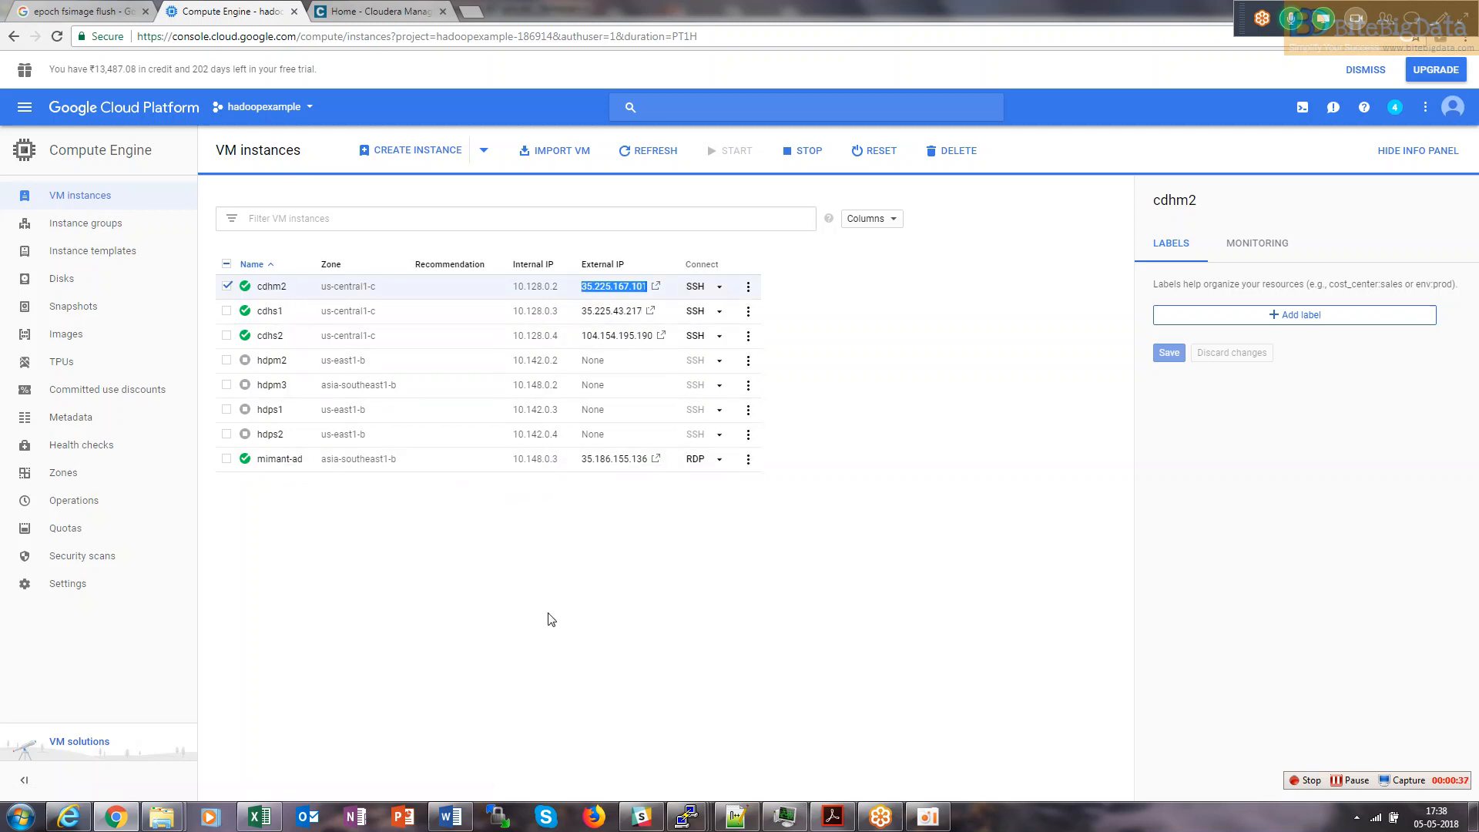
# Close the two inactive PuTTY sessions and bring the cdhm2 terminal forward.
pyautogui.click(687, 816)
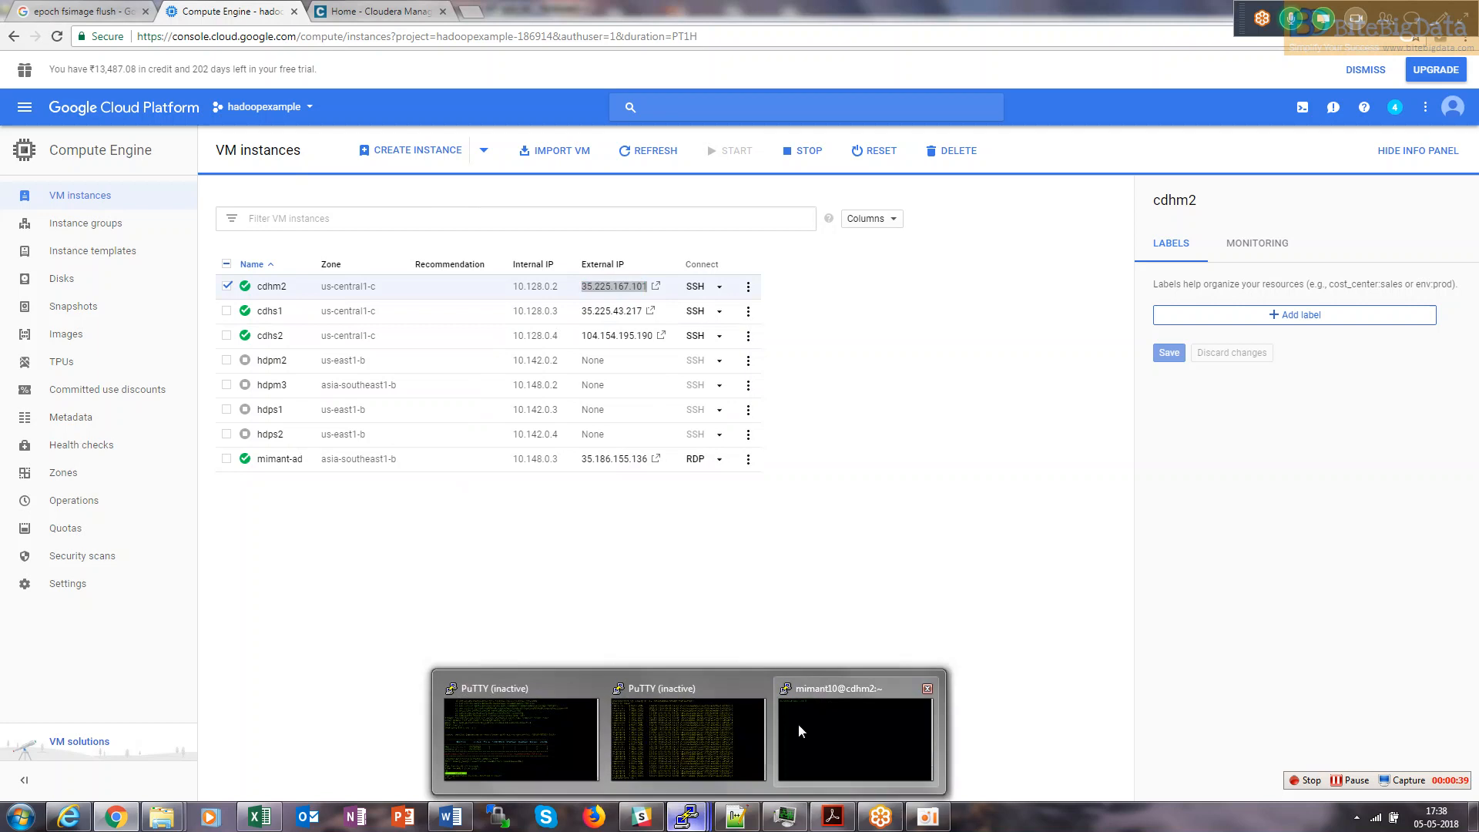
pyautogui.click(760, 690)
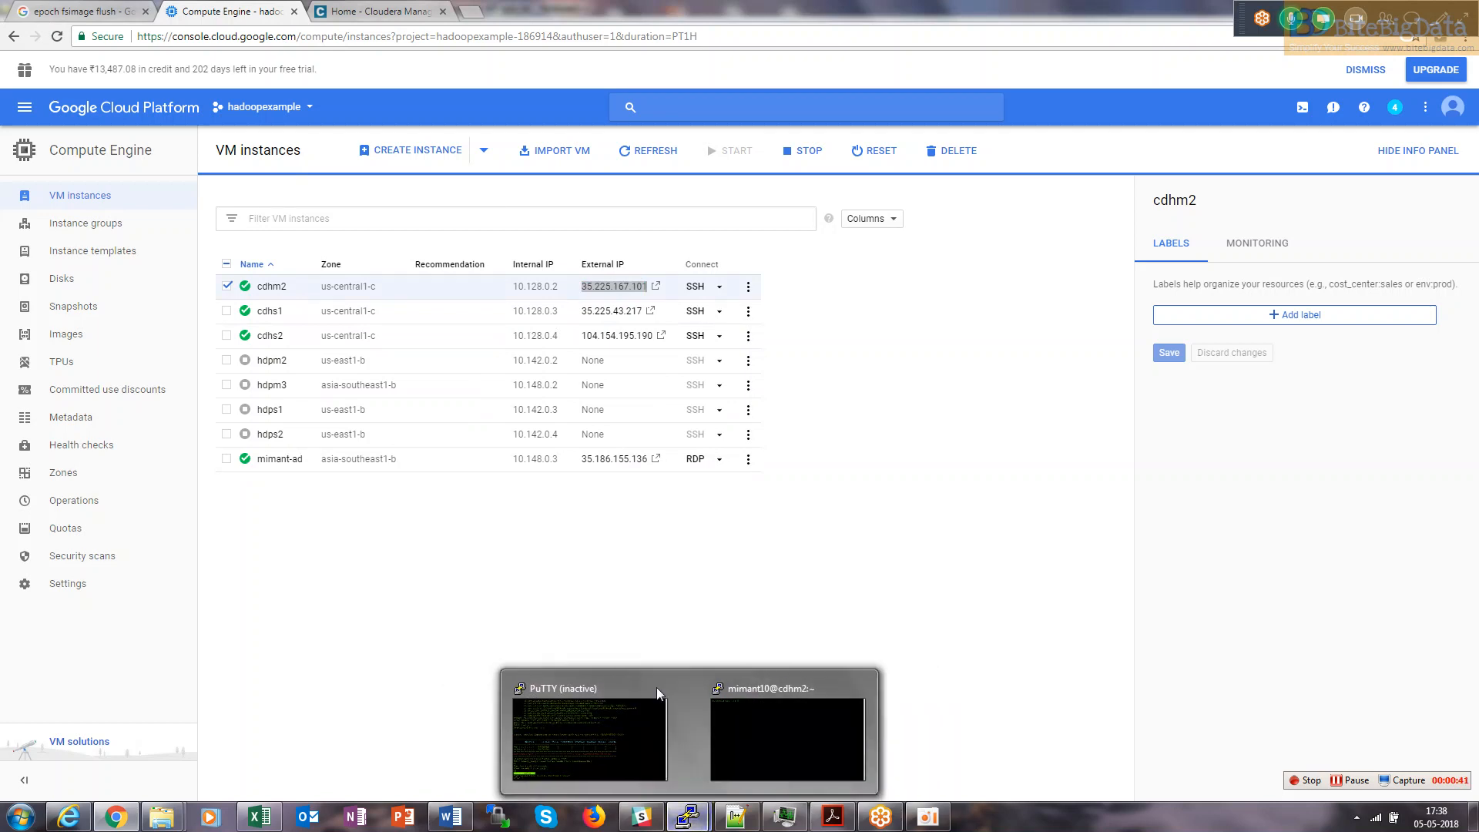
pyautogui.click(678, 688)
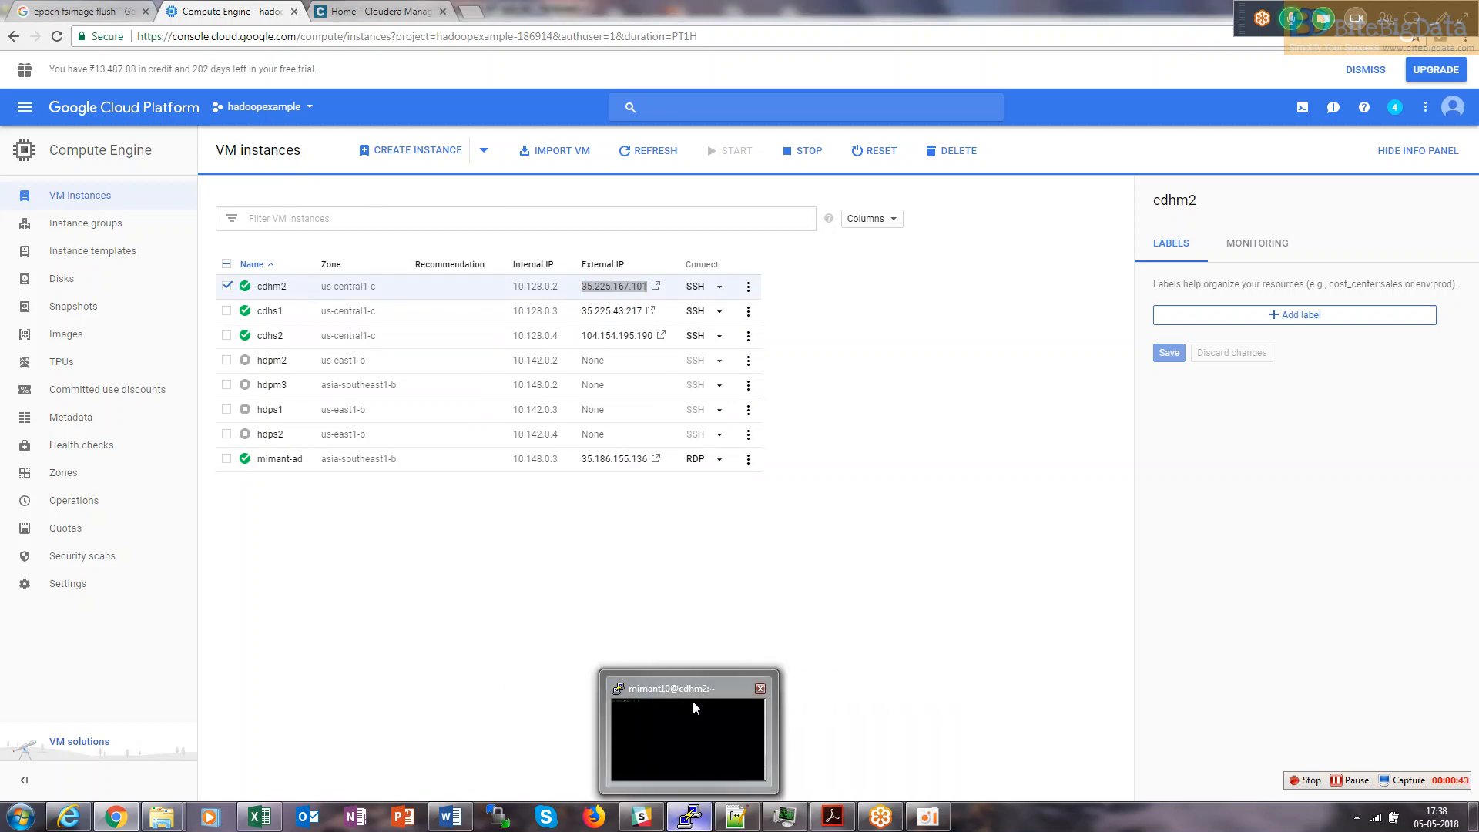
pyautogui.click(692, 701)
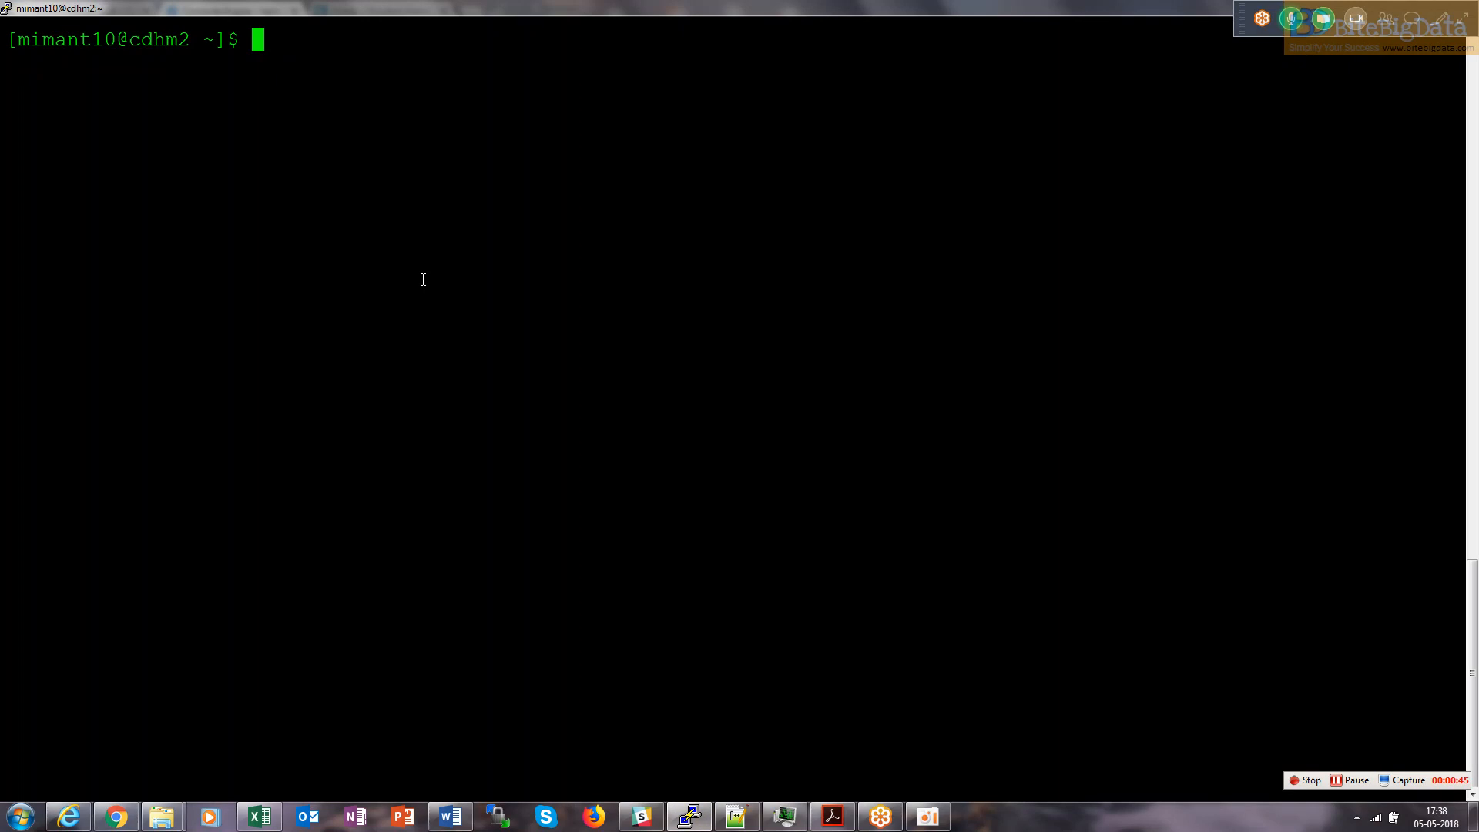
# Open /etc/hosts with sudo vi, confirm the mimant-ad 10.148.0.3 entry, and exit with :wq!
pyautogui.write('sudo vi /etc/')
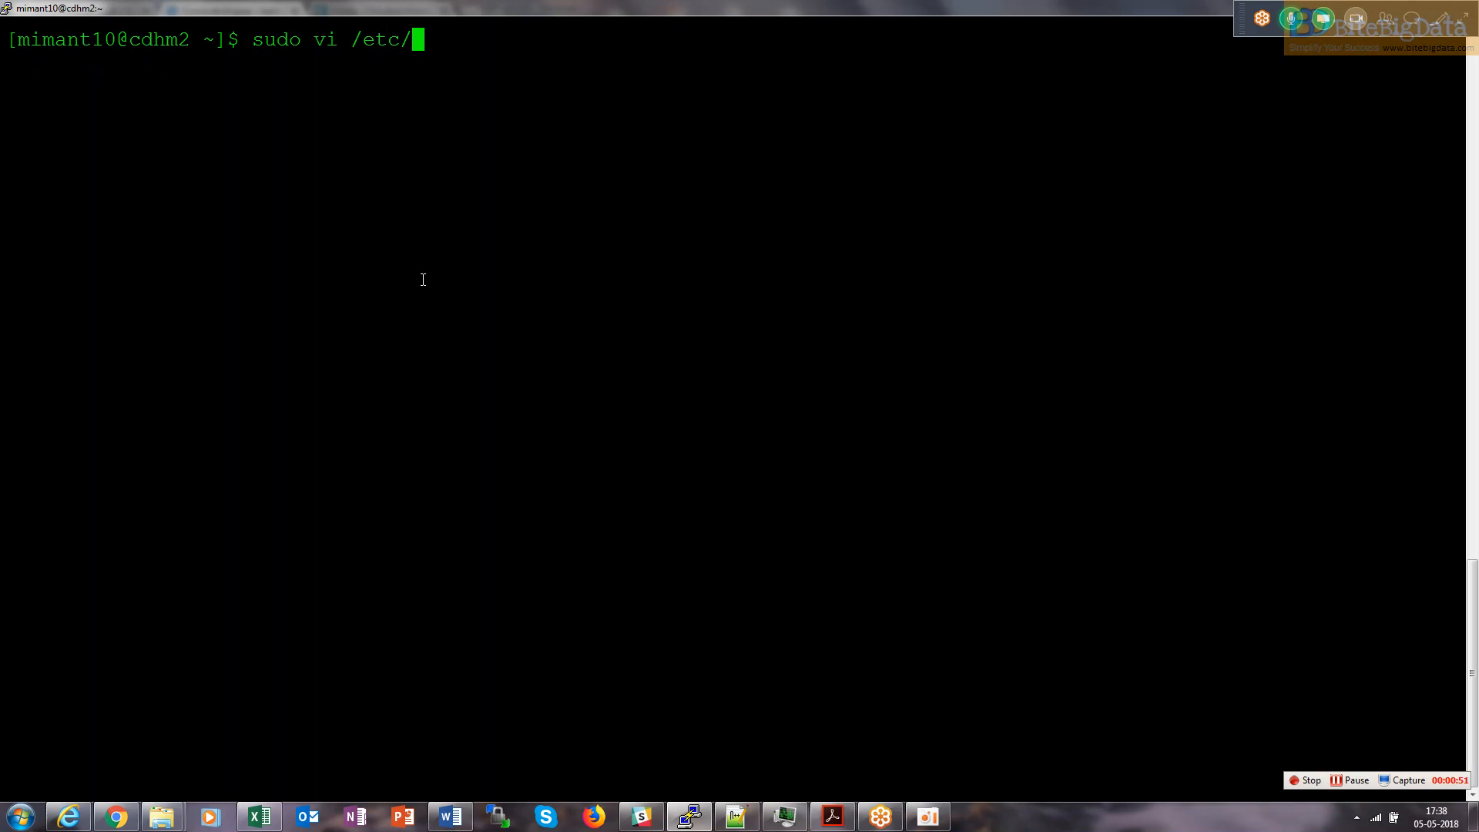
pyautogui.write('hosts')
pyautogui.press('Return')
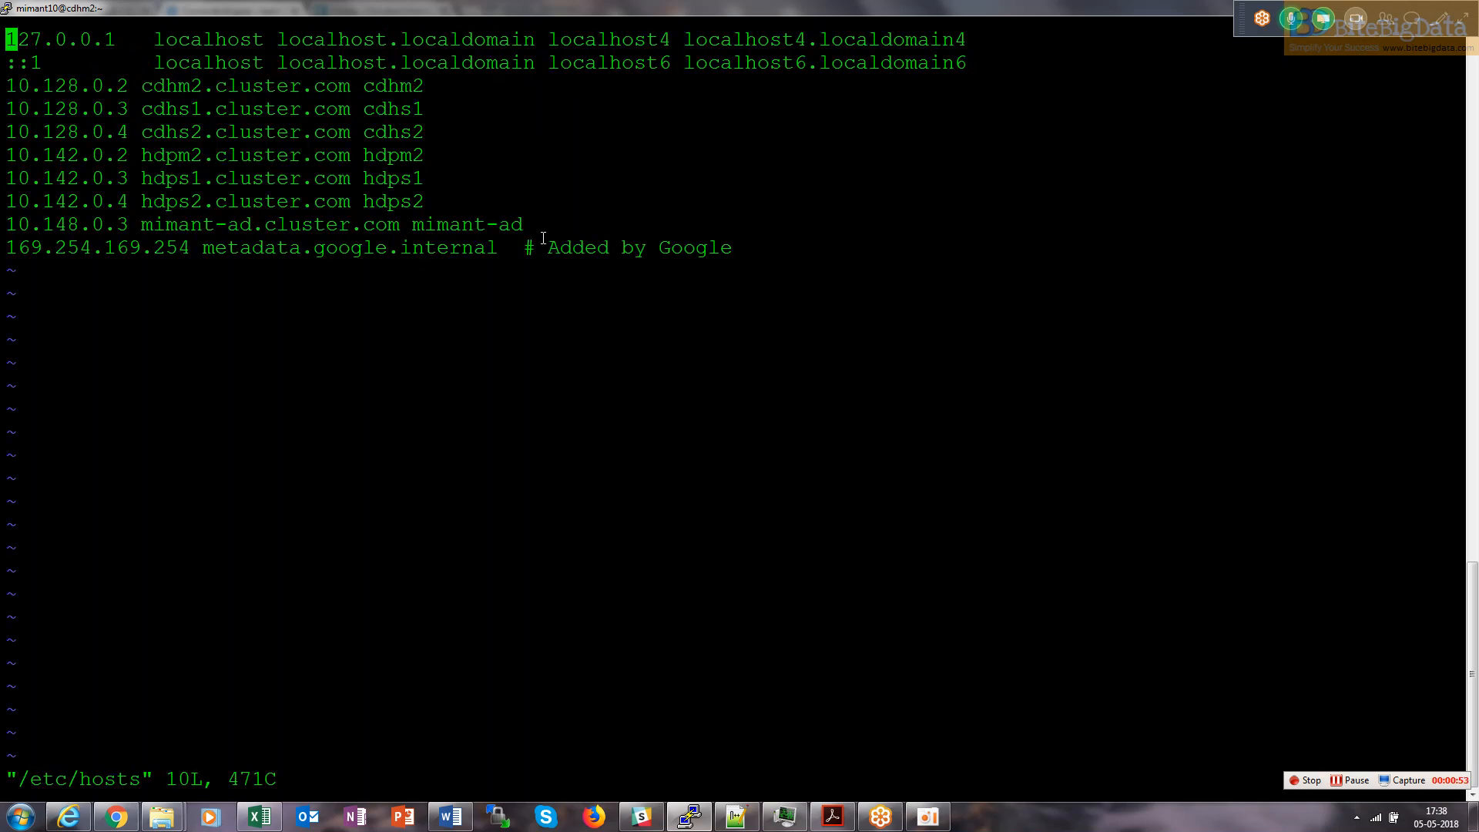
pyautogui.moveTo(544, 238); pyautogui.dragTo(192, 201)
pyautogui.moveTo(498, 247); pyautogui.dragTo(460, 213)
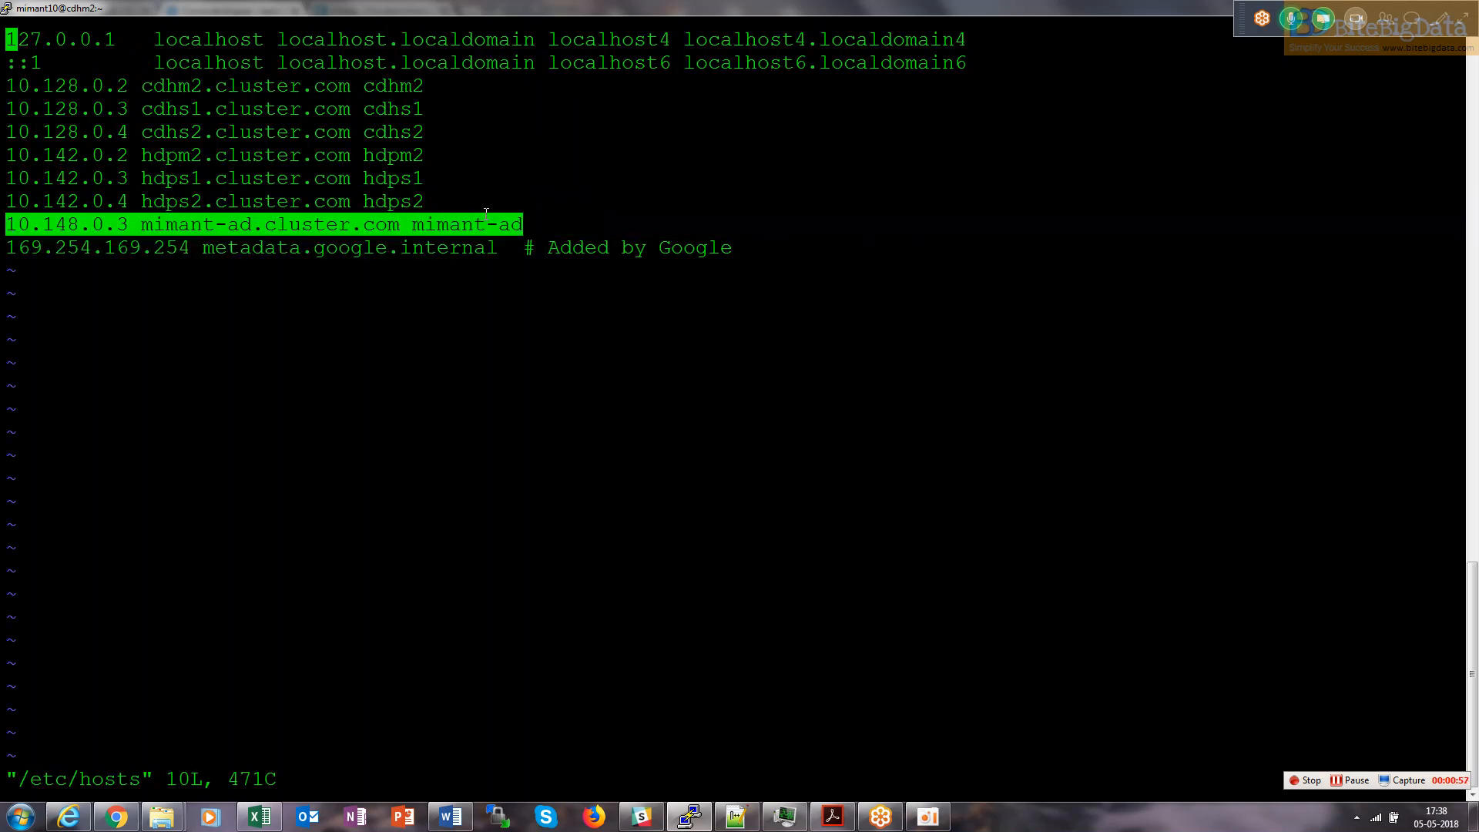
pyautogui.write(':wq!')
pyautogui.press('Return')
# Ping mimant-ad, stop it with Ctrl+C, and start clearing the terminal screen.
pyautogui.write('ping')
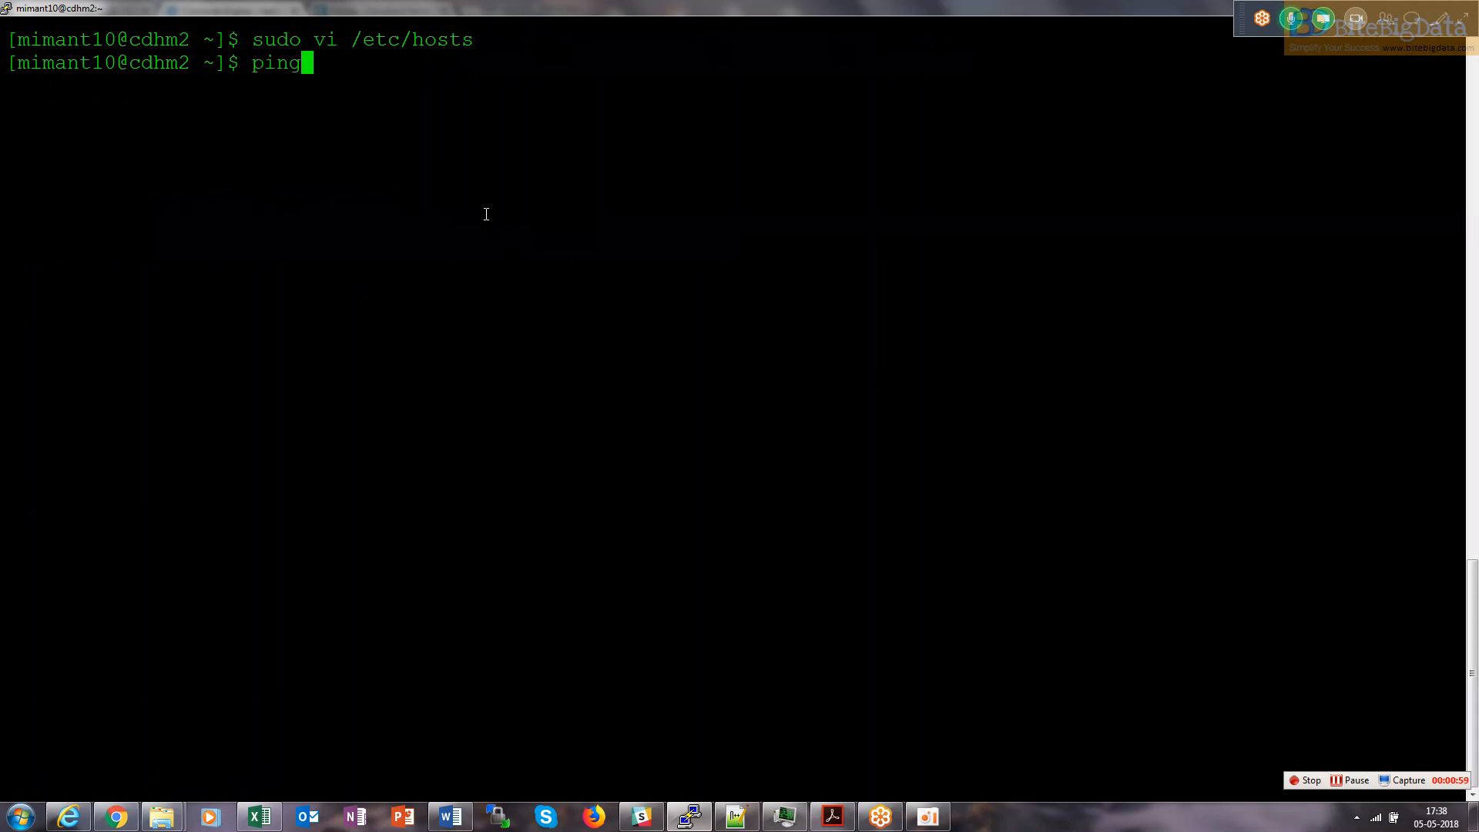
pyautogui.write(' mimant-ad')
pyautogui.press('Return')
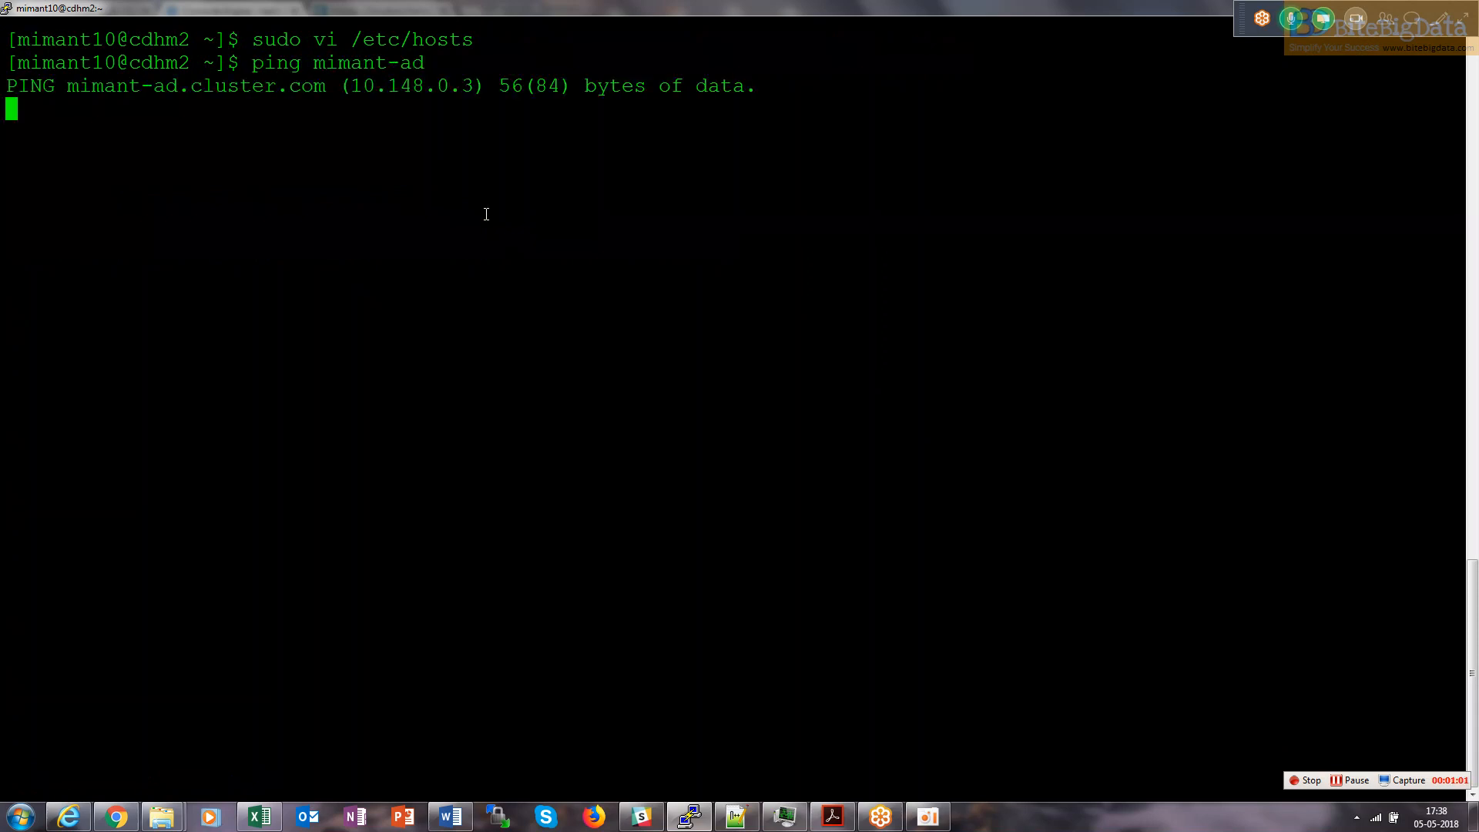
pyautogui.hotkey('ctrl', 'c')
pyautogui.hotkey('ctrl', 'c')
pyautogui.write('clcear')
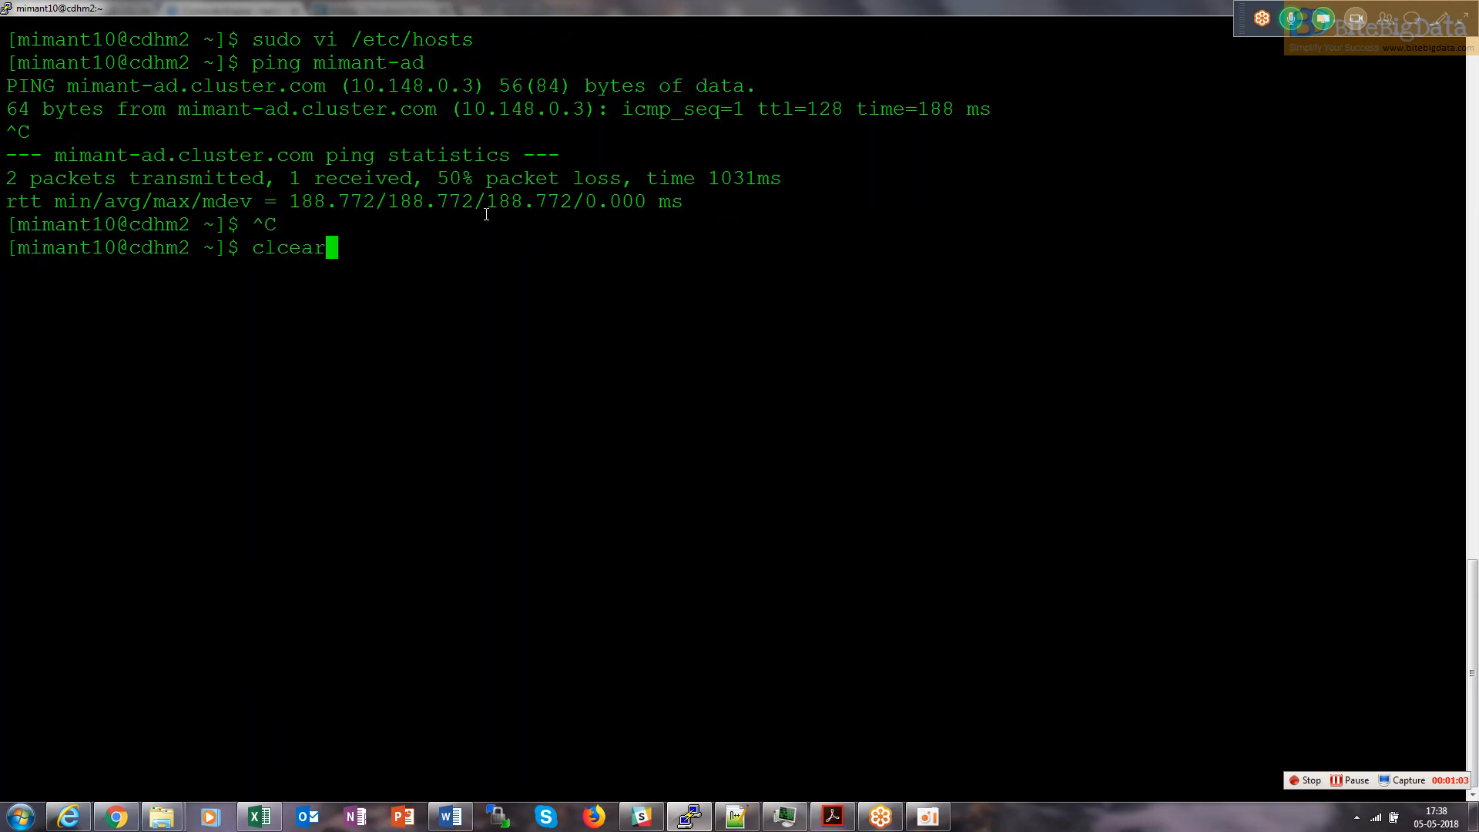
pyautogui.press('BackSpace')
pyautogui.press('BackSpace')
pyautogui.press('BackSpace')
pyautogui.press('BackSpace')
pyautogui.press('BackSpace')
pyautogui.press('BackSpace')
pyautogui.write('cle')
pyautogui.hotkey('alt', 'Tab')
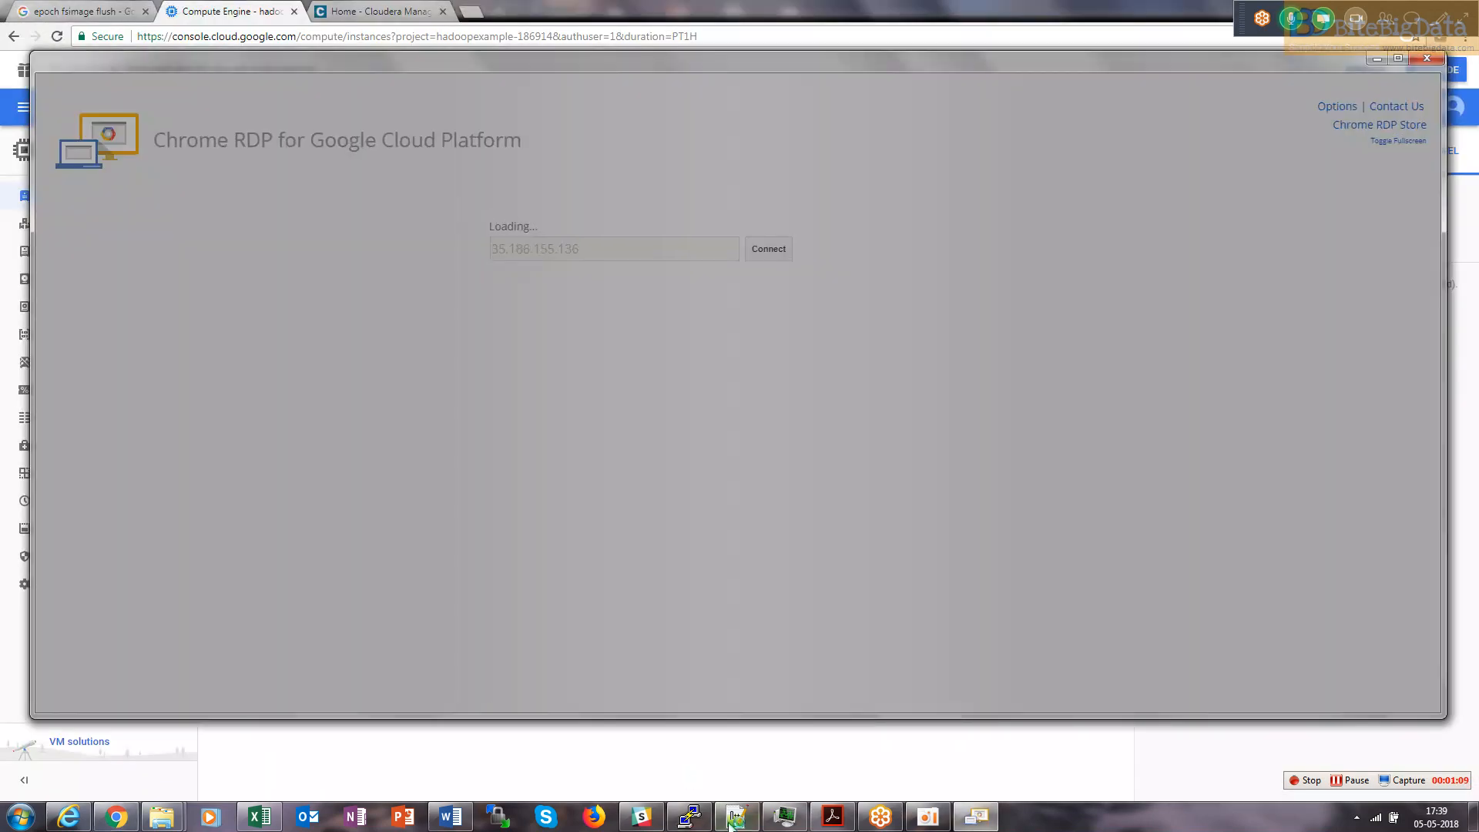
# Copy the administrator username from the setup notes into the mimant-ad RDP credentials prompt.
pyautogui.click(738, 819)
pyautogui.click(78, 65)
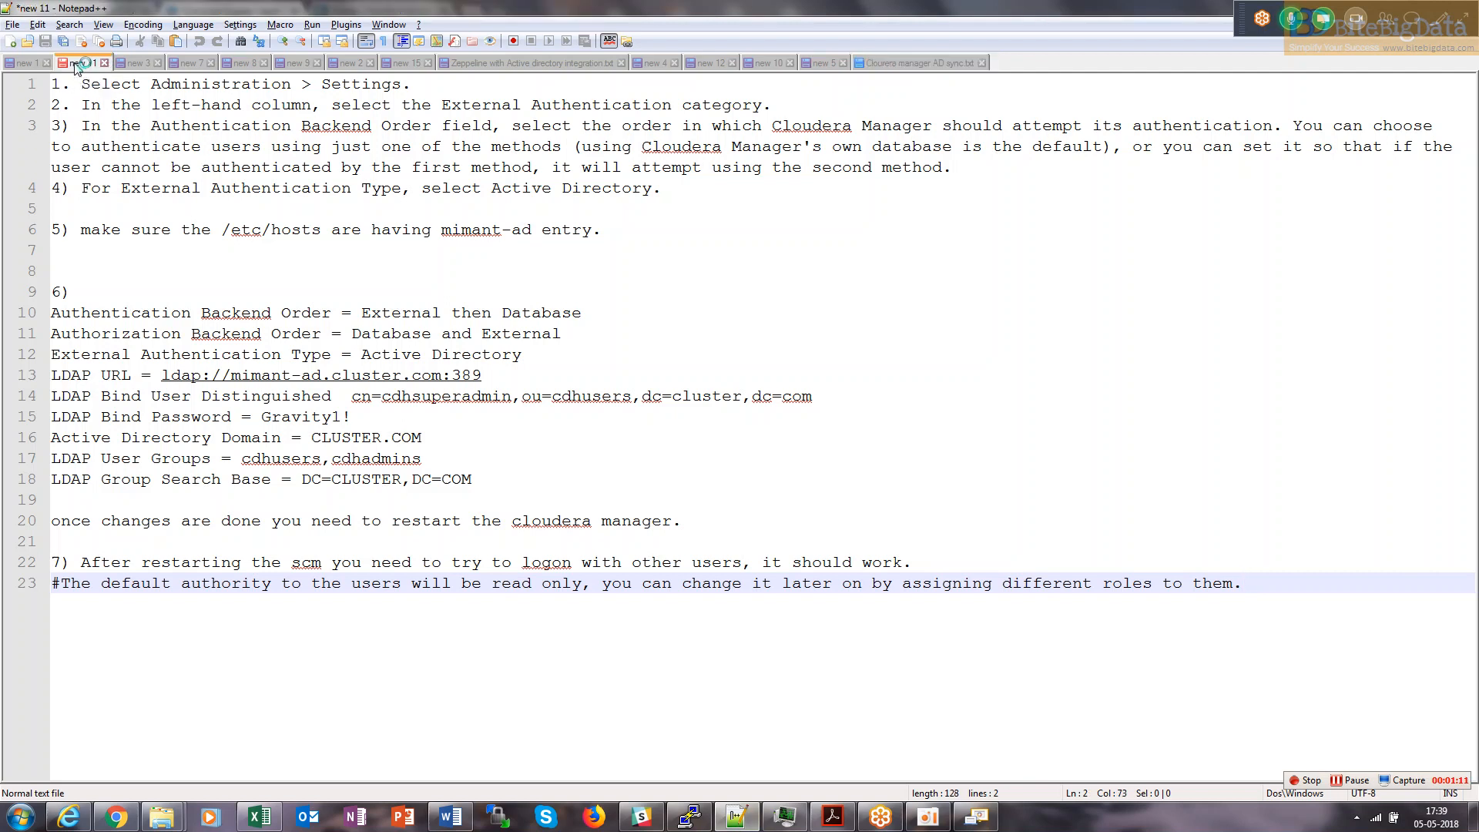
pyautogui.click(141, 64)
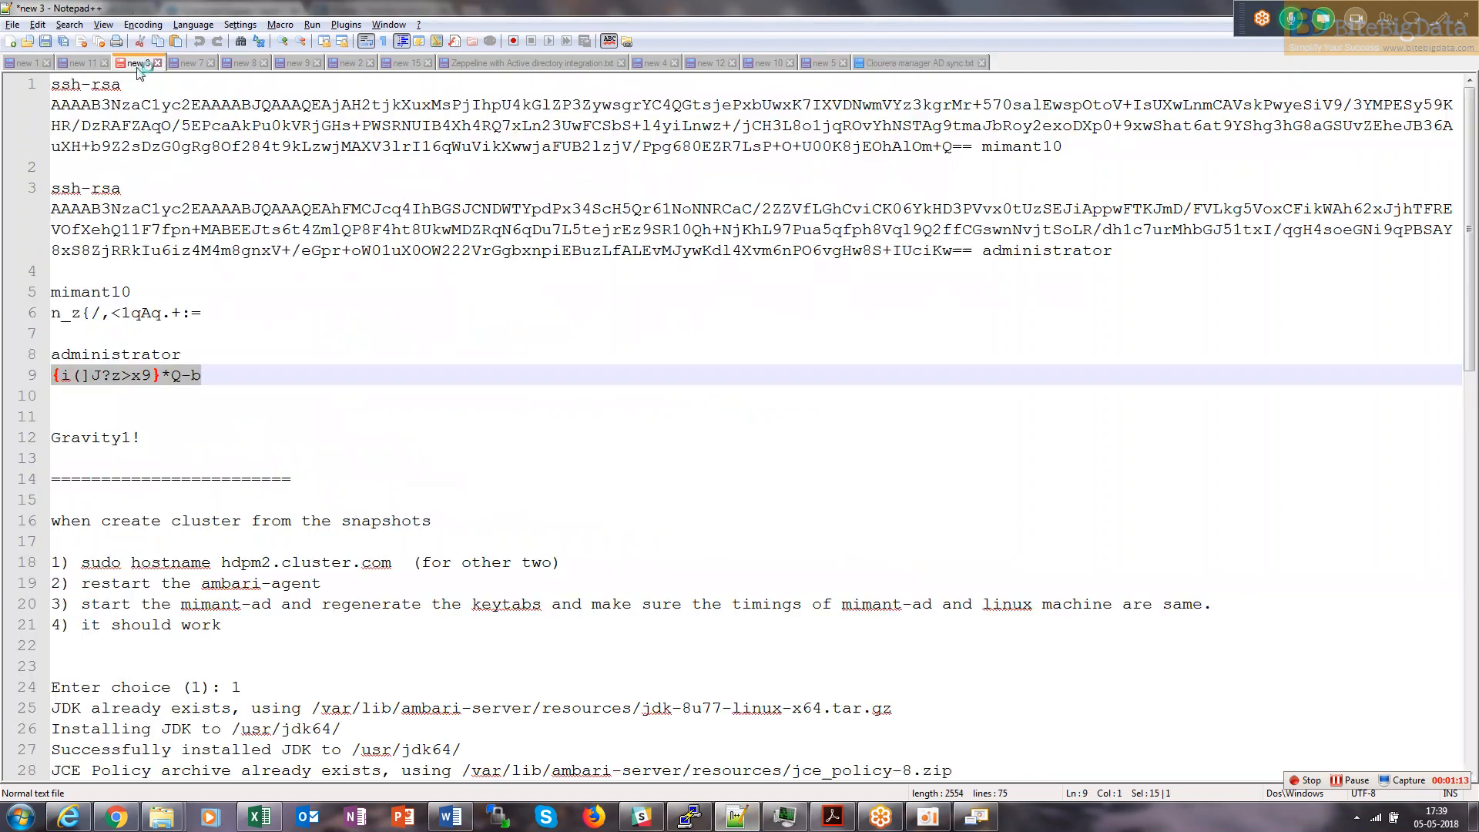
pyautogui.doubleClick(172, 356)
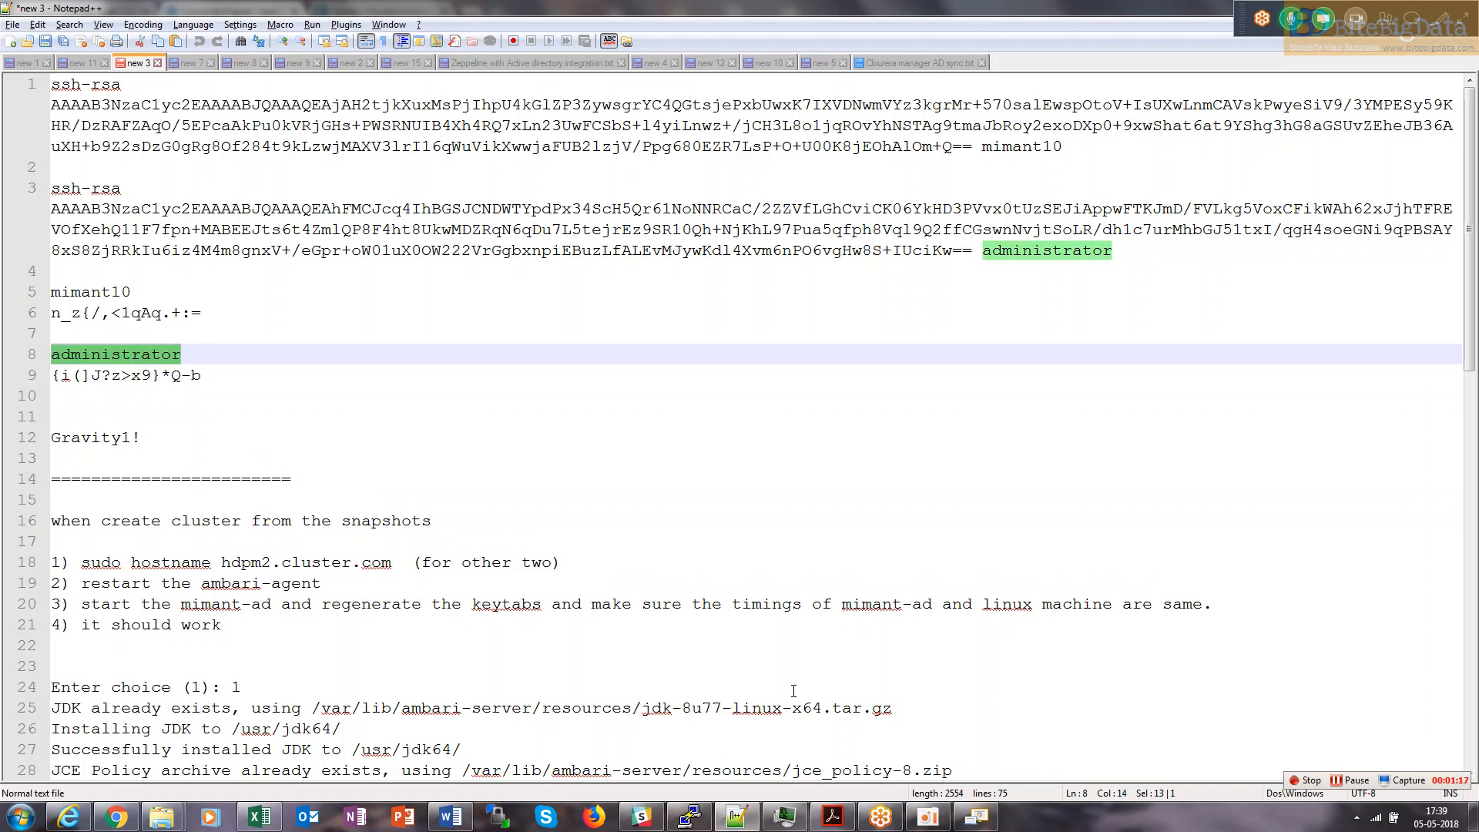
pyautogui.click(132, 815)
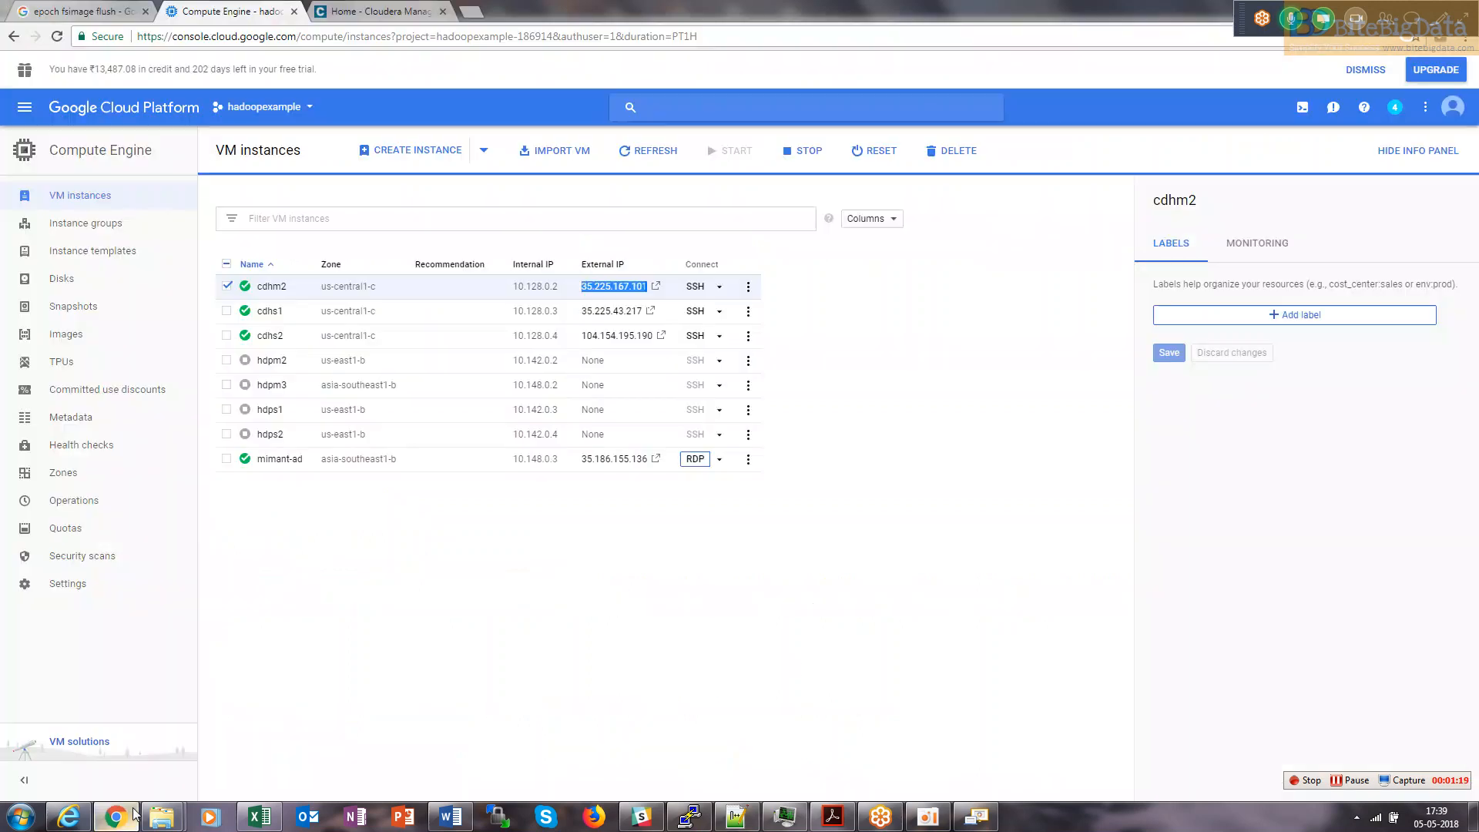
pyautogui.click(924, 821)
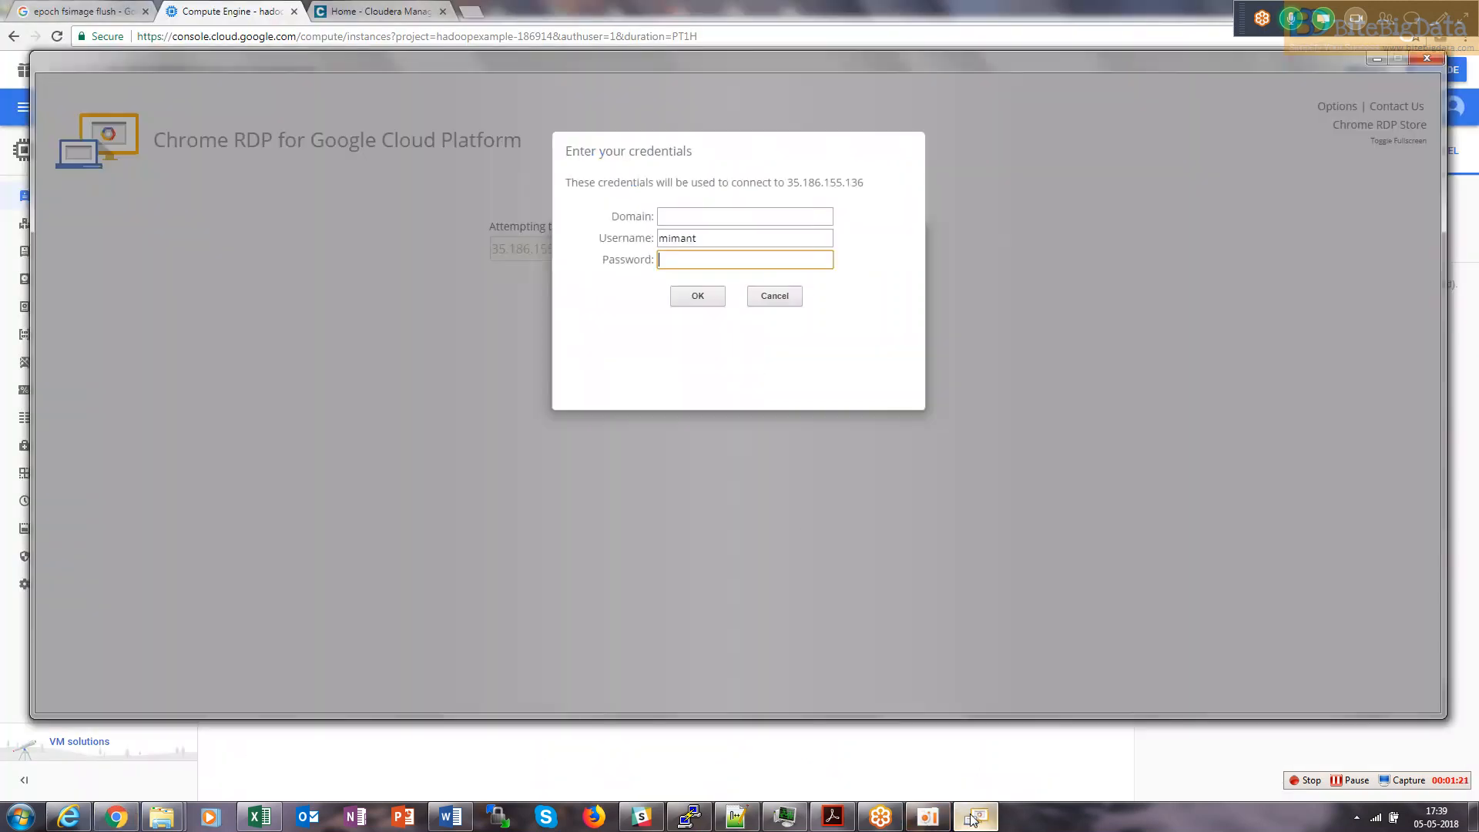
pyautogui.click(721, 250)
pyautogui.moveTo(718, 239); pyautogui.dragTo(662, 237)
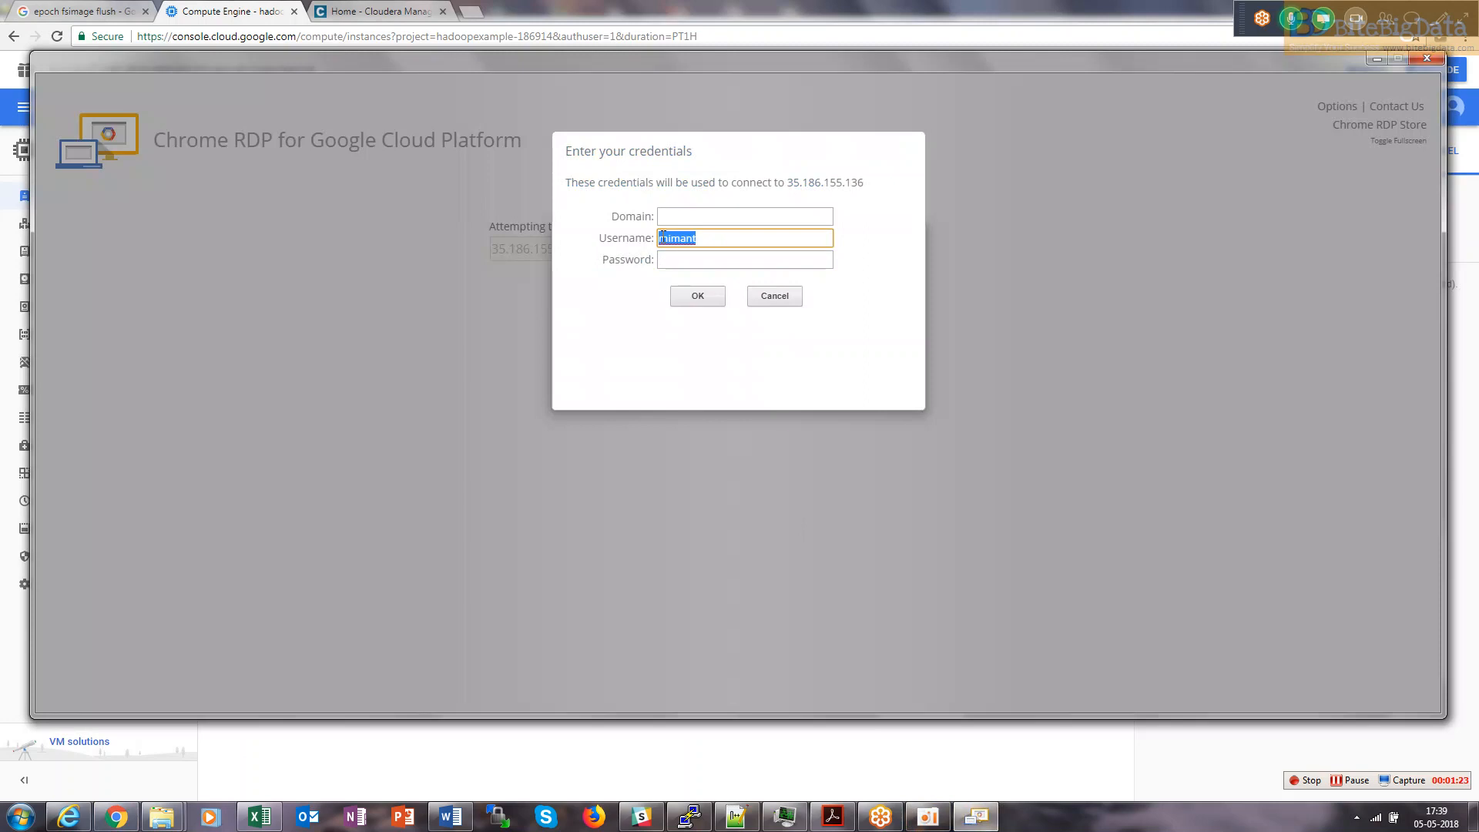
pyautogui.hotkey('ctrl', 'v')
pyautogui.press('Tab')
# Paste the administrator password from the notes, submit, and accept the certificate warning.
pyautogui.hotkey('alt', 'Tab')
pyautogui.hotkey('alt', 'Tab')
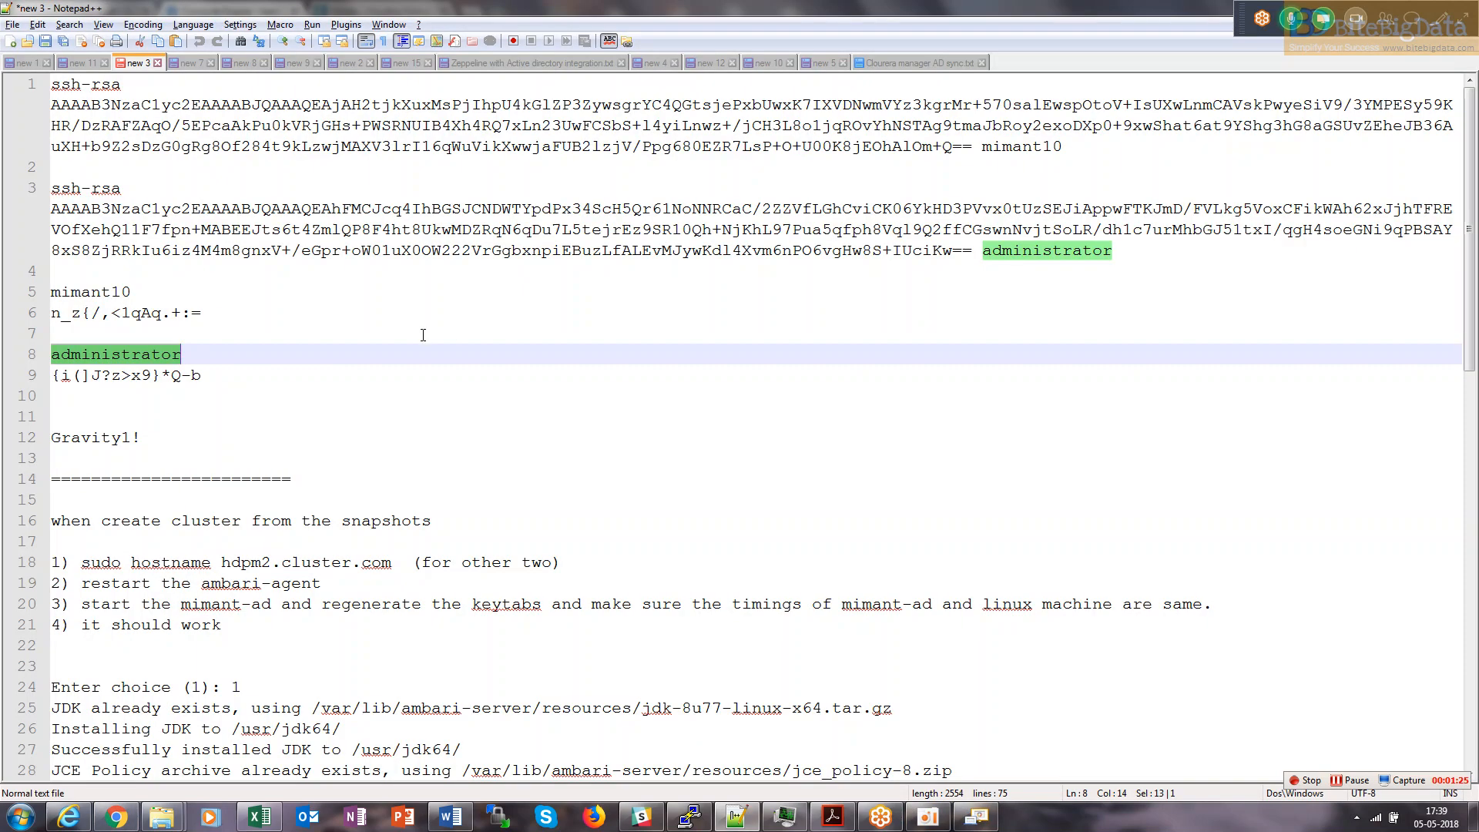
pyautogui.moveTo(222, 376); pyautogui.dragTo(55, 377)
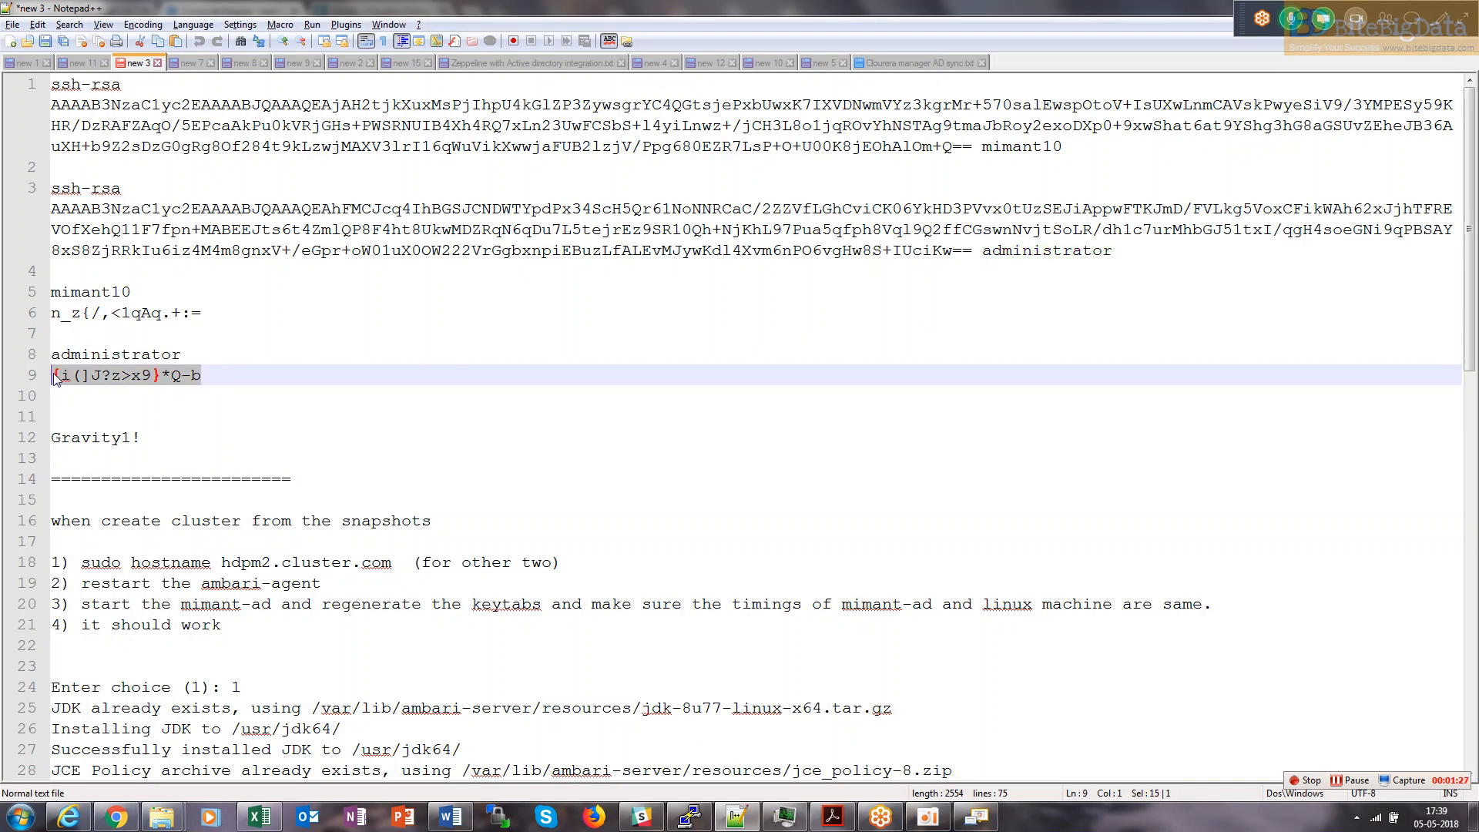
pyautogui.hotkey('ctrl', 'c')
pyautogui.hotkey('alt', 'Tab')
pyautogui.hotkey('alt', 'Tab')
pyautogui.hotkey('ctrl', 'v')
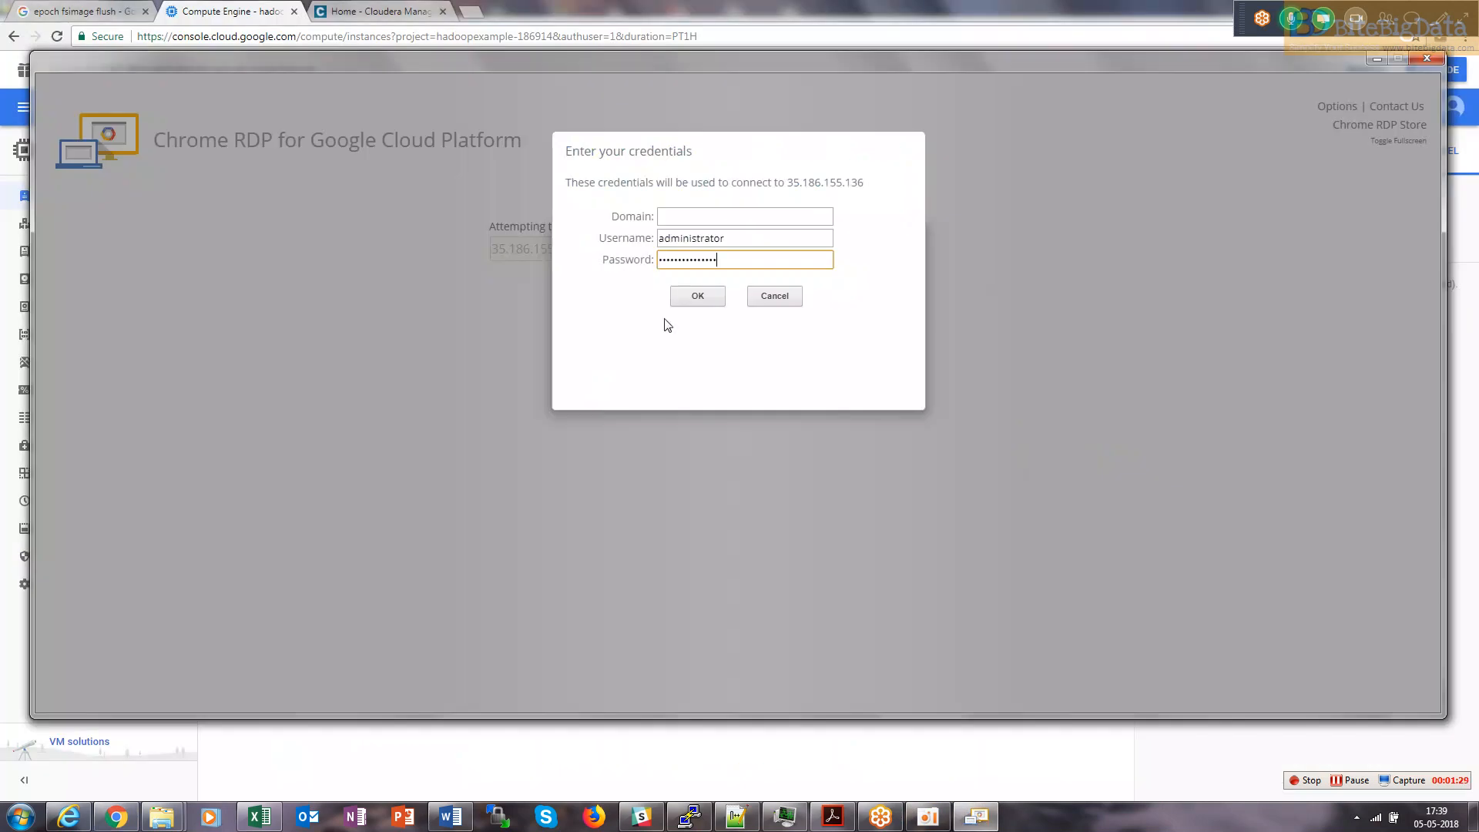
pyautogui.click(698, 297)
pyautogui.click(701, 374)
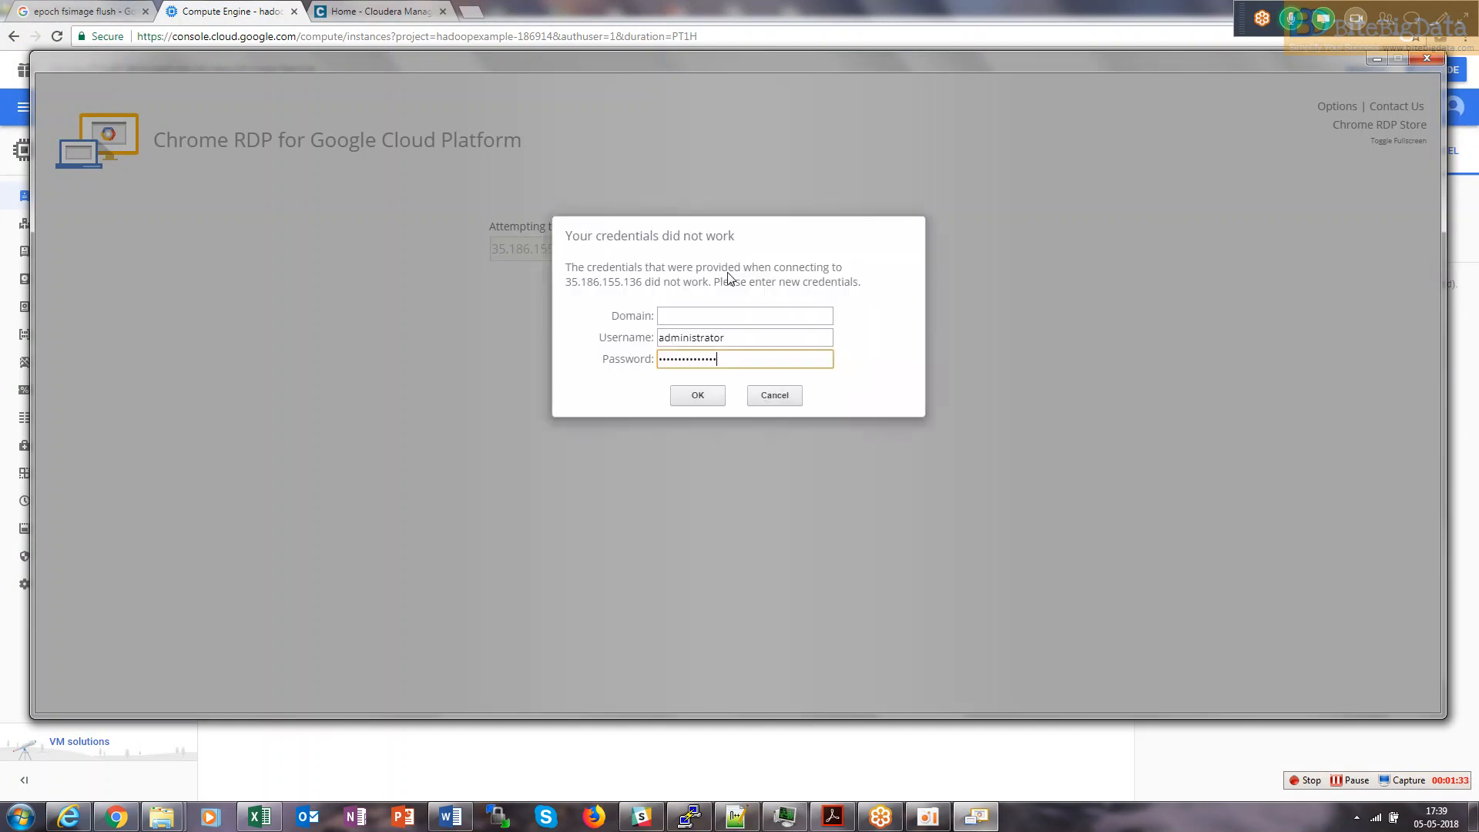
# After the rejected login, paste the alternative administrator password from the notes into the retry prompt.
pyautogui.hotkey('alt', 'Tab')
pyautogui.hotkey('alt', 'Tab')
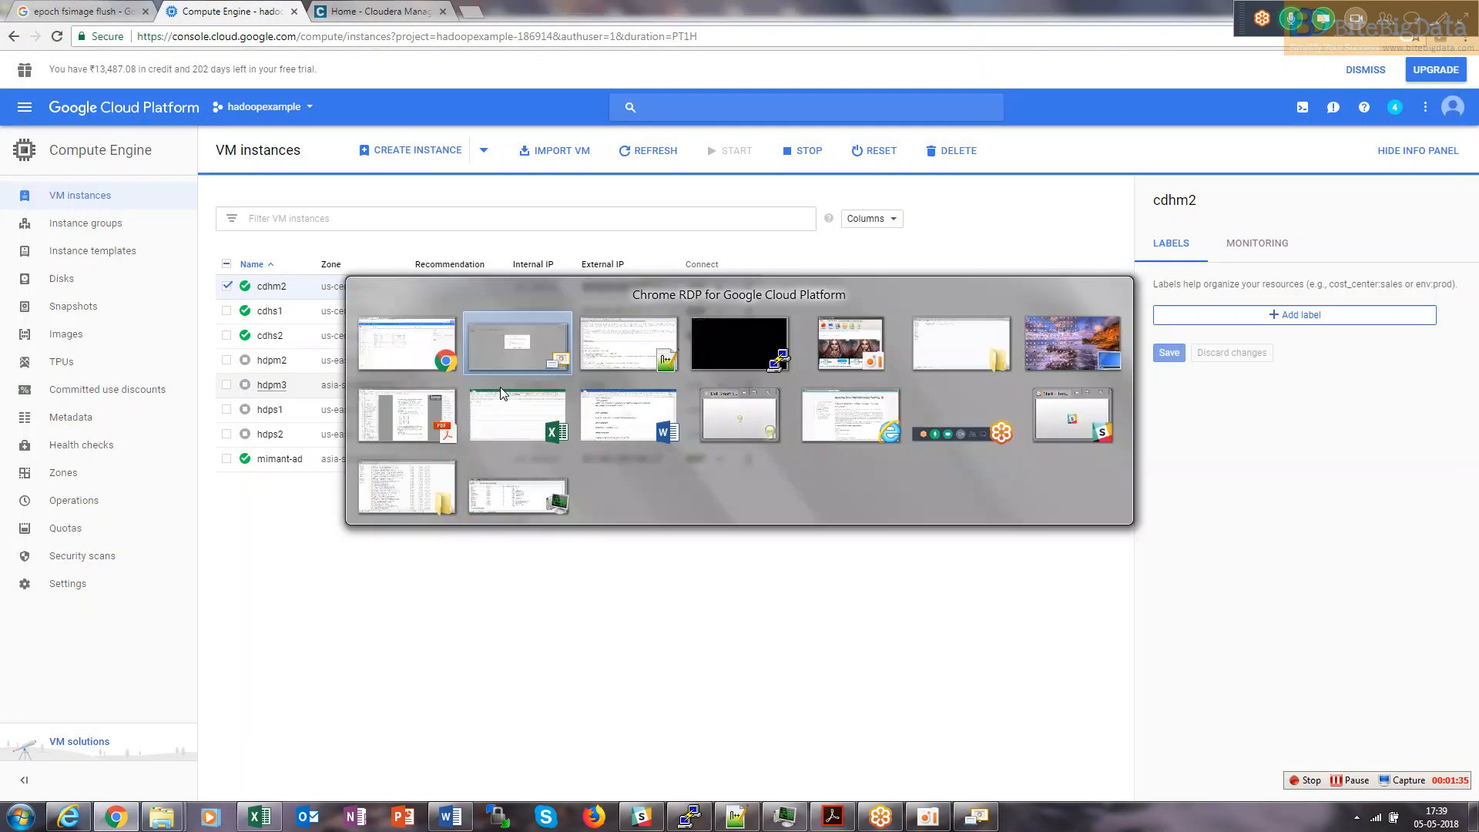
pyautogui.hotkey('ctrl', 'End')
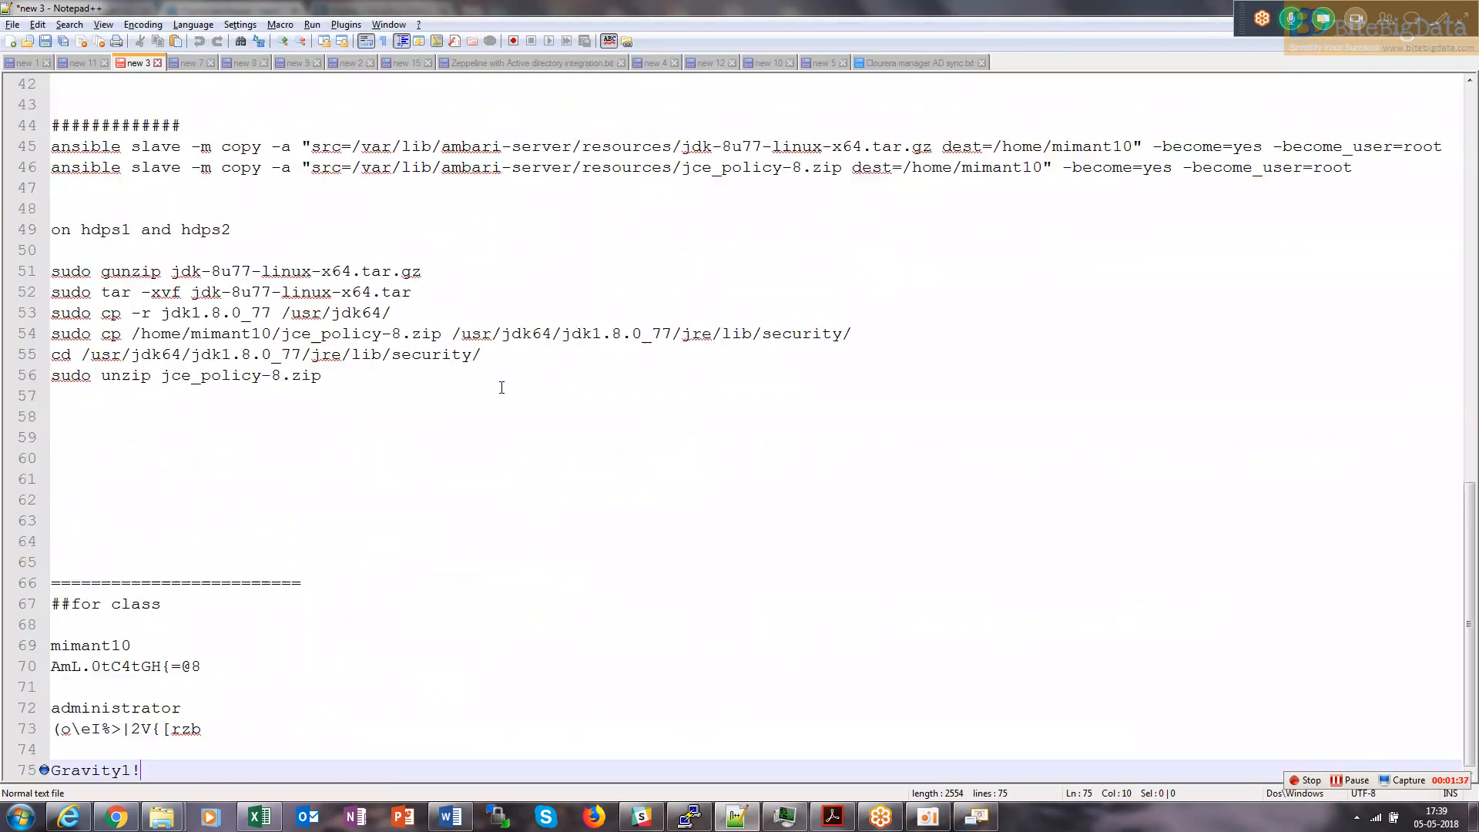
pyautogui.moveTo(205, 738); pyautogui.dragTo(31, 730)
pyautogui.hotkey('ctrl', 'c')
pyautogui.hotkey('alt', 'Tab')
pyautogui.hotkey('ctrl', 'v')
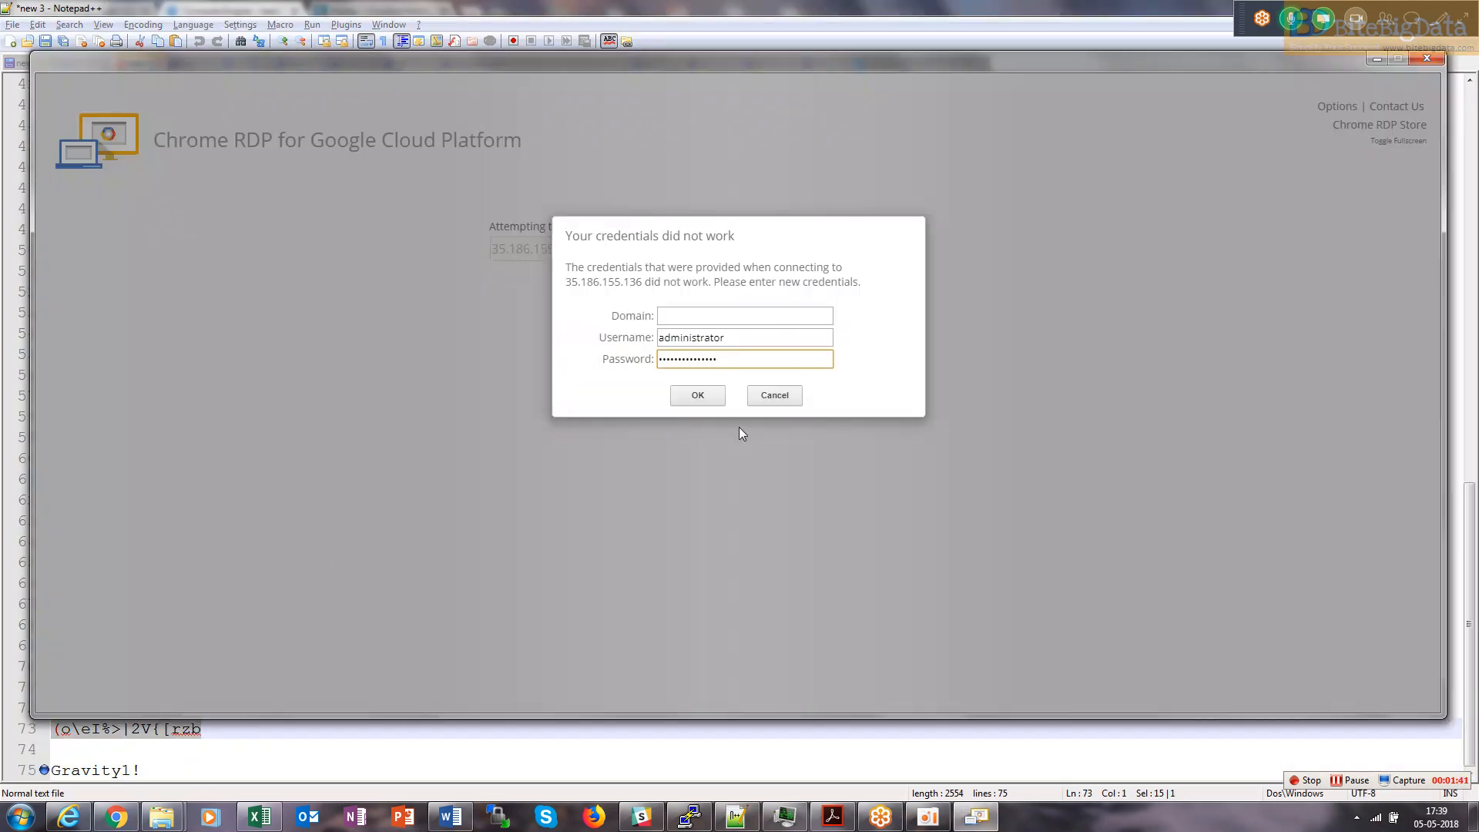
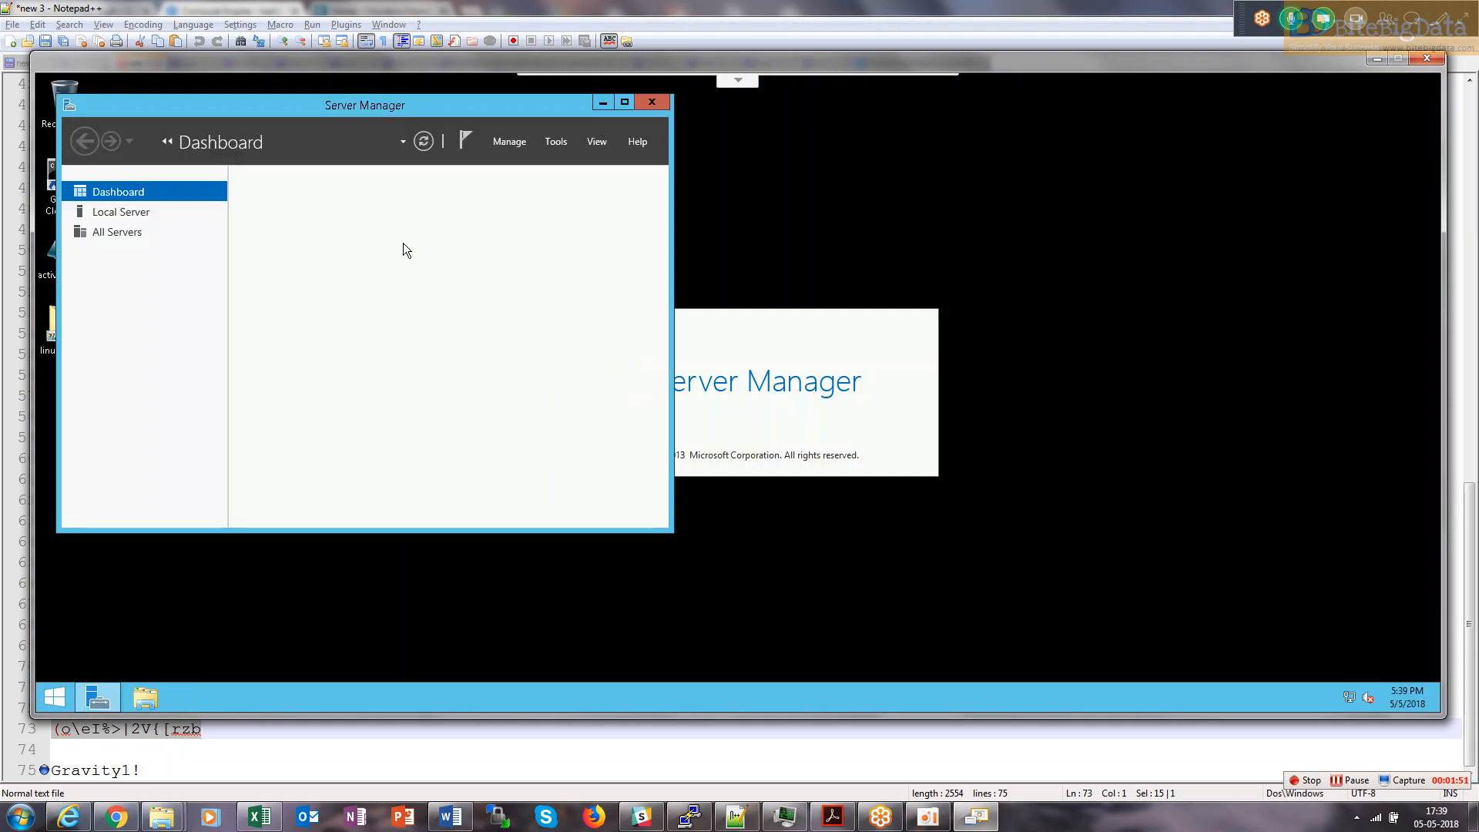
# Launch Active Directory Users and Computers from Server Manager's Tools menu.
pyautogui.click(558, 143)
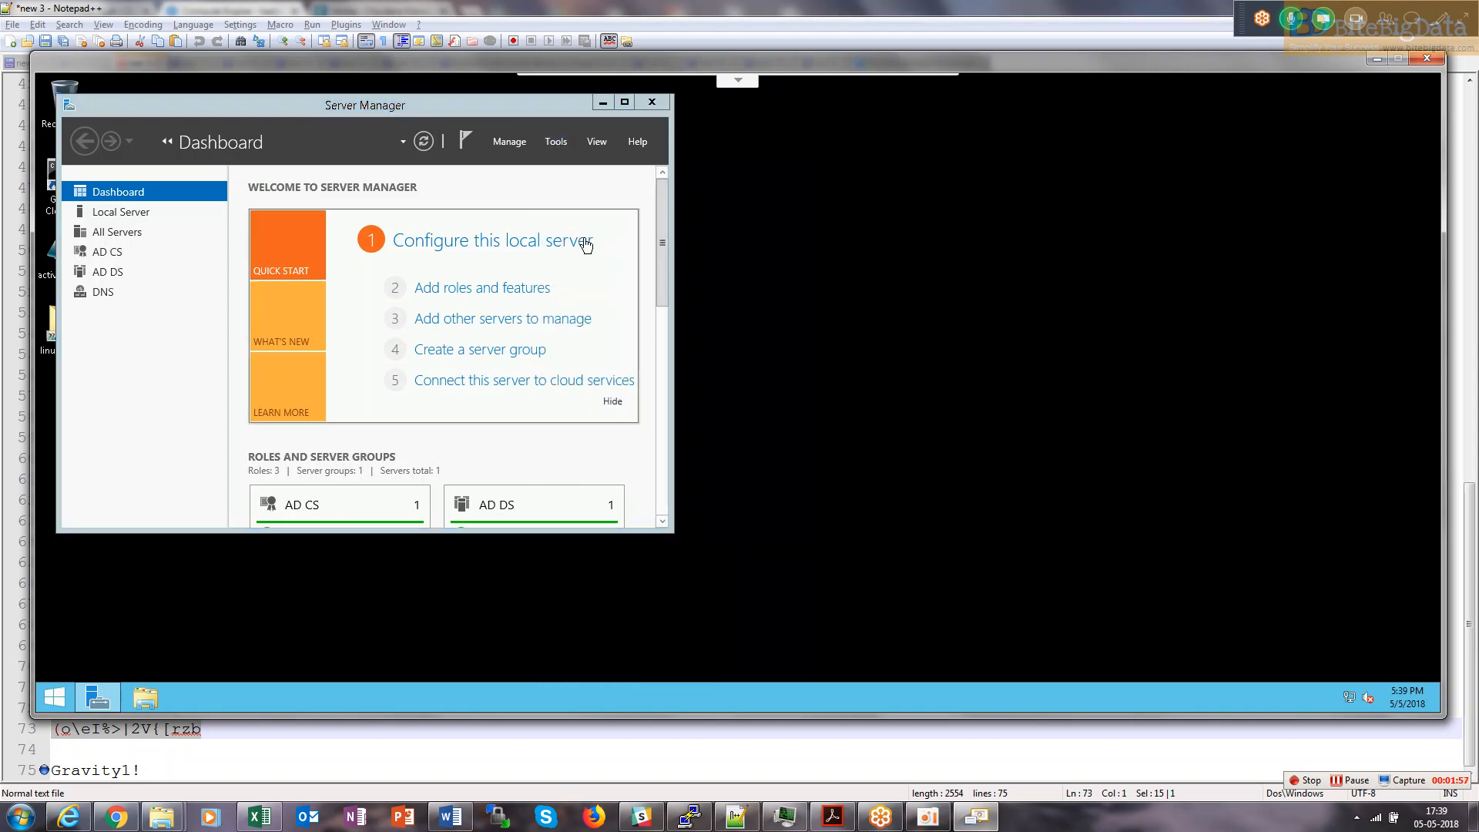
pyautogui.click(555, 143)
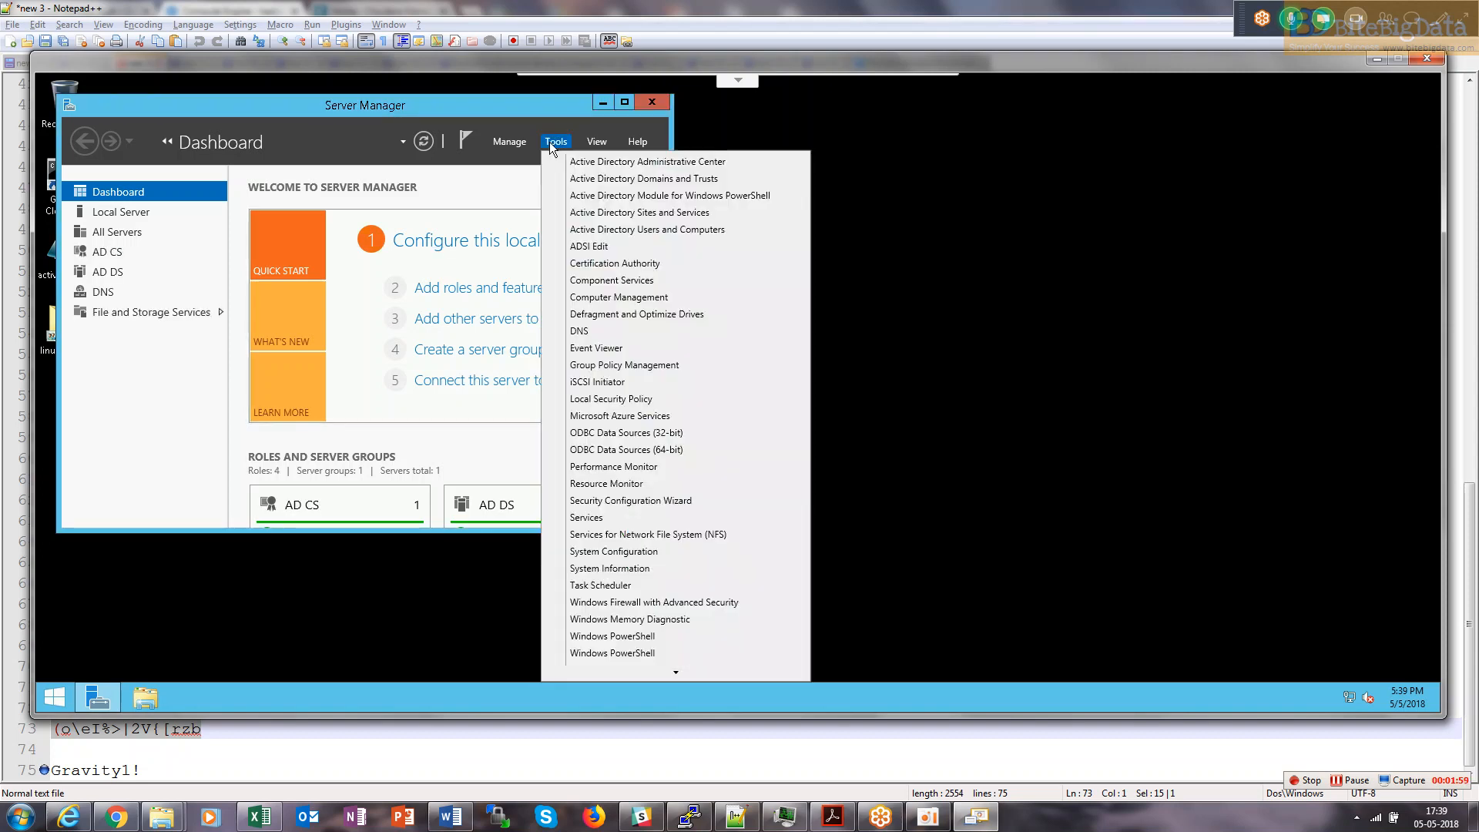
pyautogui.click(609, 230)
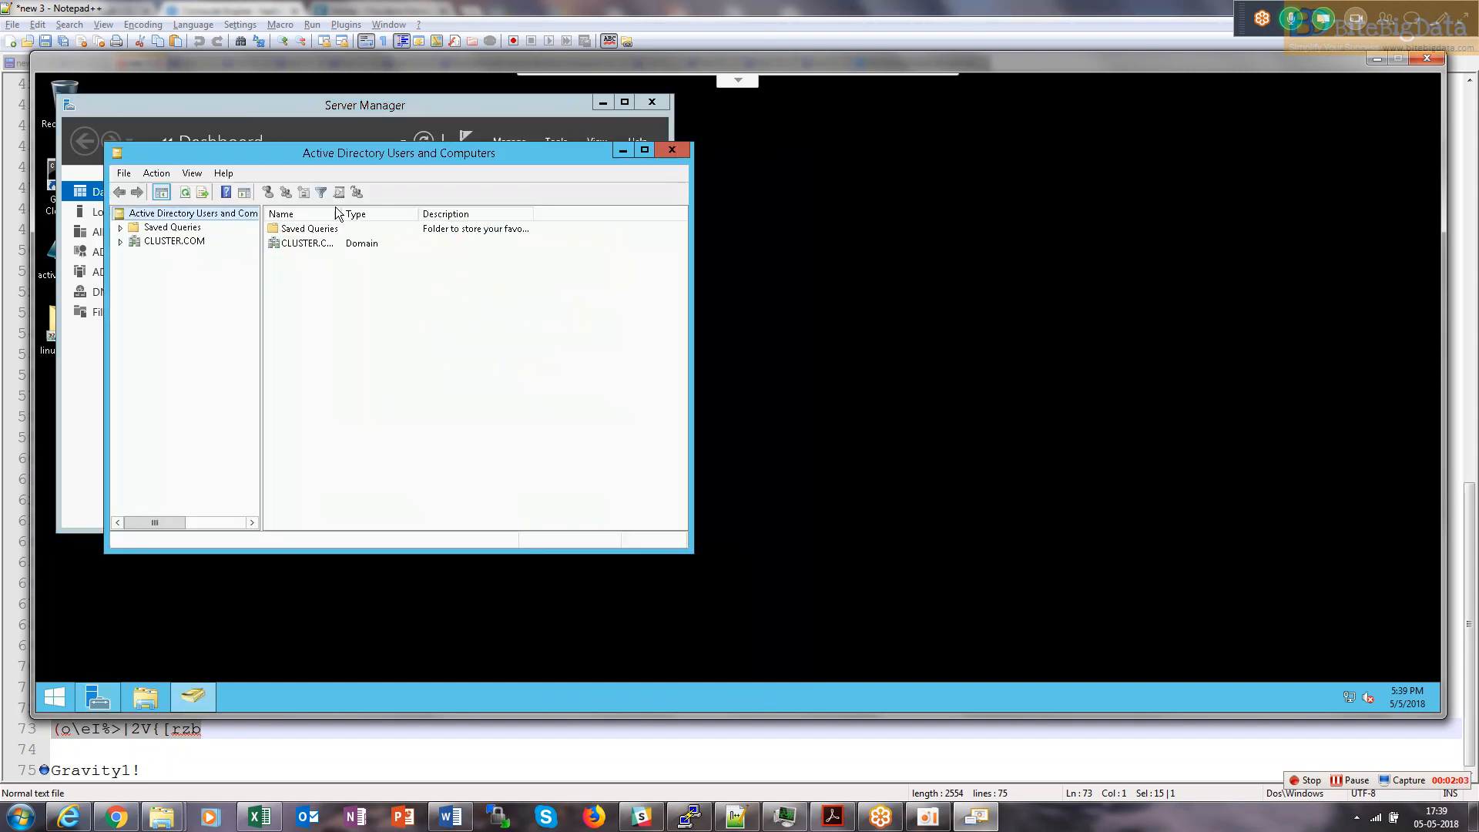
# Maximize the window and expand CLUSTER.COM to show the cdhusers container's contents.
pyautogui.doubleClick(427, 158)
pyautogui.click(47, 167)
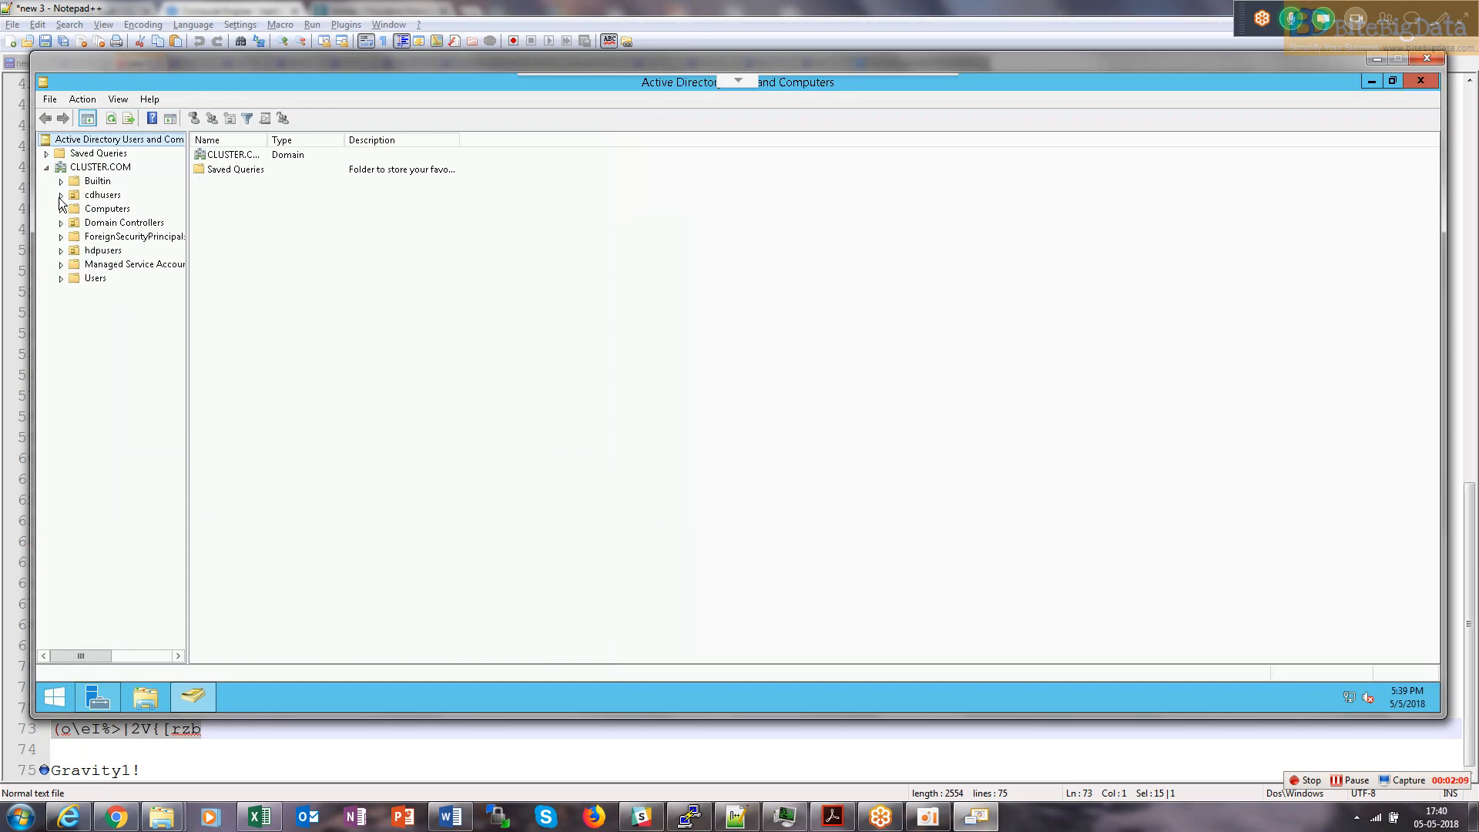
pyautogui.click(61, 195)
pyautogui.click(103, 196)
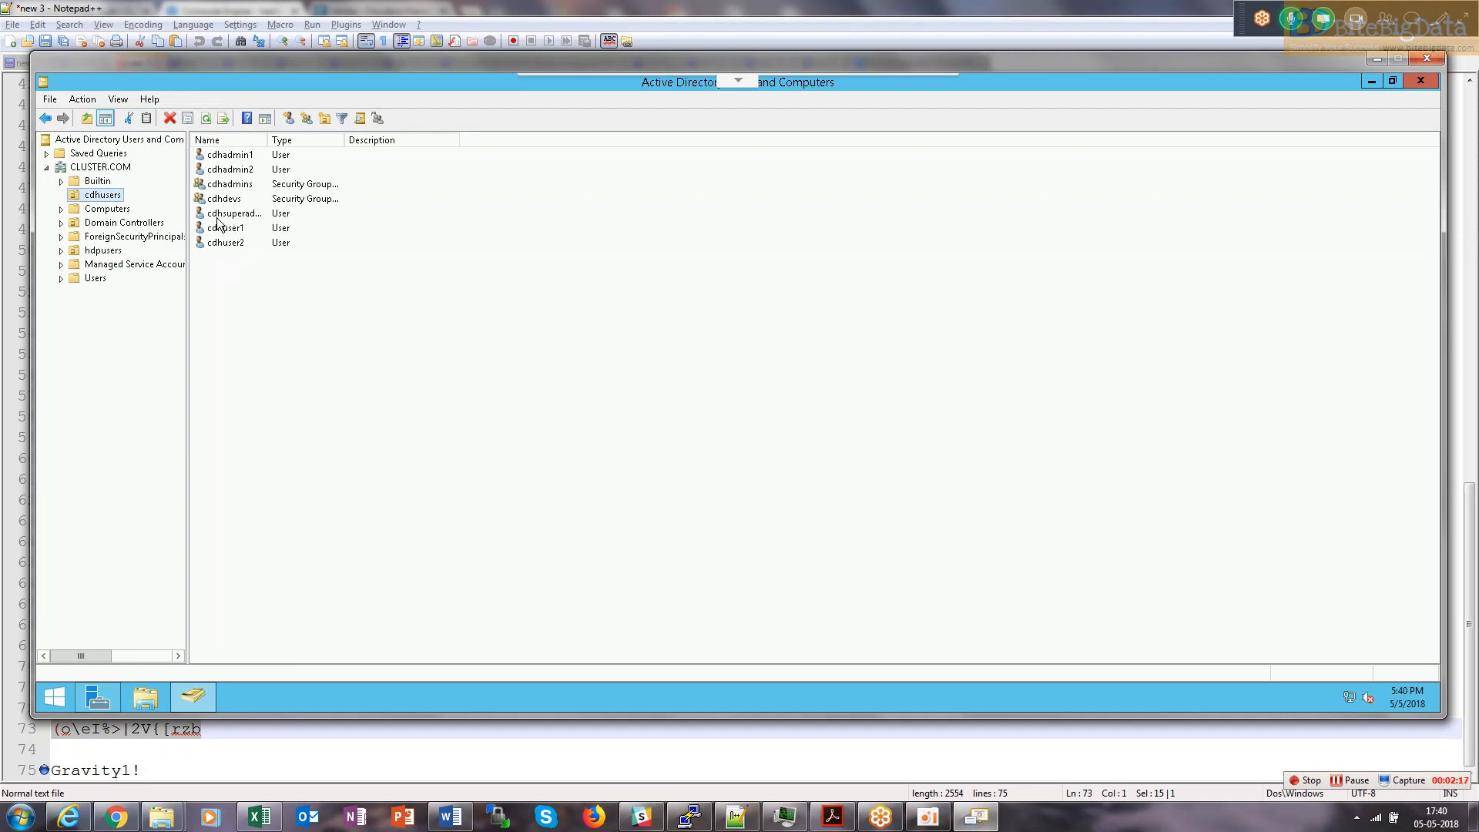
# Widen the Name column and review the cdhdevs group's members without changes.
pyautogui.moveTo(313, 136); pyautogui.dragTo(317, 136)
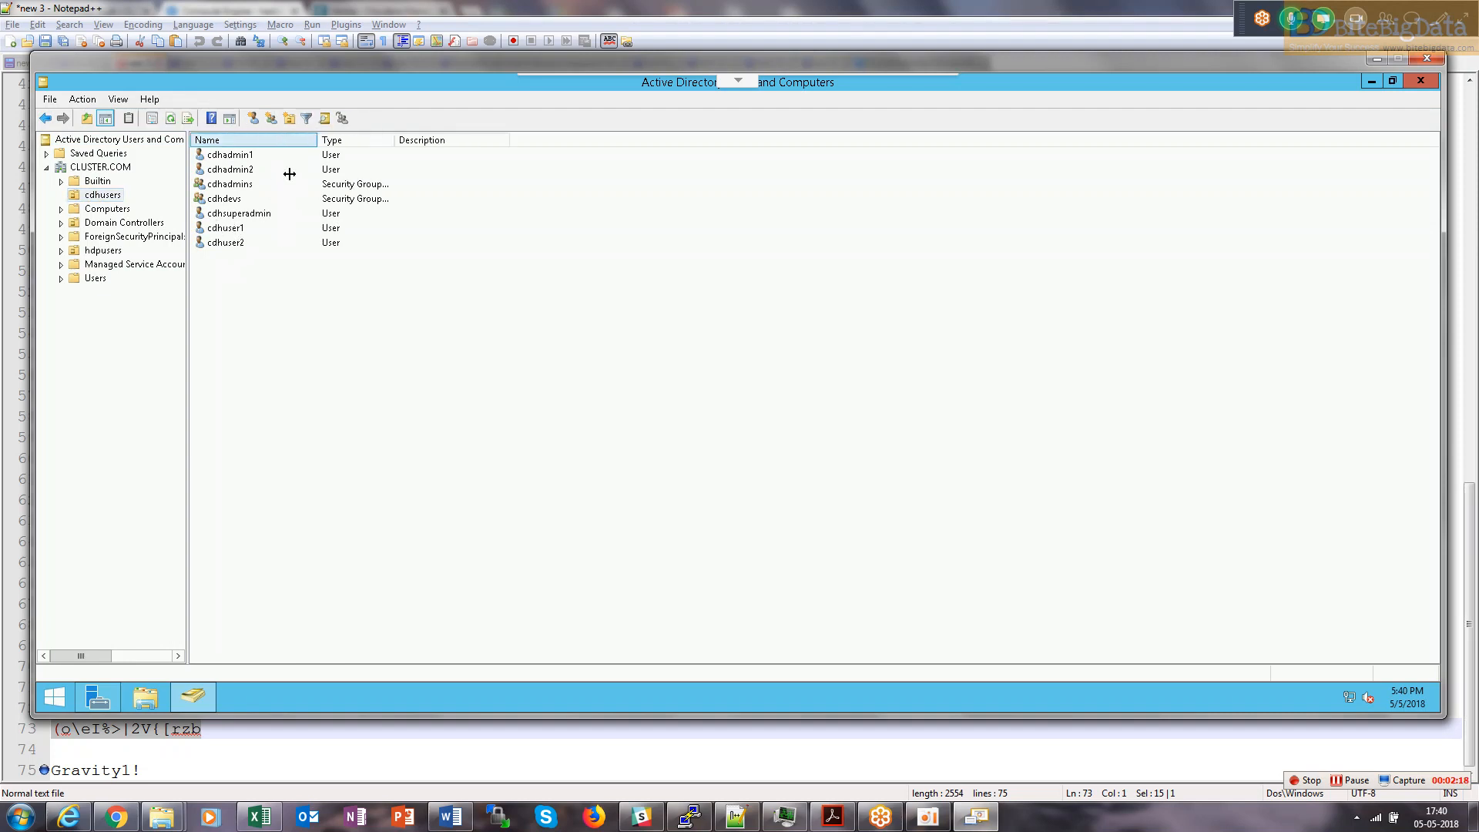
pyautogui.doubleClick(229, 202)
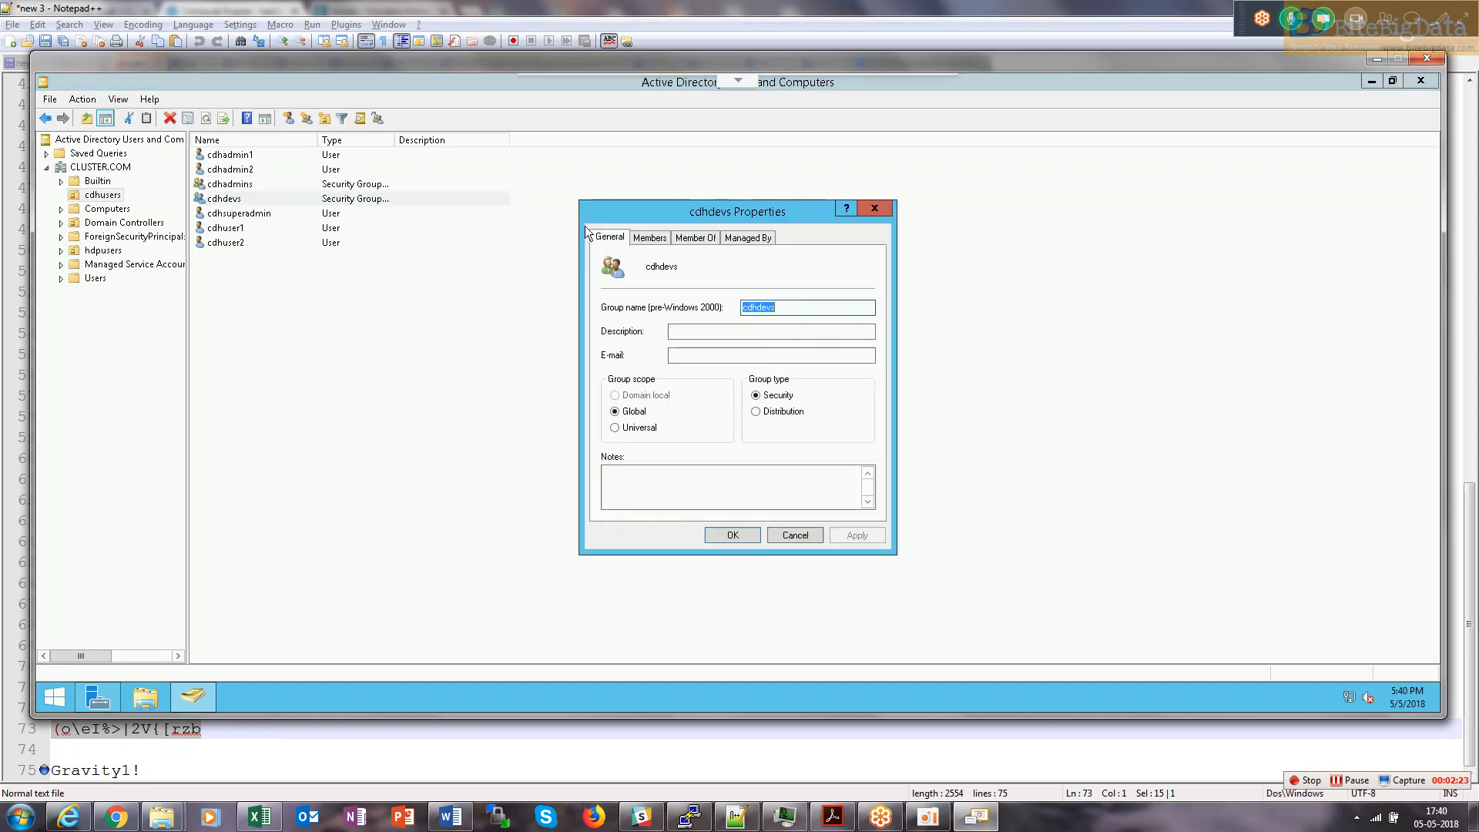
pyautogui.click(651, 239)
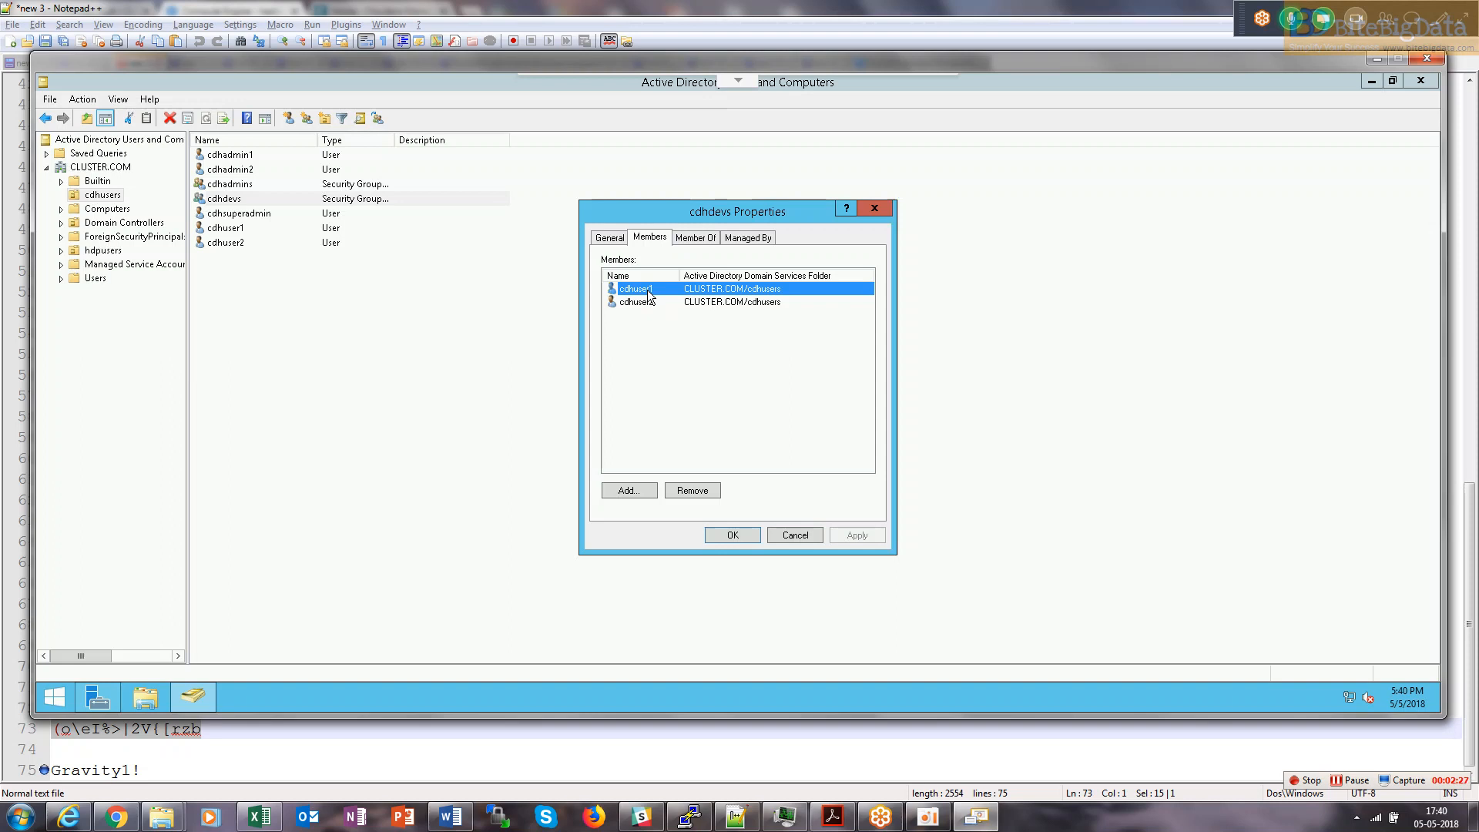
pyautogui.click(794, 535)
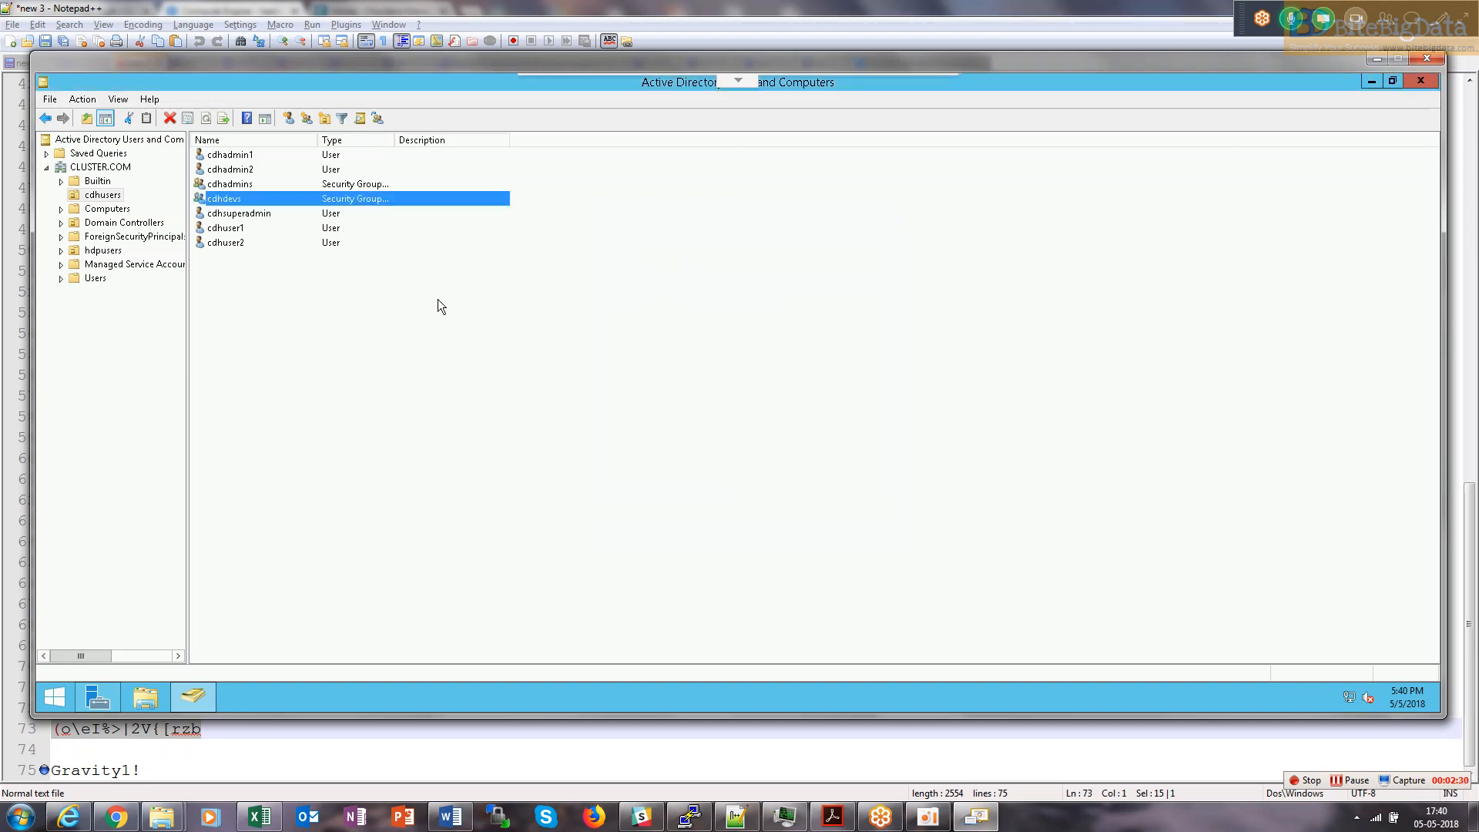
# Review the cdhadmins group's members and close its properties unchanged.
pyautogui.doubleClick(225, 187)
pyautogui.click(649, 237)
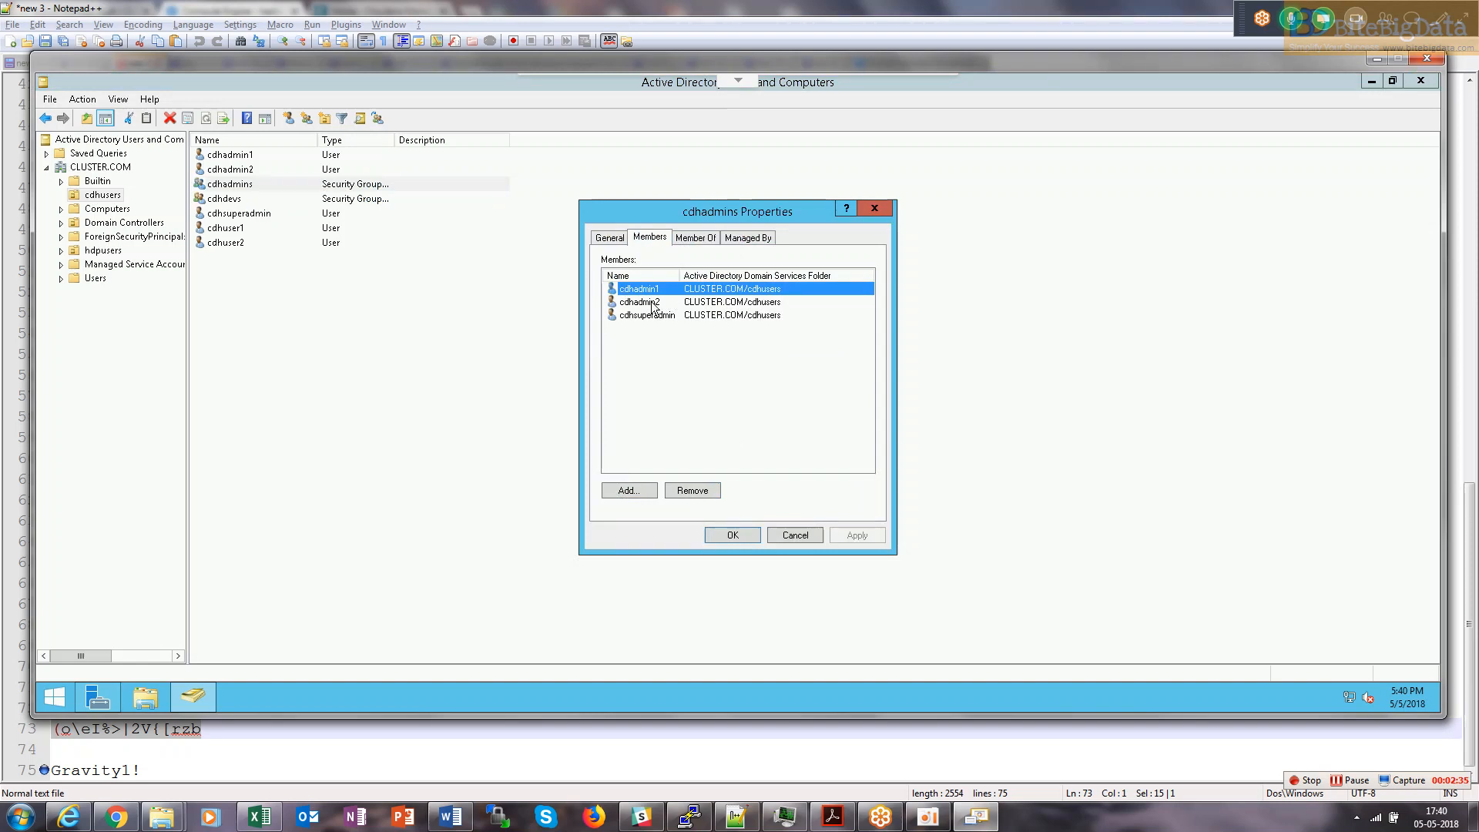
pyautogui.click(795, 535)
# Highlight cdhsuperadmin and other cdhusers entries for review, then return to the browser.
pyautogui.click(251, 218)
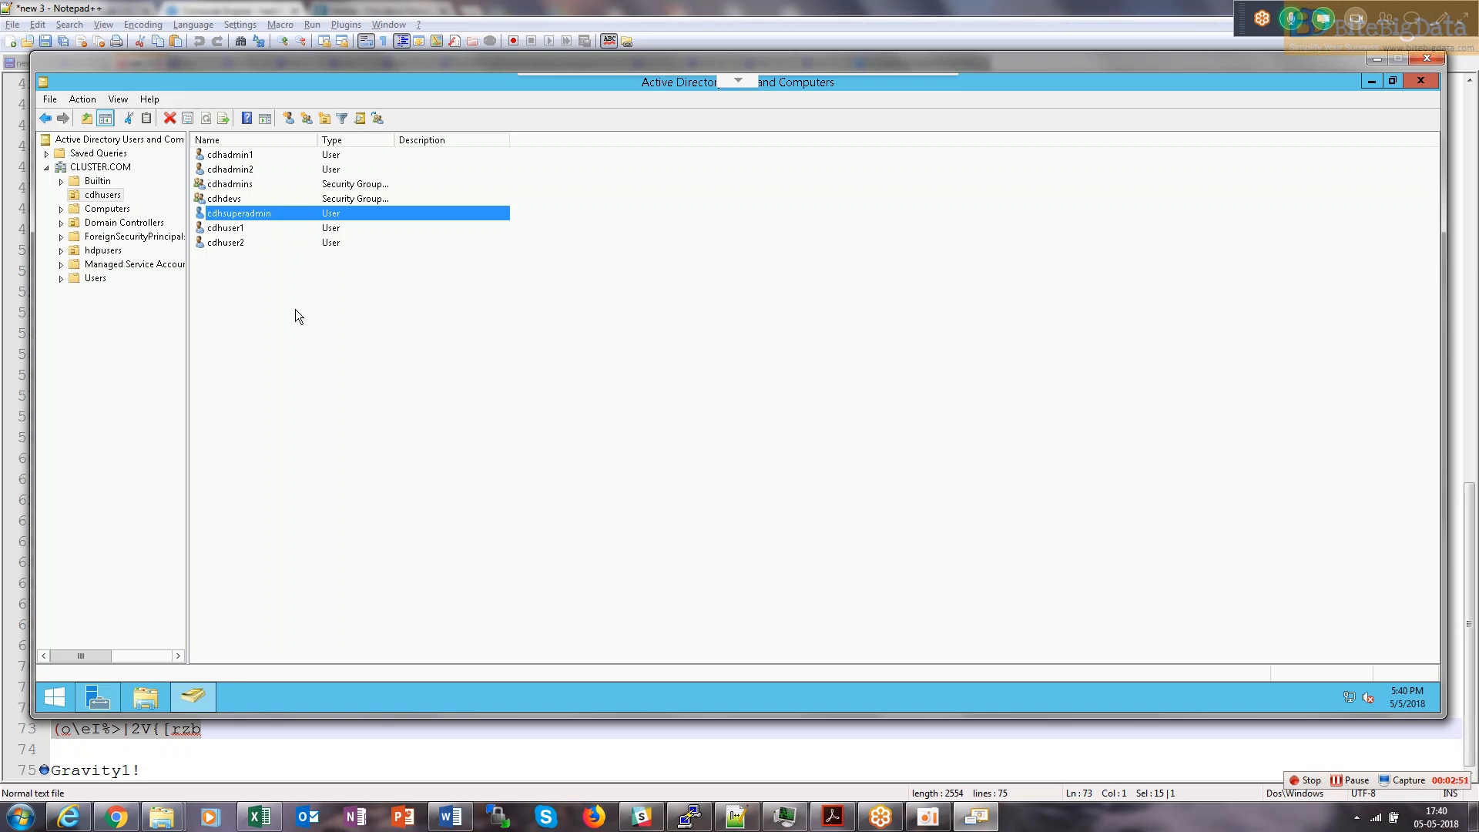
pyautogui.moveTo(242, 282); pyautogui.dragTo(232, 153)
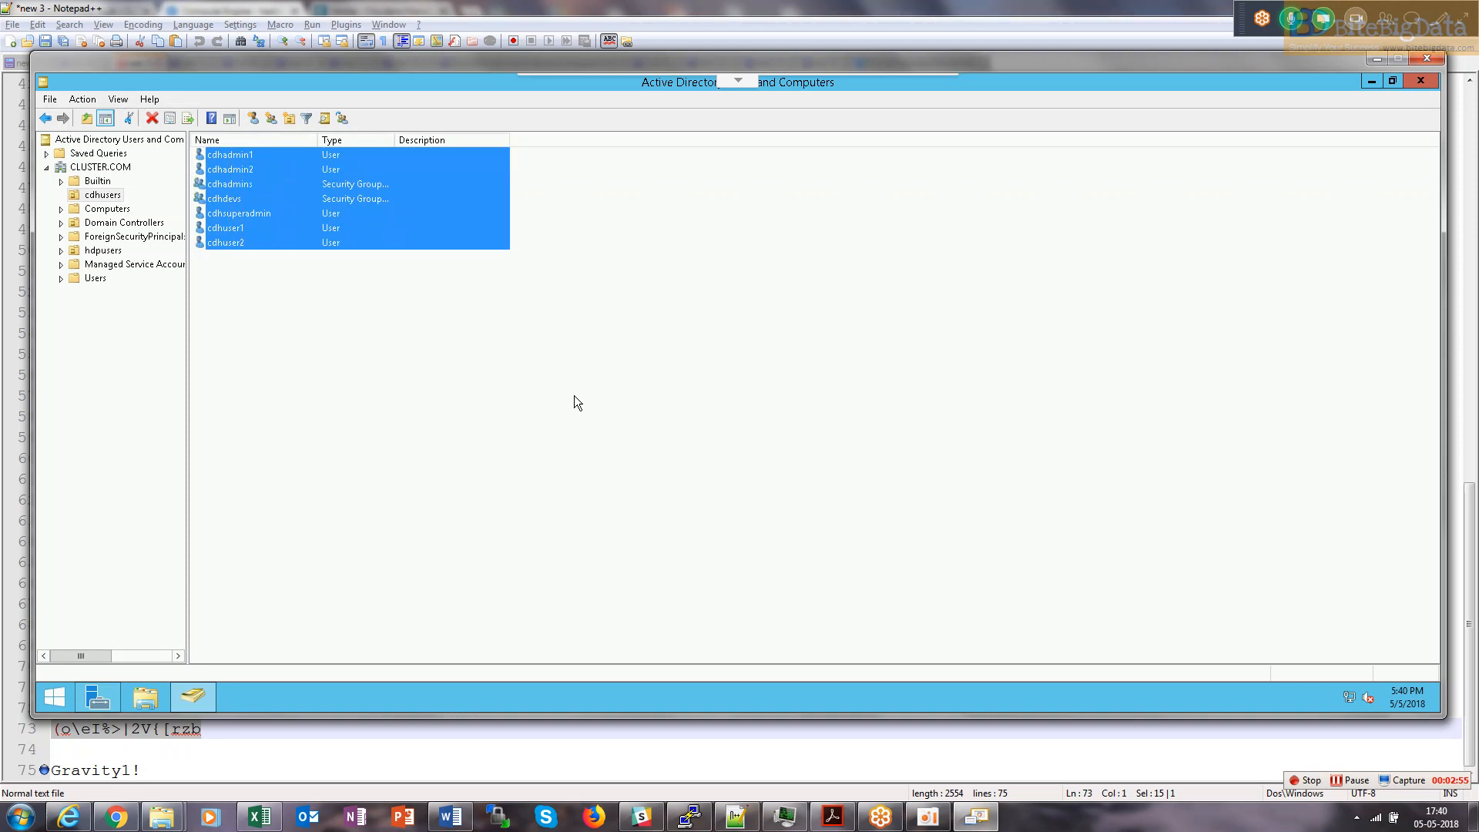
pyautogui.click(244, 314)
pyautogui.moveTo(251, 243); pyautogui.dragTo(208, 252)
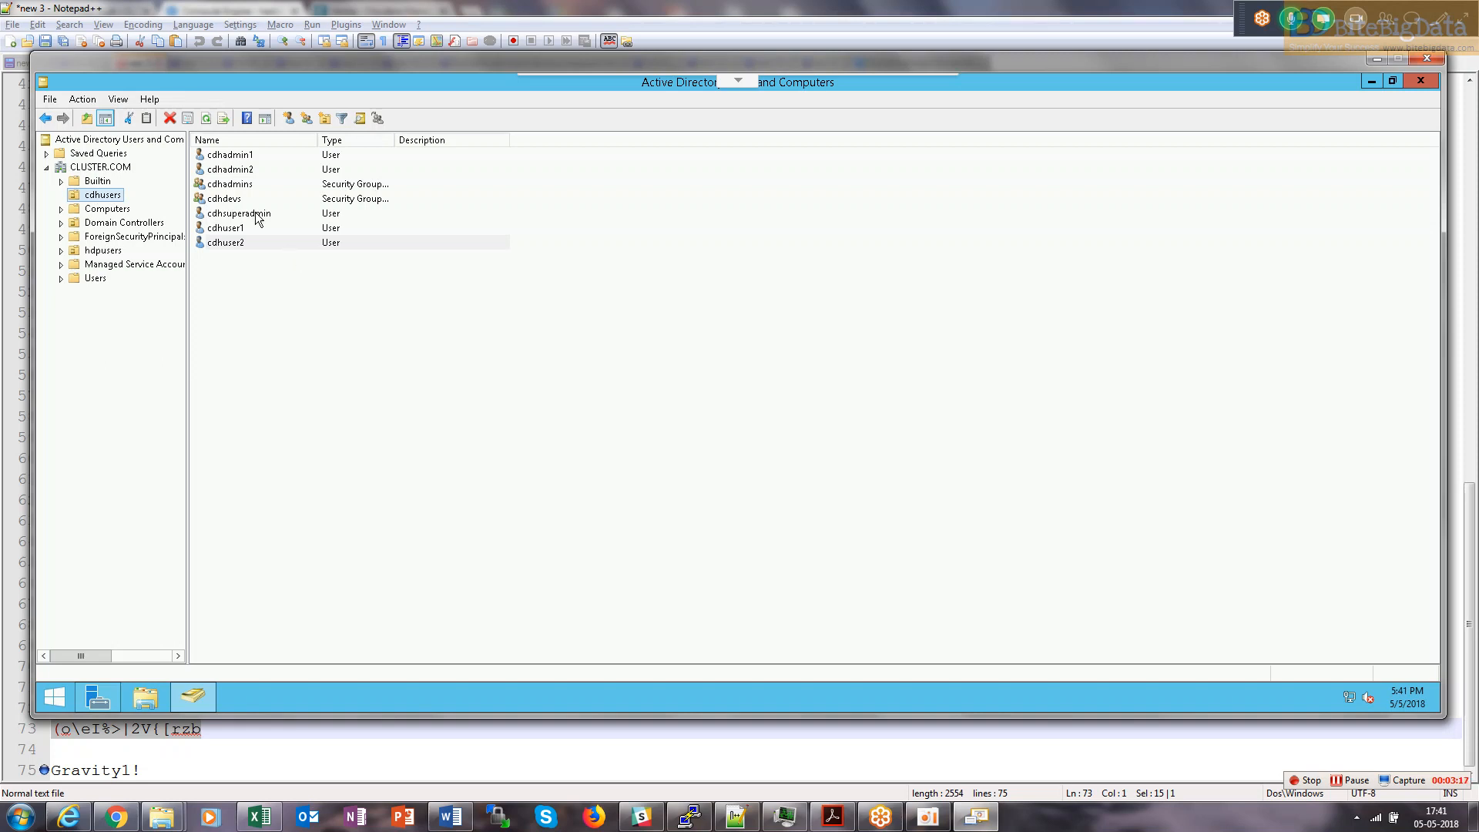
pyautogui.moveTo(255, 171); pyautogui.dragTo(198, 164)
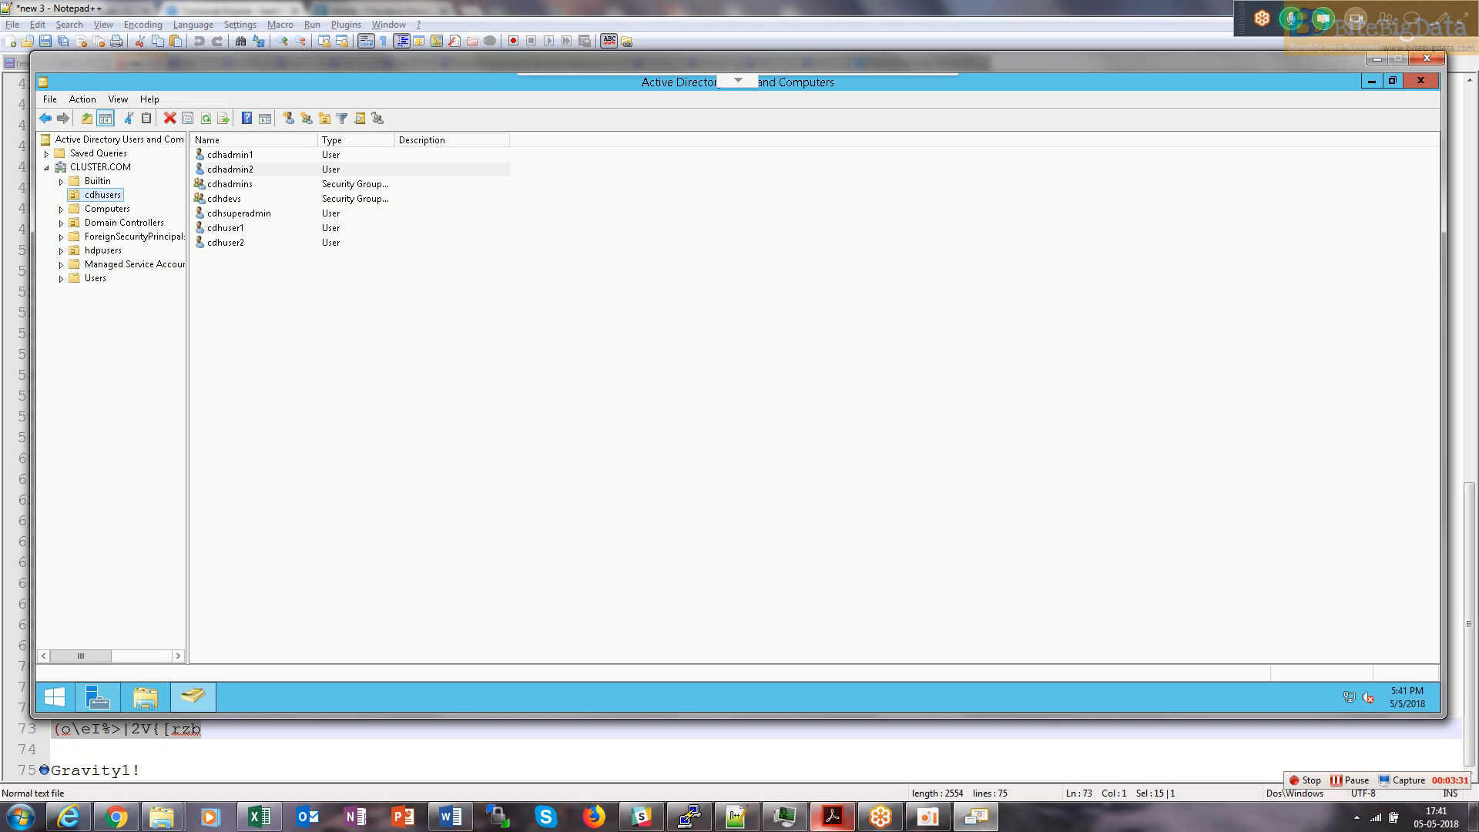
pyautogui.click(116, 817)
# Switch to the Cloudera Manager tab and go to Administration > Settings.
pyautogui.click(394, 9)
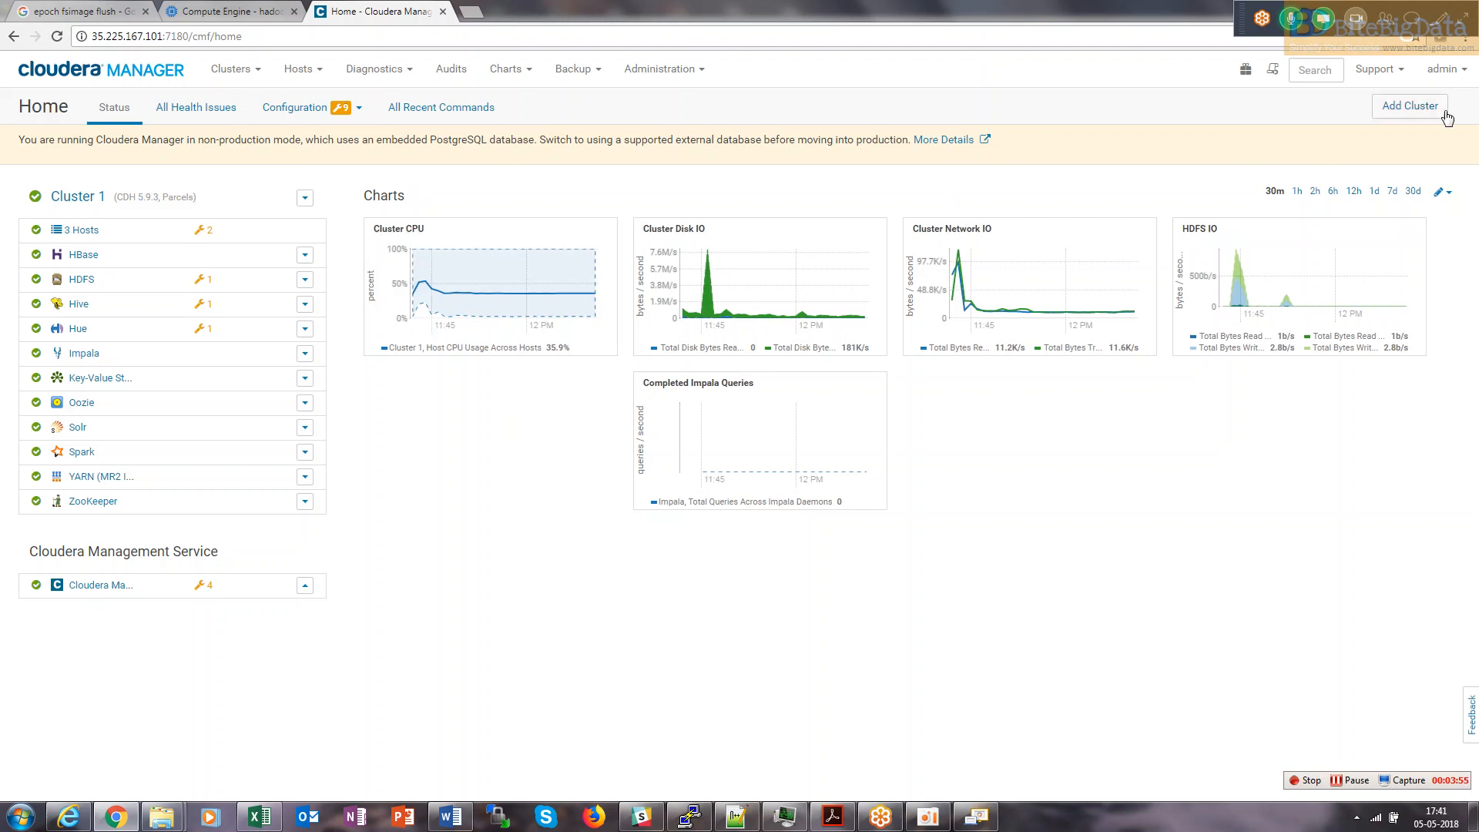
pyautogui.click(685, 78)
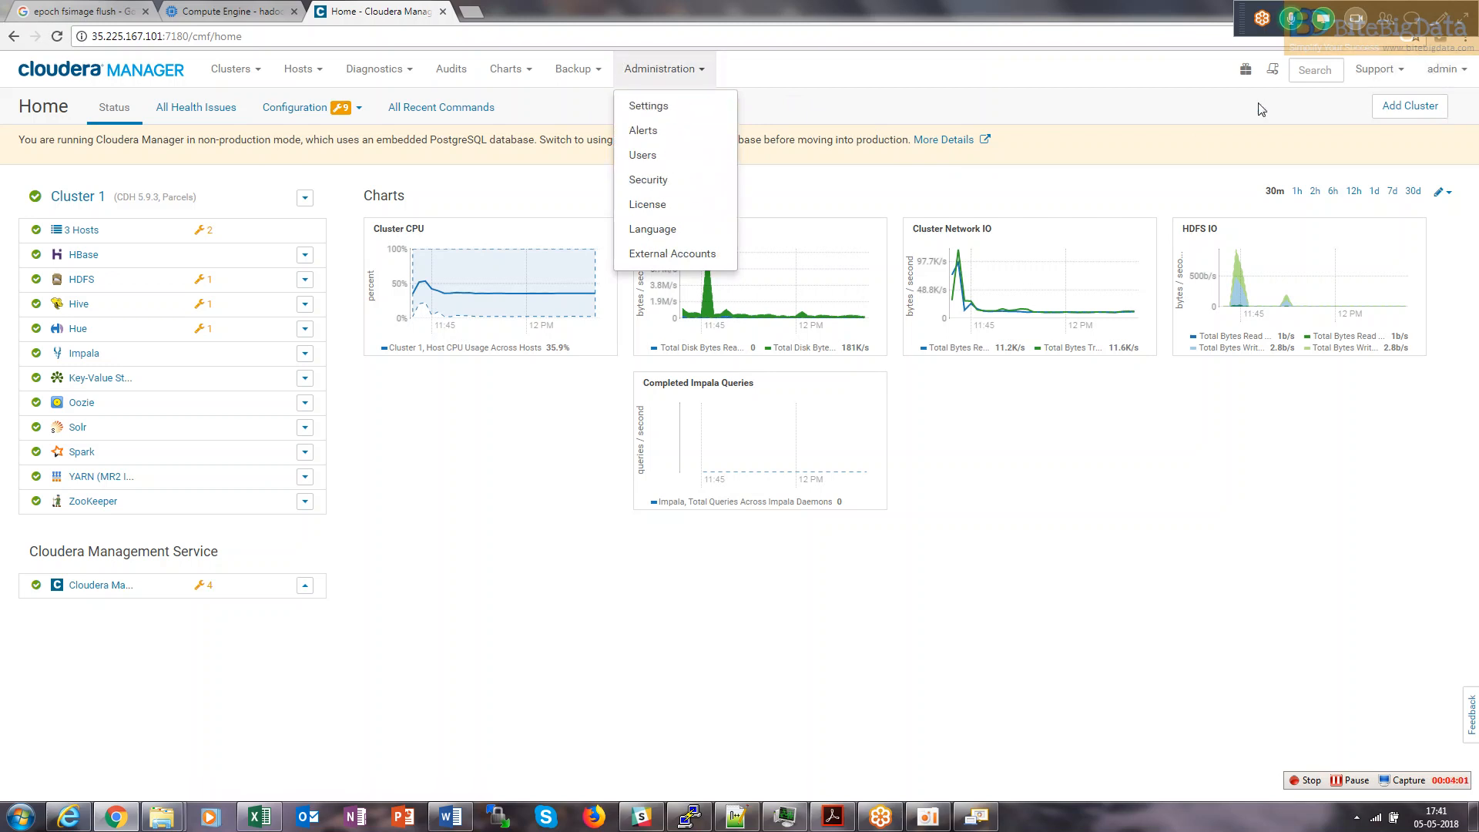
pyautogui.click(1472, 74)
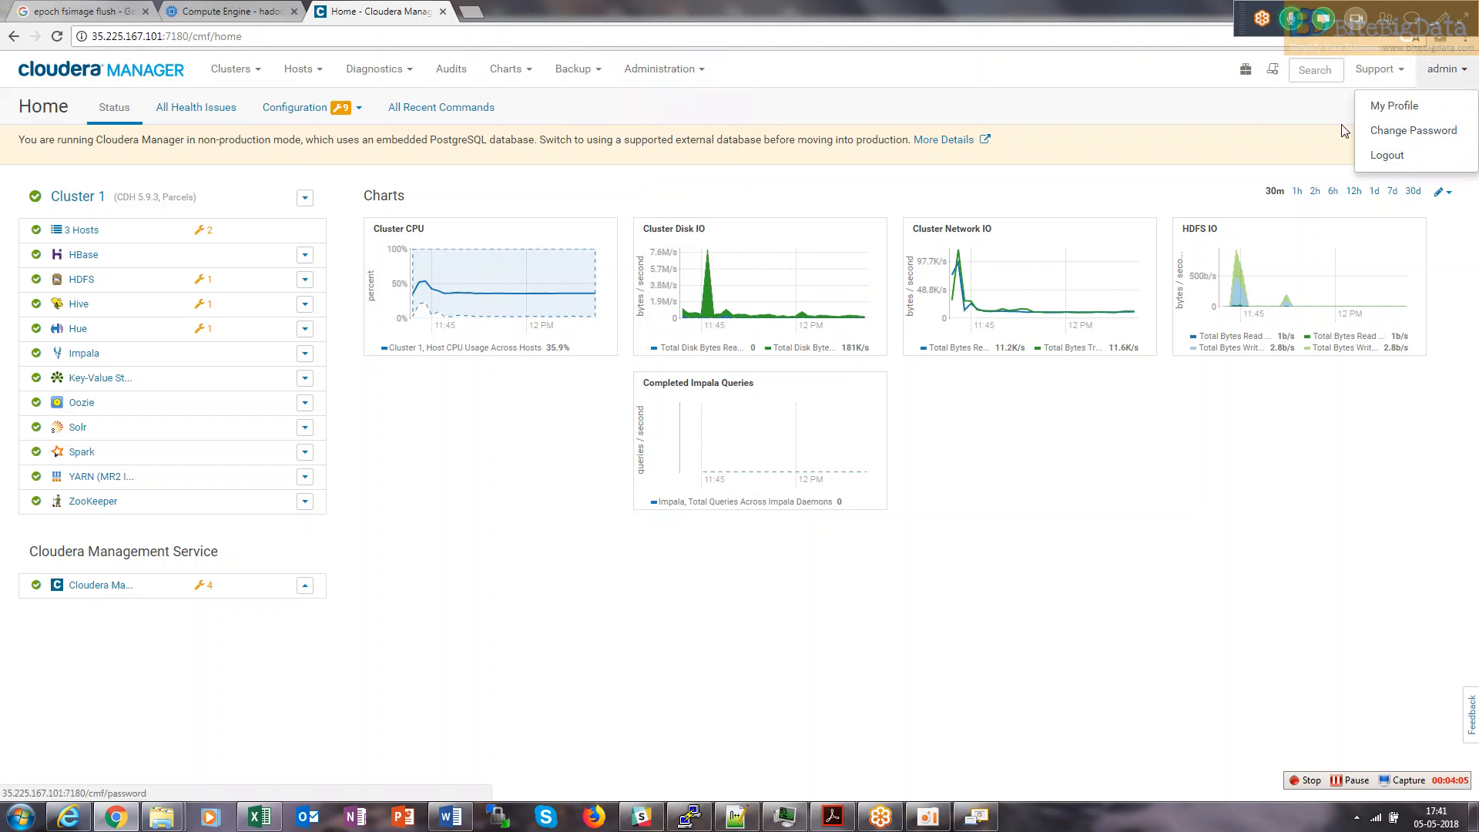
pyautogui.click(709, 73)
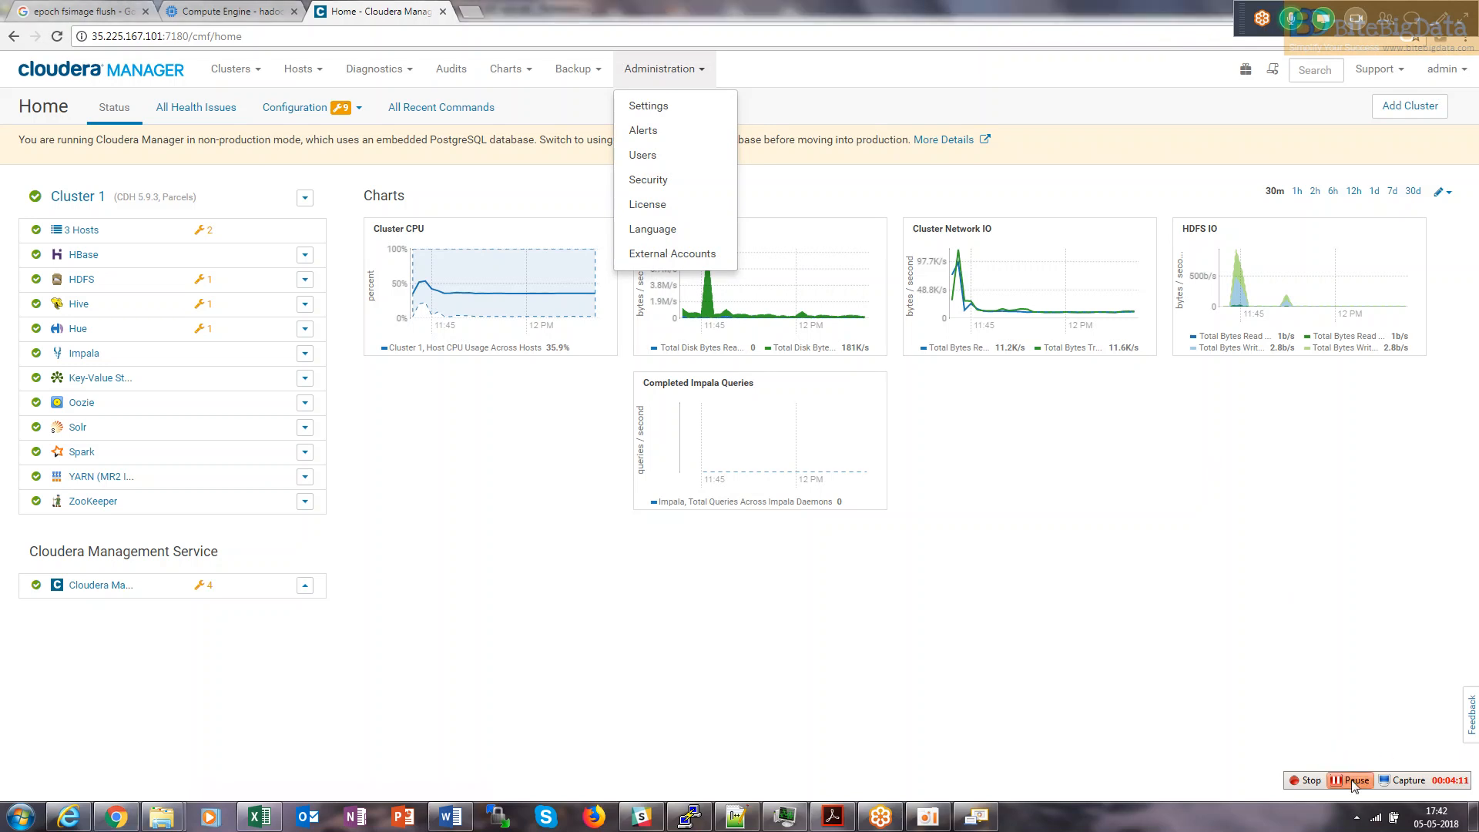
pyautogui.click(890, 67)
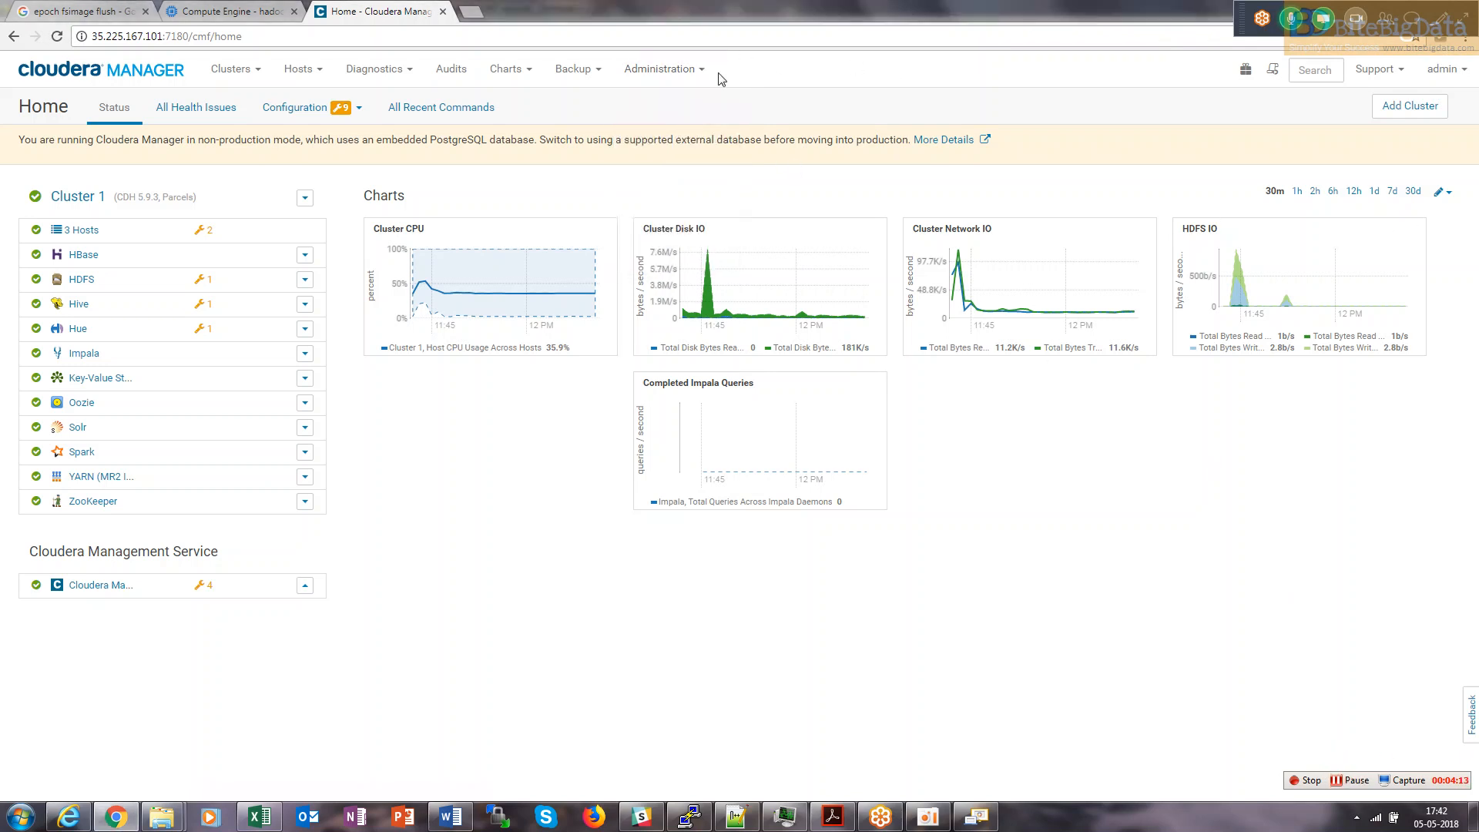
pyautogui.click(678, 69)
pyautogui.click(661, 105)
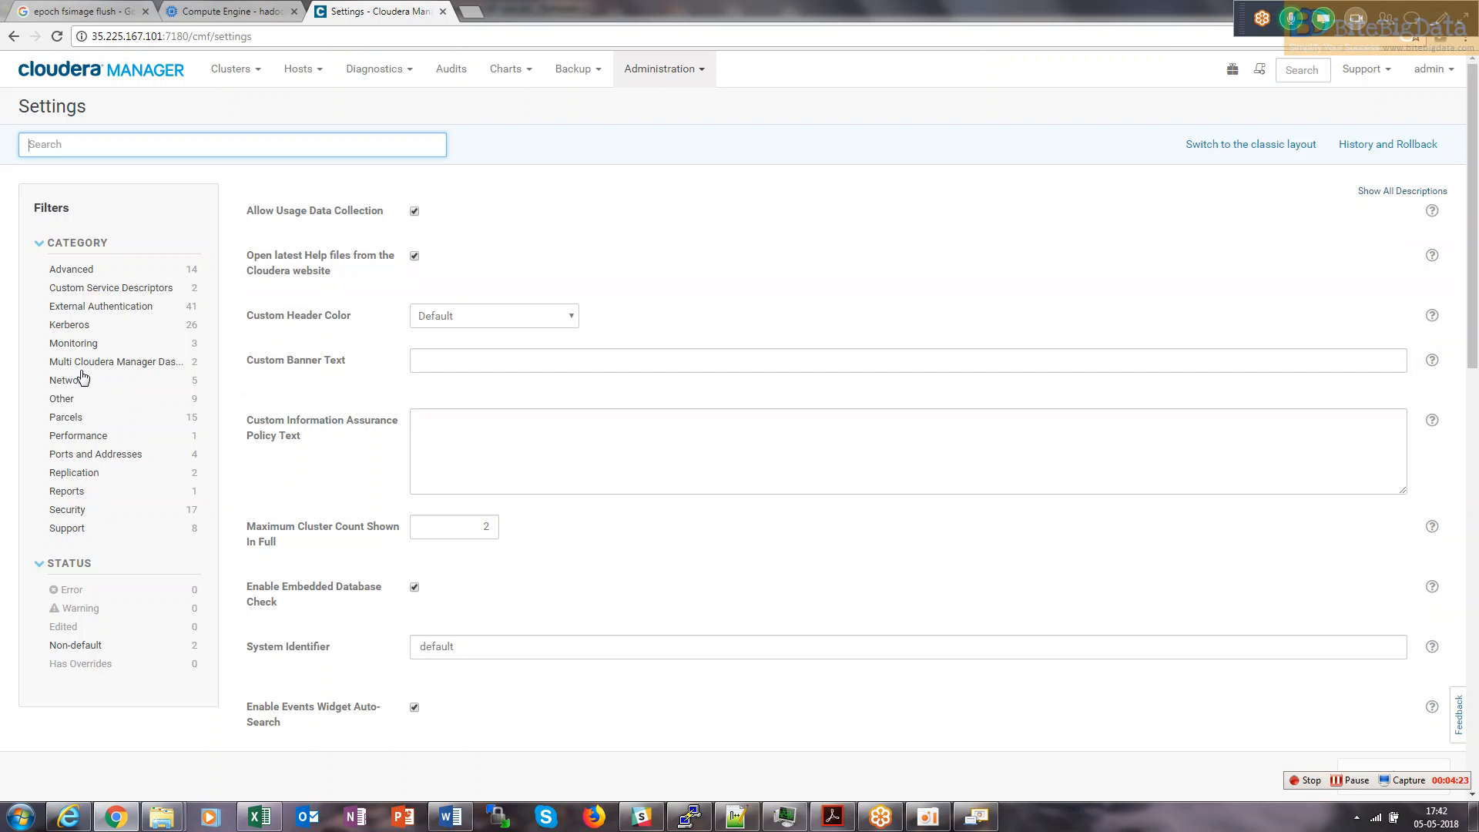
# Filter to External Authentication and set Authentication Backend Order to 'External then Database'.
pyautogui.click(107, 310)
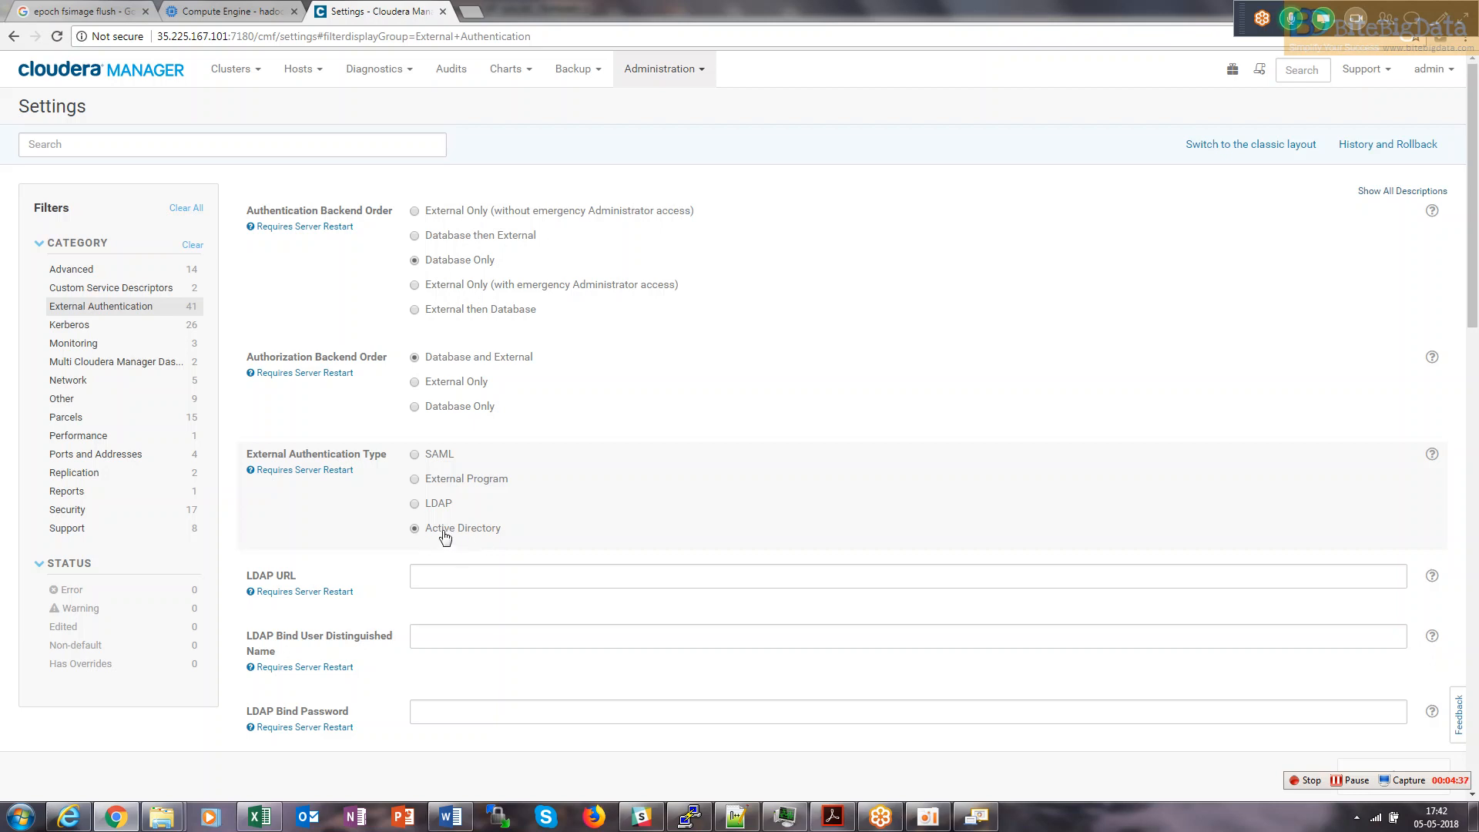
pyautogui.moveTo(1474, 237)
pyautogui.mouseDown()
pyautogui.moveTo(1473, 441)
pyautogui.moveTo(1473, 251)
pyautogui.mouseUp()
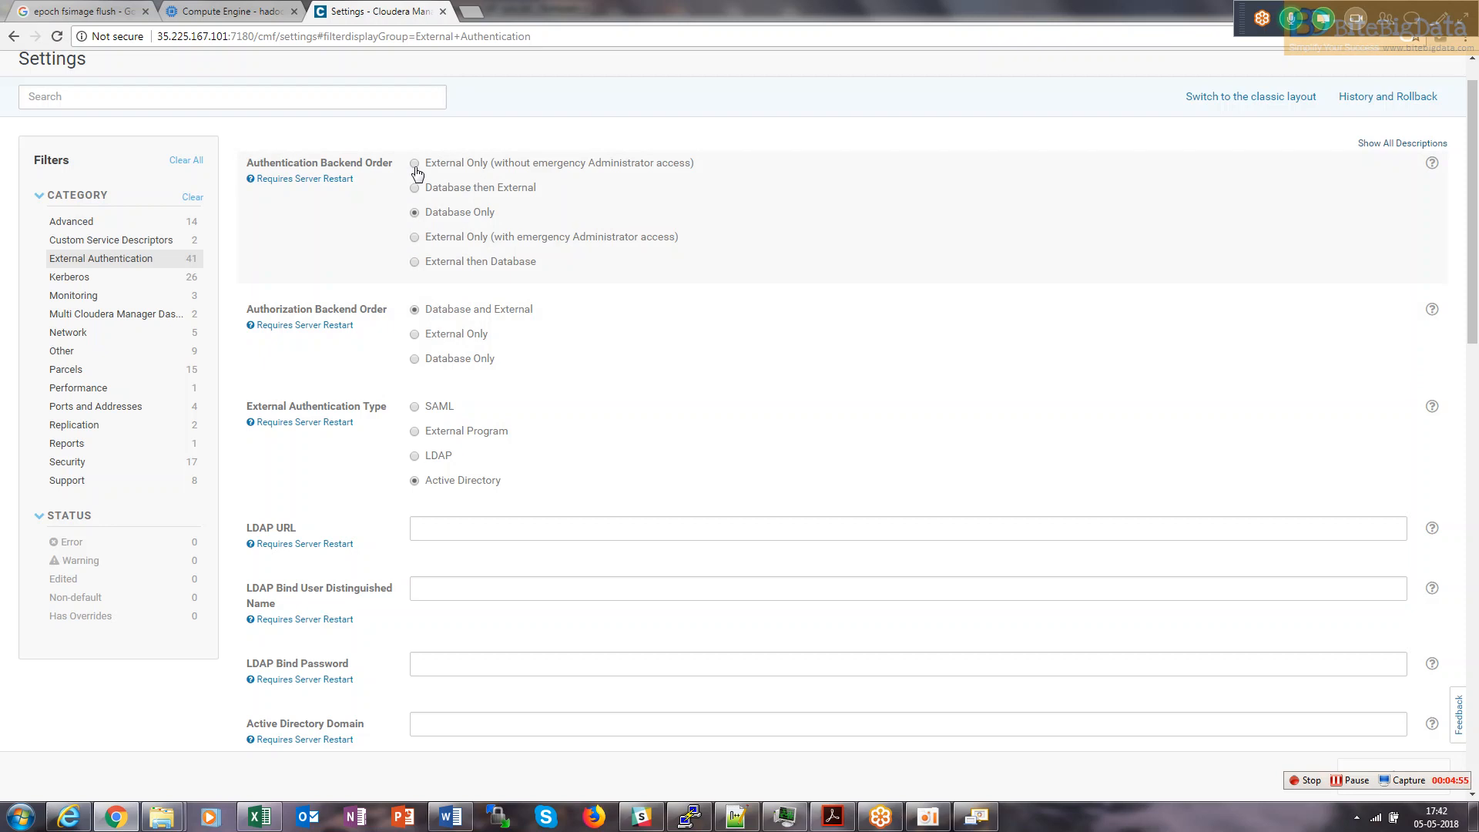
pyautogui.click(415, 237)
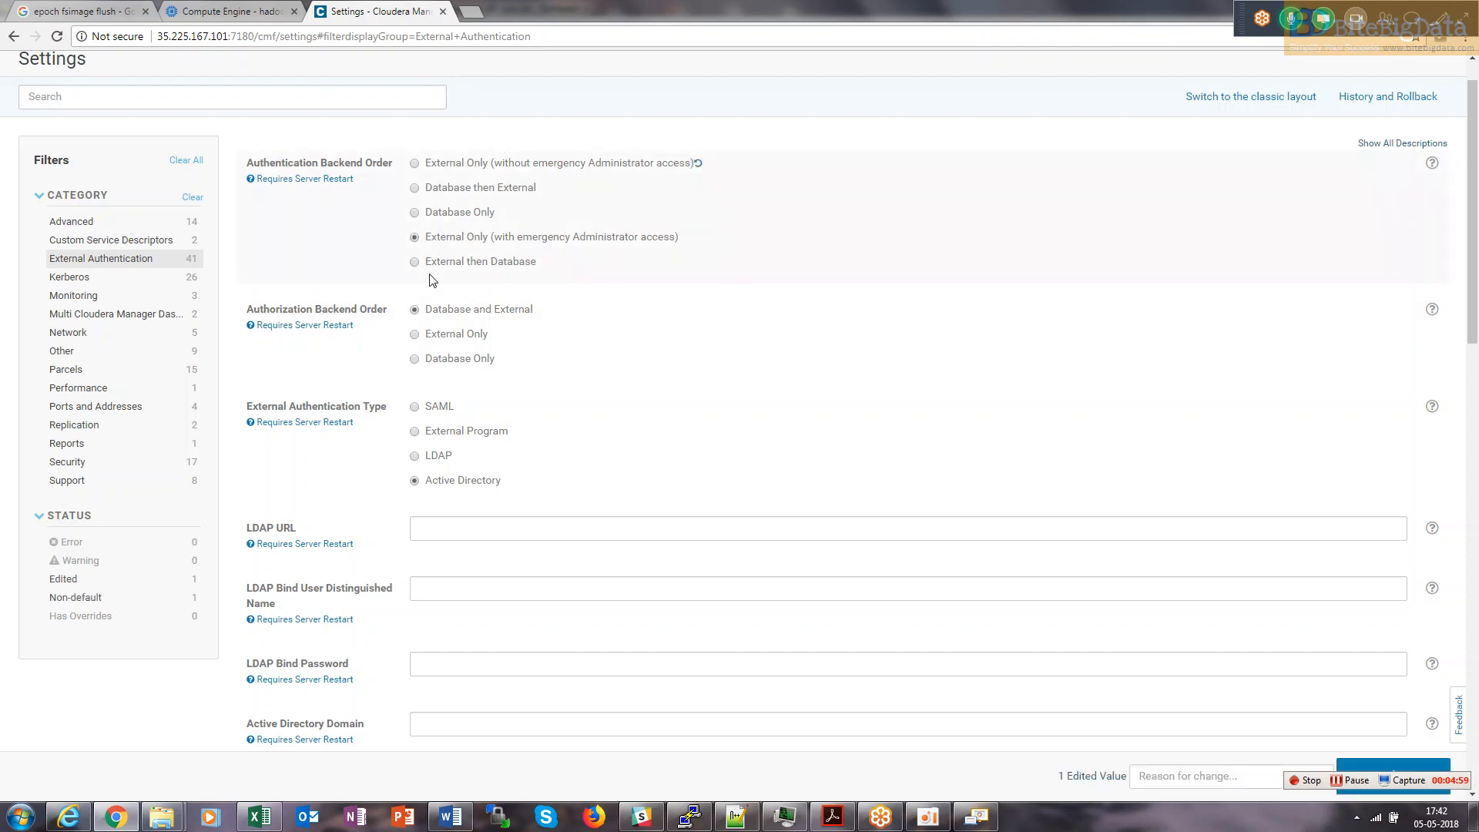
pyautogui.click(429, 263)
# Focus the LDAP URL field, check its description, and bring up the Notepad++ AD notes.
pyautogui.moveTo(276, 423)
pyautogui.click(479, 528)
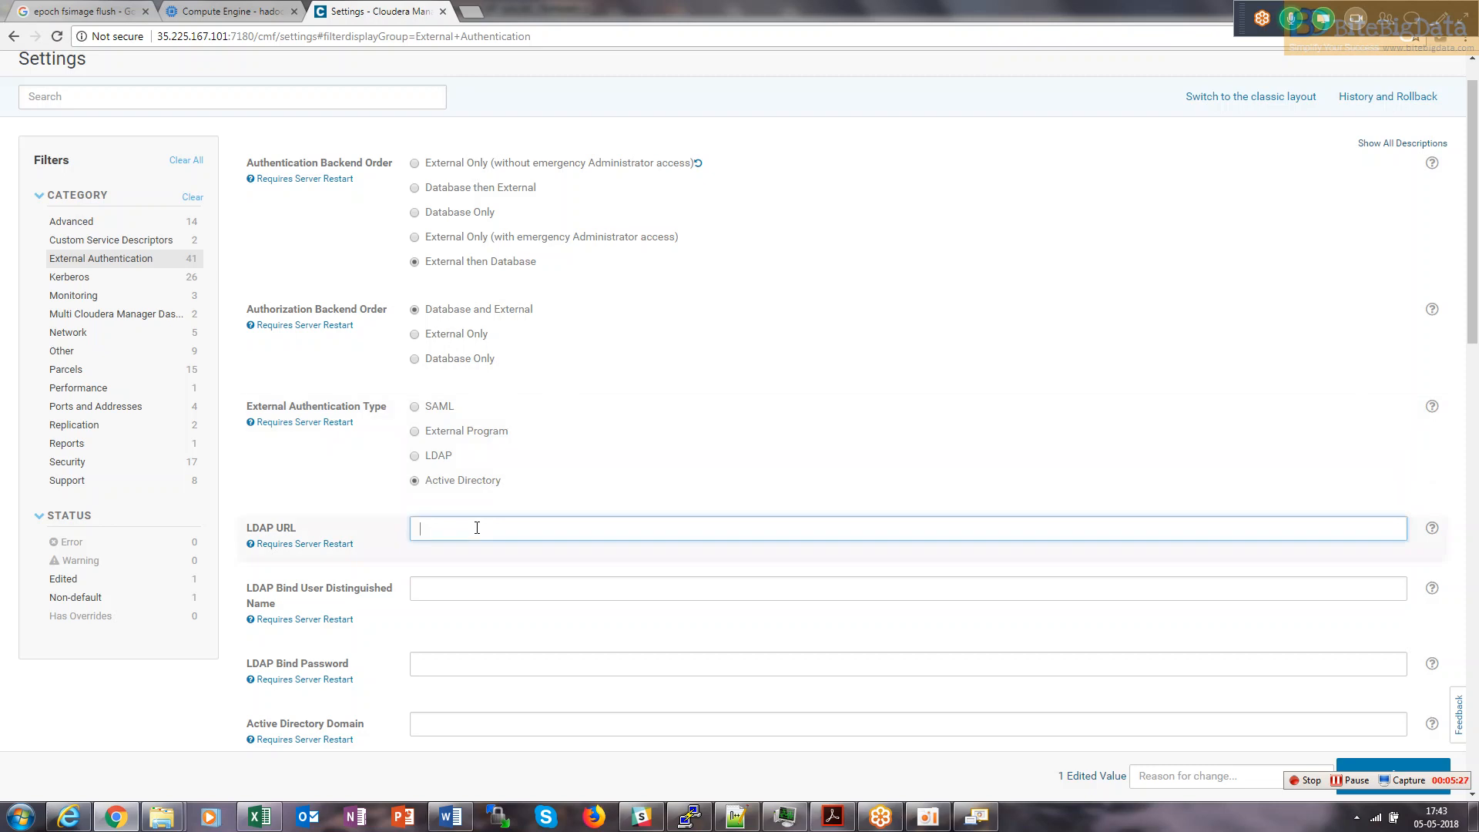
pyautogui.click(1433, 530)
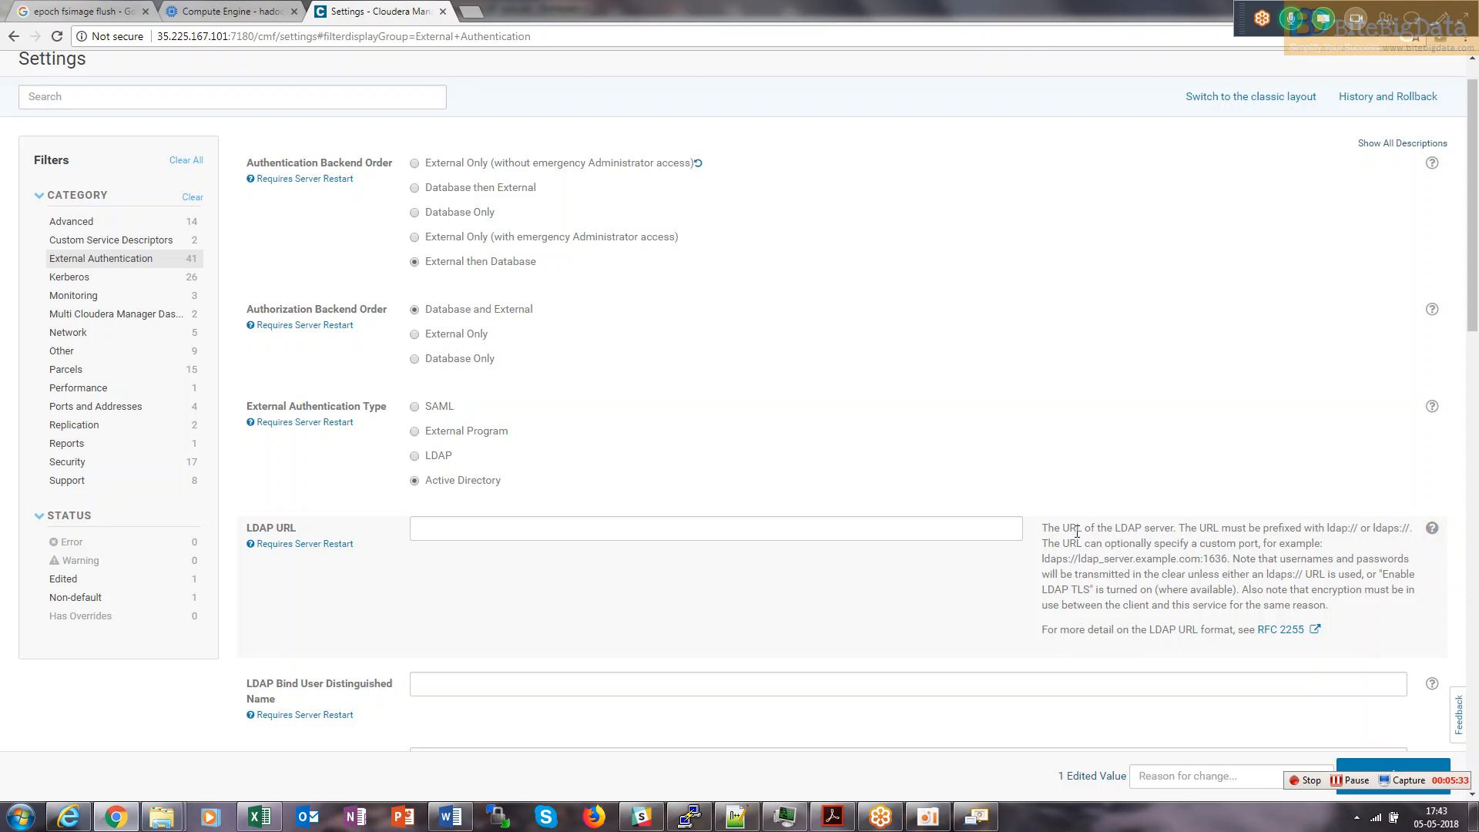
pyautogui.scroll(-4, 1420, 329)
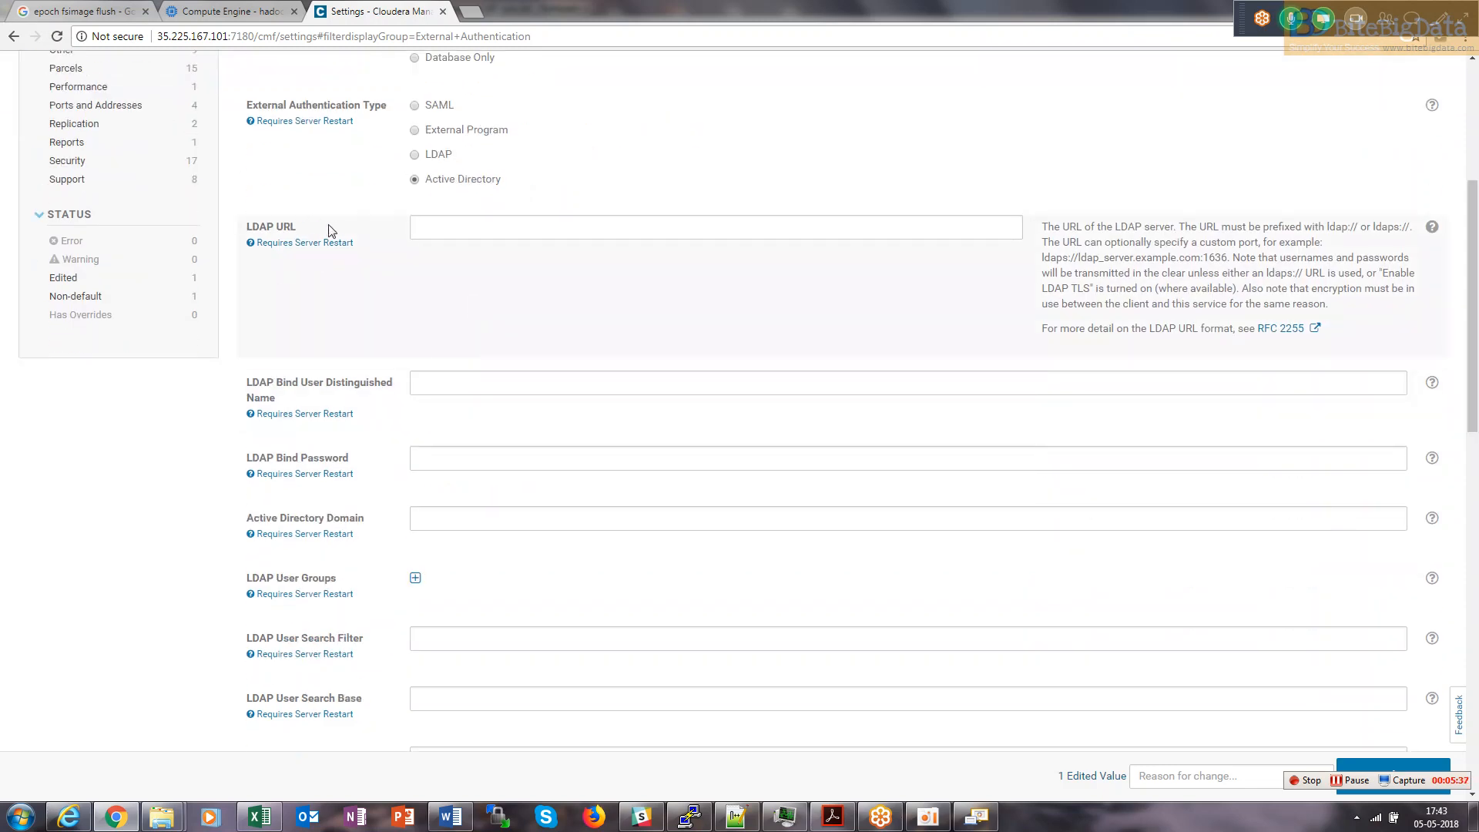
pyautogui.click(478, 225)
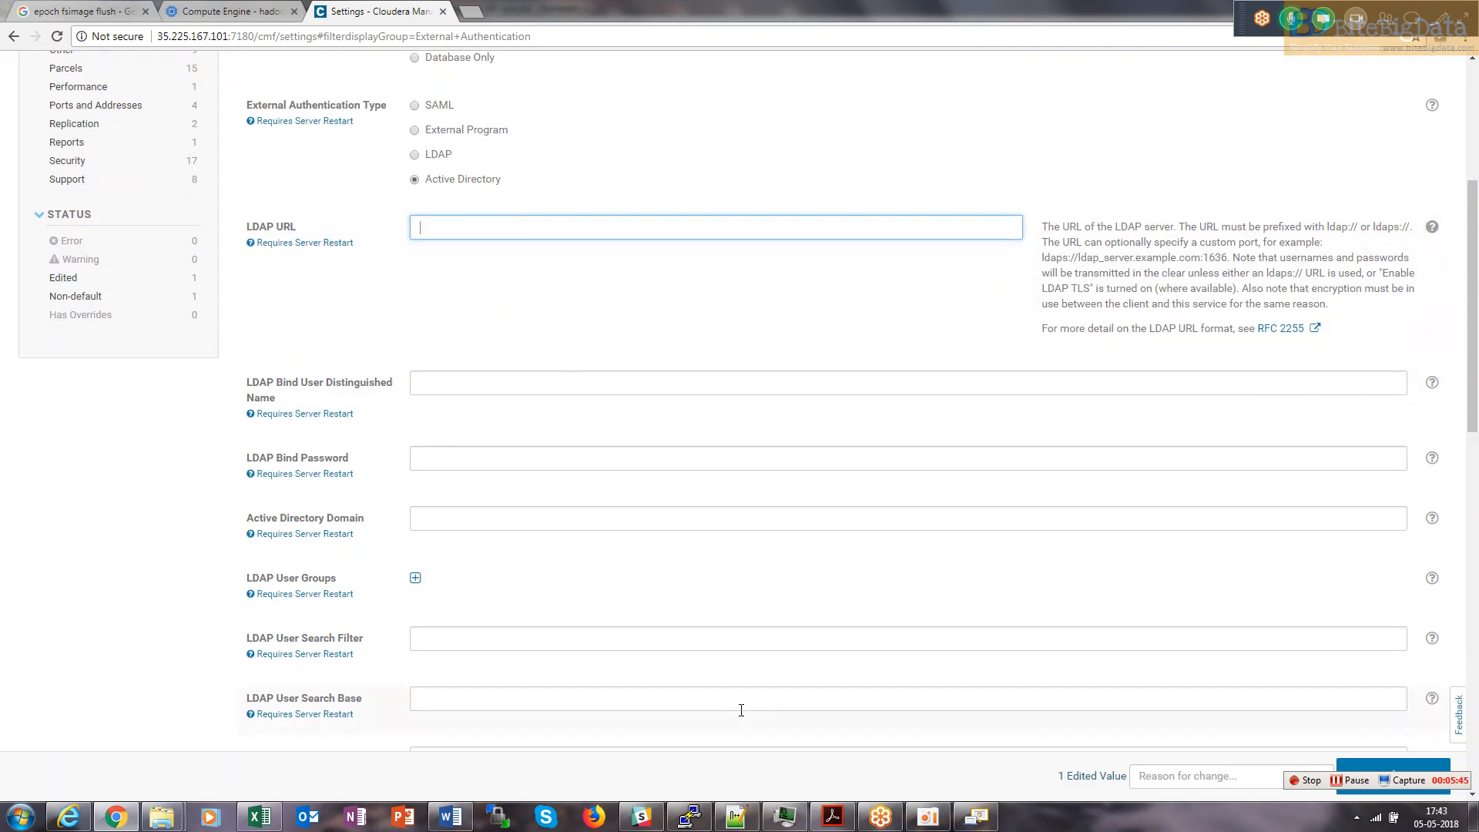
pyautogui.click(736, 814)
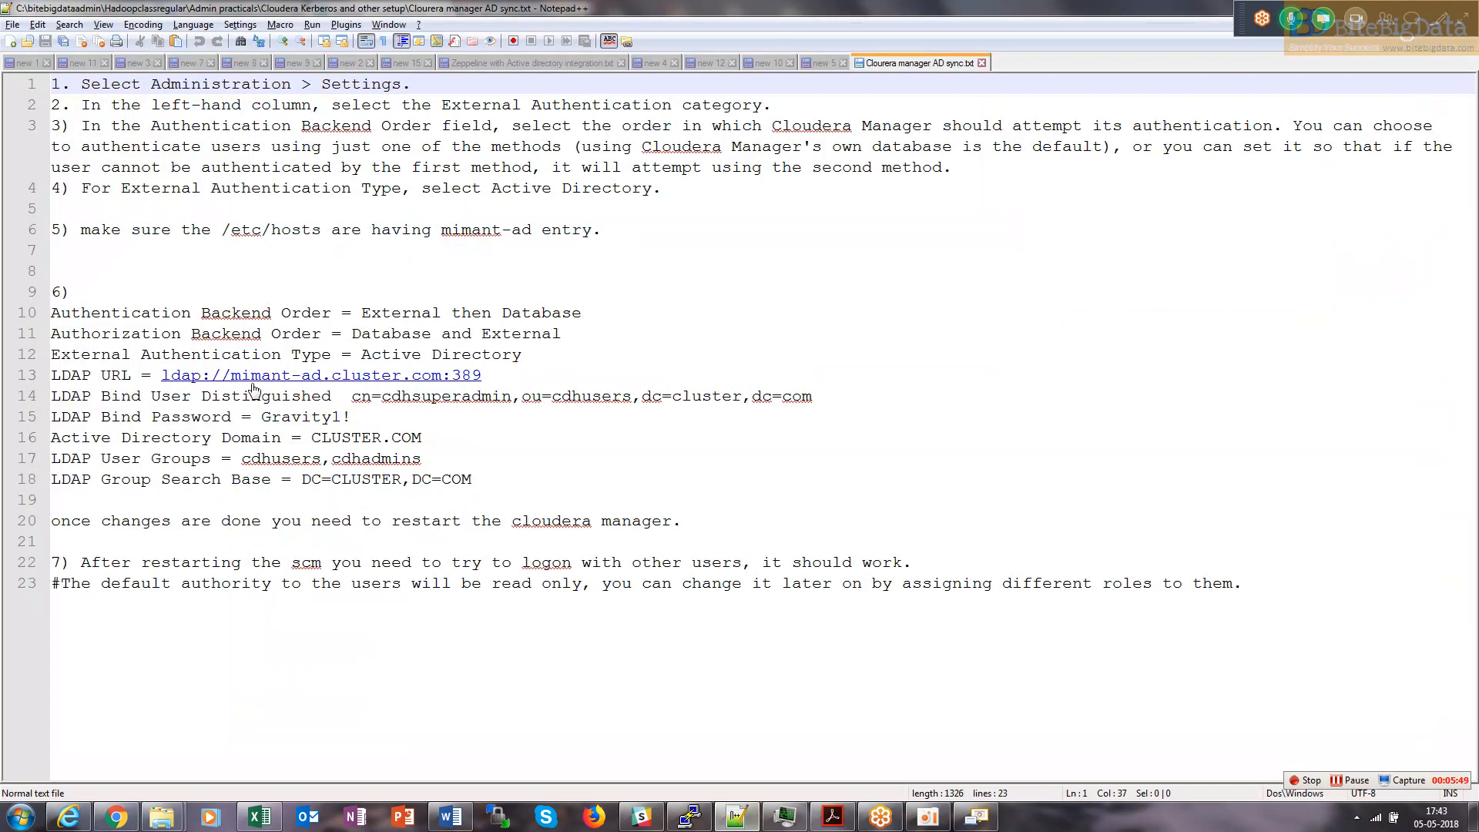
# Copy ldap://mimant-ad.cluster.com:389 from line 13 of the notes into the LDAP URL setting.
pyautogui.moveTo(483, 378); pyautogui.dragTo(165, 385)
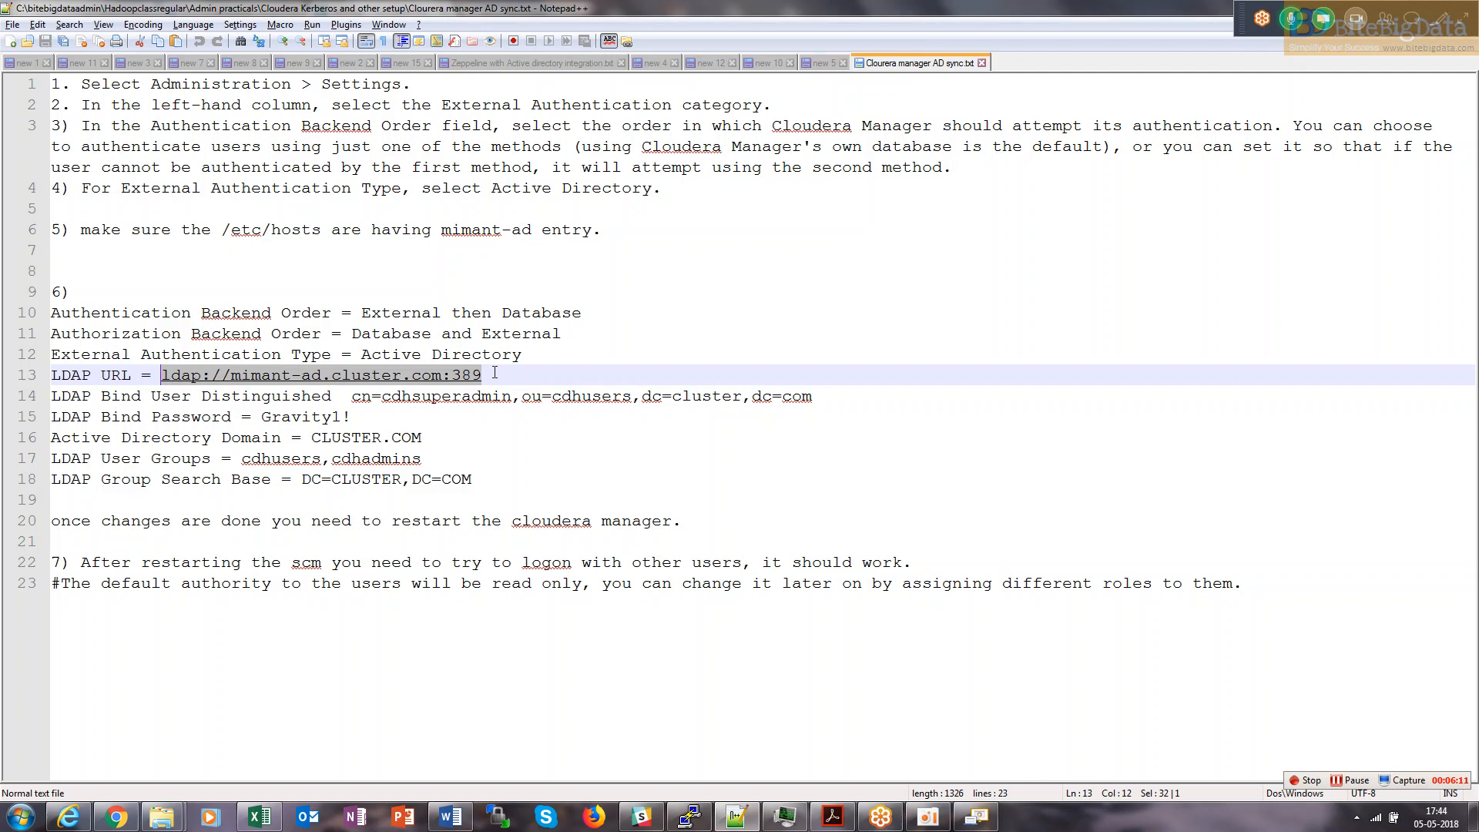
pyautogui.hotkey('alt', 'Tab')
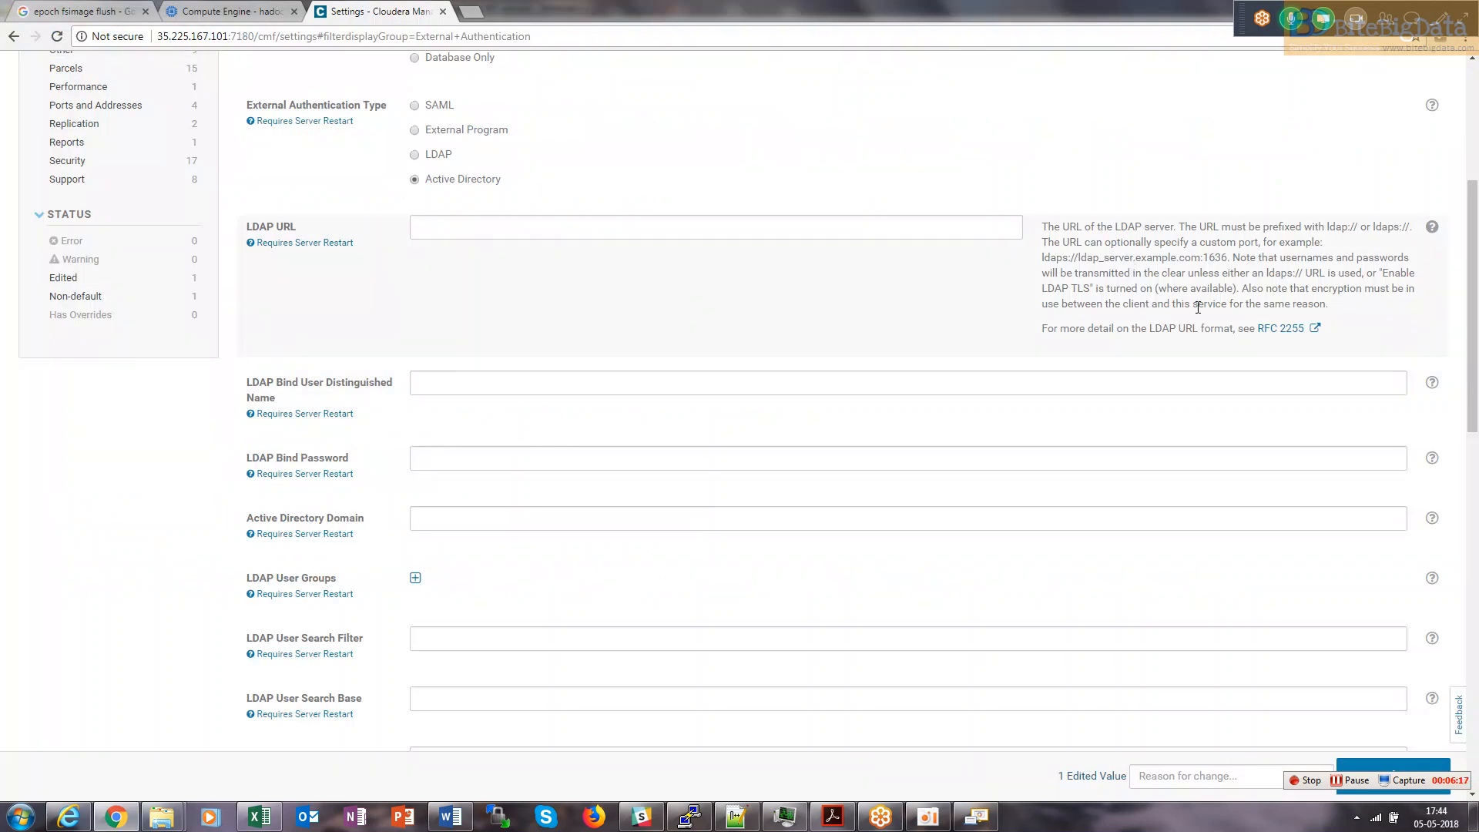
pyautogui.moveTo(1231, 260); pyautogui.dragTo(1212, 259)
pyautogui.hotkey('alt', 'Tab')
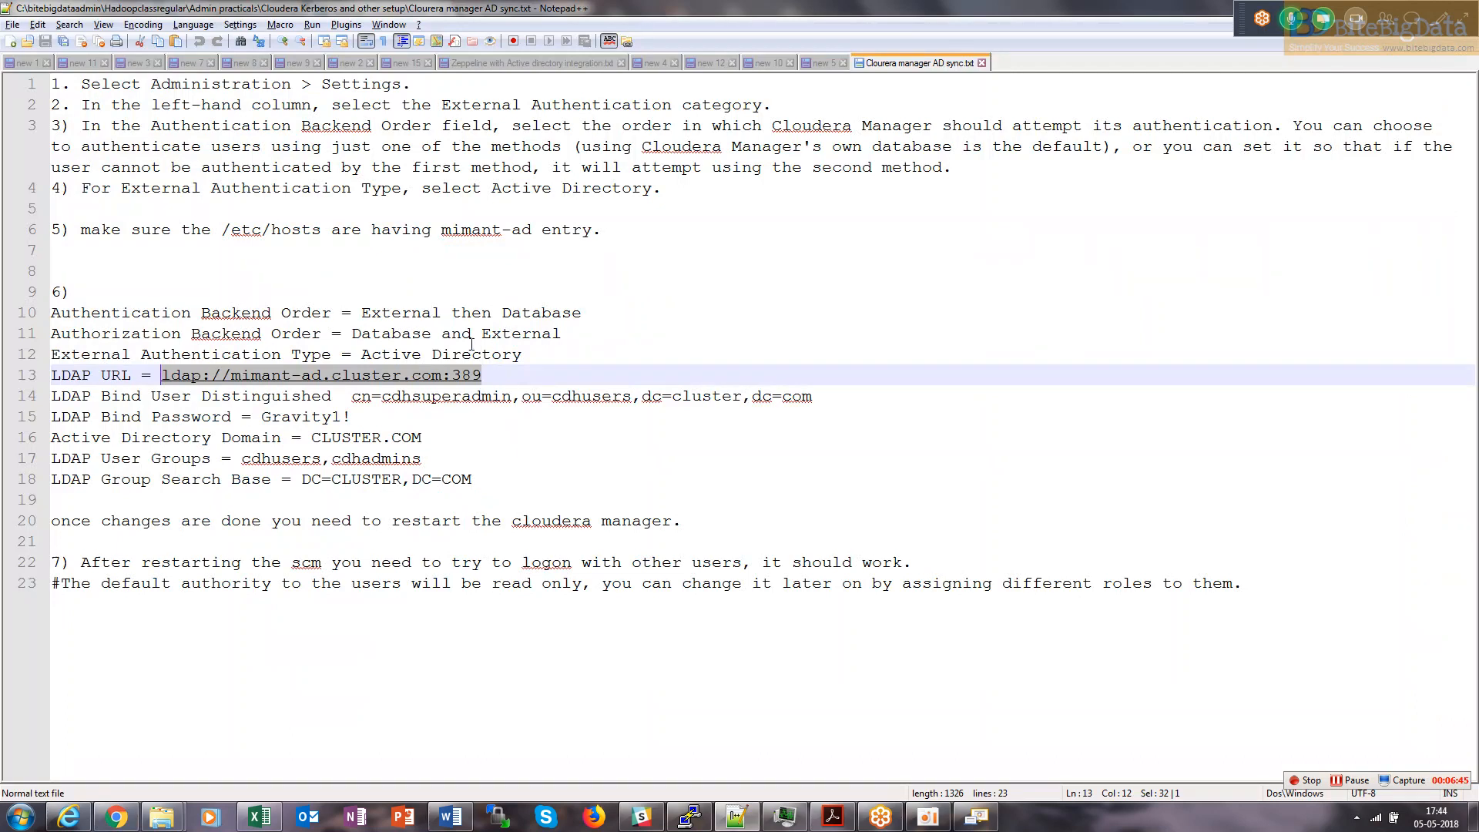
pyautogui.click(497, 393)
pyautogui.moveTo(498, 374); pyautogui.dragTo(163, 379)
pyautogui.hotkey('ctrl', 'c')
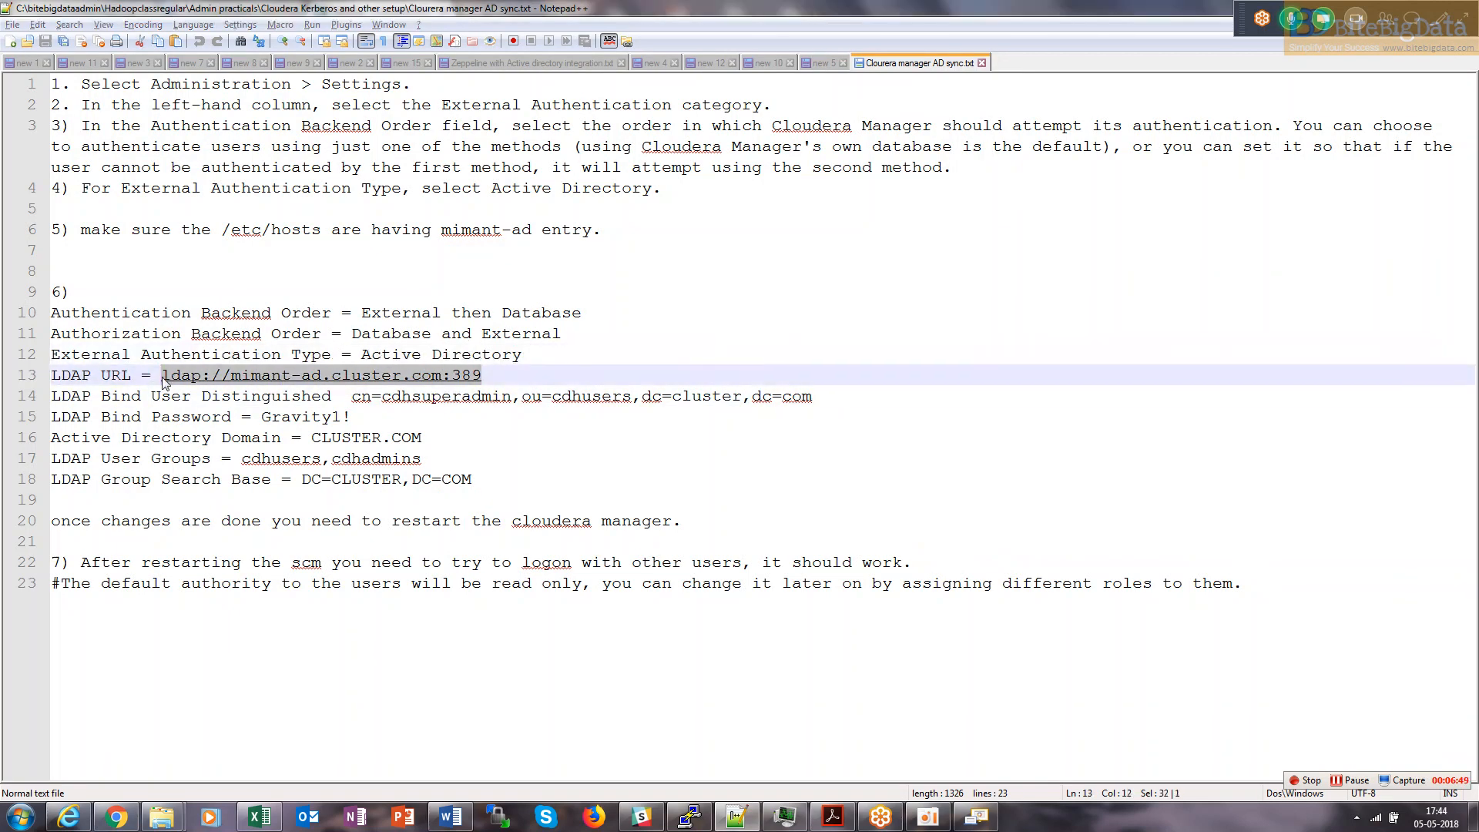
pyautogui.hotkey('alt', 'Tab')
pyautogui.click(519, 223)
pyautogui.hotkey('ctrl', 'v')
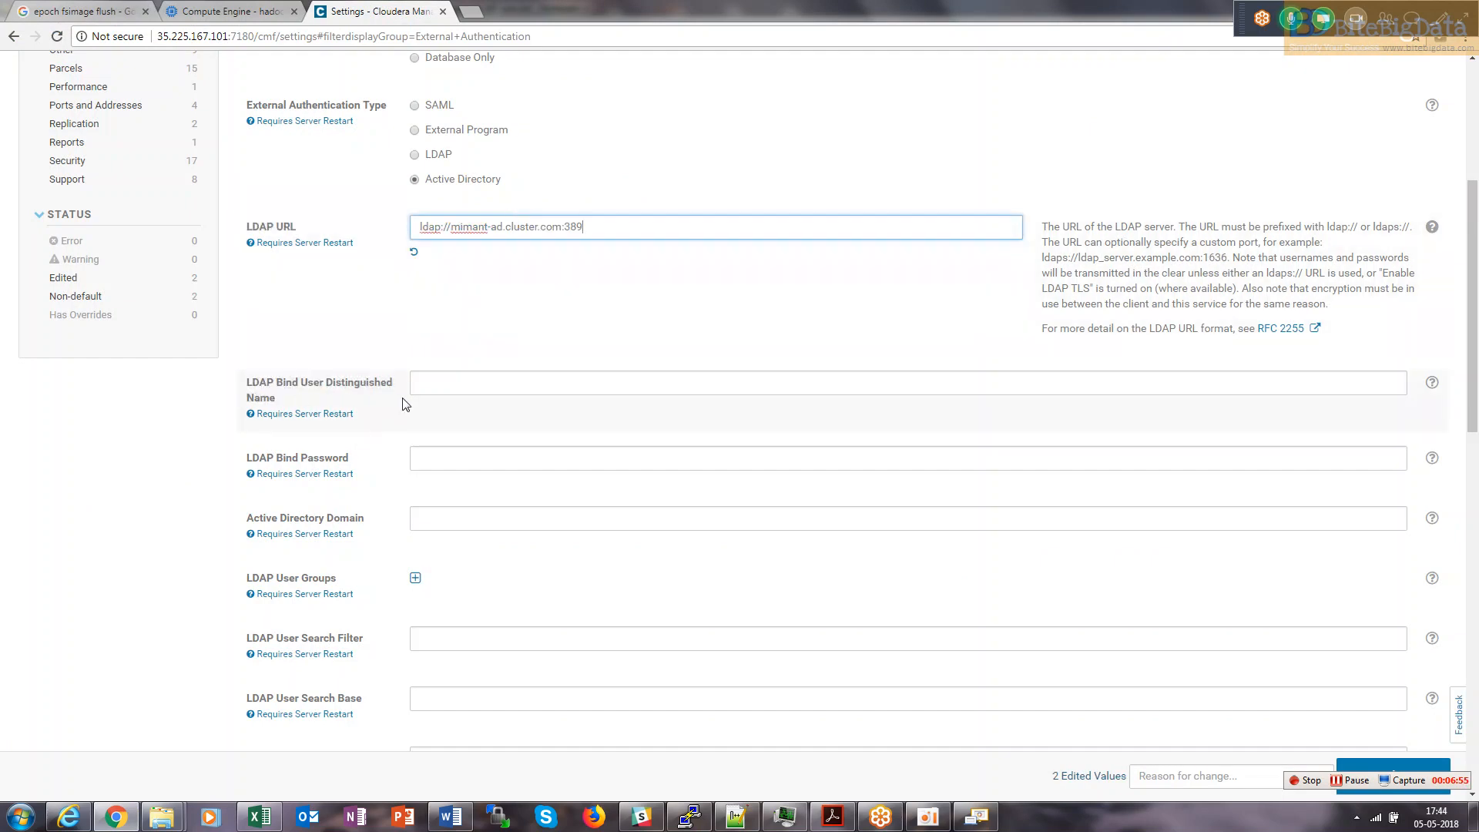
pyautogui.hotkey('alt', 'Tab')
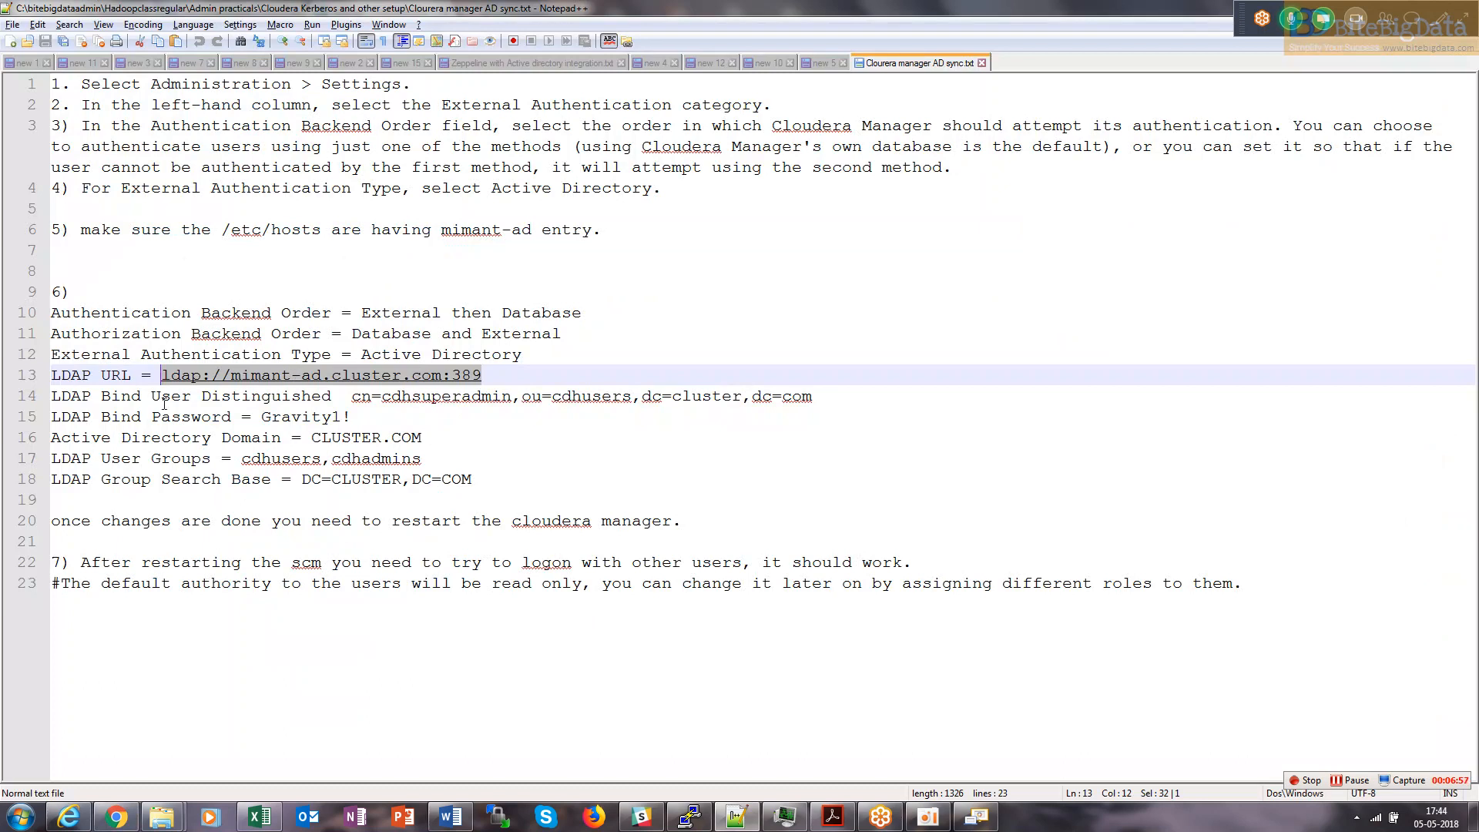
# Paste cn=cdhsuperadmin,ou=cdhusers,dc=cluster,dc=com from line 14 into LDAP Bind User Distinguished Name.
pyautogui.moveTo(64, 402); pyautogui.dragTo(308, 394)
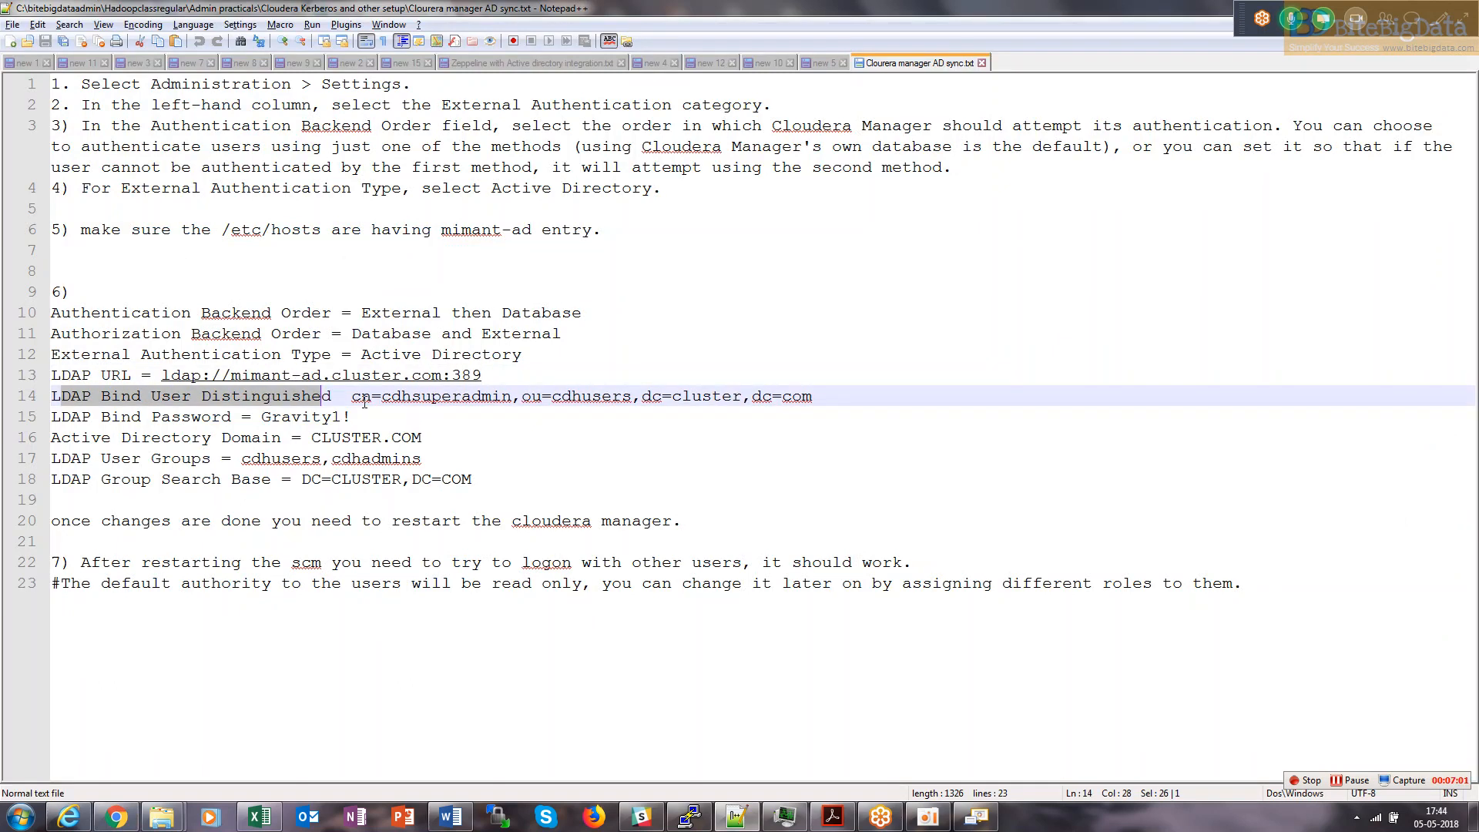
pyautogui.hotkey('alt', 'Tab')
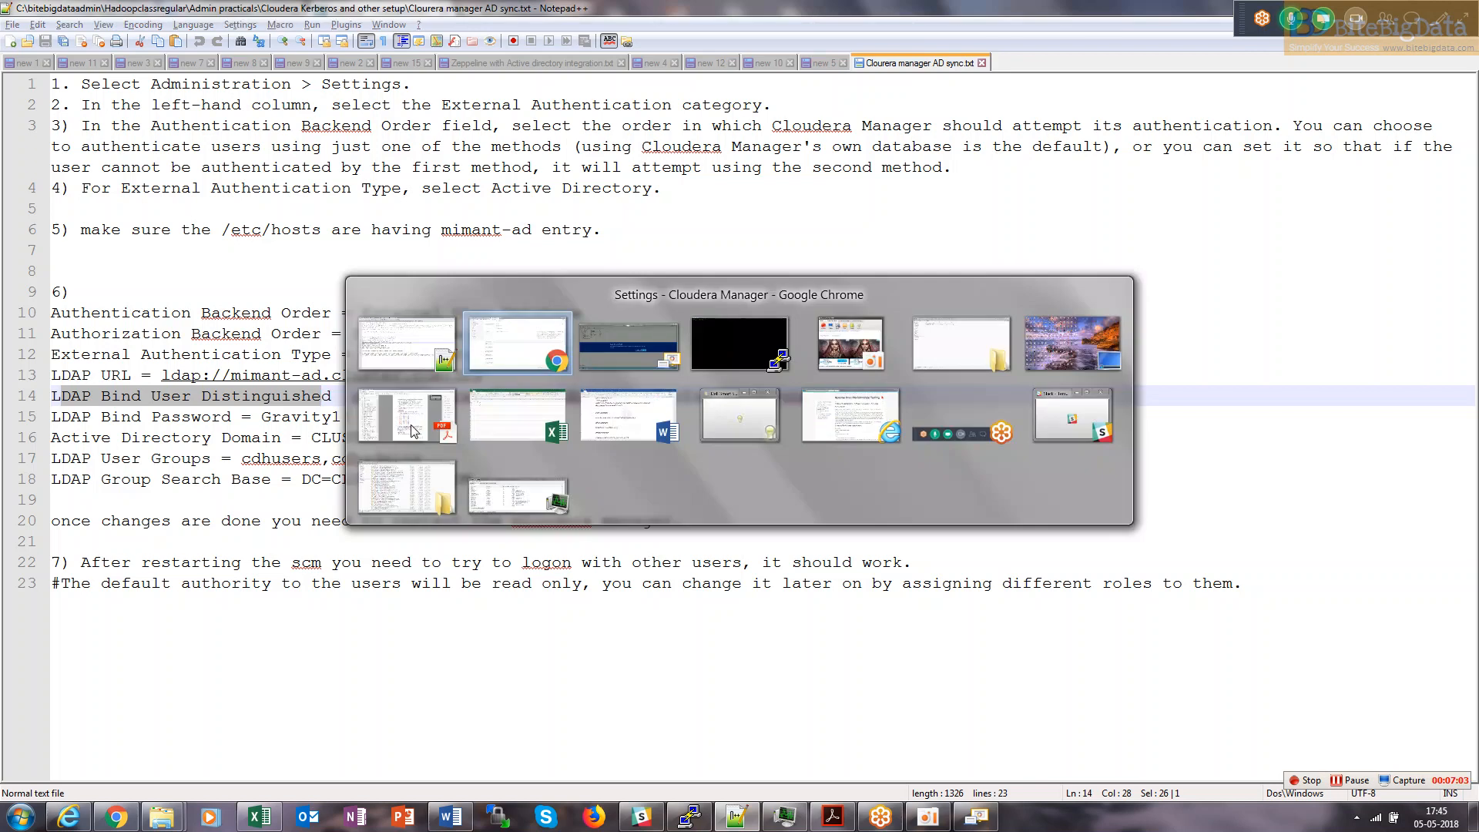
pyautogui.hotkey('alt', 'Tab')
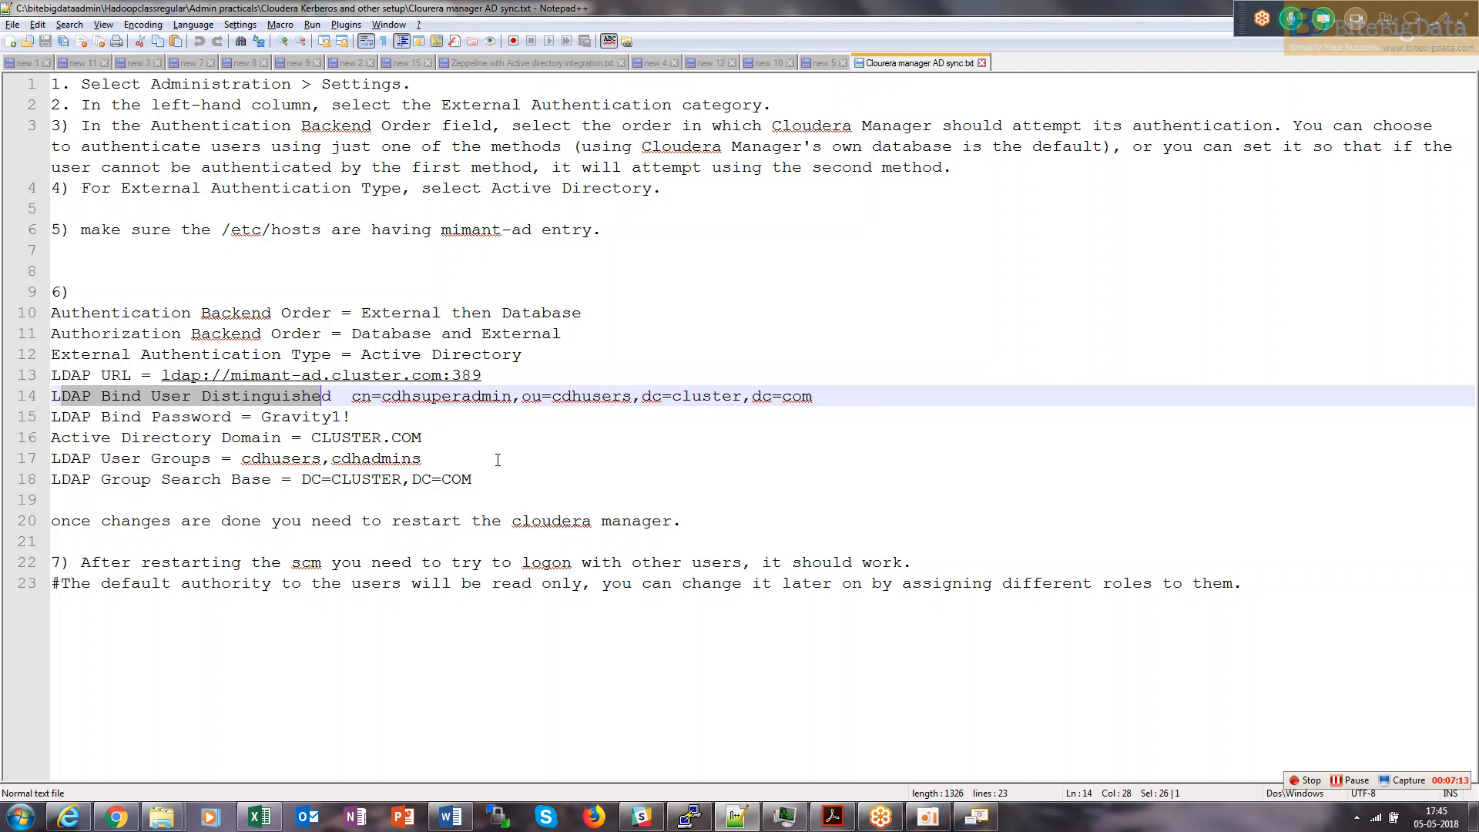
pyautogui.moveTo(352, 396); pyautogui.dragTo(812, 400)
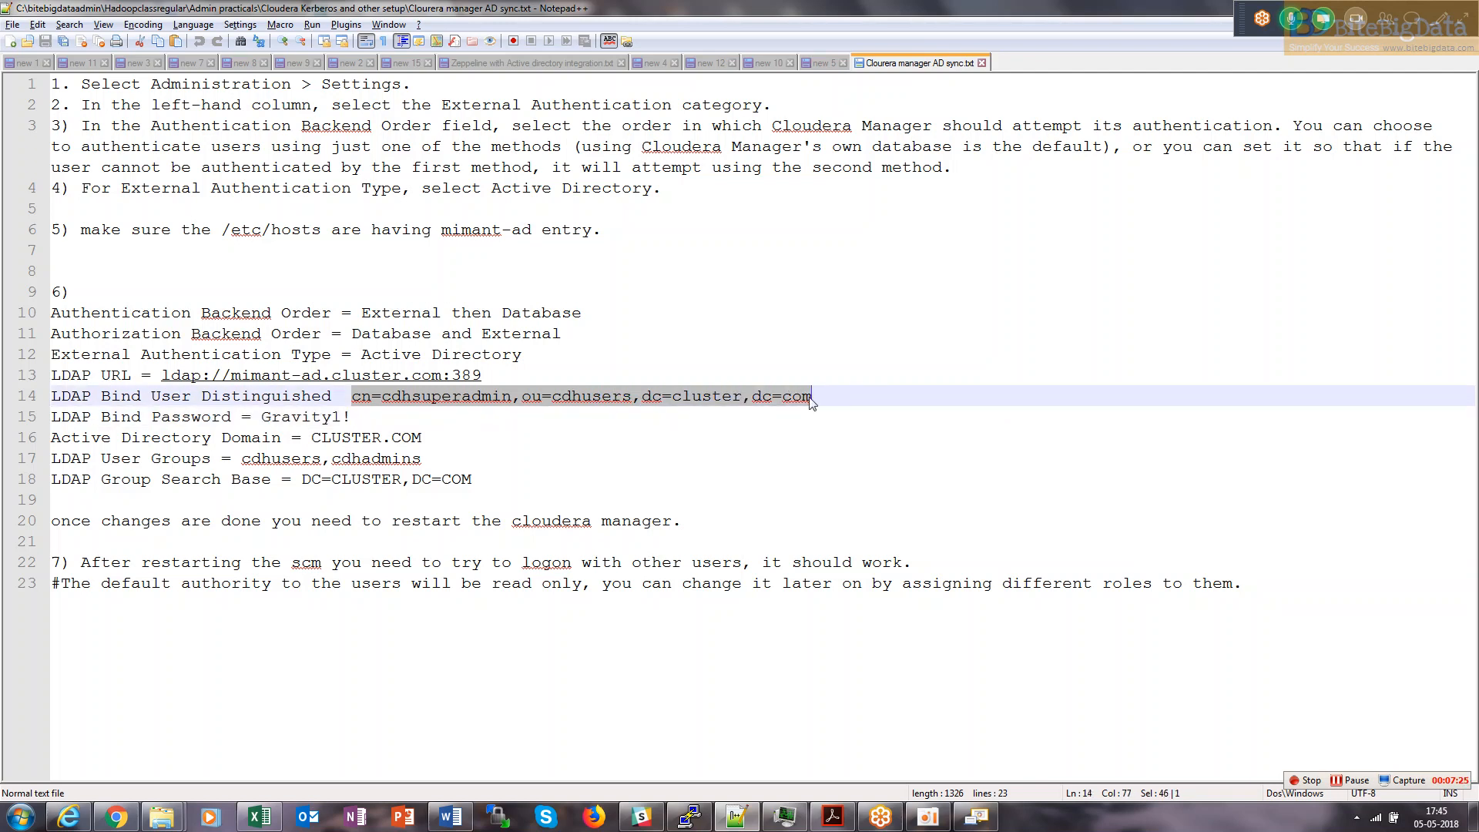
pyautogui.hotkey('alt', 'Tab')
pyautogui.click(743, 379)
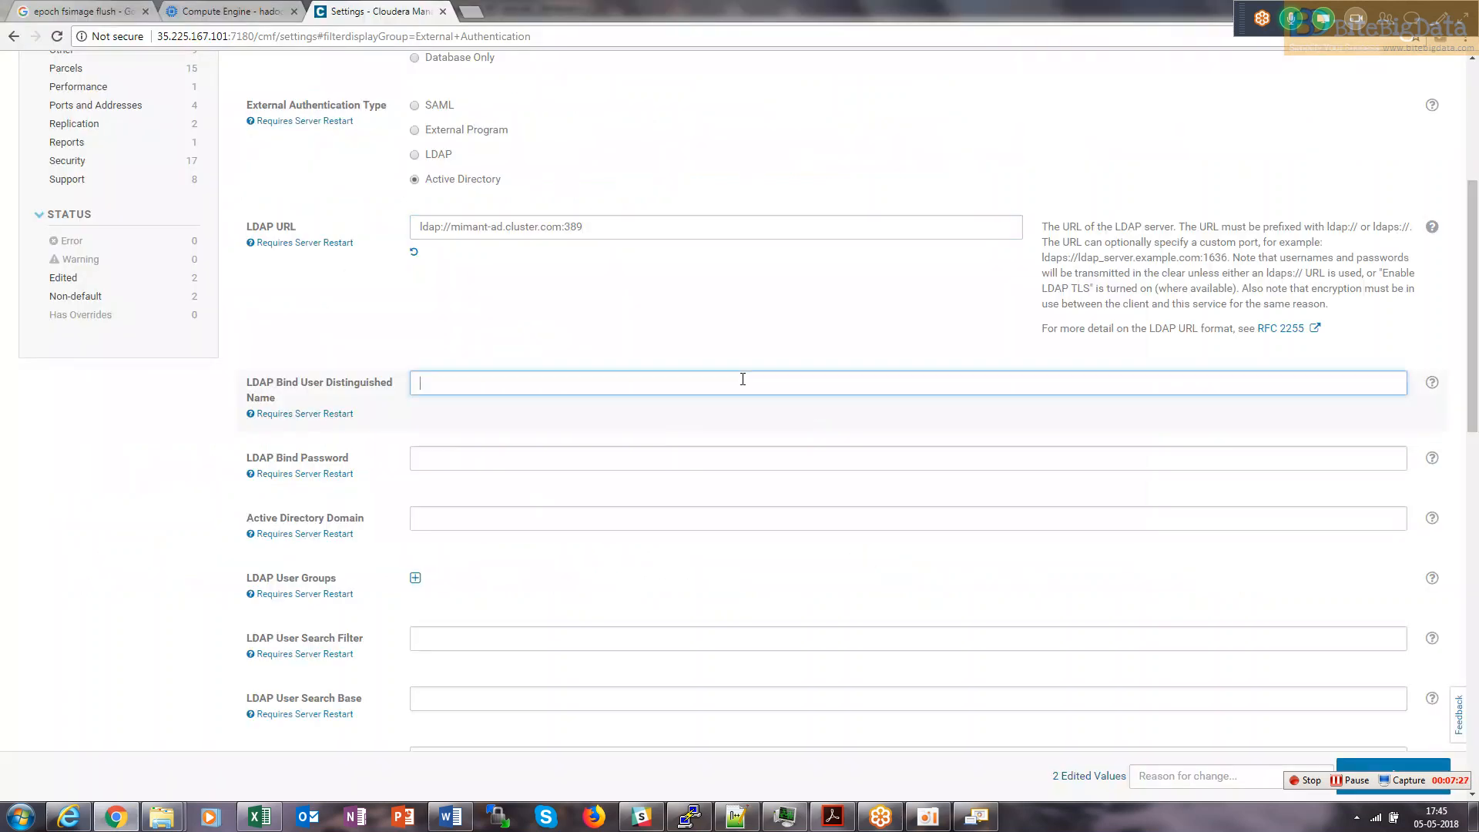
pyautogui.hotkey('ctrl', 'v')
pyautogui.click(977, 817)
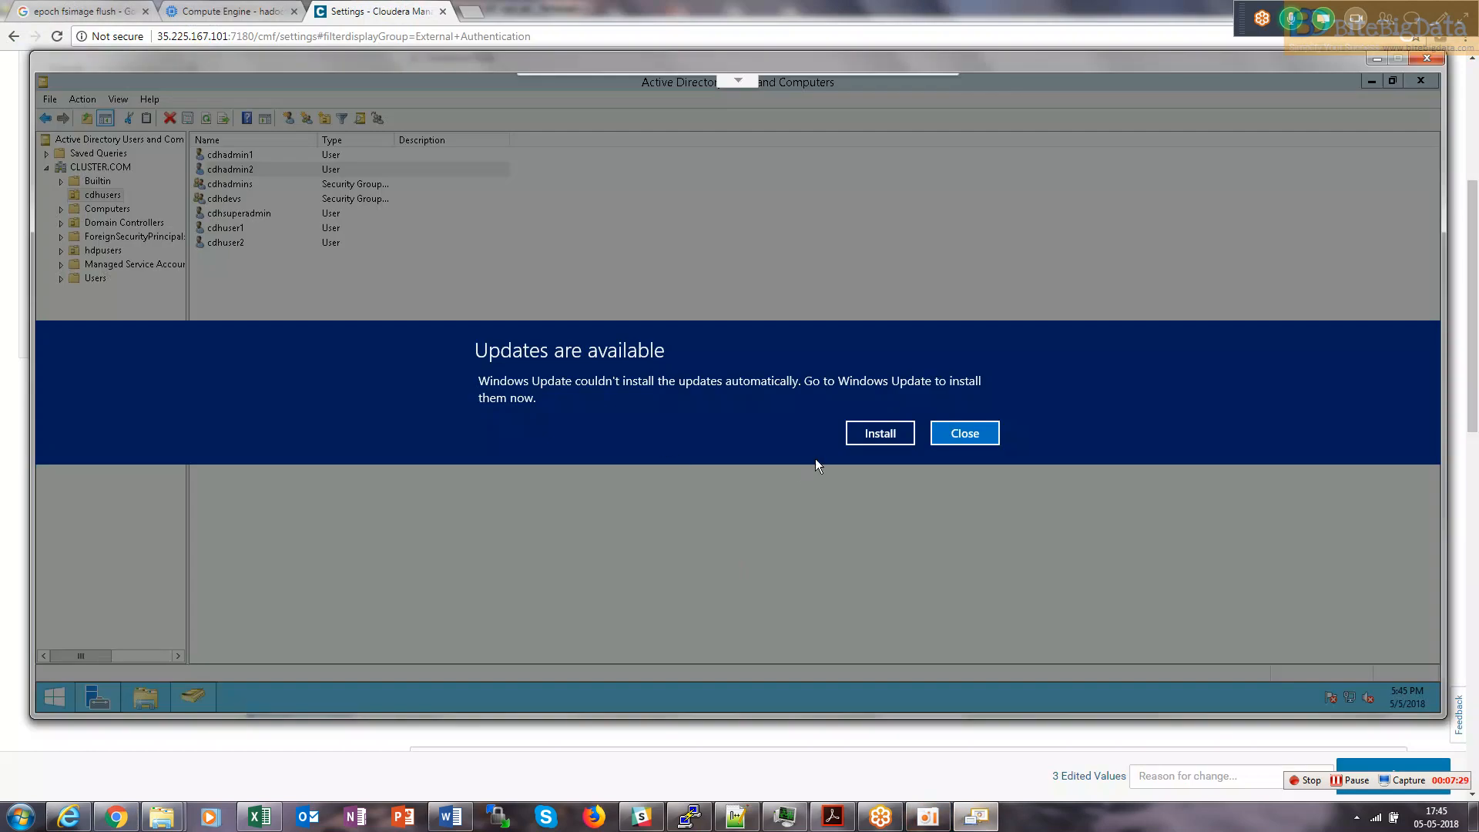
# Dismiss the 'Updates are available' notice and return to the Cloudera Manager settings.
pyautogui.click(964, 433)
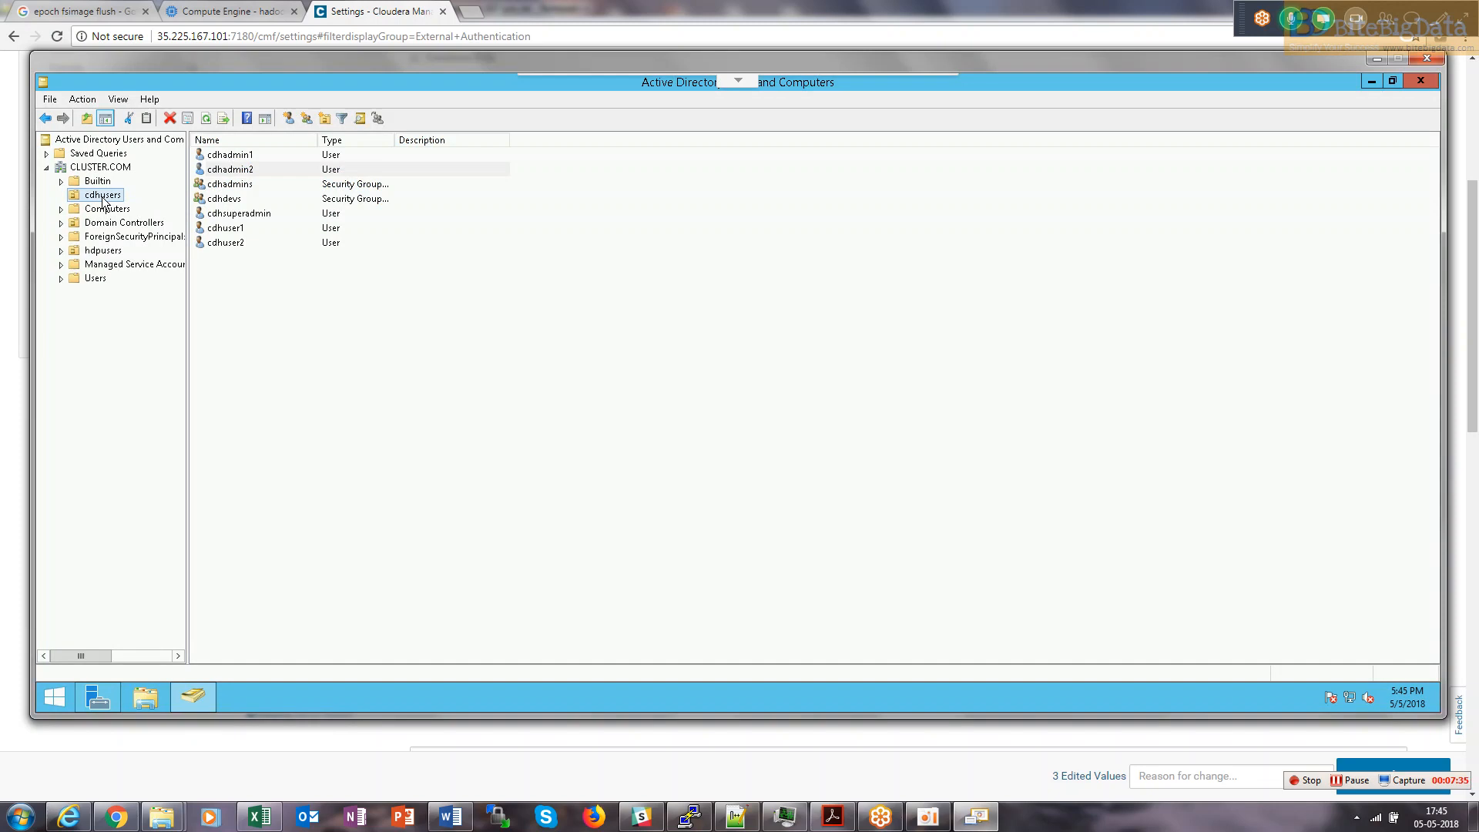
pyautogui.hotkey('alt', 'Tab')
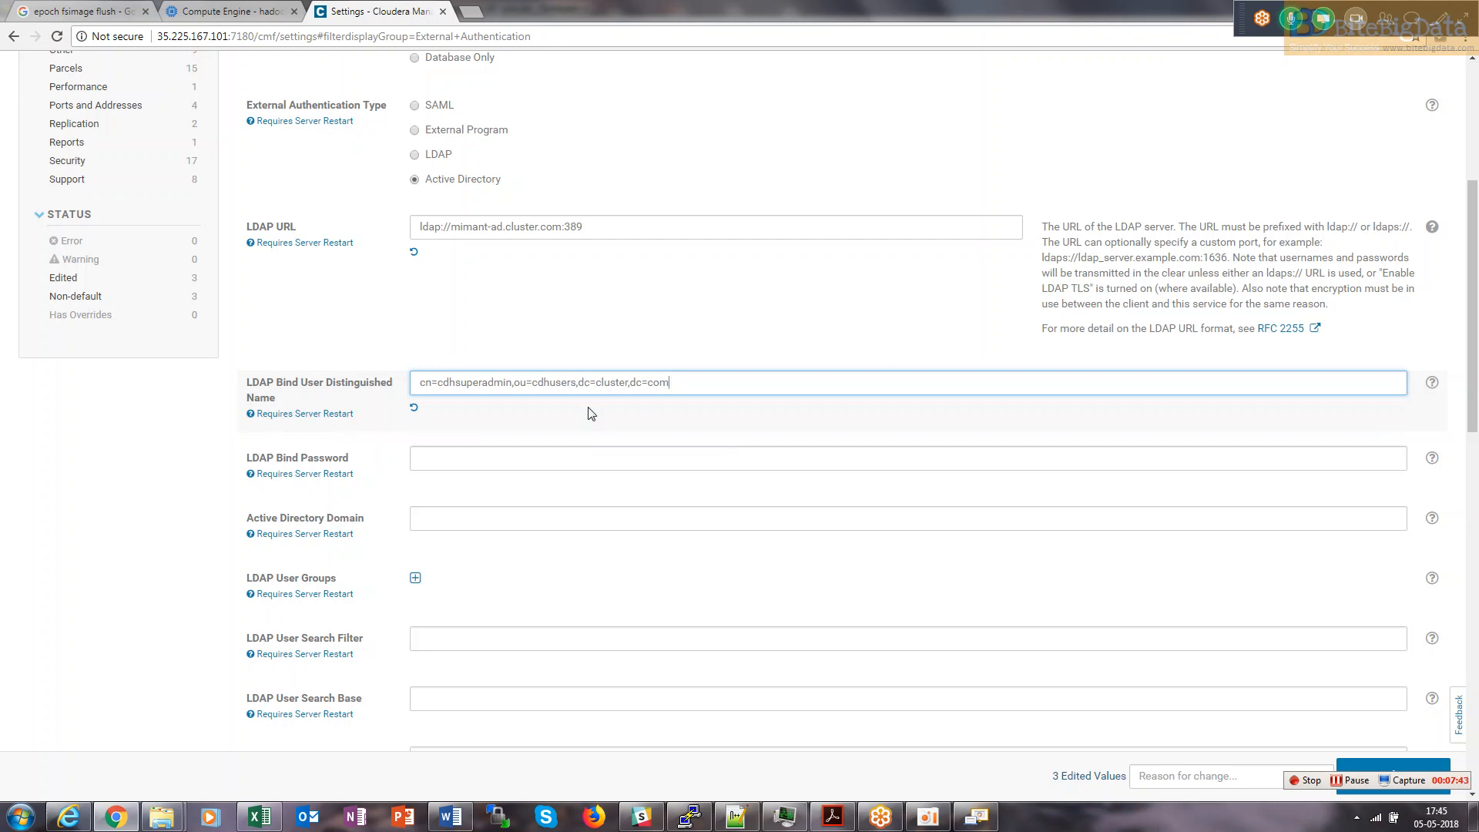
# Copy the bind password from line 15 of the notes into LDAP Bind Password.
pyautogui.click(495, 453)
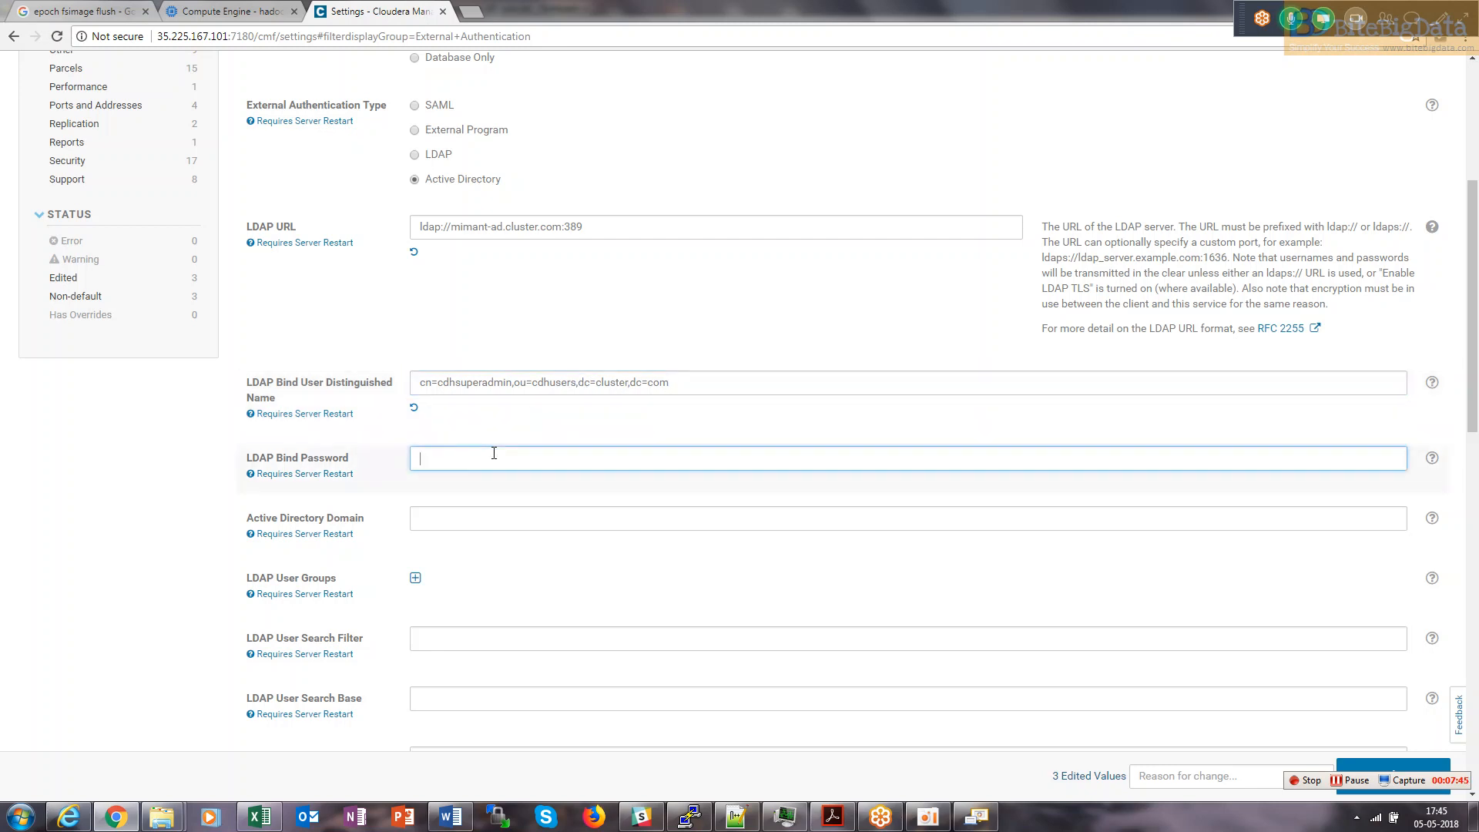
pyautogui.hotkey('alt', 'Tab')
pyautogui.hotkey('alt', 'Tab')
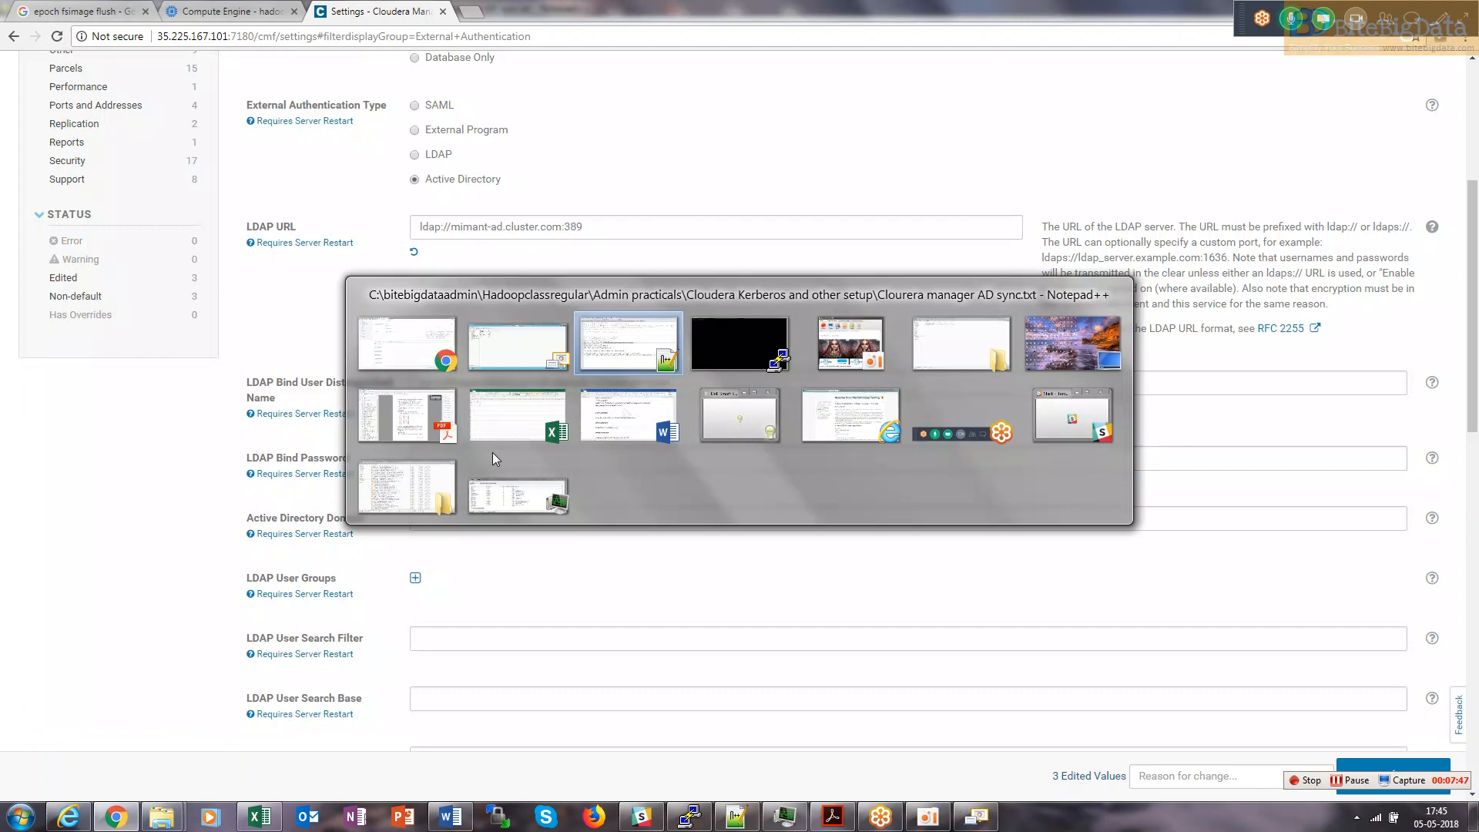
pyautogui.moveTo(350, 417); pyautogui.dragTo(267, 418)
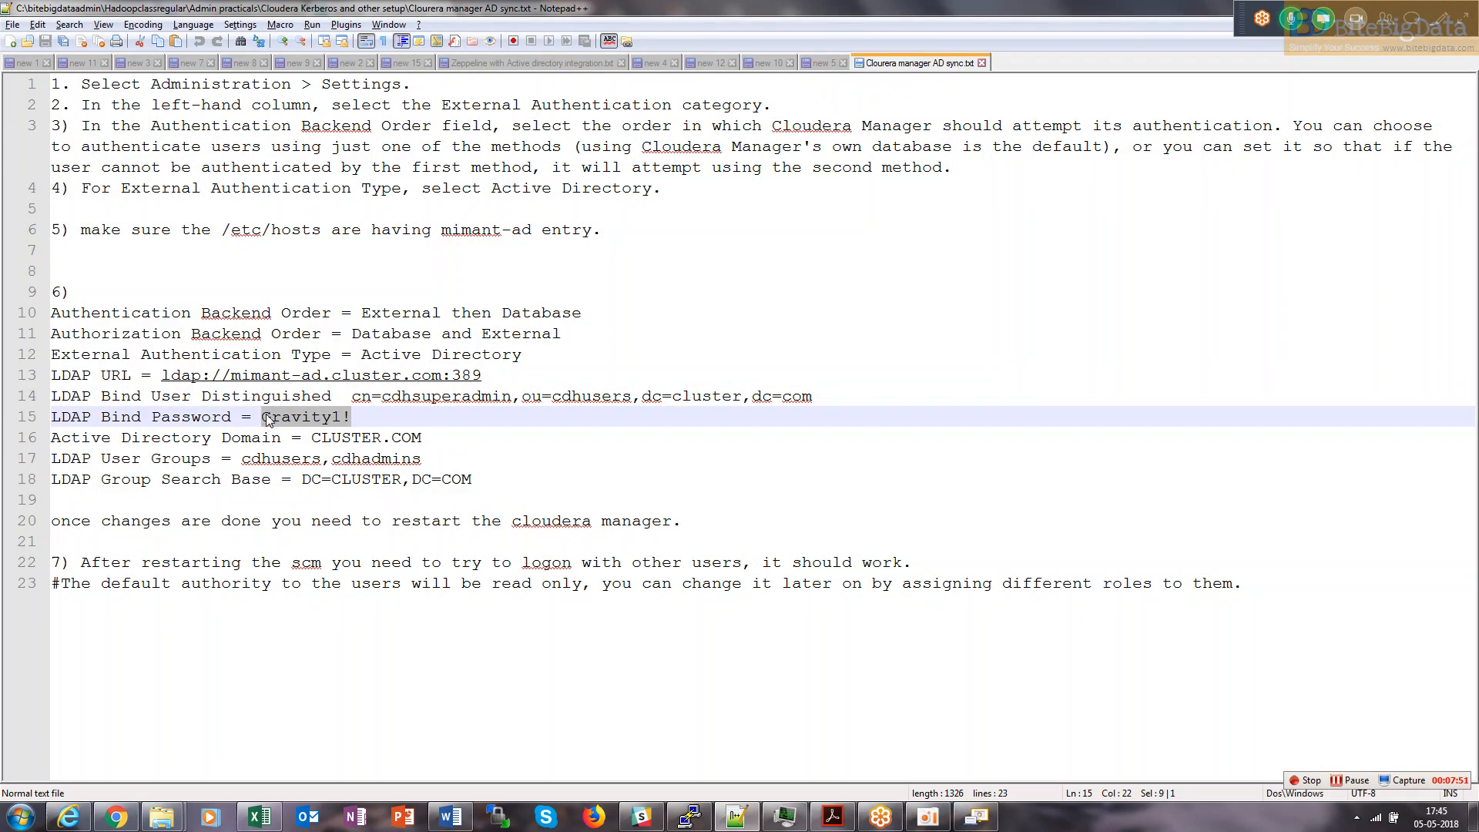
pyautogui.hotkey('ctrl', 'c')
pyautogui.hotkey('alt', 'Tab')
pyautogui.hotkey('ctrl', 'v')
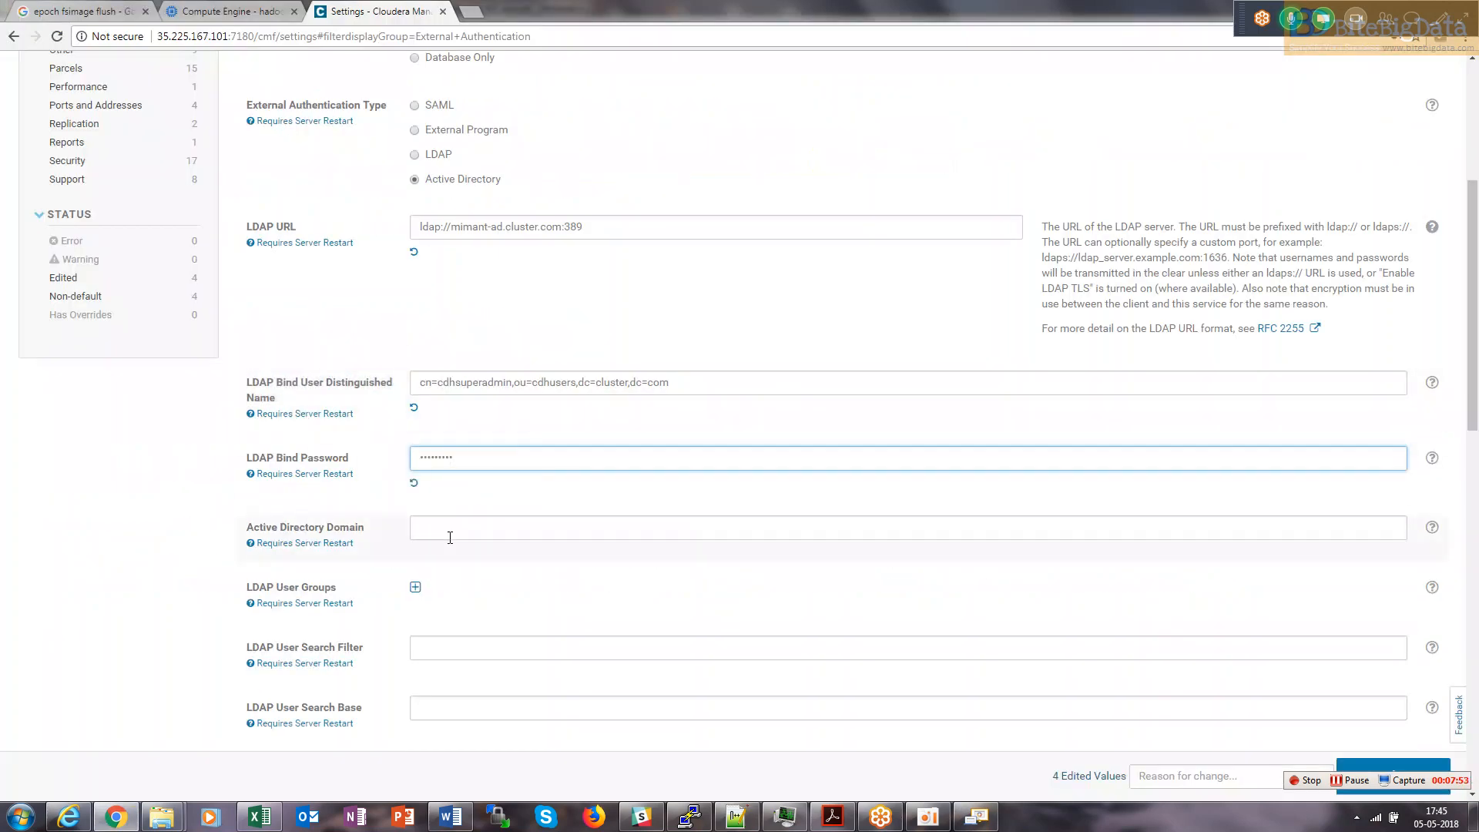
# Copy CLUSTER.COM from line 16 of the notes into the Active Directory Domain setting.
pyautogui.click(441, 528)
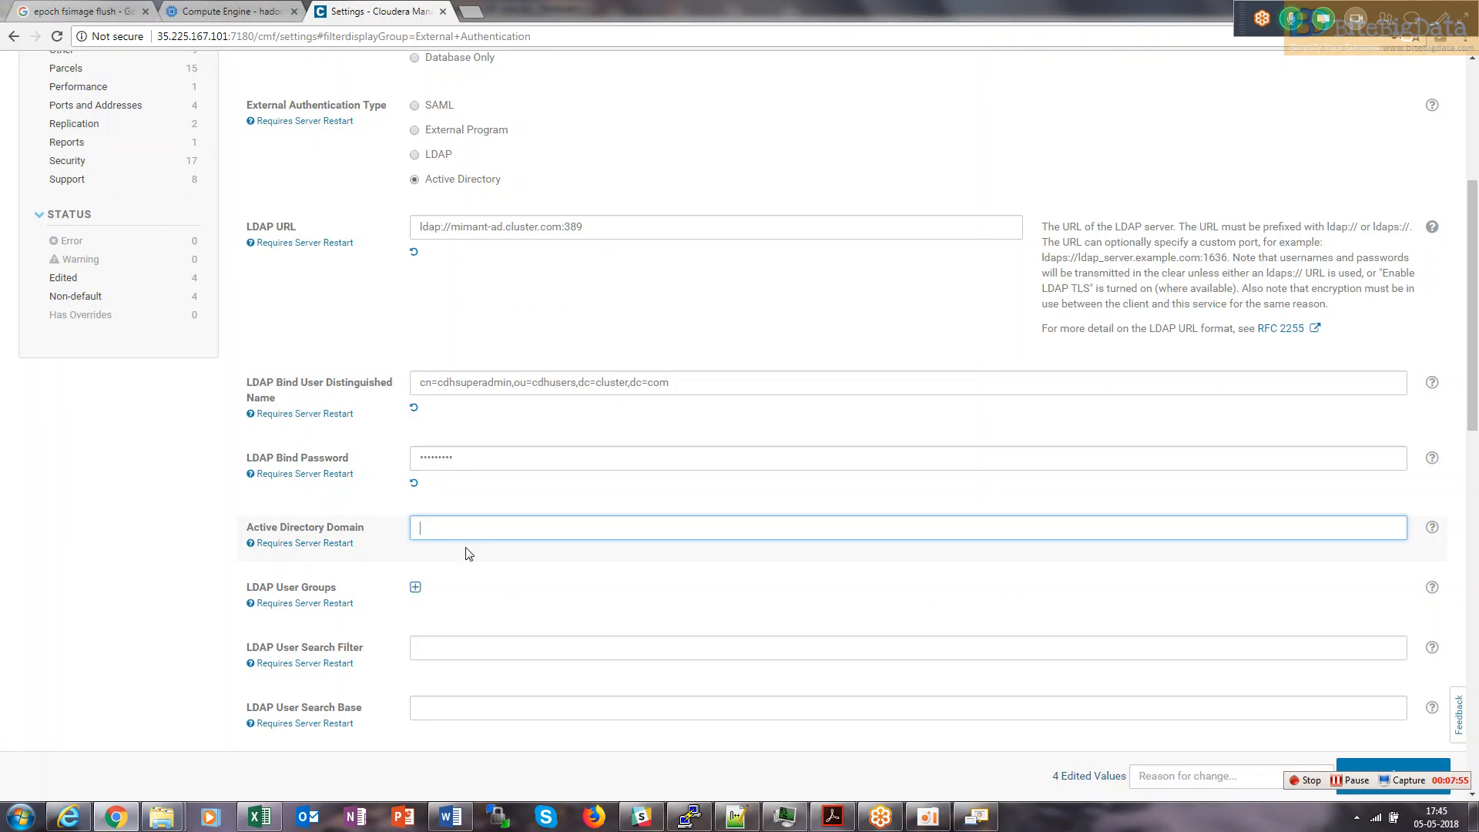
pyautogui.hotkey('alt', 'Tab')
pyautogui.hotkey('alt', 'Tab')
pyautogui.hotkey('alt', 'shift', 'Tab')
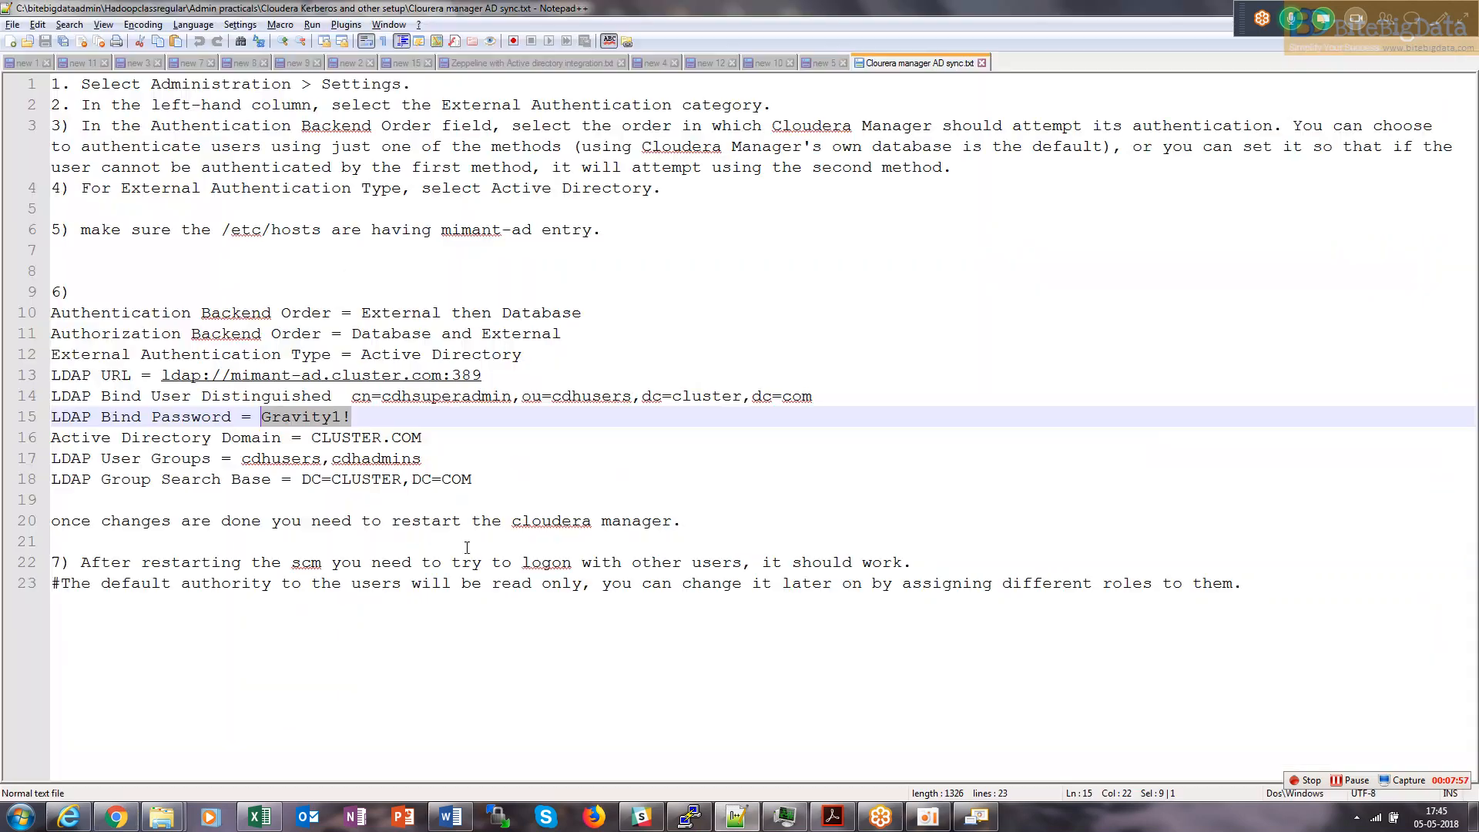
pyautogui.moveTo(422, 438); pyautogui.dragTo(312, 439)
pyautogui.hotkey('ctrl', 'c')
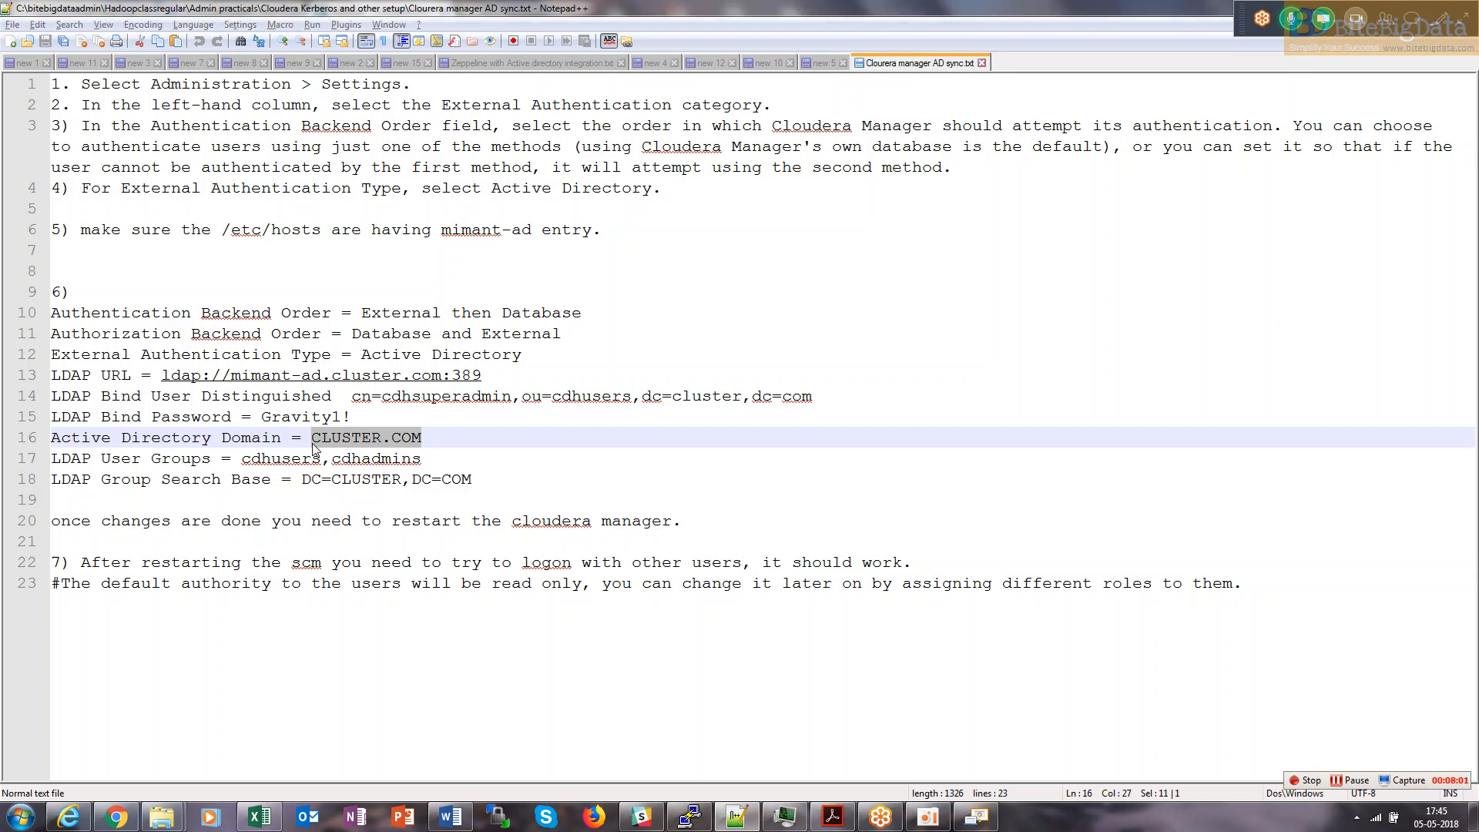
pyautogui.hotkey('alt', 'Tab')
pyautogui.click(497, 537)
pyautogui.hotkey('ctrl', 'v')
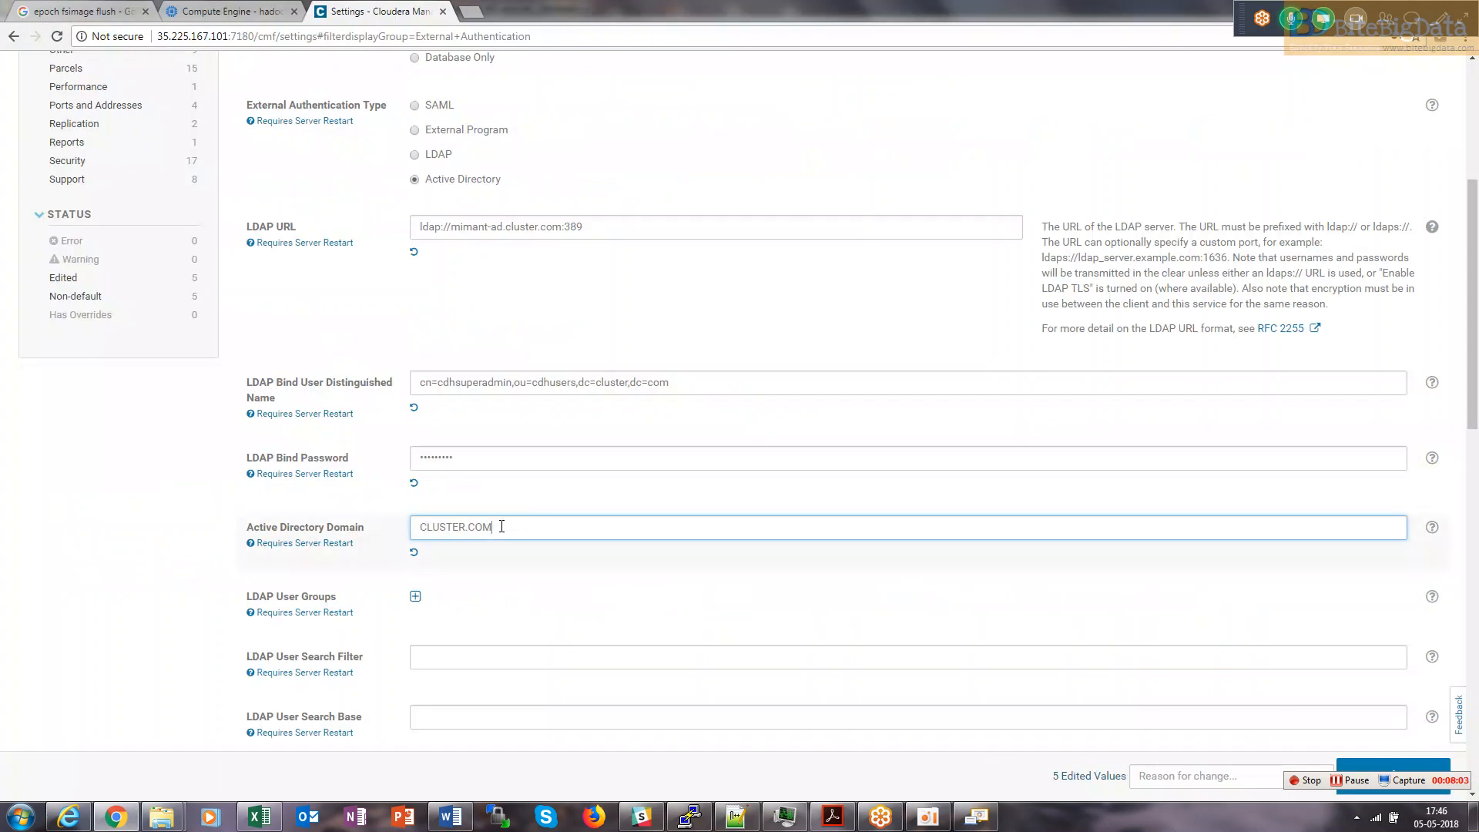
pyautogui.moveTo(501, 525); pyautogui.dragTo(418, 527)
# Select the user groups cdhusers,cdhadmins on line 17 of the notes.
pyautogui.moveTo(1474, 368); pyautogui.dragTo(1477, 460)
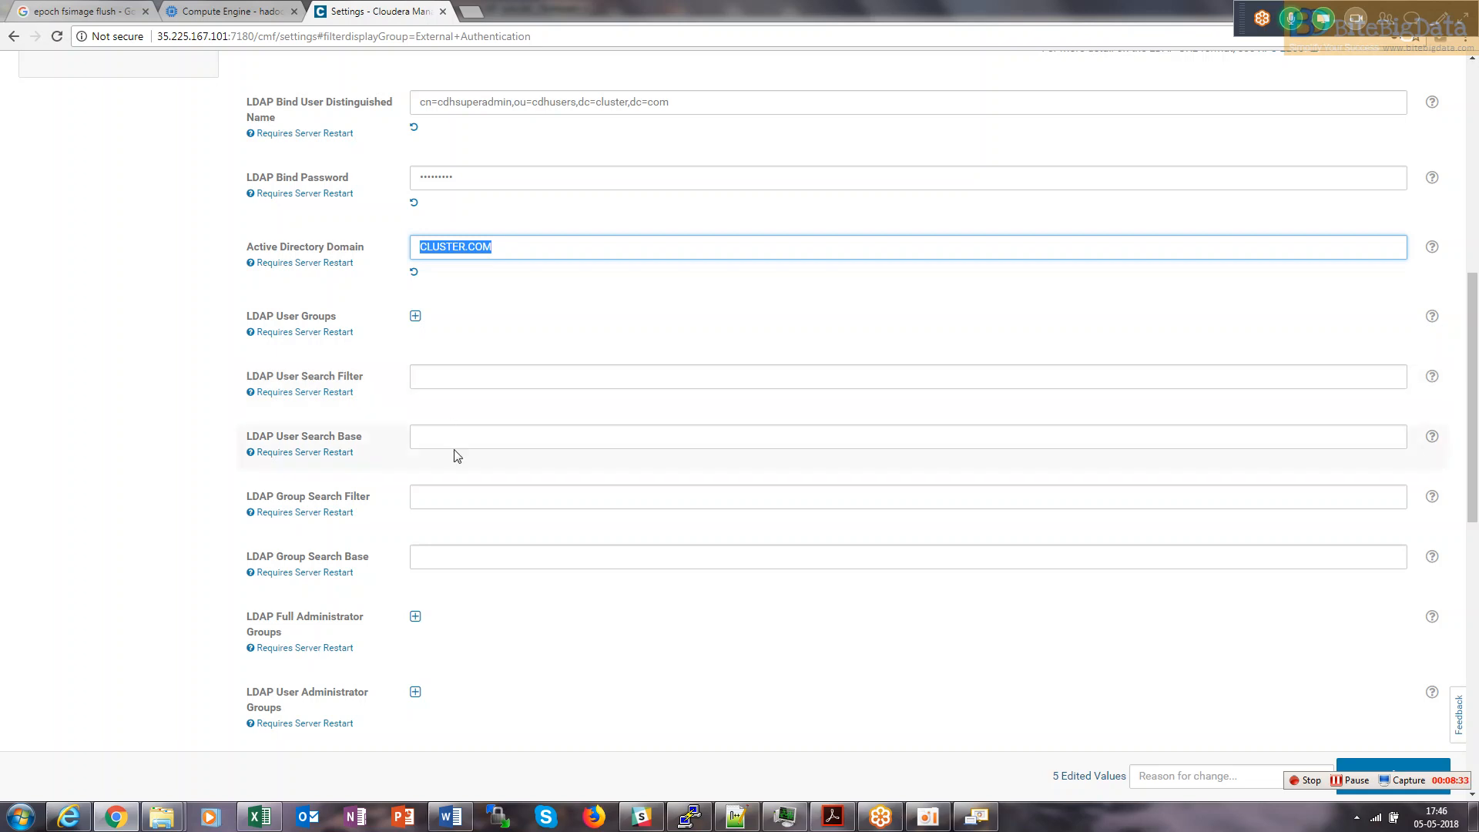
pyautogui.hotkey('alt', 'Tab')
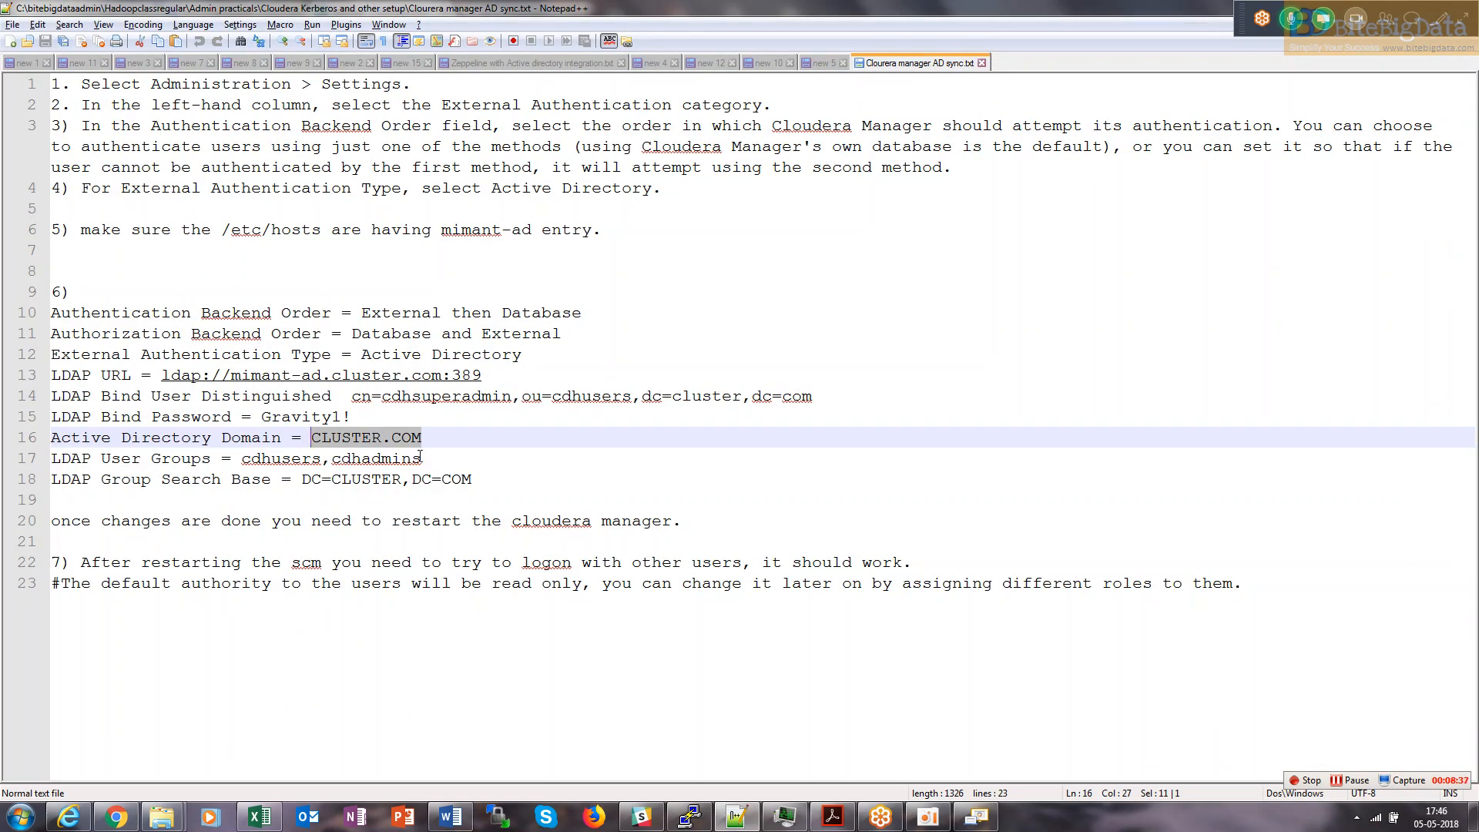
pyautogui.moveTo(422, 458); pyautogui.dragTo(241, 465)
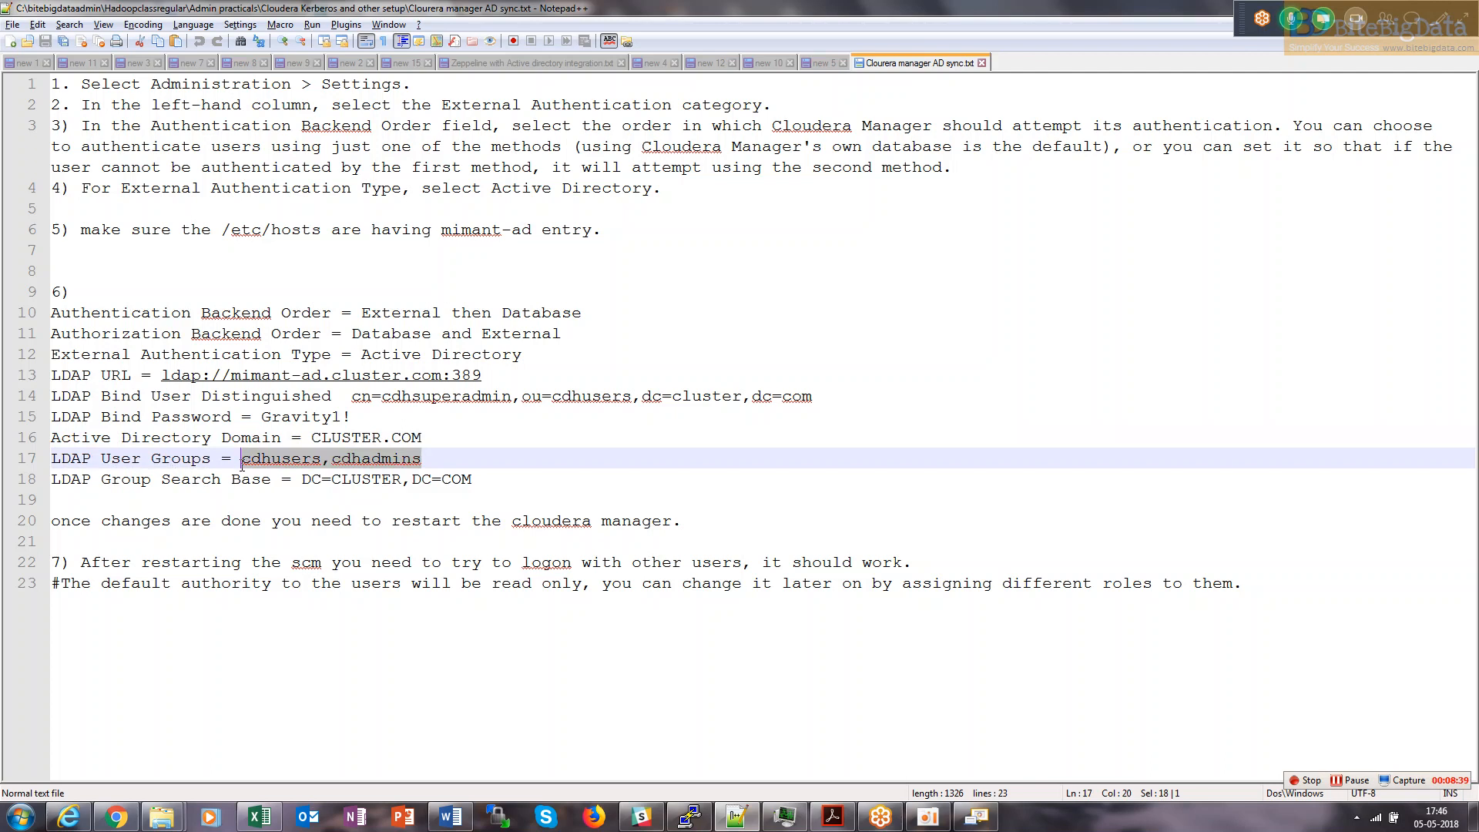
pyautogui.hotkey('alt', 'Tab')
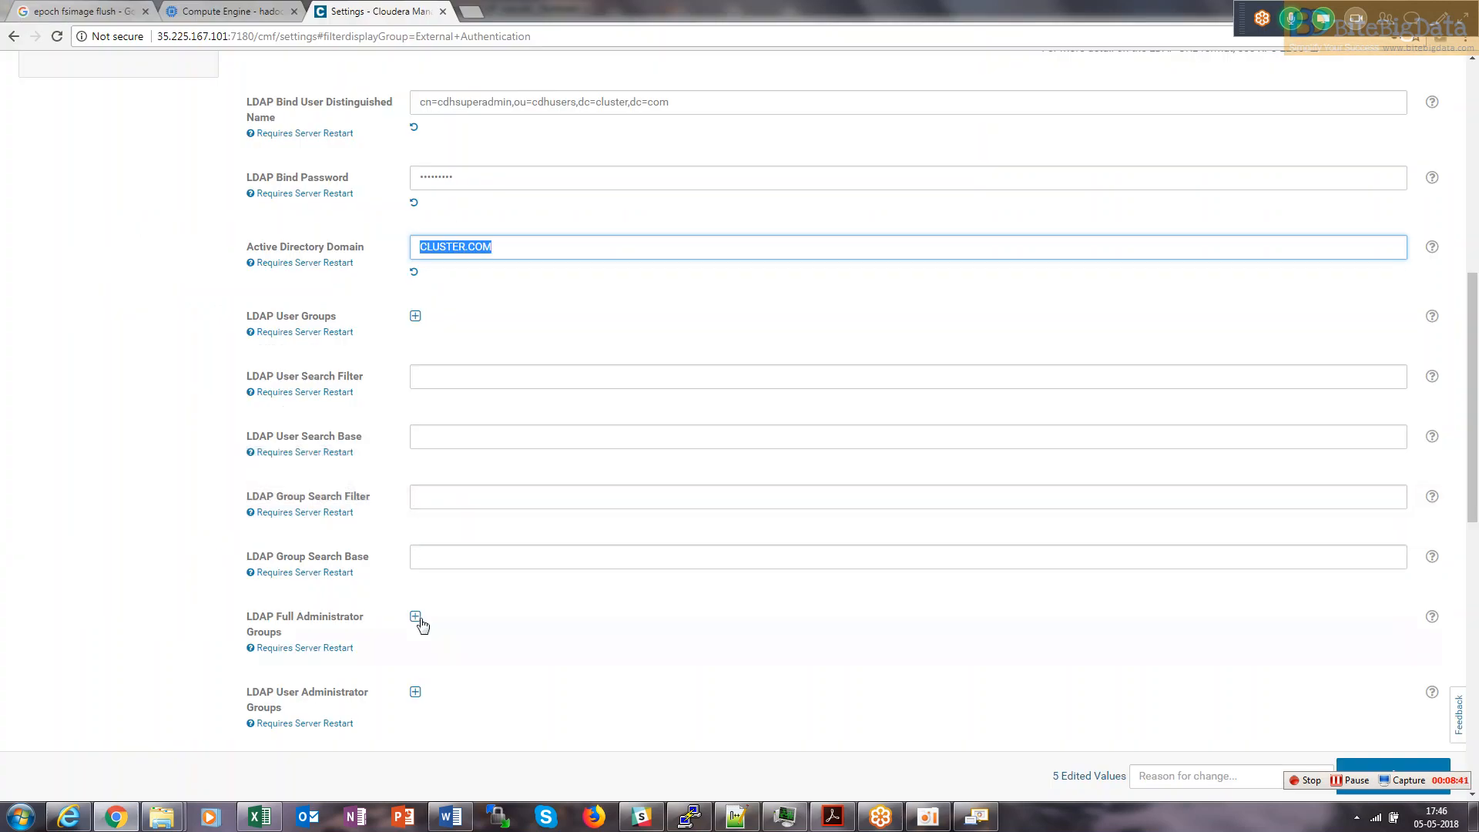
# Recheck the notes and display the LDAP Group Search Filter explanation.
pyautogui.moveTo(1468, 428)
pyautogui.mouseDown()
pyautogui.moveTo(1474, 676)
pyautogui.moveTo(1470, 450)
pyautogui.mouseUp()
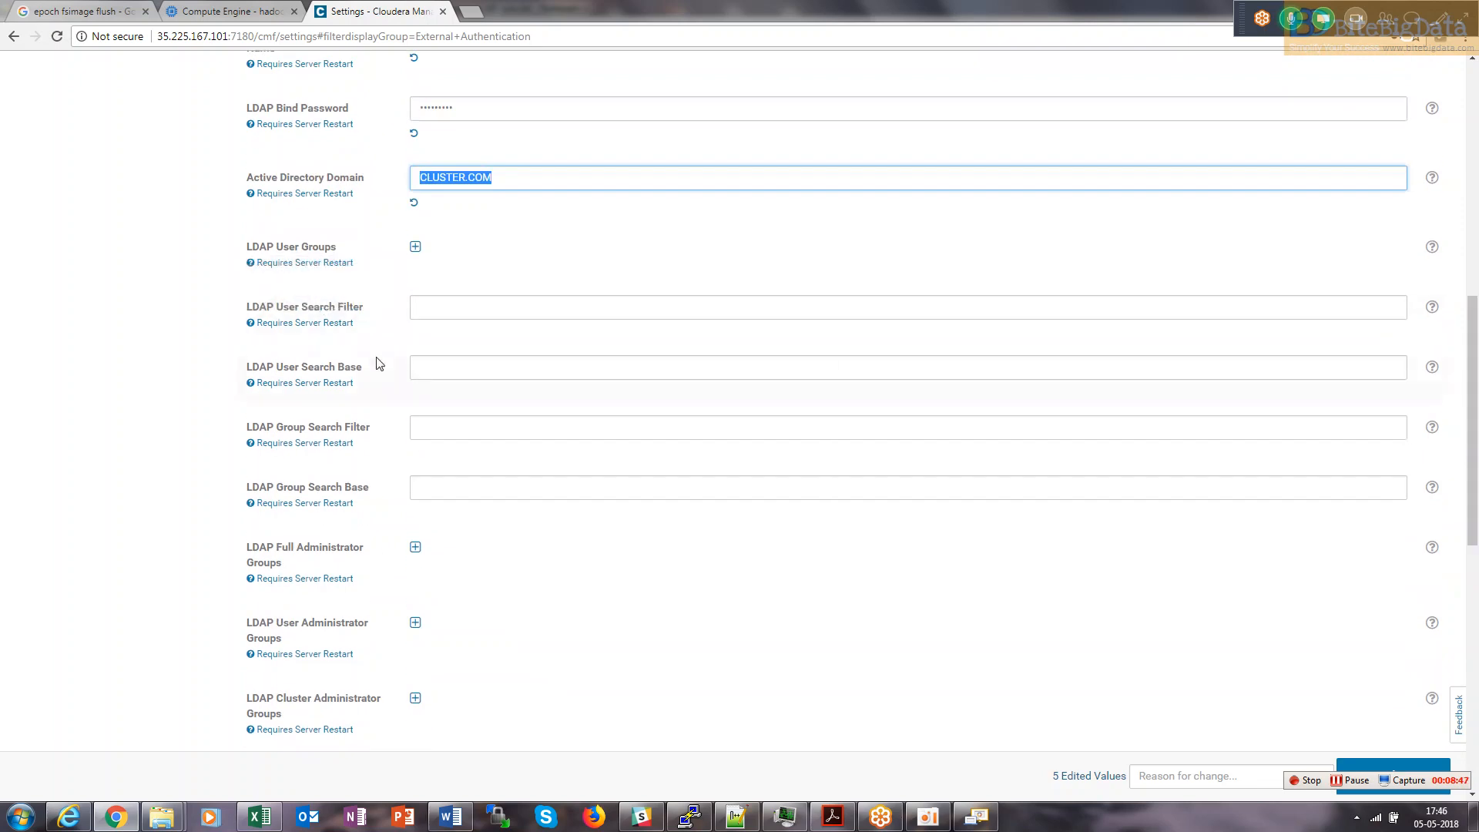
pyautogui.moveTo(357, 505)
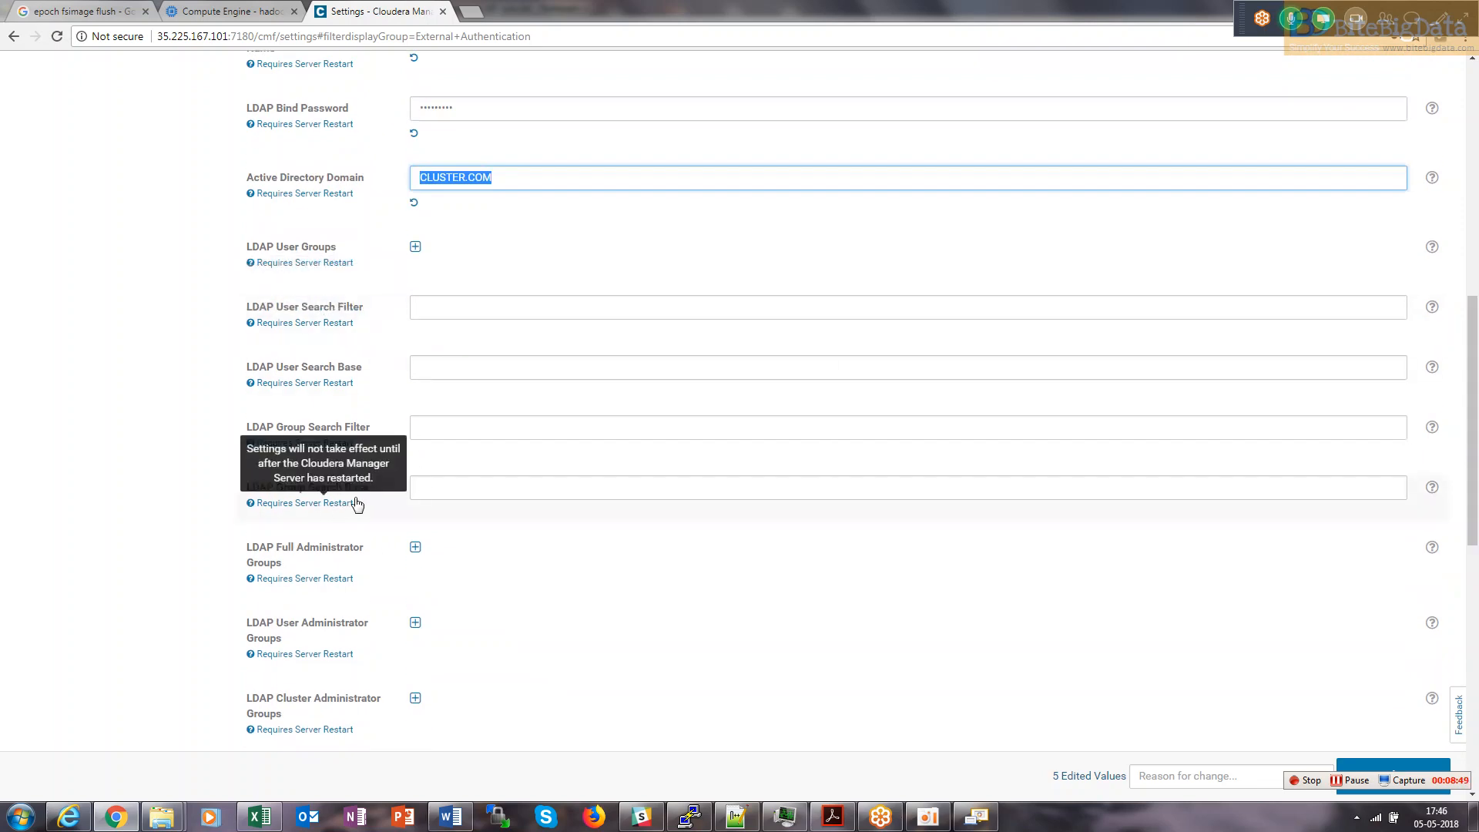
pyautogui.hotkey('alt', 'Tab')
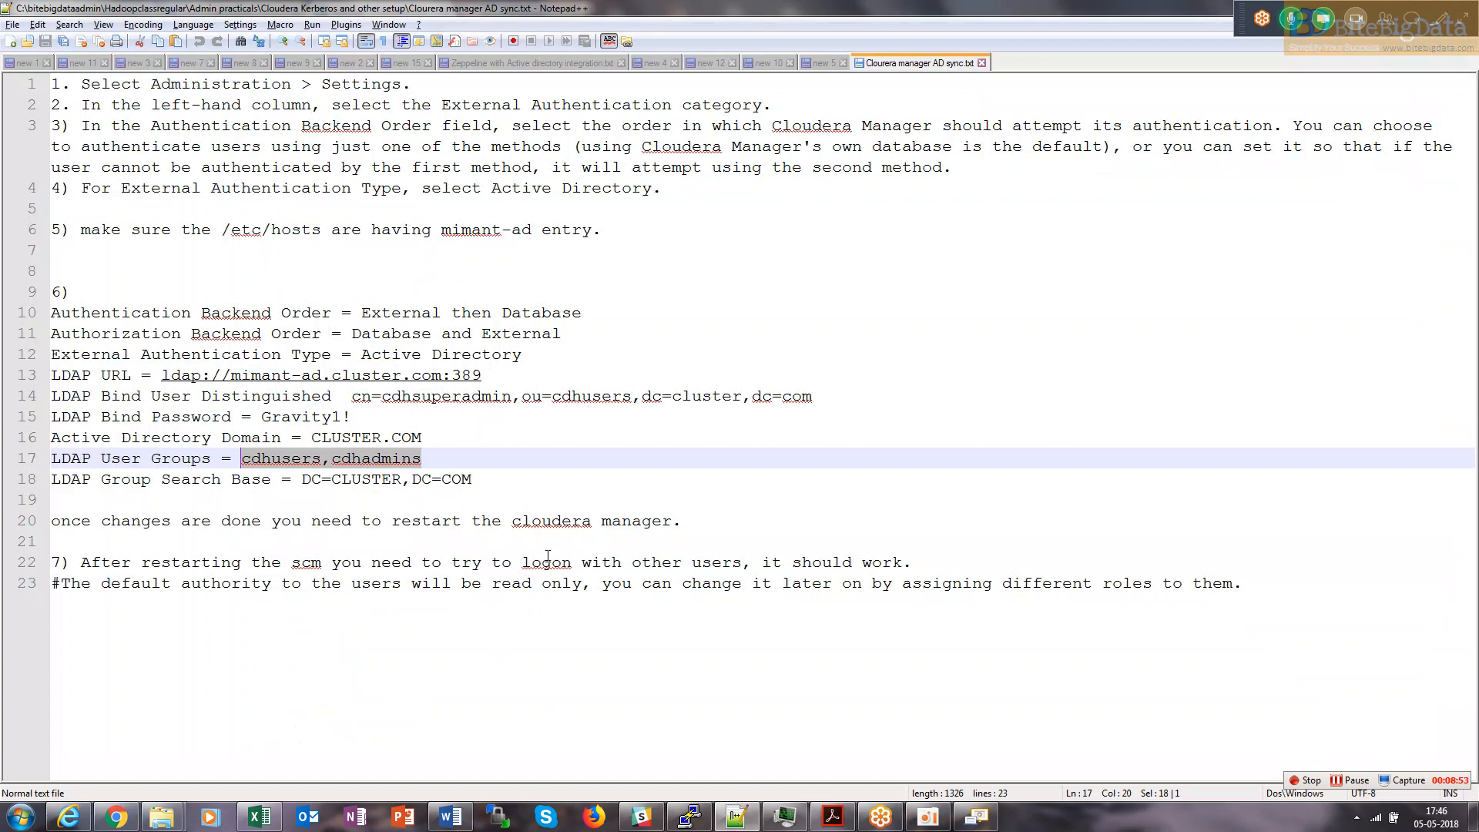
pyautogui.hotkey('alt', 'Tab')
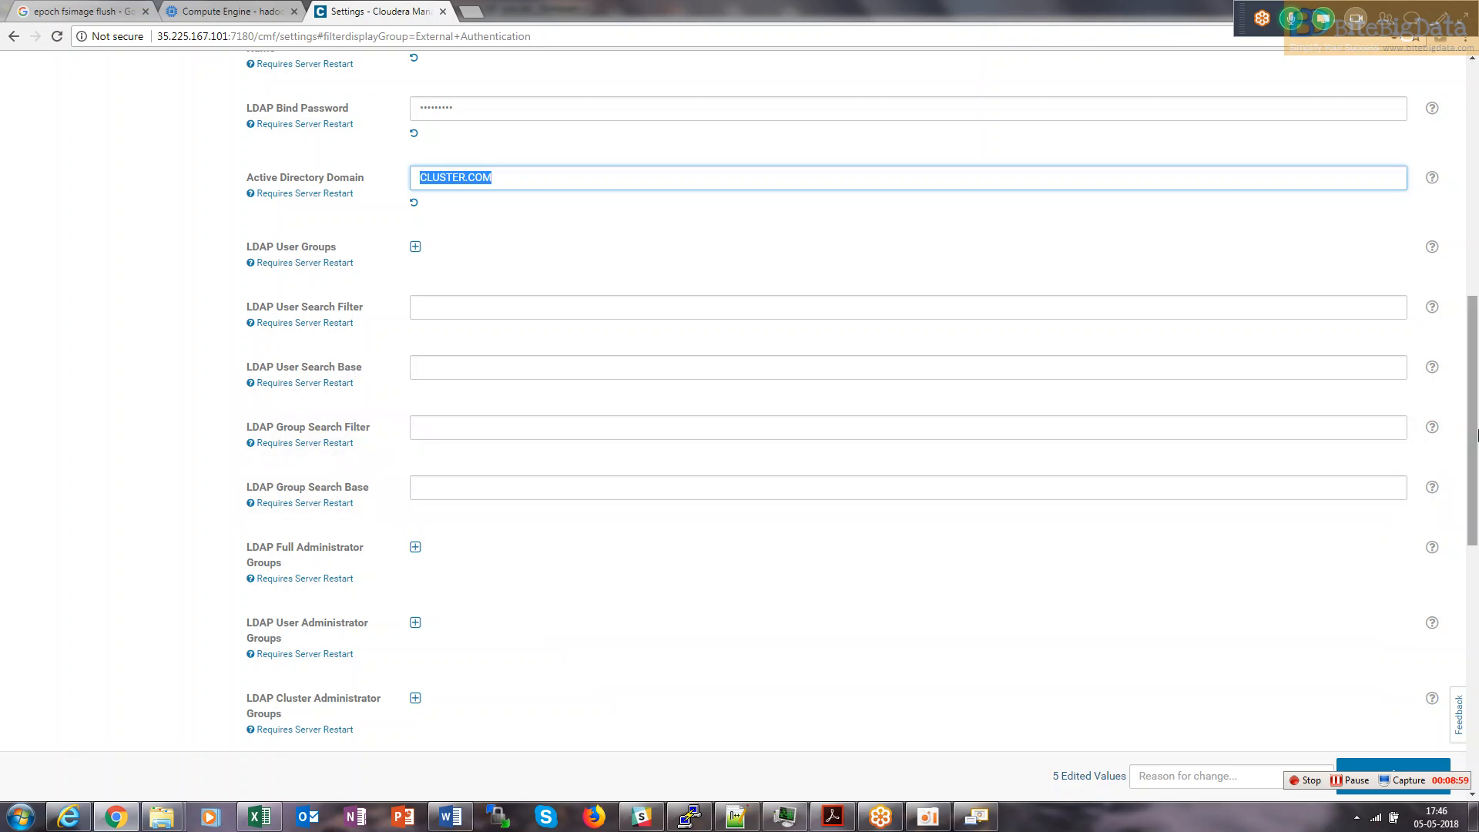
pyautogui.click(1432, 428)
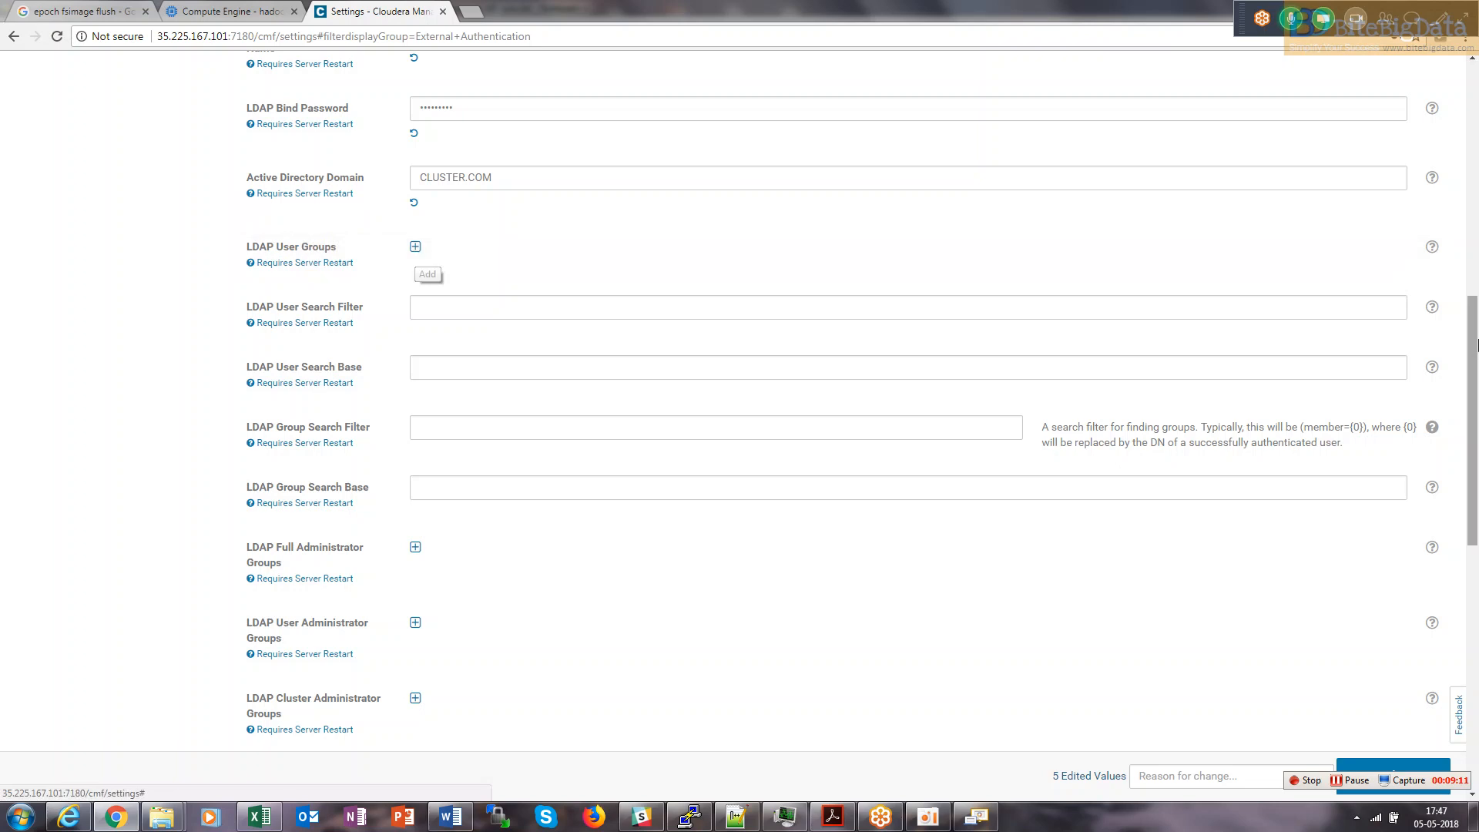
# Add an LDAP User Groups entry and paste cdhusers,cdhadmins into it.
pyautogui.click(1428, 252)
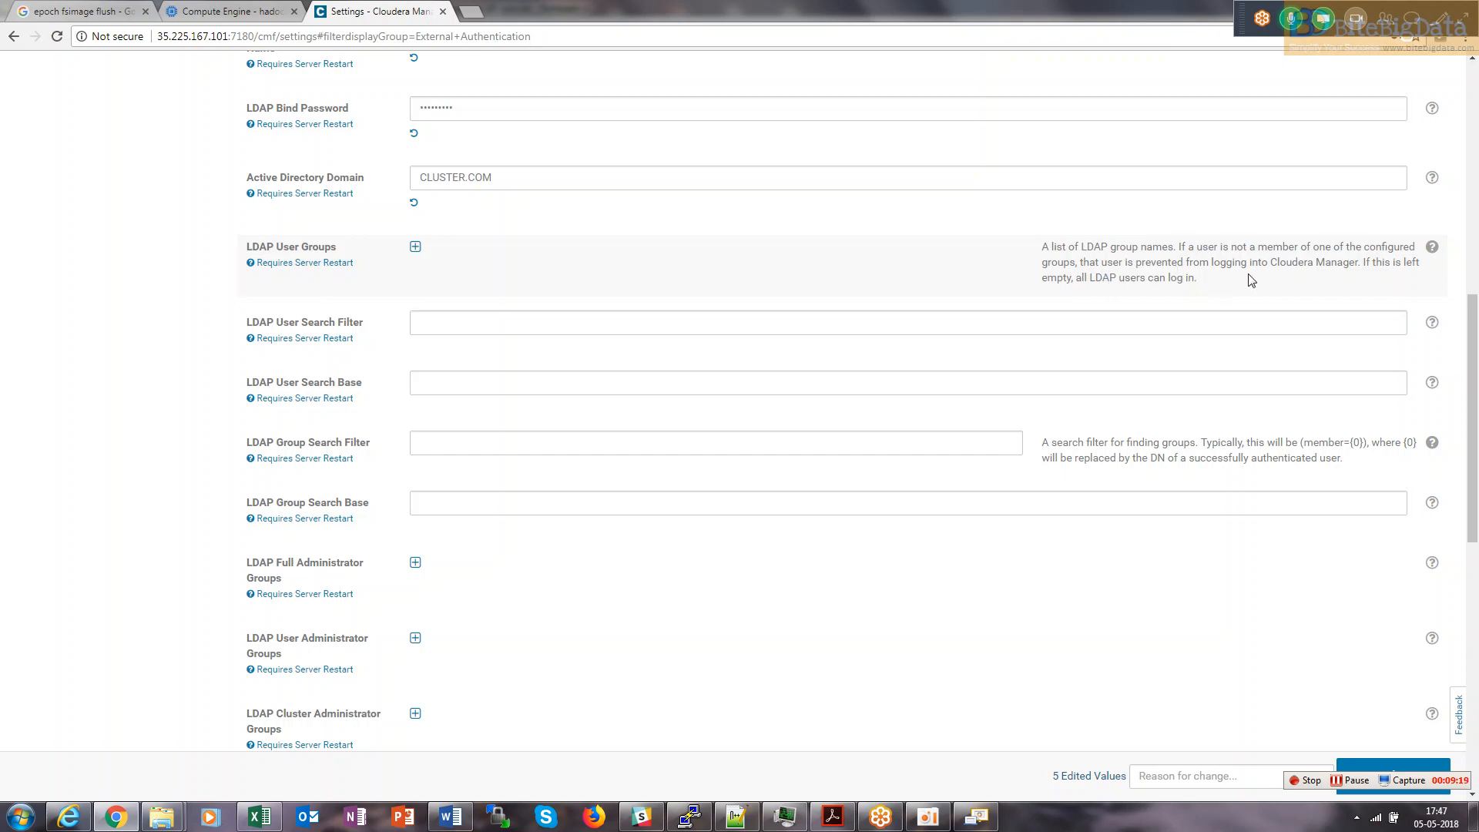
pyautogui.click(416, 248)
pyautogui.click(487, 257)
pyautogui.hotkey('ctrl', 'v')
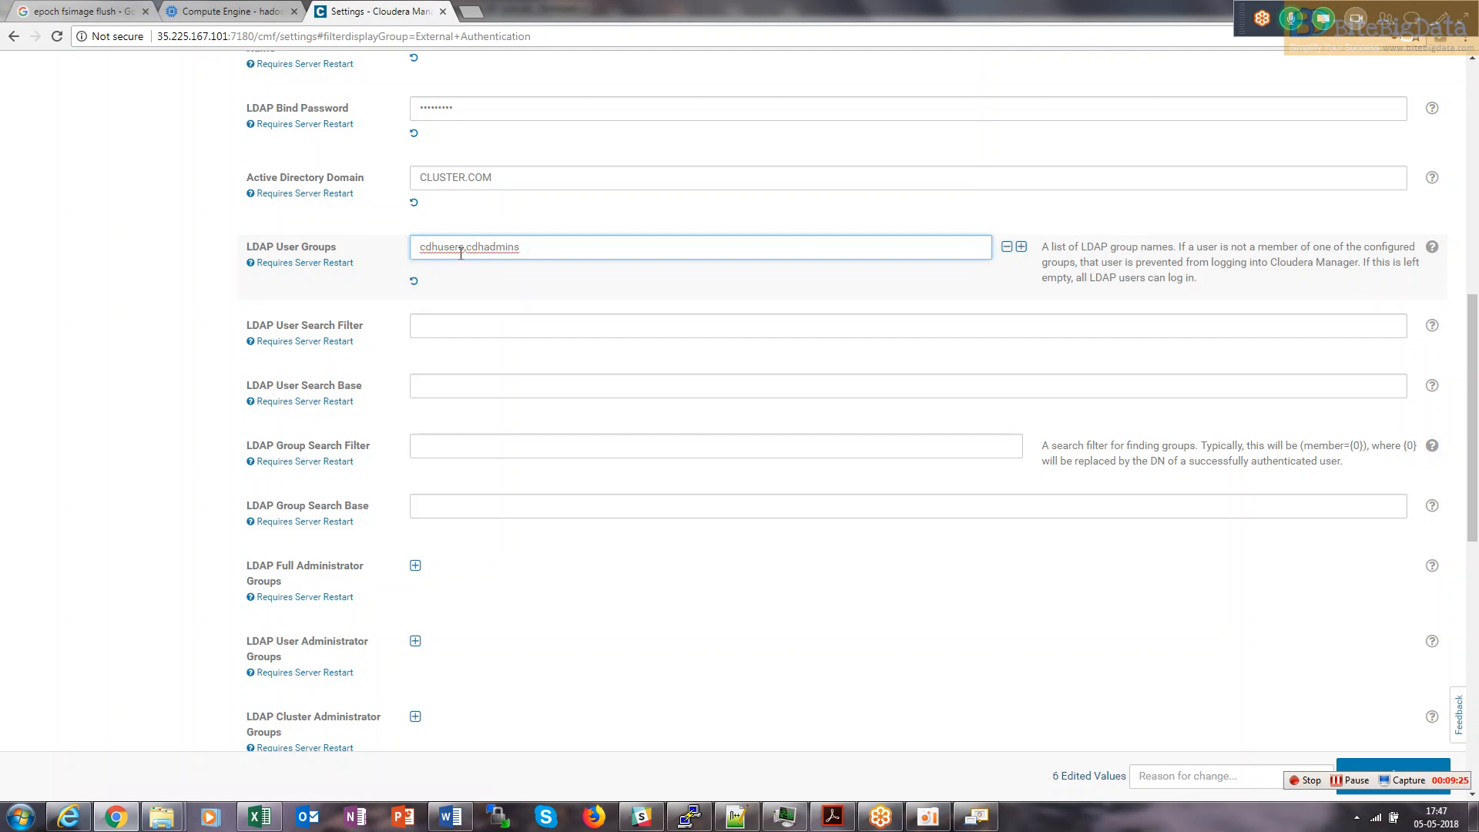
# After checking the AD group names, change the entry to cdhdevs,cdhadmins and return to the notes.
pyautogui.hotkey('alt', 'Tab')
pyautogui.hotkey('alt', 'Tab')
pyautogui.hotkey('alt', 'Tab')
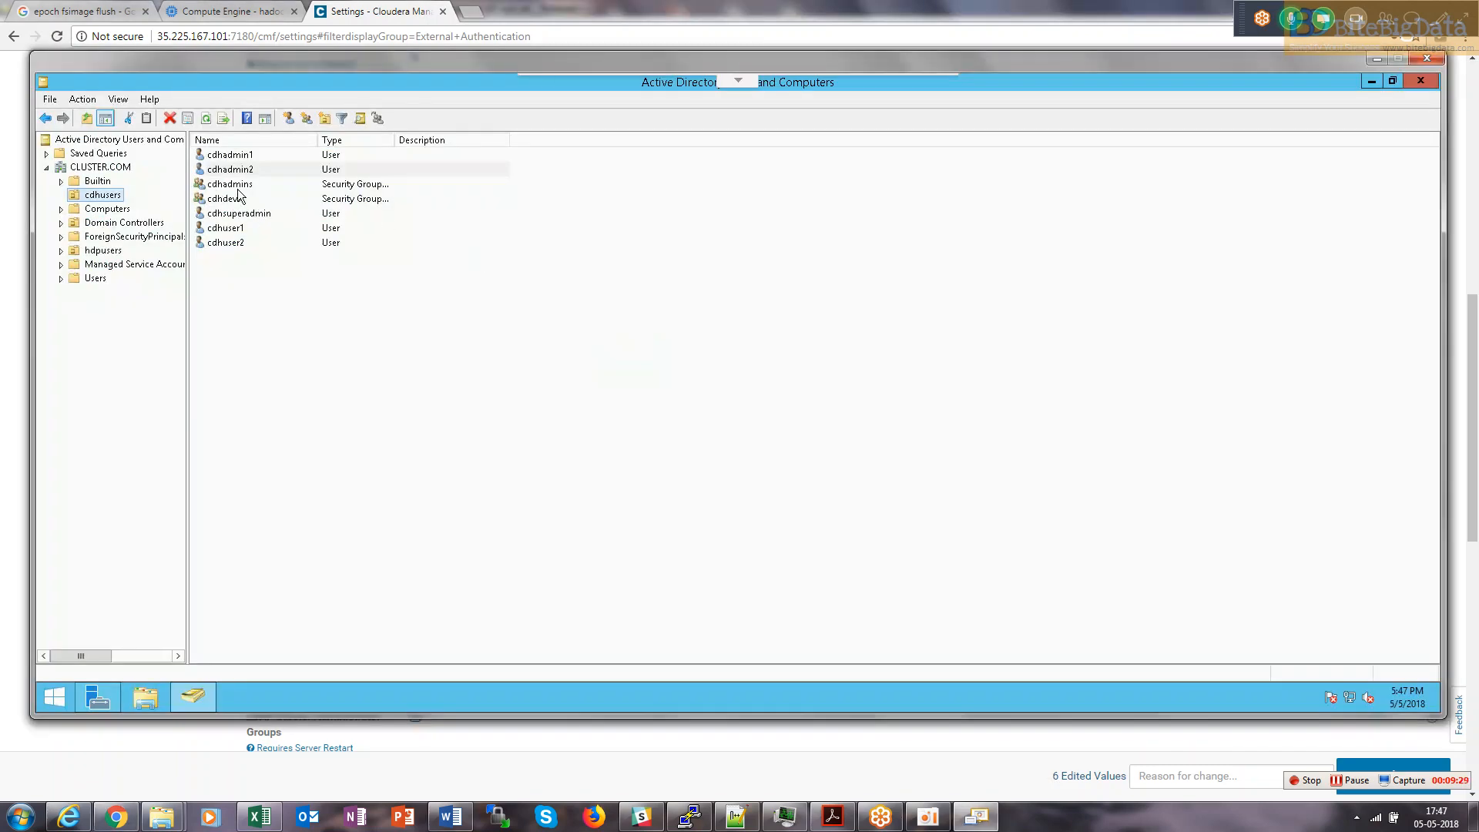
pyautogui.hotkey('alt', 'Tab')
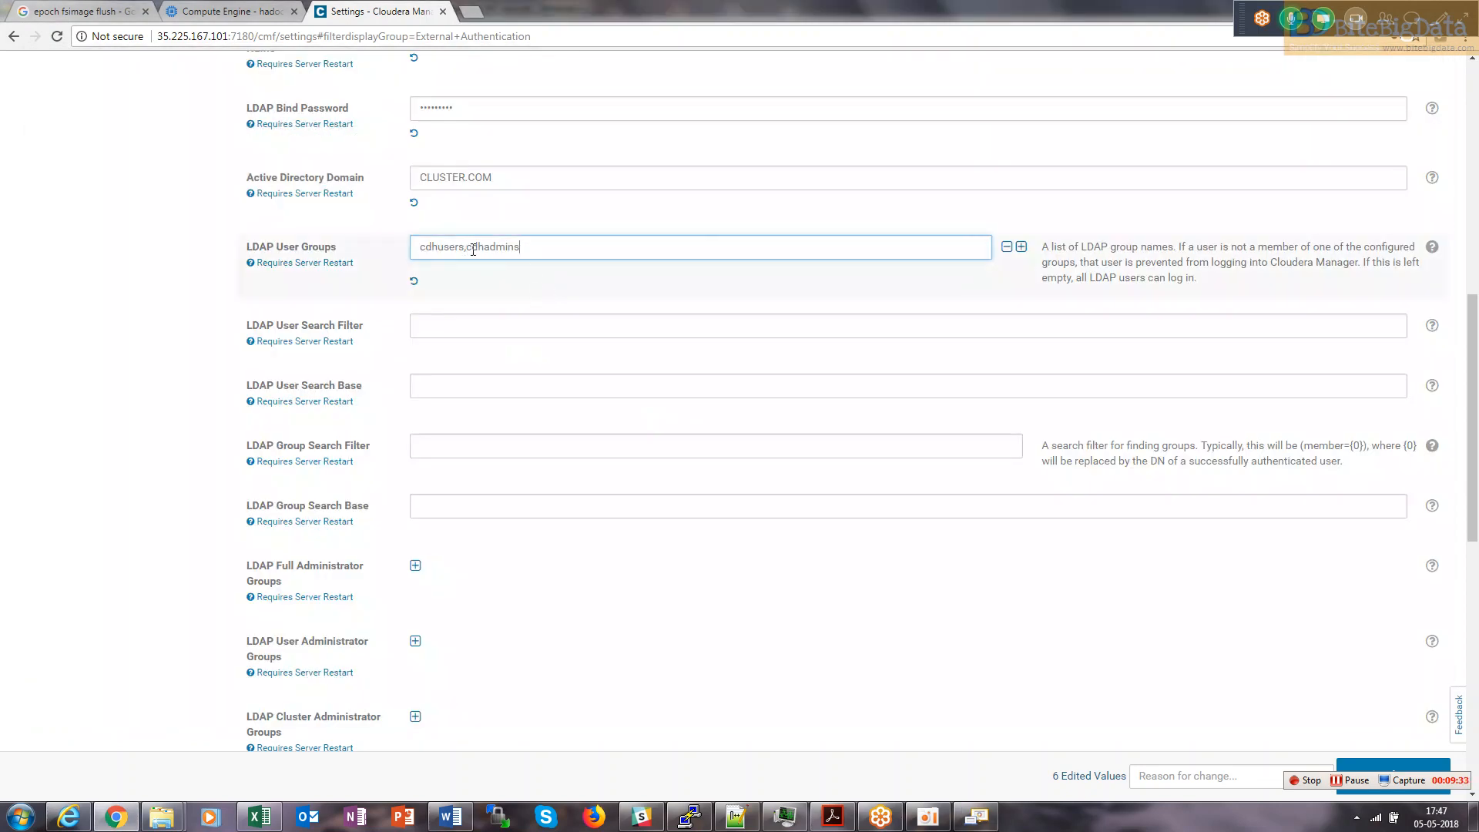
pyautogui.hotkey('alt', 'Tab')
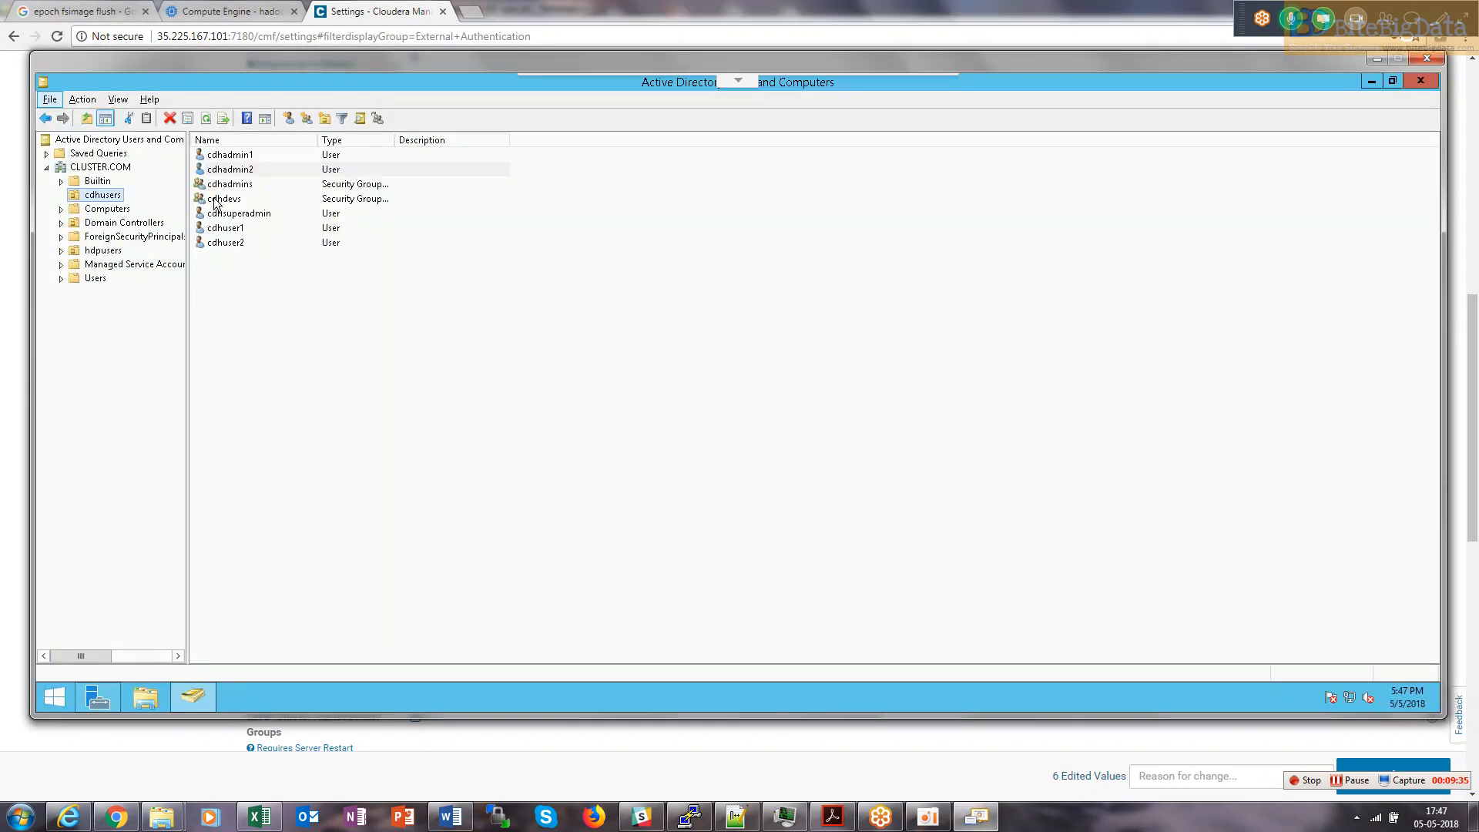
pyautogui.hotkey('alt', 'Tab')
pyautogui.click(453, 247)
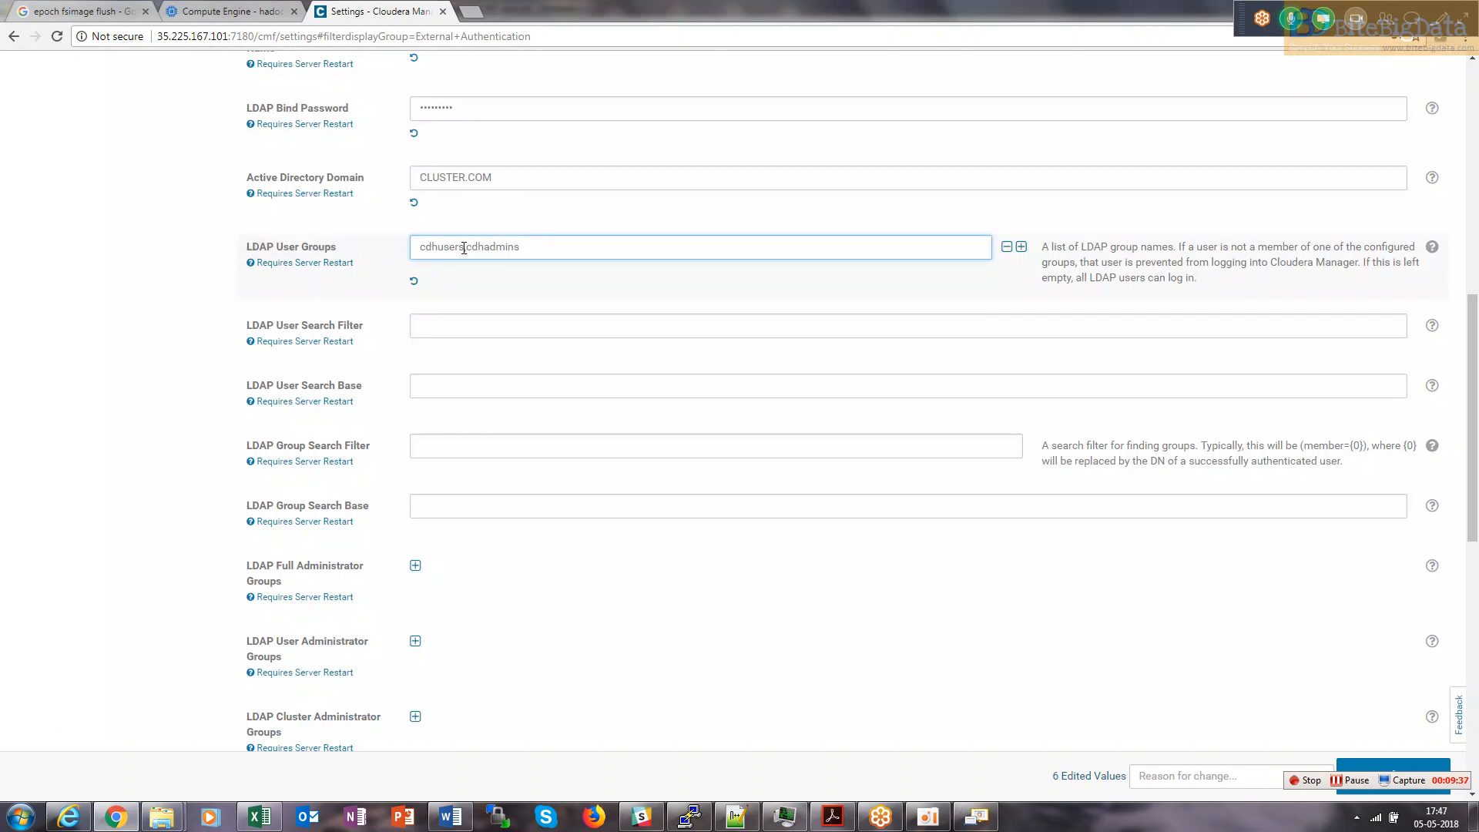
pyautogui.moveTo(465, 247); pyautogui.dragTo(440, 252)
pyautogui.write('devs')
pyautogui.moveTo(516, 247); pyautogui.dragTo(407, 252)
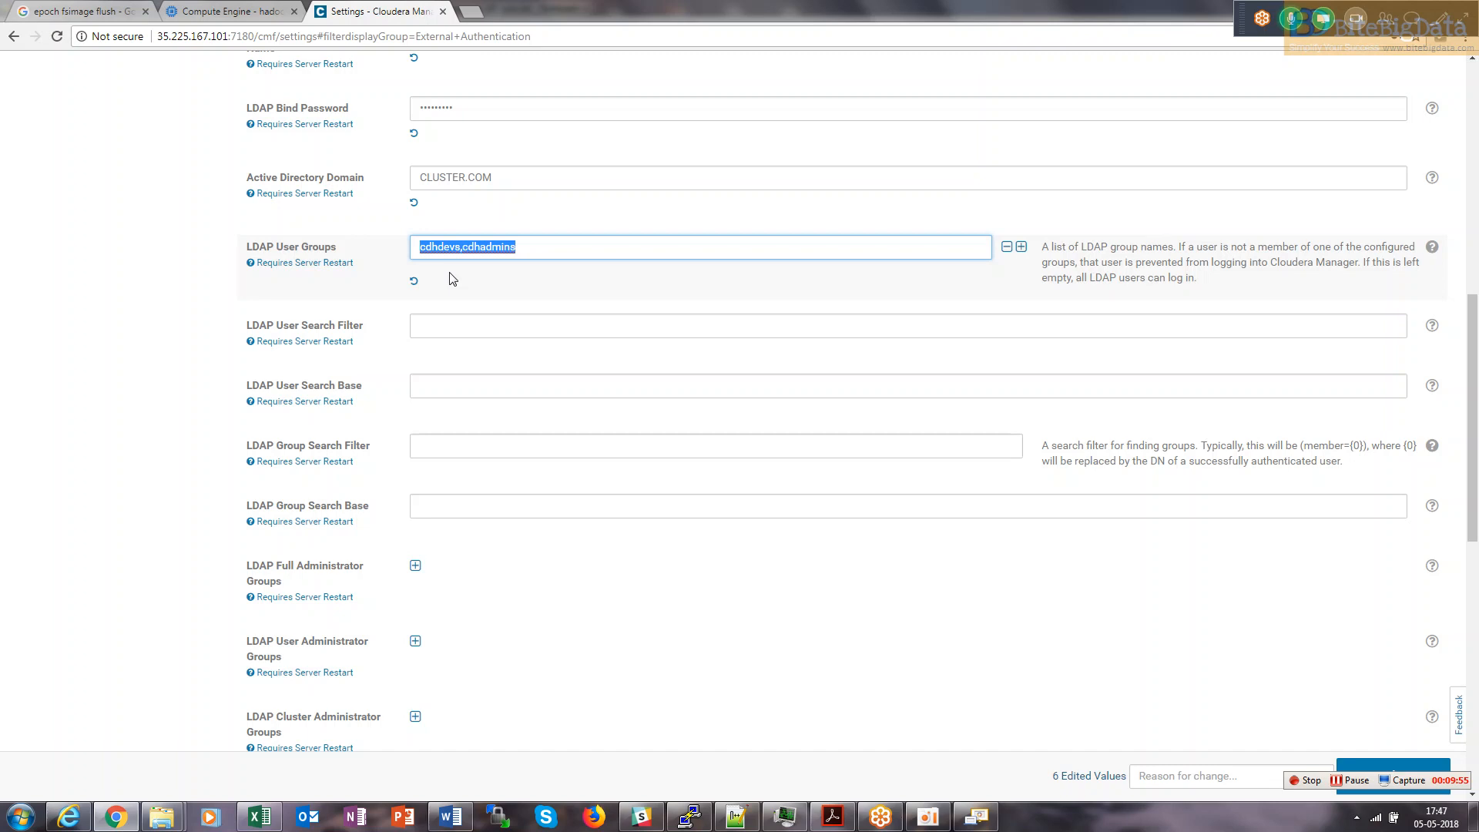
pyautogui.hotkey('alt', 'Tab')
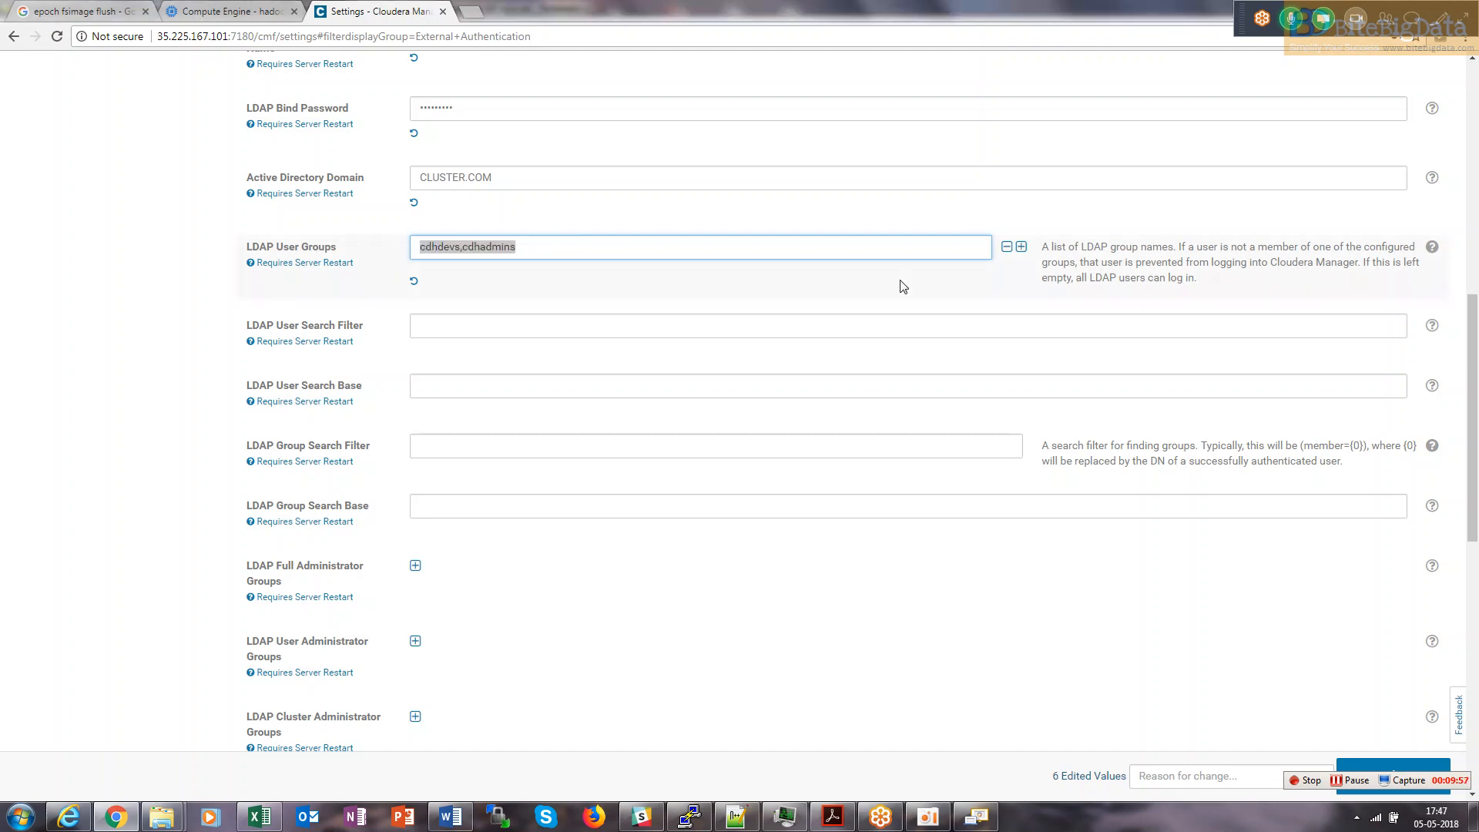
pyautogui.hotkey('alt', 'Tab')
pyautogui.hotkey('alt', 'Tab')
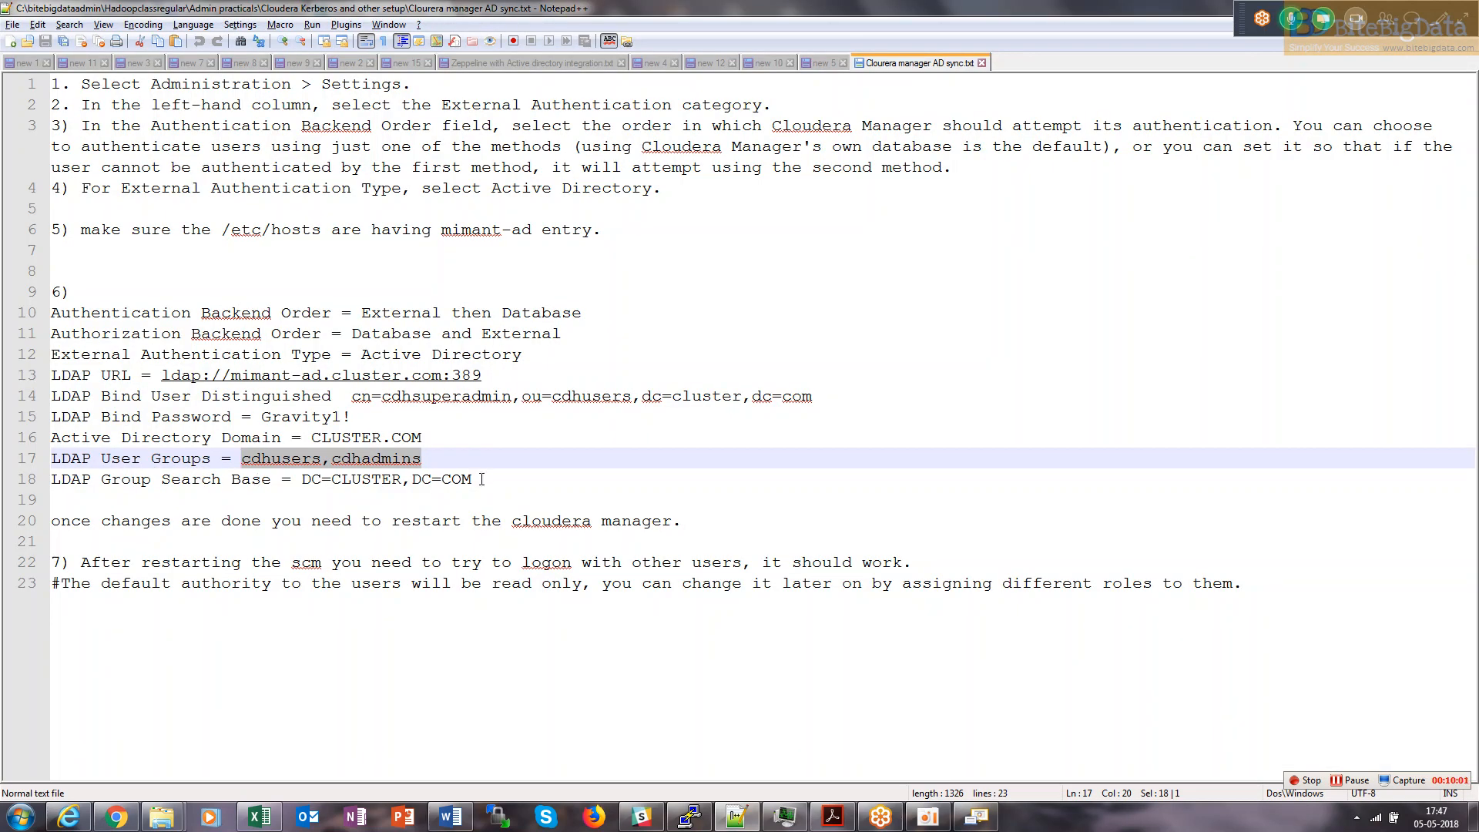
# Copy DC=CLUSTER,DC=COM from the setup notes into the LDAP Group Search Base field.
pyautogui.moveTo(481, 480); pyautogui.dragTo(302, 480)
pyautogui.hotkey('ctrl', 'c')
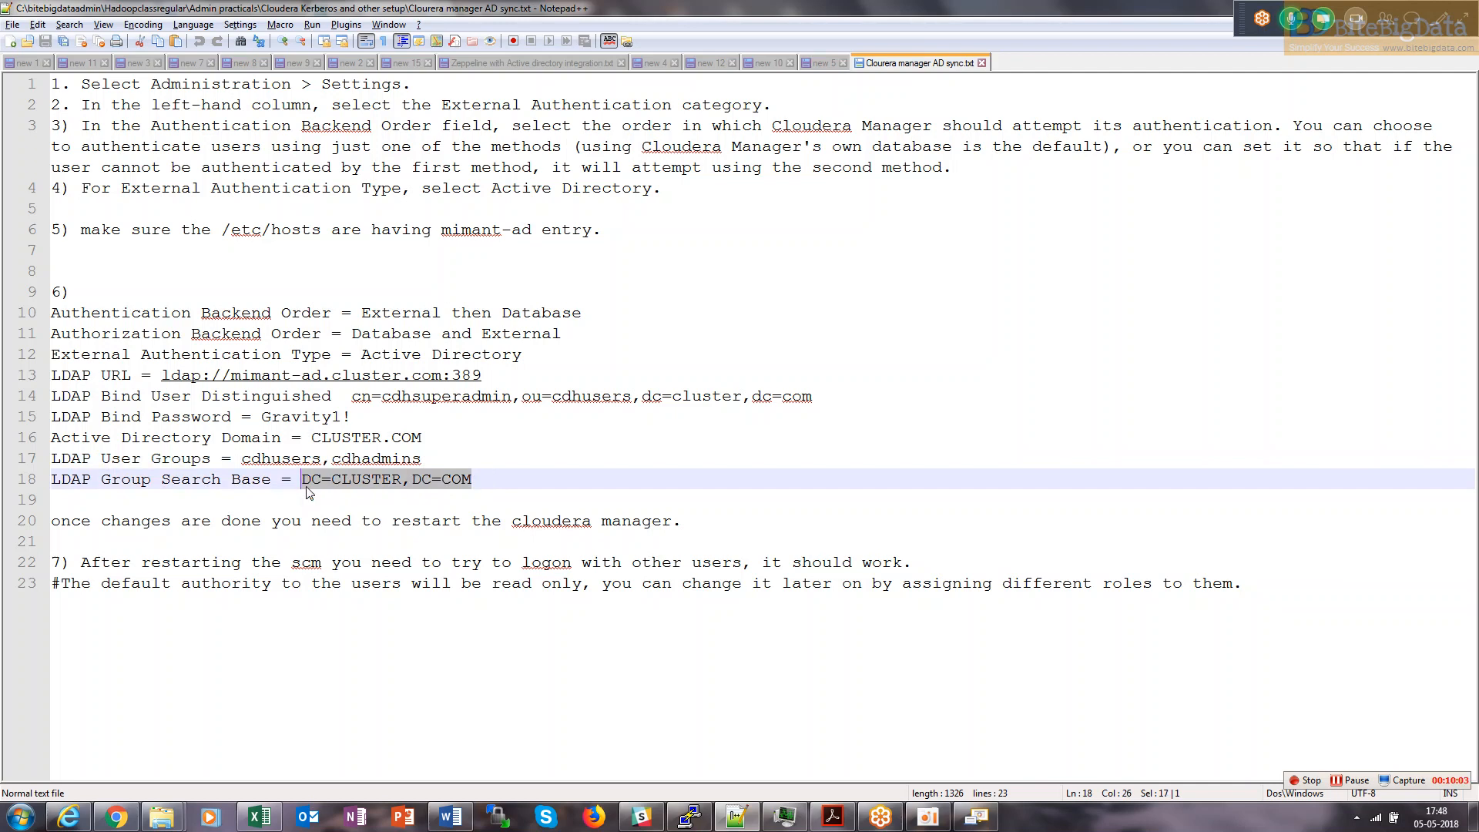
pyautogui.hotkey('alt', 'Tab')
pyautogui.hotkey('alt', 'Tab')
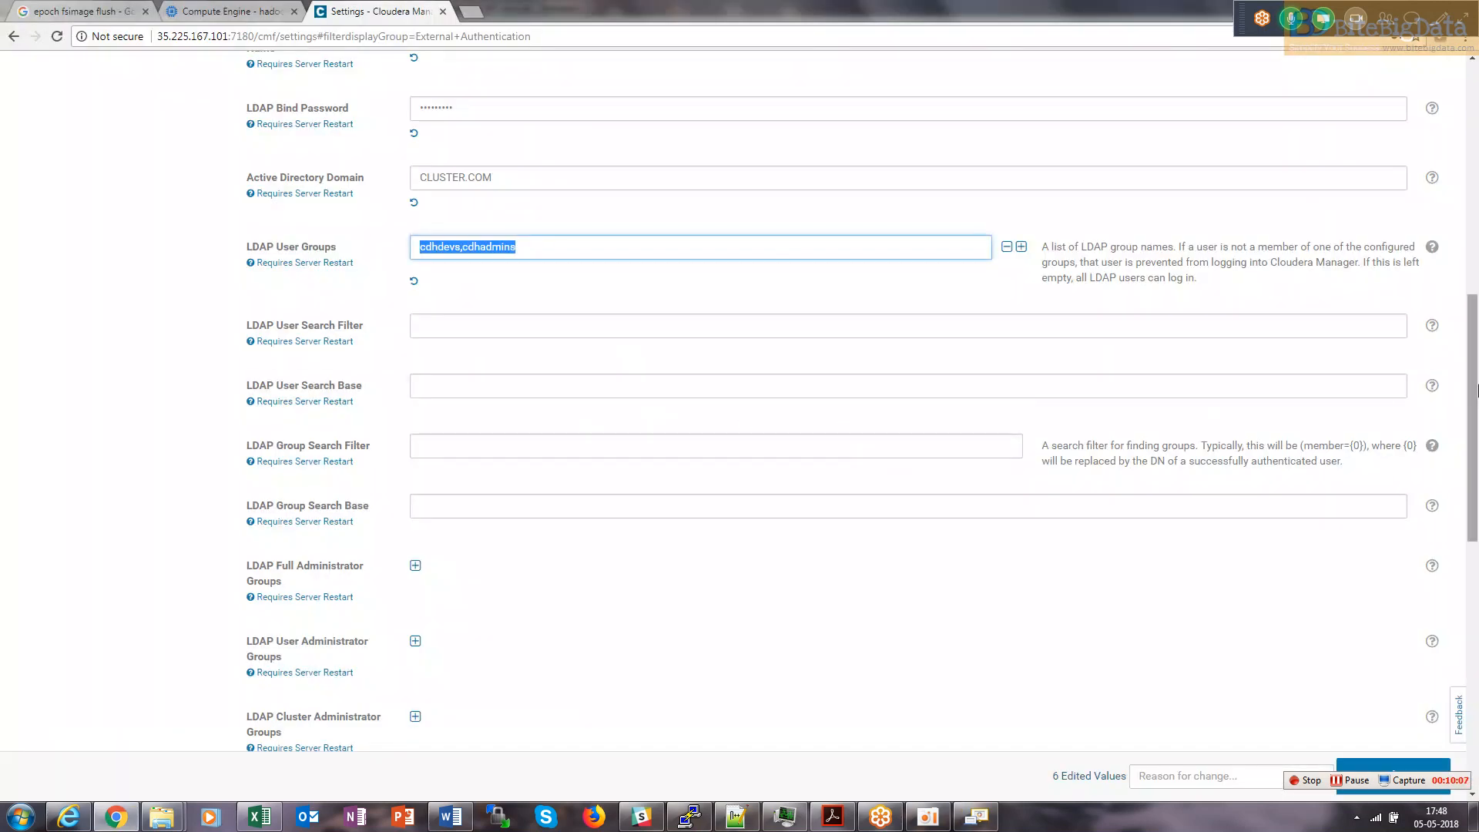
pyautogui.moveTo(1476, 388); pyautogui.dragTo(1478, 429)
pyautogui.hotkey('alt', 'Tab')
pyautogui.hotkey('alt', 'Tab')
pyautogui.hotkey('alt', 'Tab')
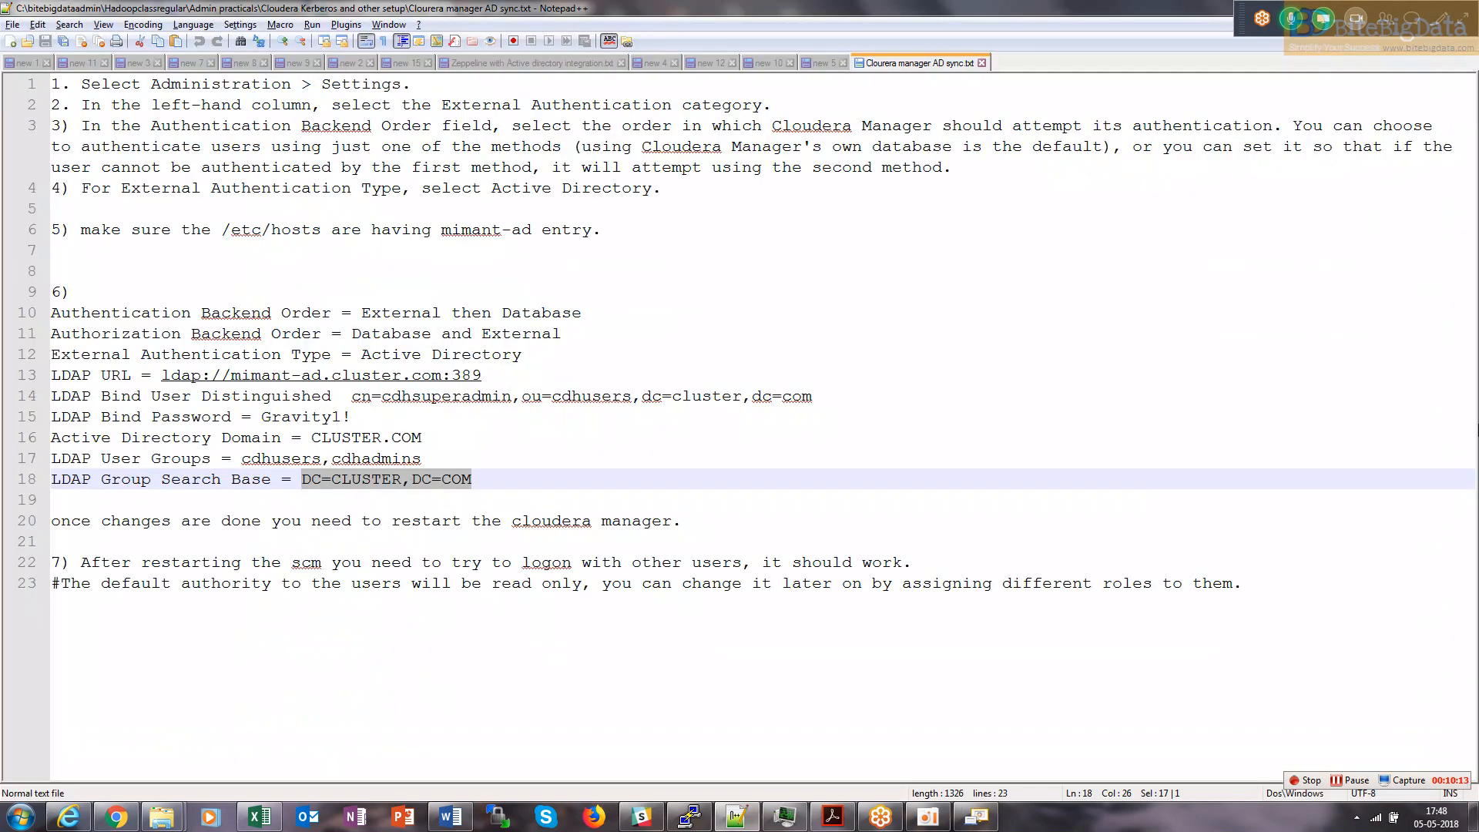
pyautogui.hotkey('alt', 'Tab')
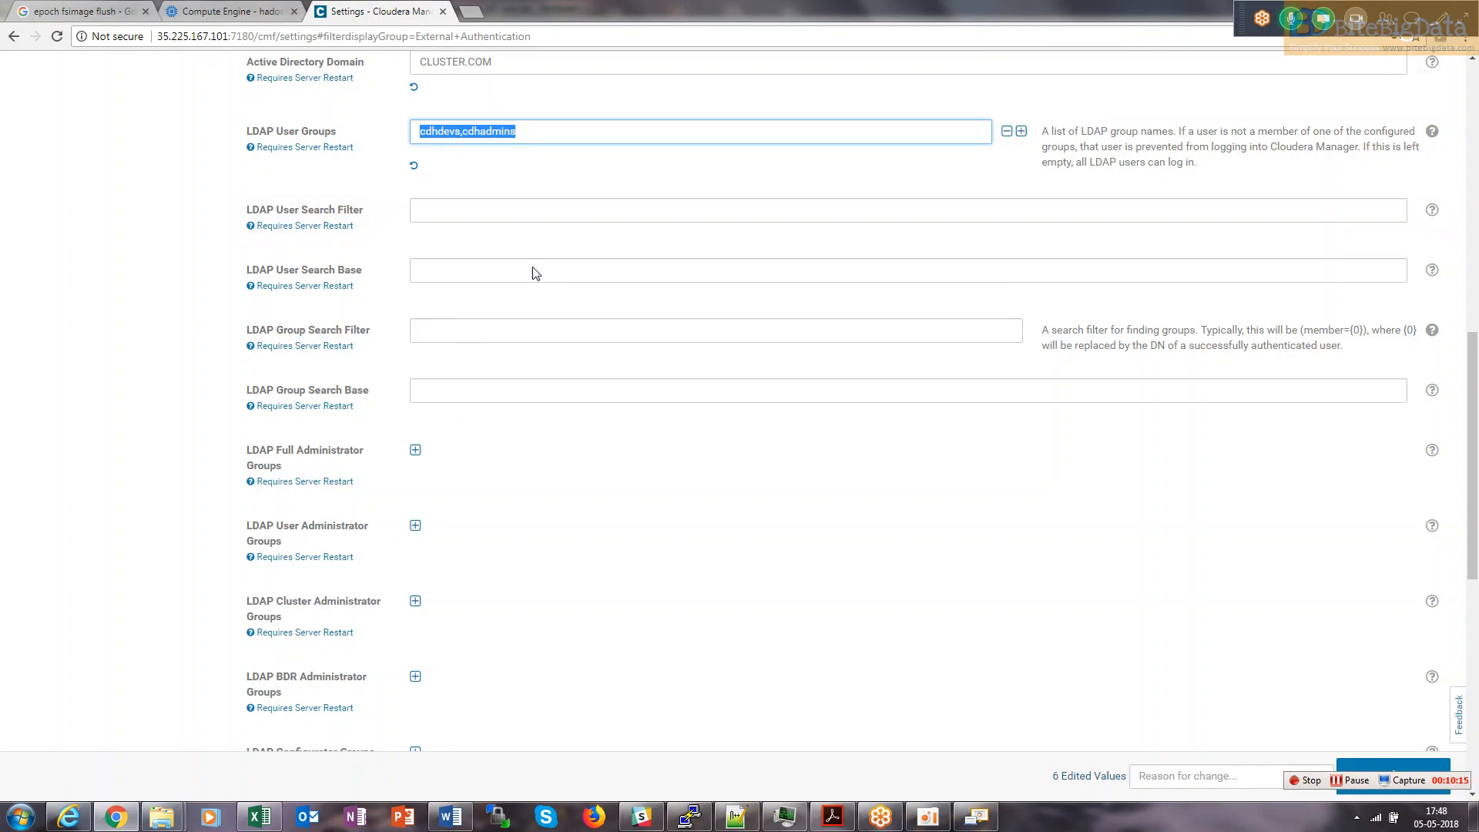
pyautogui.click(452, 394)
pyautogui.hotkey('ctrl', 'v')
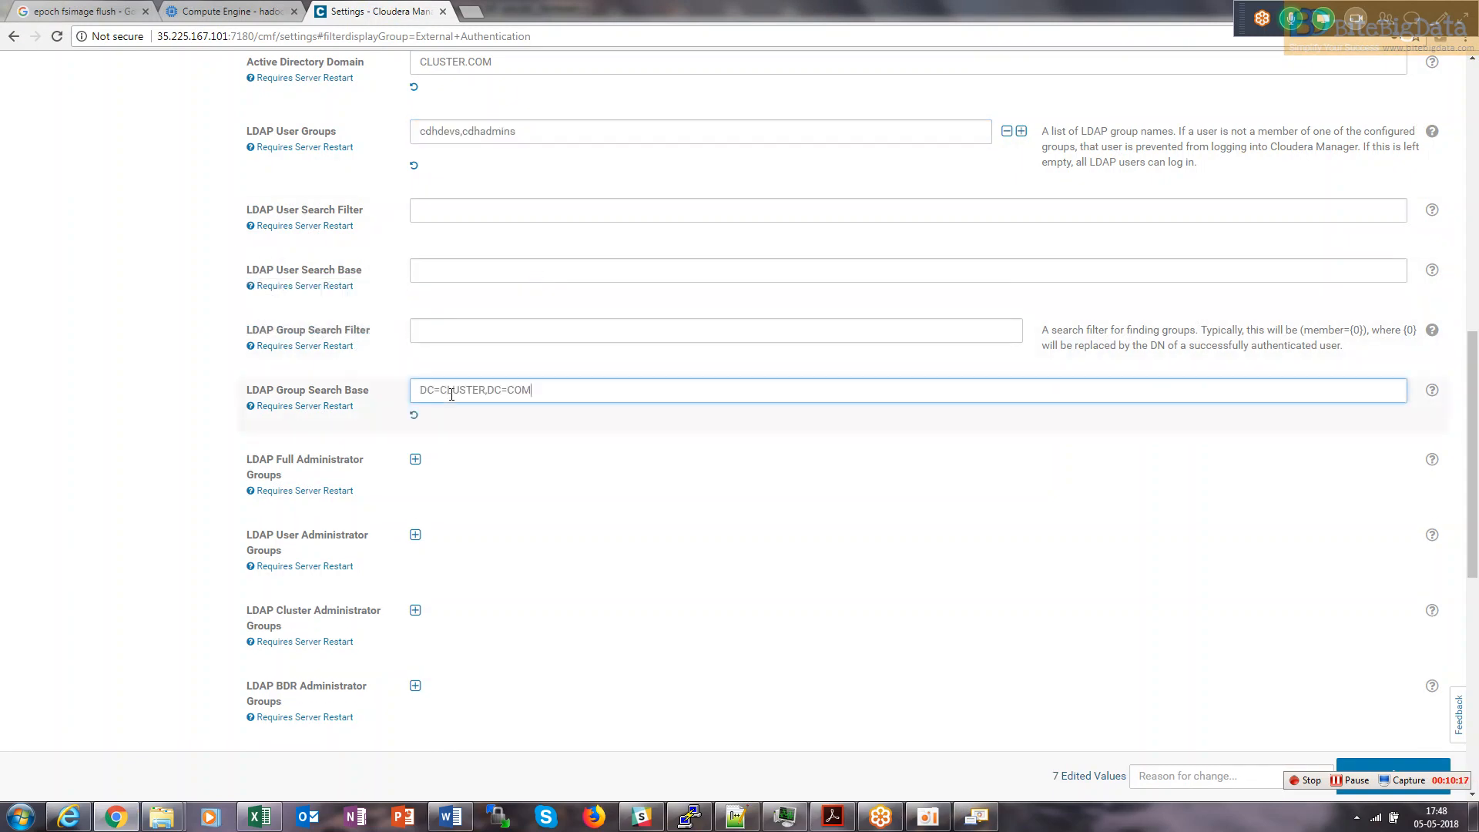
pyautogui.scroll(-4, 1477, 508)
pyautogui.scroll(-4, 1477, 508)
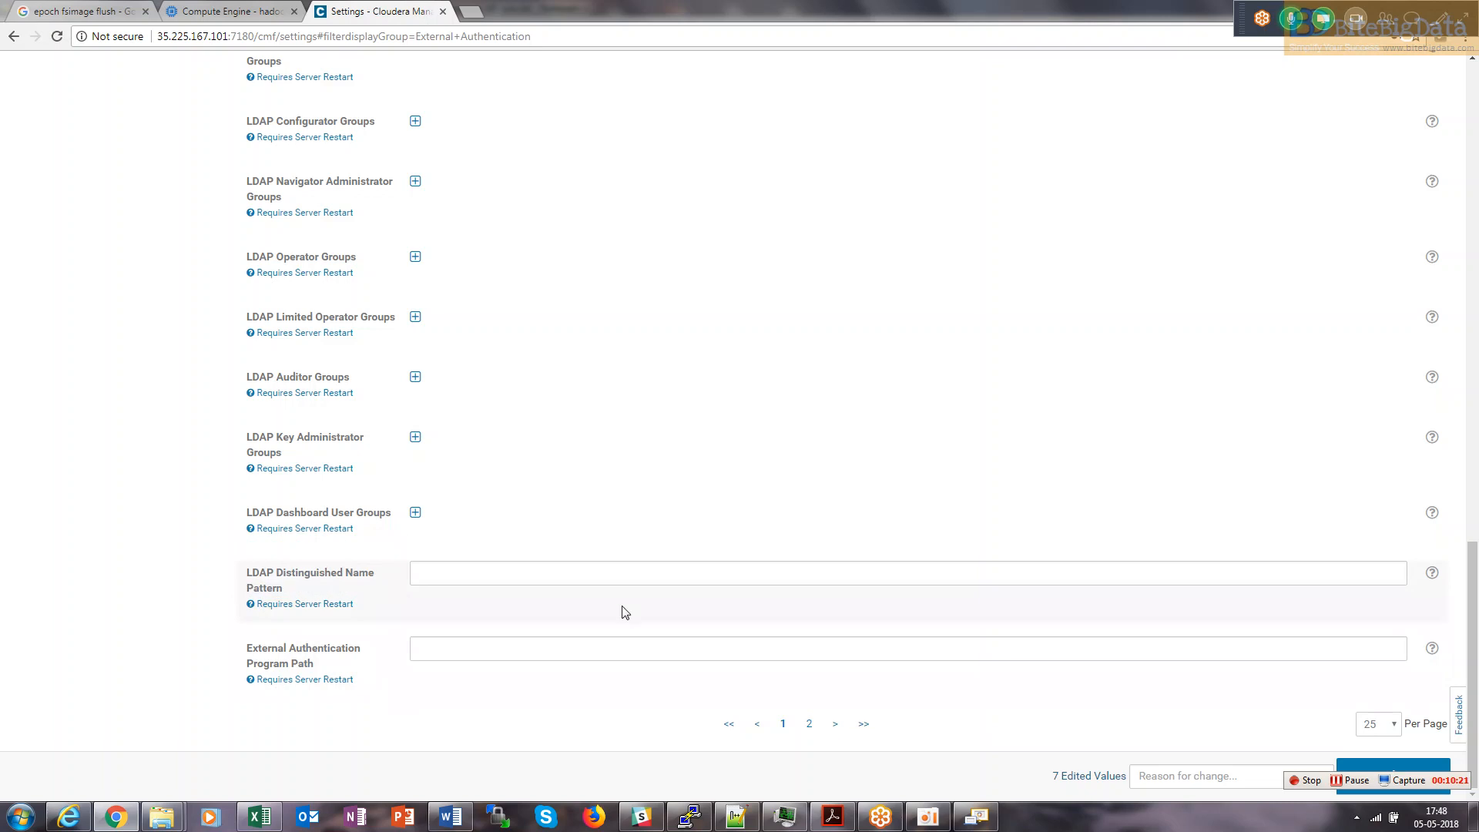
pyautogui.hotkey('alt', 'Tab')
pyautogui.hotkey('alt', 'Tab')
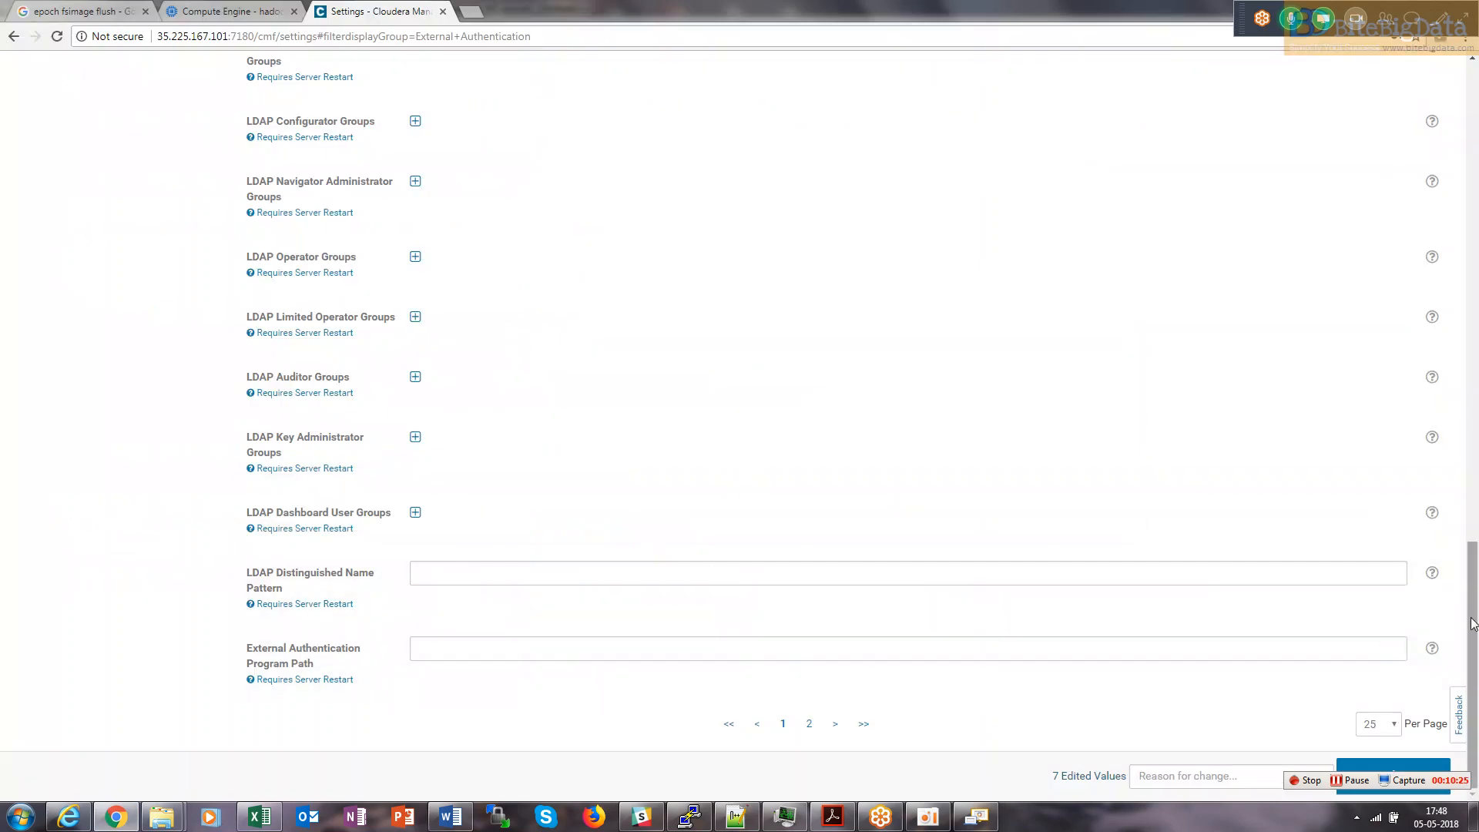
pyautogui.moveTo(1475, 631); pyautogui.dragTo(1467, 499)
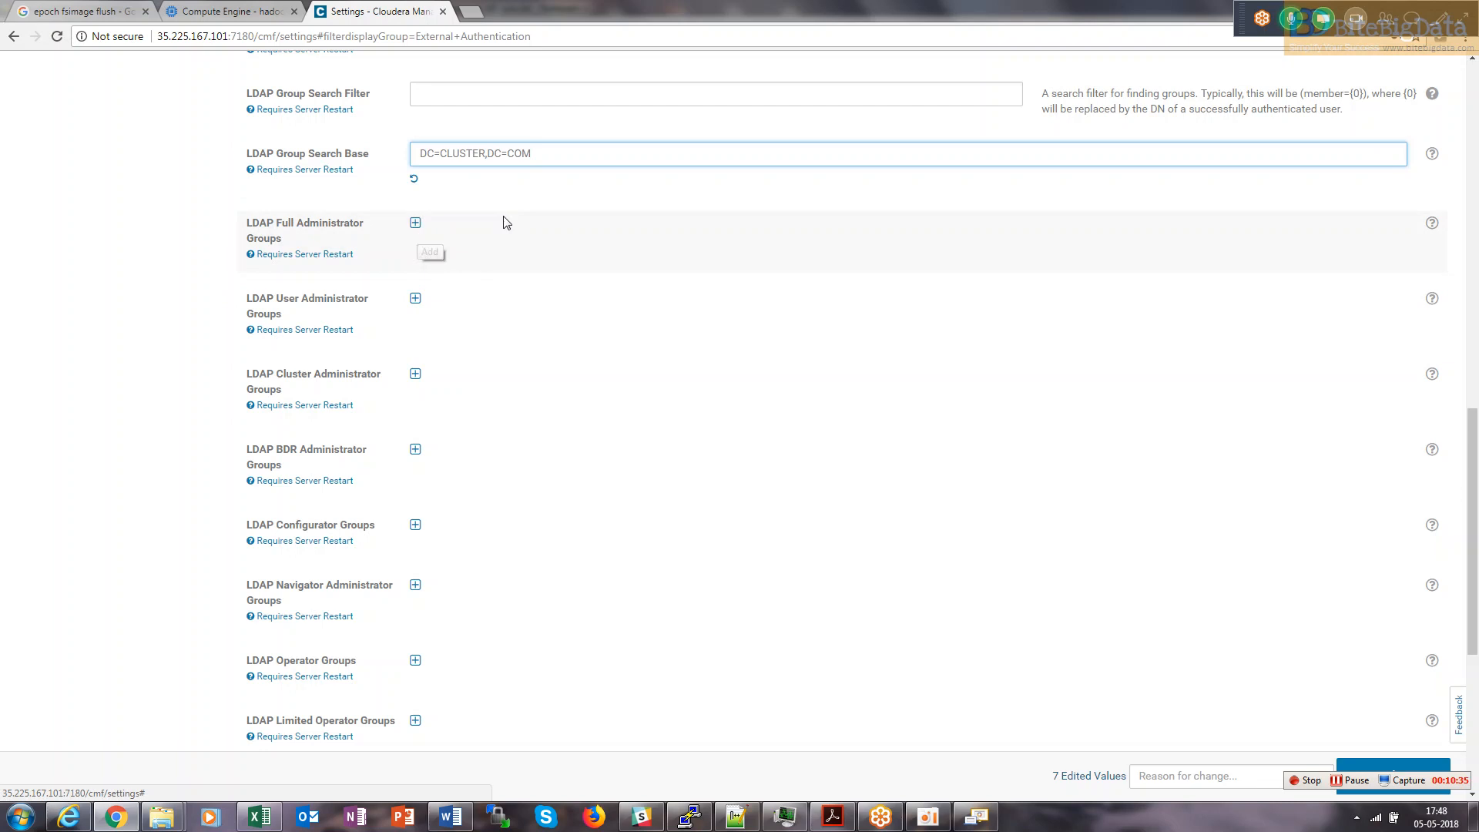
# Remove the empty LDAP Full Administrator Groups entry and check cdhdevs and cdhadmins in LDAP User Groups.
pyautogui.scroll(1, 1475, 463)
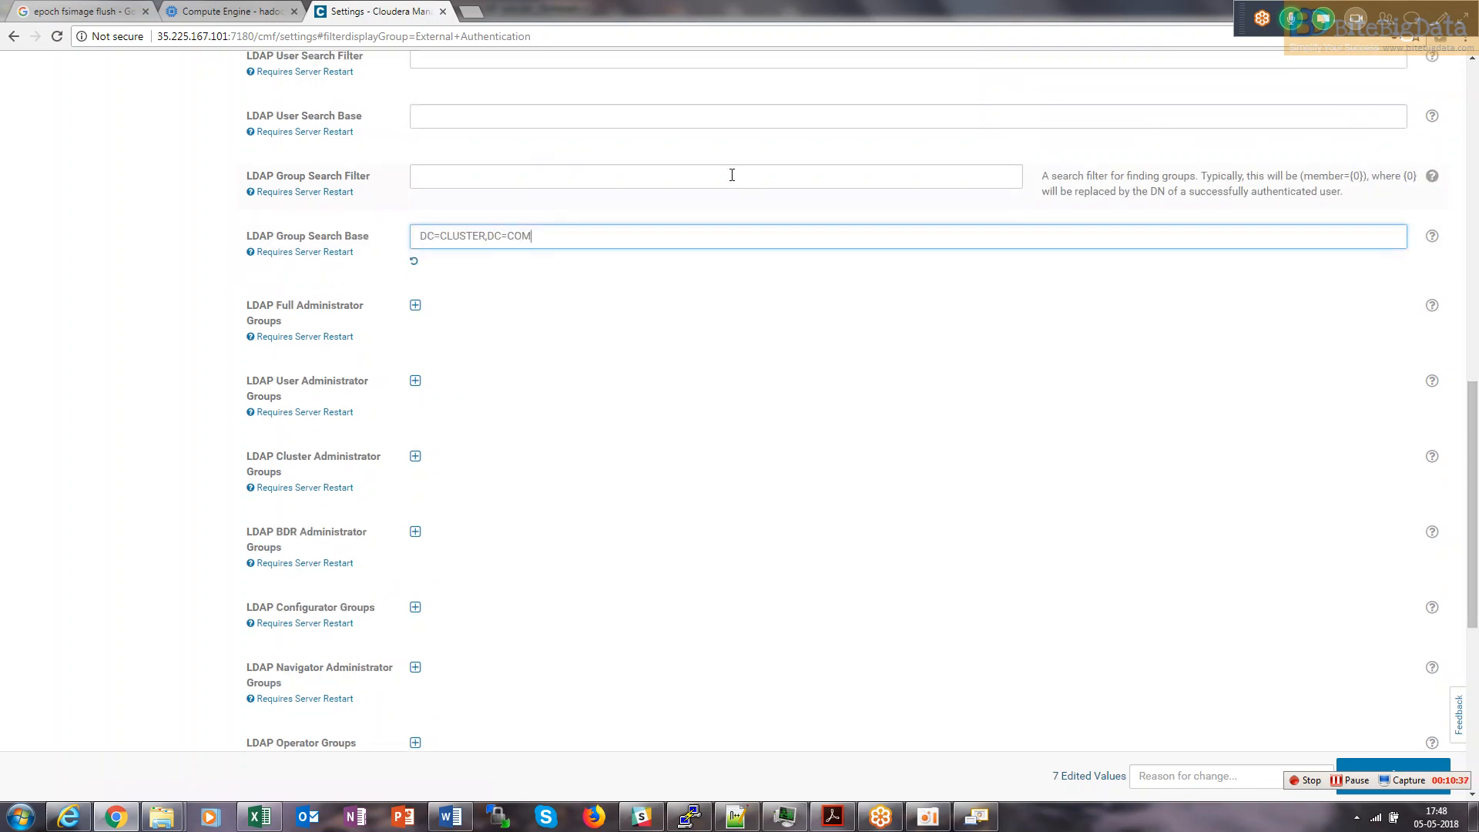
pyautogui.scroll(2, 1476, 474)
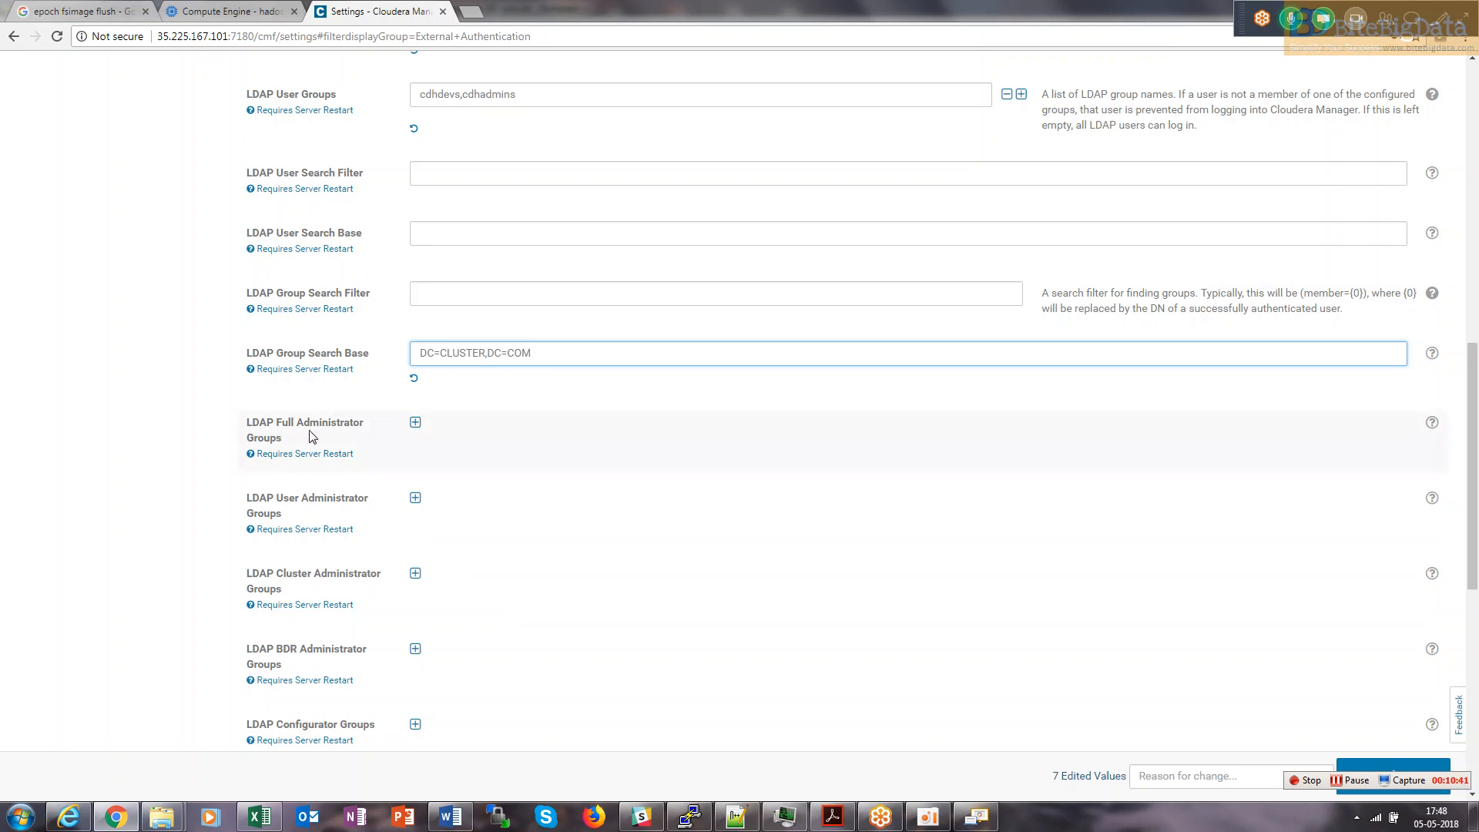
pyautogui.click(415, 423)
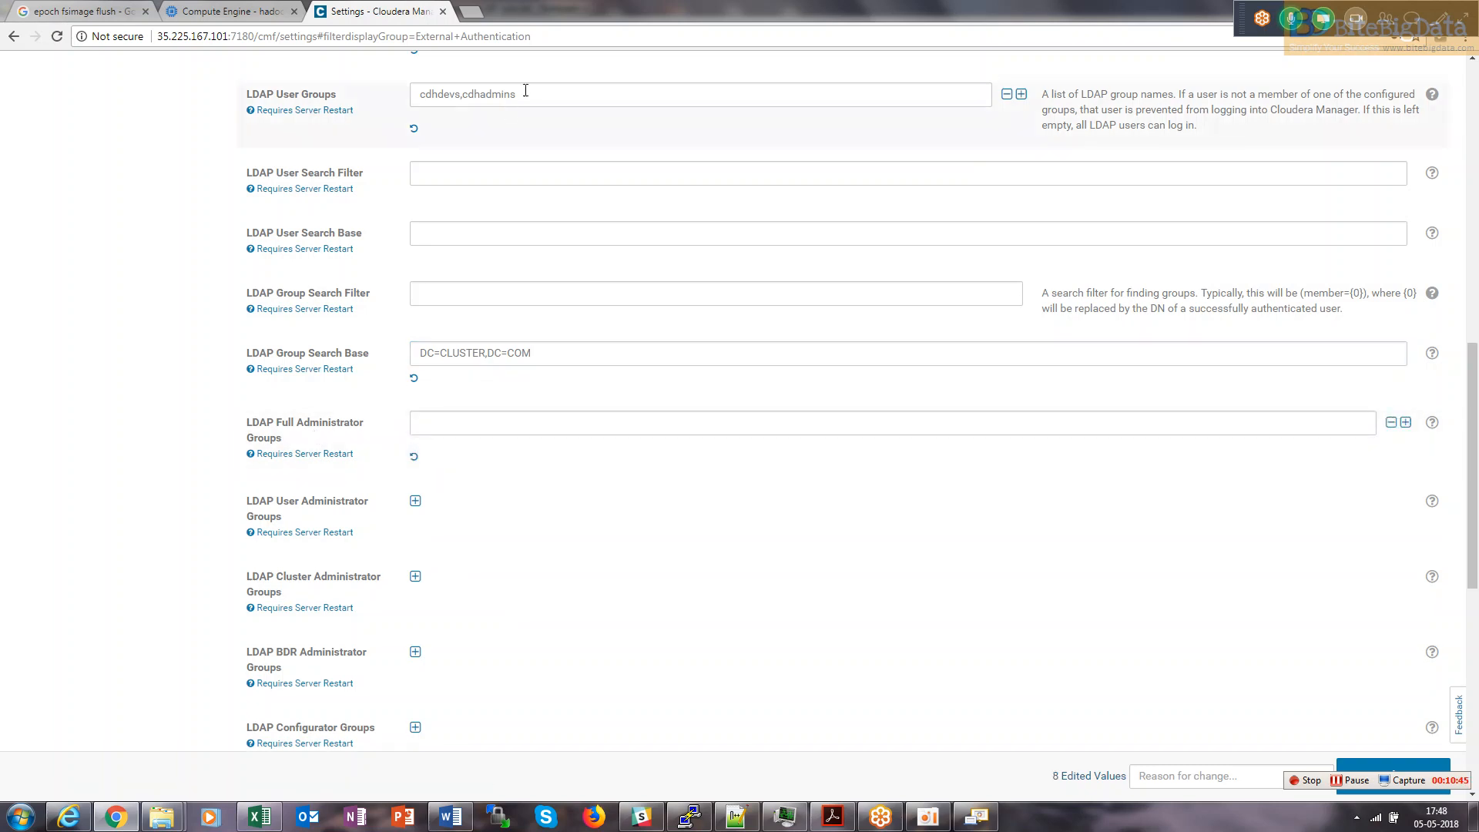
pyautogui.moveTo(518, 94); pyautogui.dragTo(462, 97)
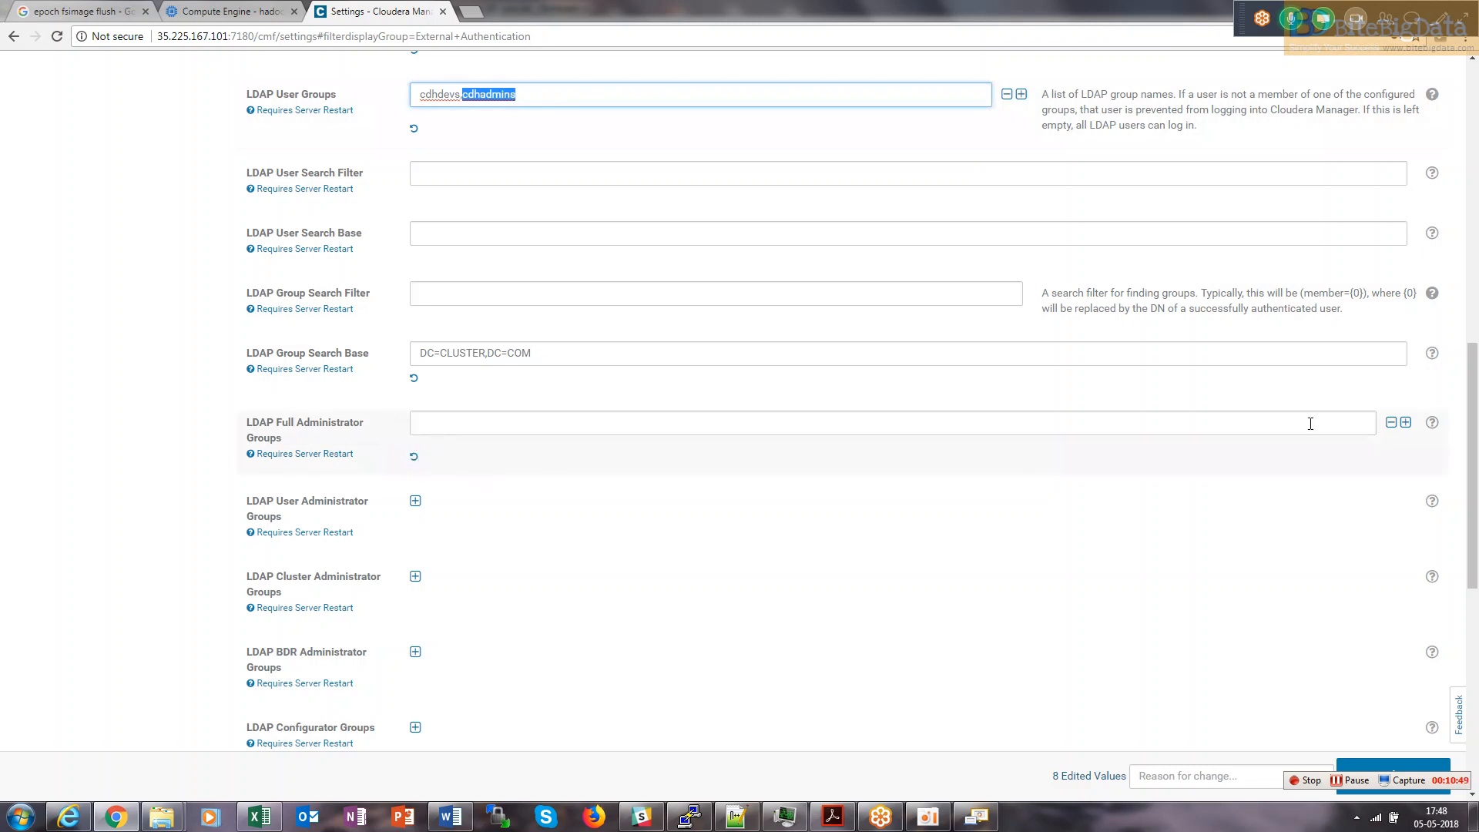
pyautogui.click(1391, 423)
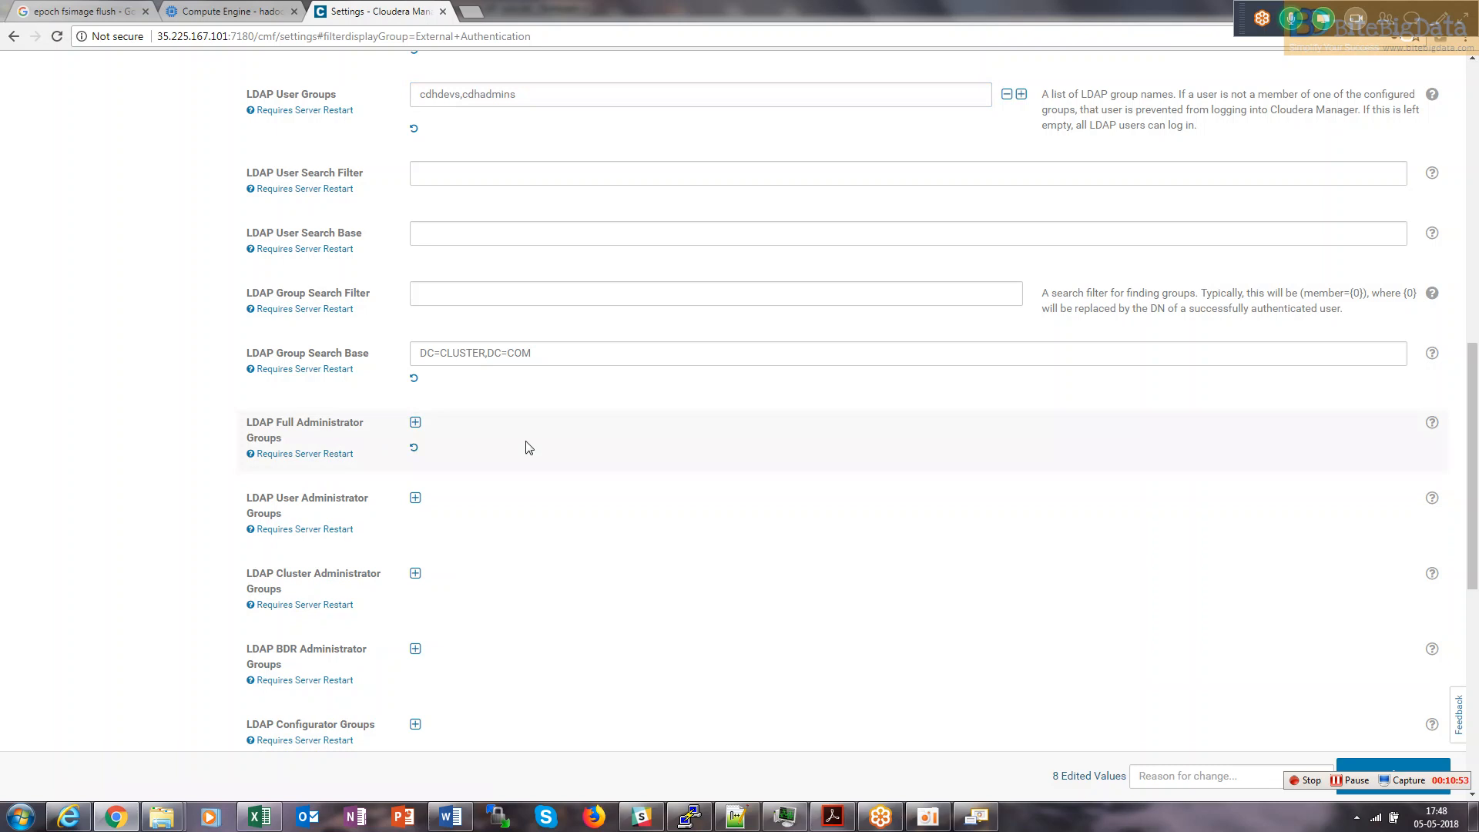
pyautogui.moveTo(1472, 413); pyautogui.dragTo(1454, 251)
pyautogui.doubleClick(522, 568)
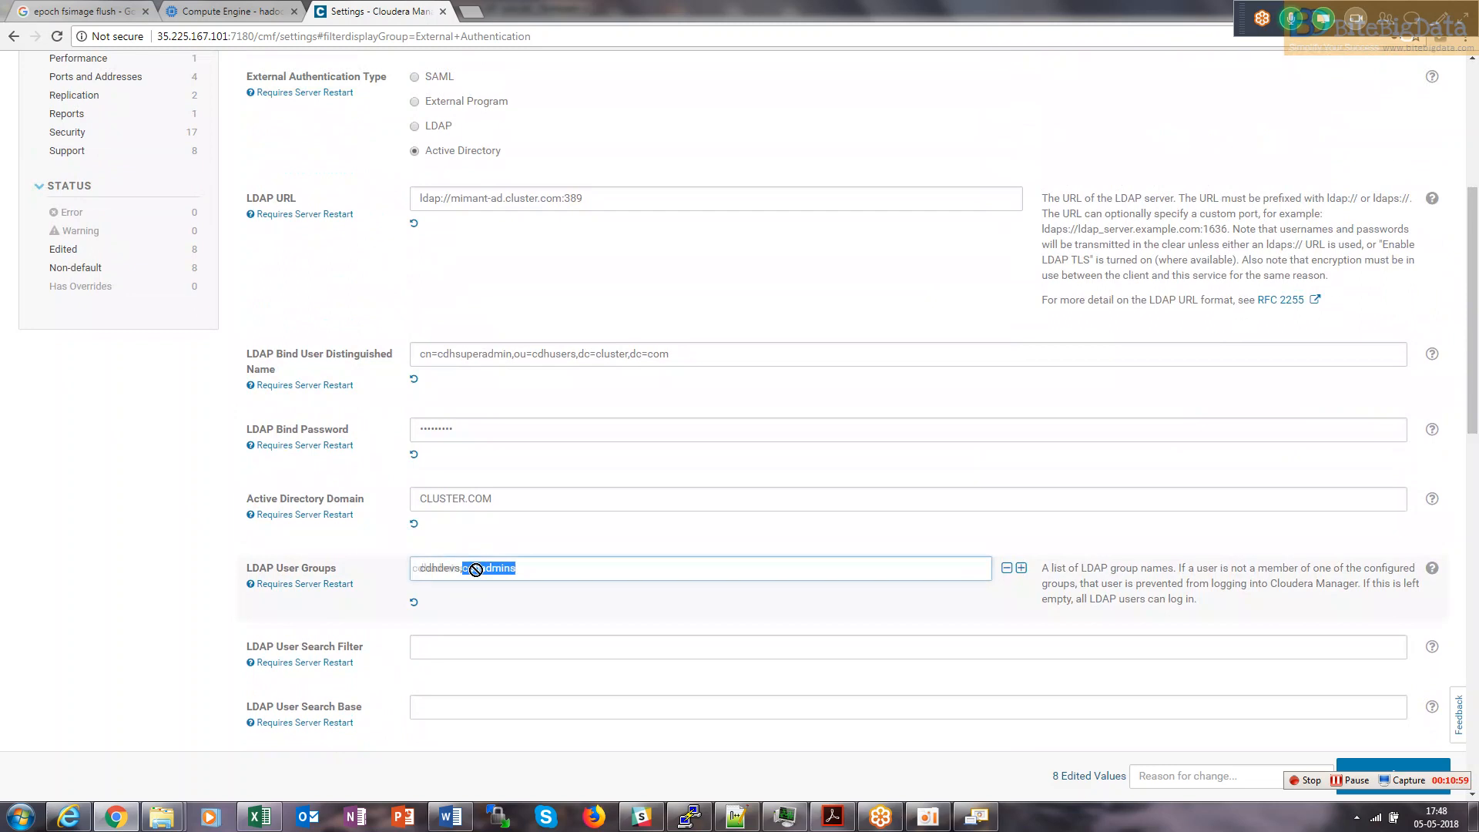
pyautogui.moveTo(522, 568); pyautogui.dragTo(456, 572)
pyautogui.hotkey('ctrl', 'z')
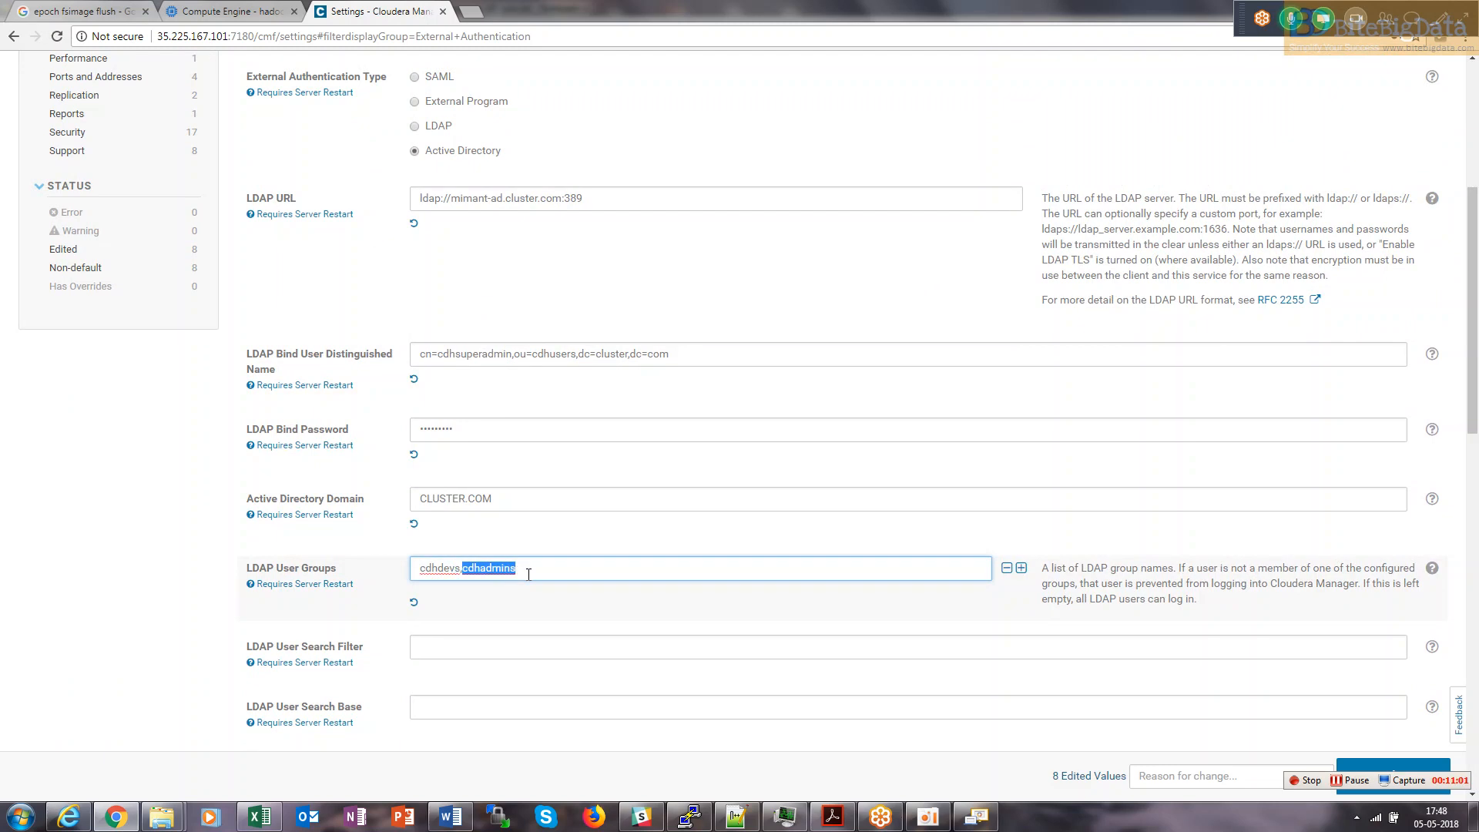
pyautogui.moveTo(545, 576); pyautogui.dragTo(409, 580)
pyautogui.moveTo(1473, 395); pyautogui.dragTo(1475, 287)
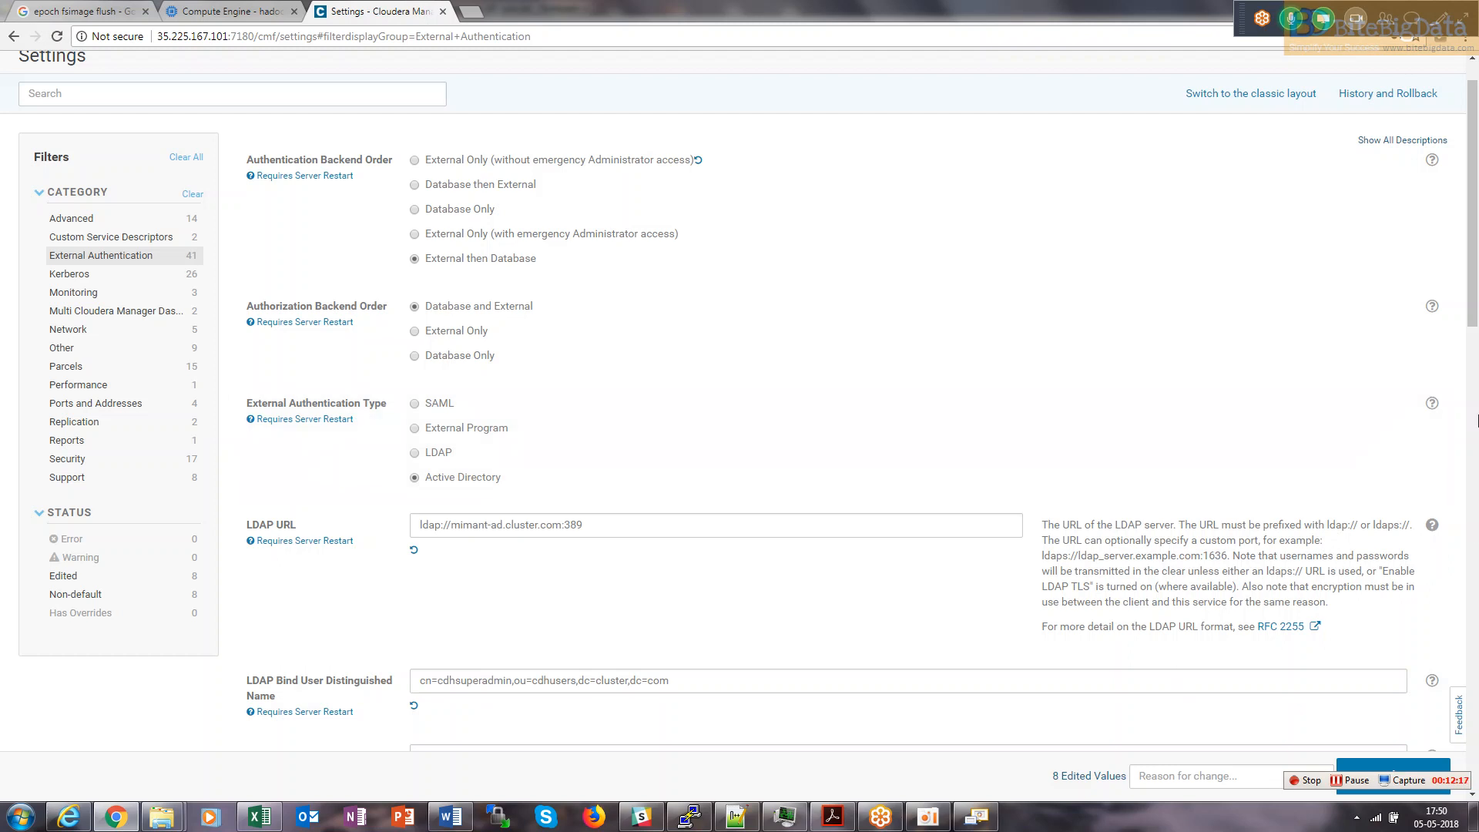
pyautogui.moveTo(1474, 291); pyautogui.dragTo(1477, 410)
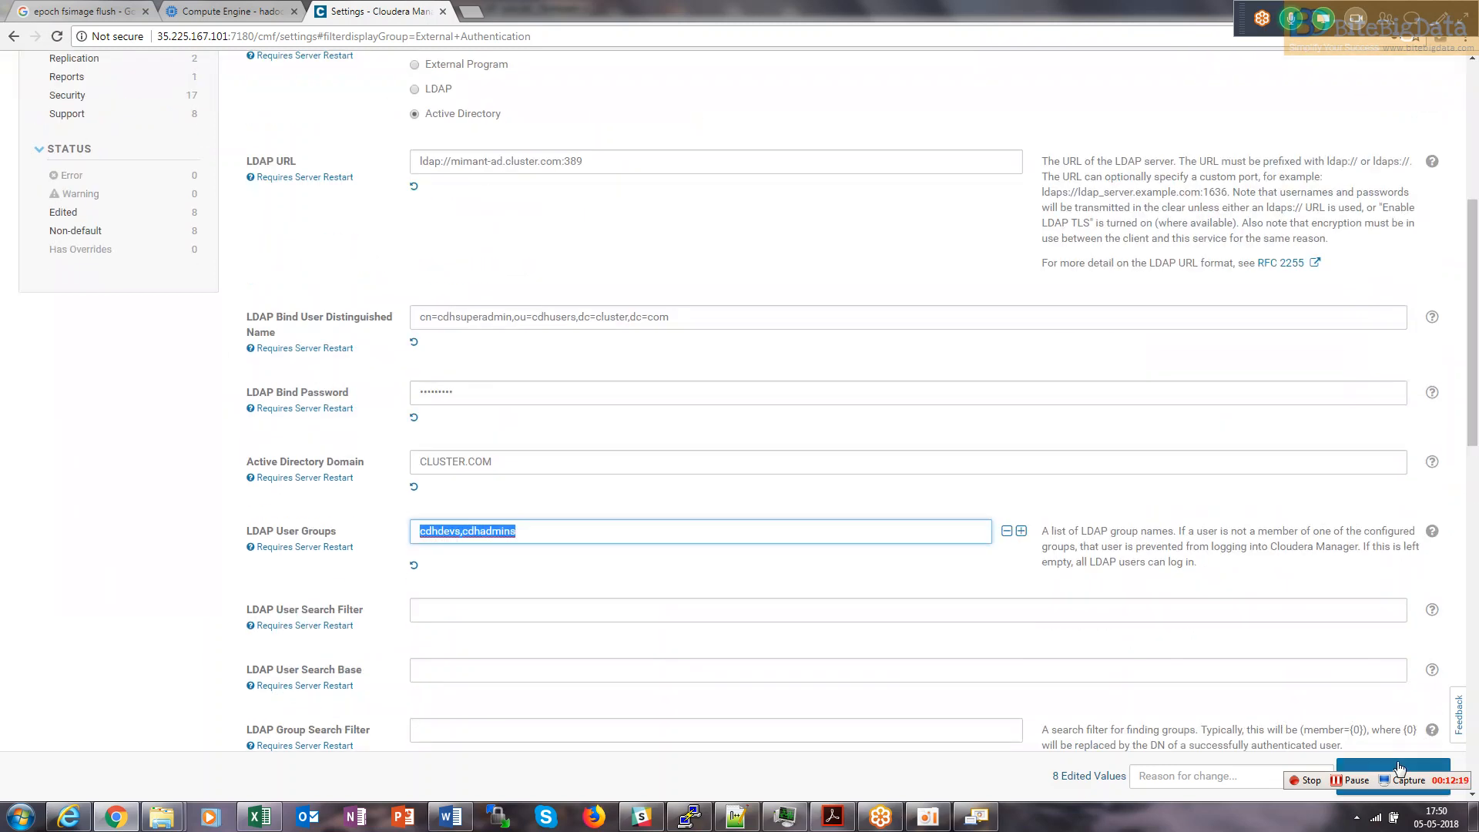
# Save the eight edited external authentication settings.
pyautogui.doubleClick(1005, 8)
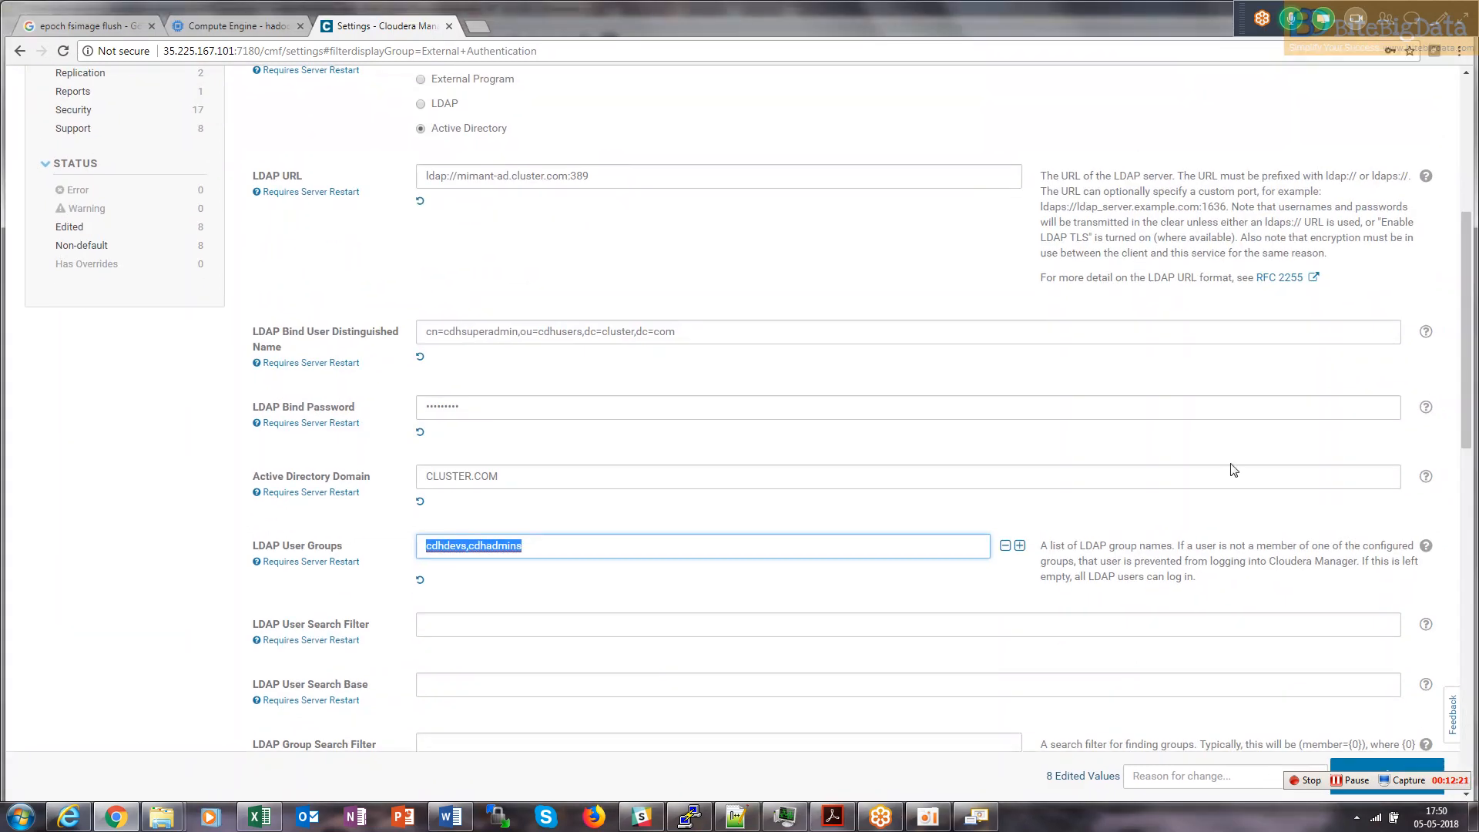
pyautogui.moveTo(939, 5)
pyautogui.mouseDown()
pyautogui.moveTo(939, 42)
pyautogui.moveTo(946, 22)
pyautogui.mouseUp()
pyautogui.click(1375, 743)
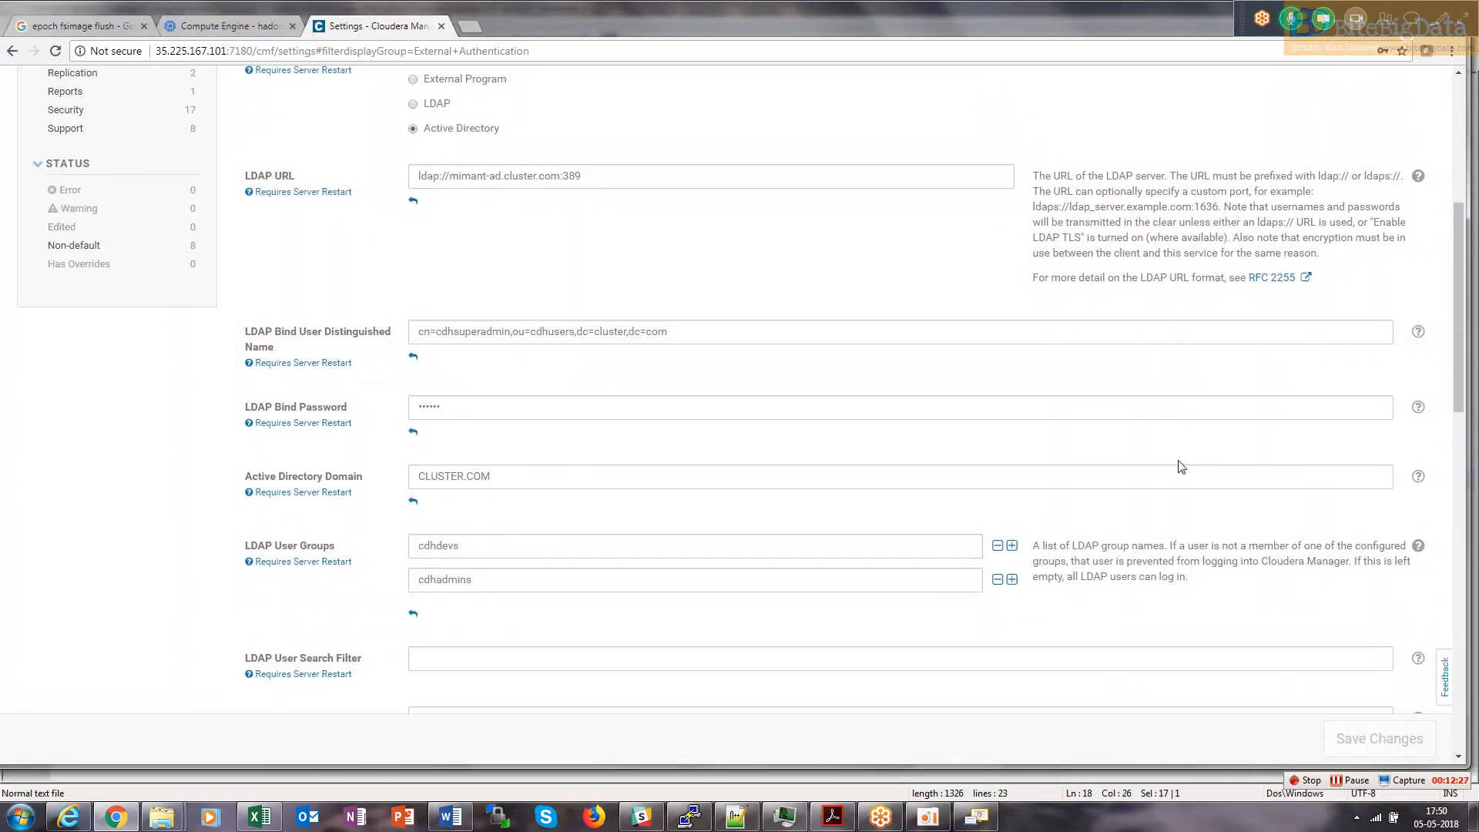
pyautogui.doubleClick(996, 25)
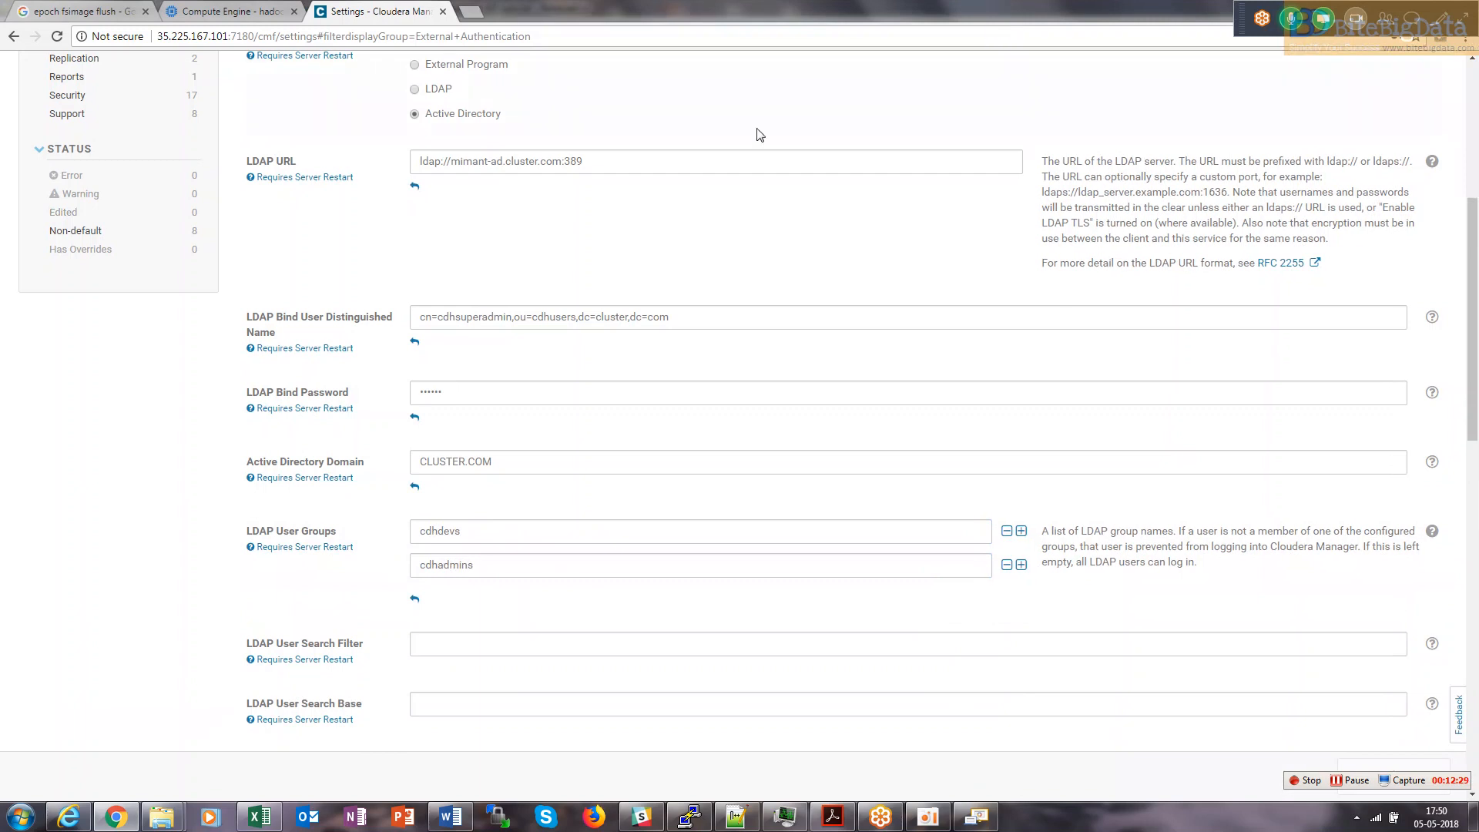
pyautogui.scroll(5, 1476, 206)
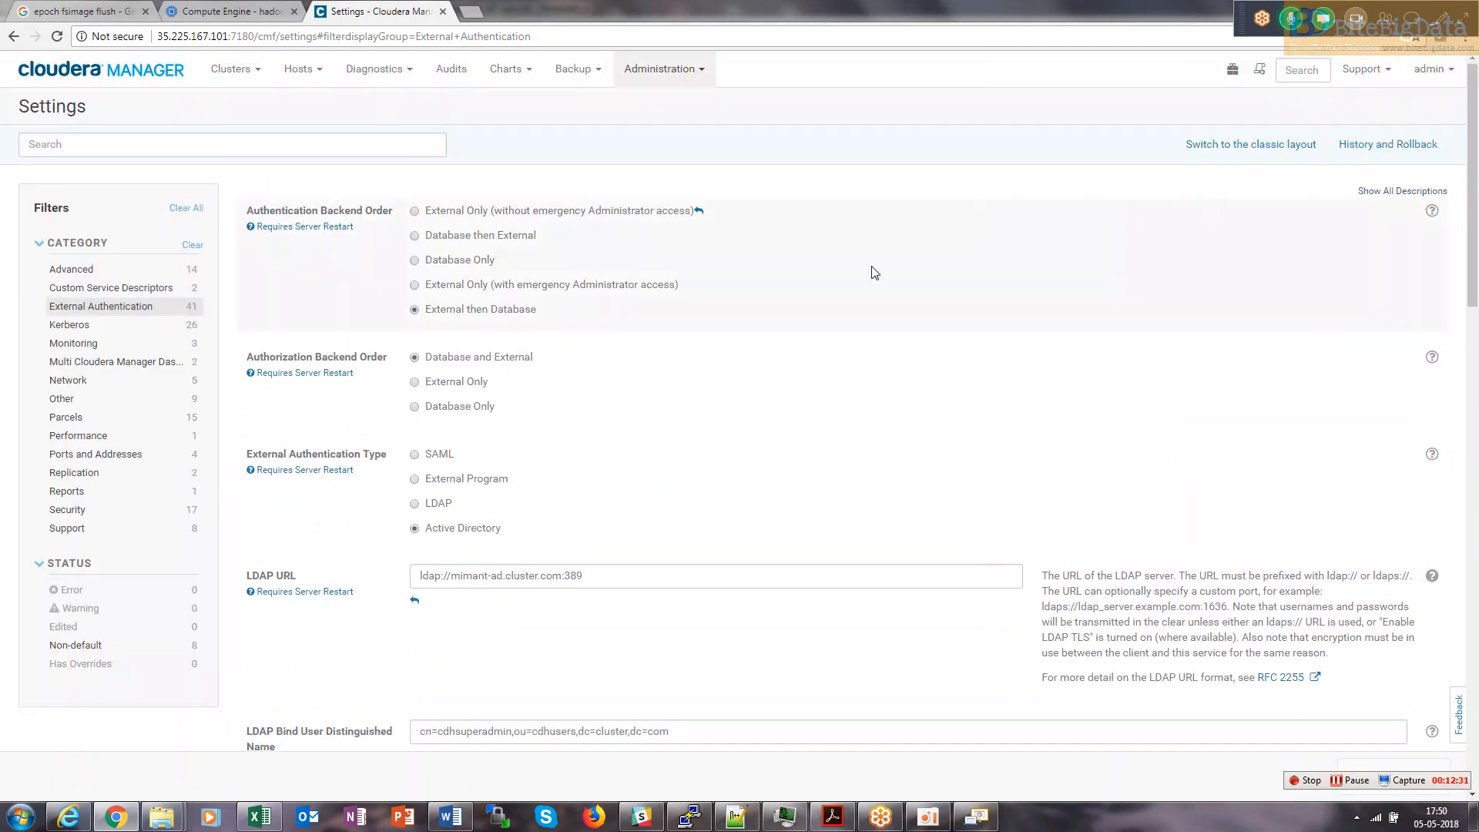
pyautogui.click(689, 817)
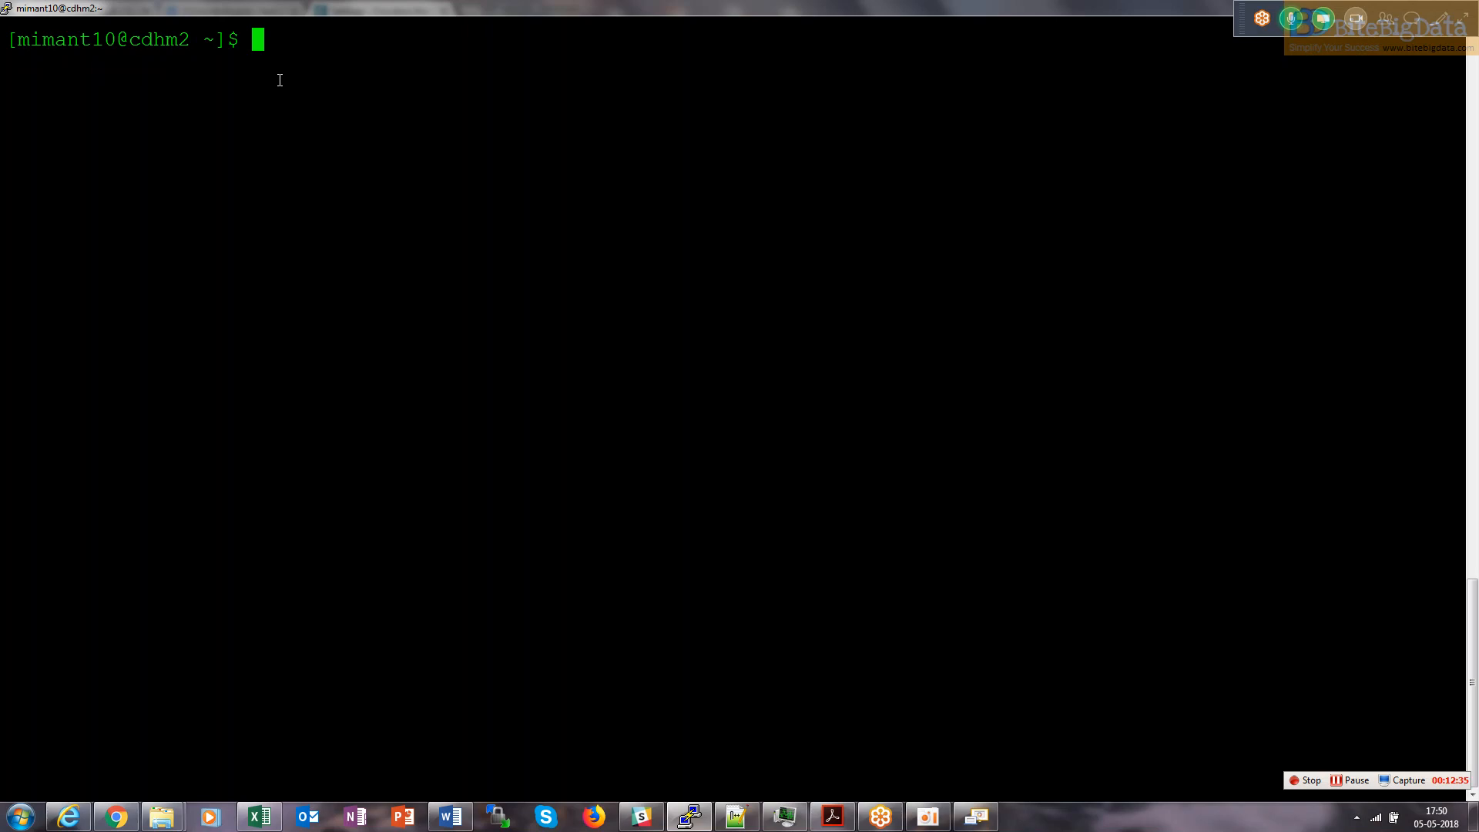
# Run ansible-playbook restart.yml to restart the Cloudera agents and server, then clear the terminal.
pyautogui.write('sud')
pyautogui.press('BackSpace')
pyautogui.press('BackSpace')
pyautogui.press('BackSpace')
pyautogui.write('ansible-playbook restart.')
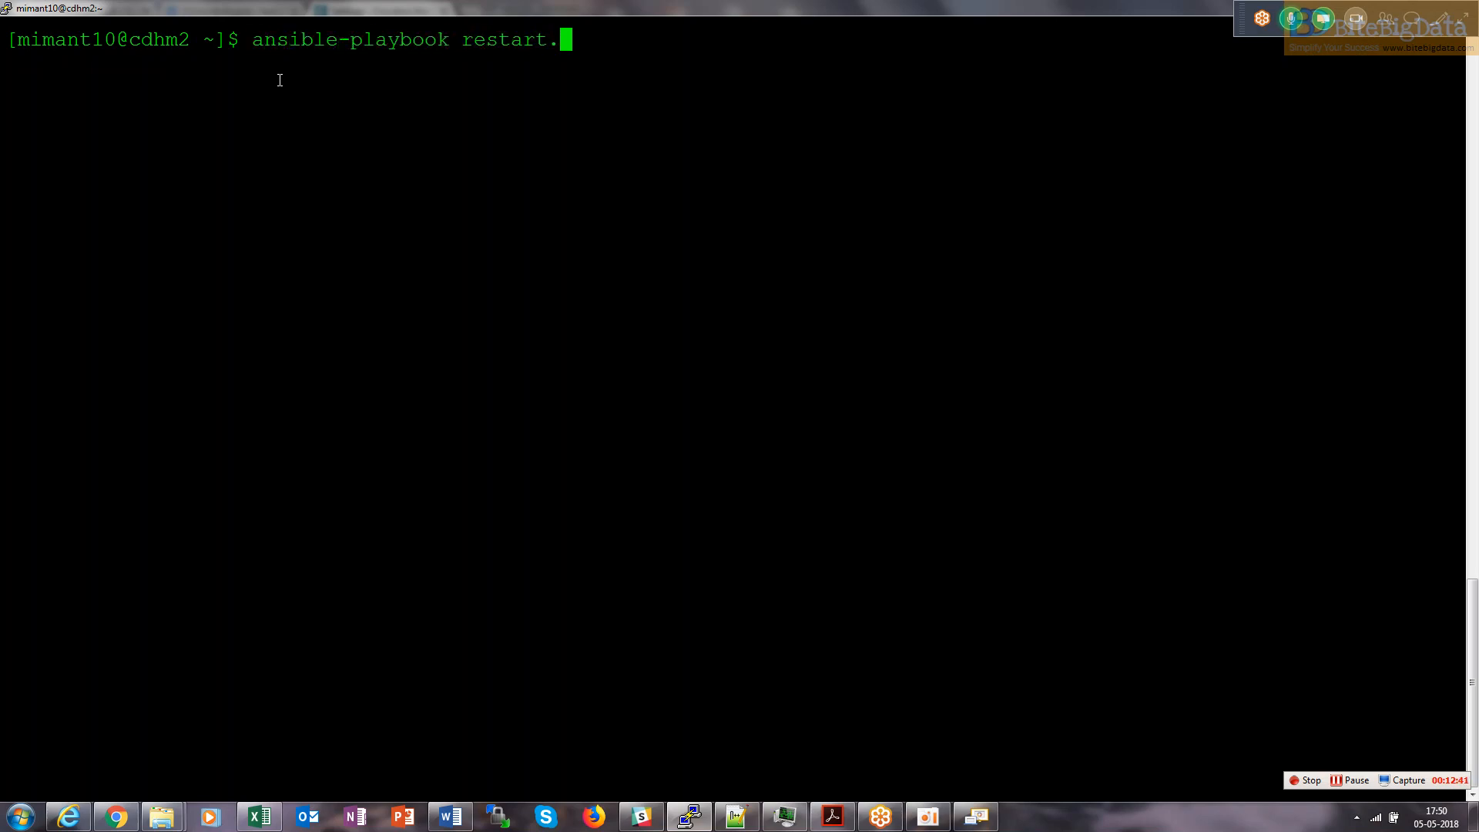
pyautogui.write('y')
pyautogui.press('Tab')
pyautogui.press('Return')
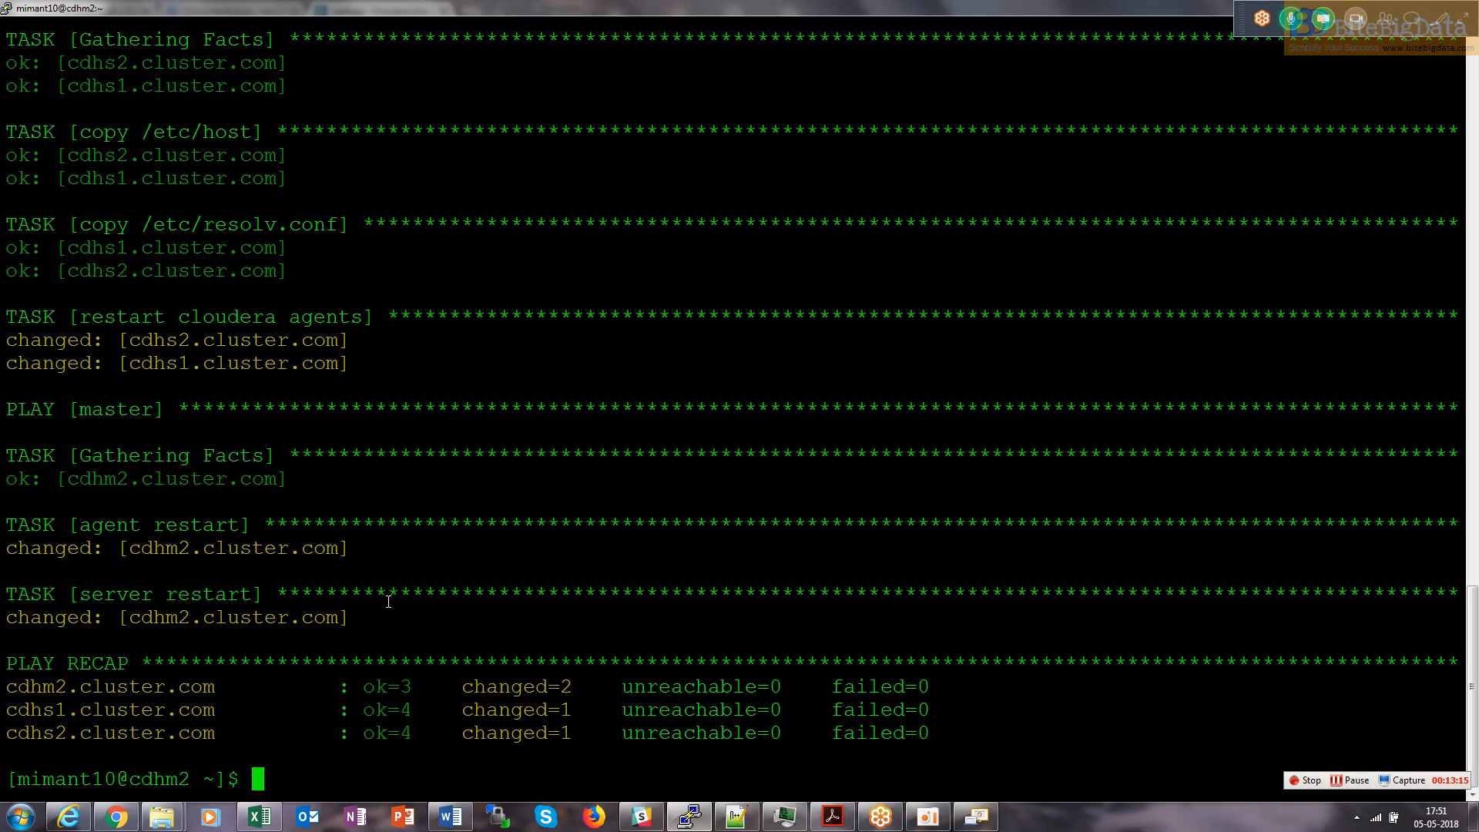
pyautogui.write('clear')
pyautogui.press('Return')
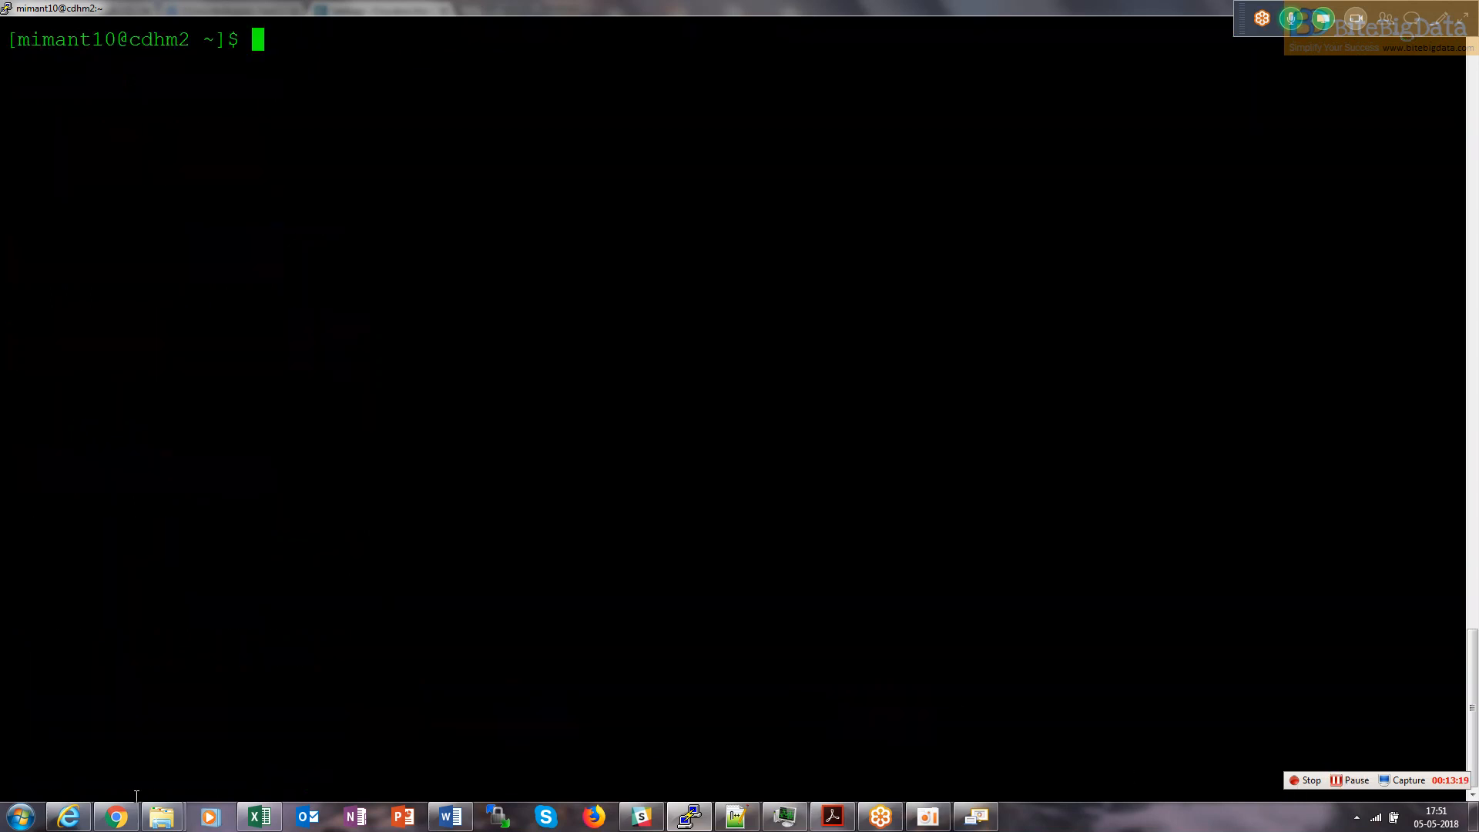
# Reload Cloudera Manager at its :7180 base address after the restart.
pyautogui.click(121, 814)
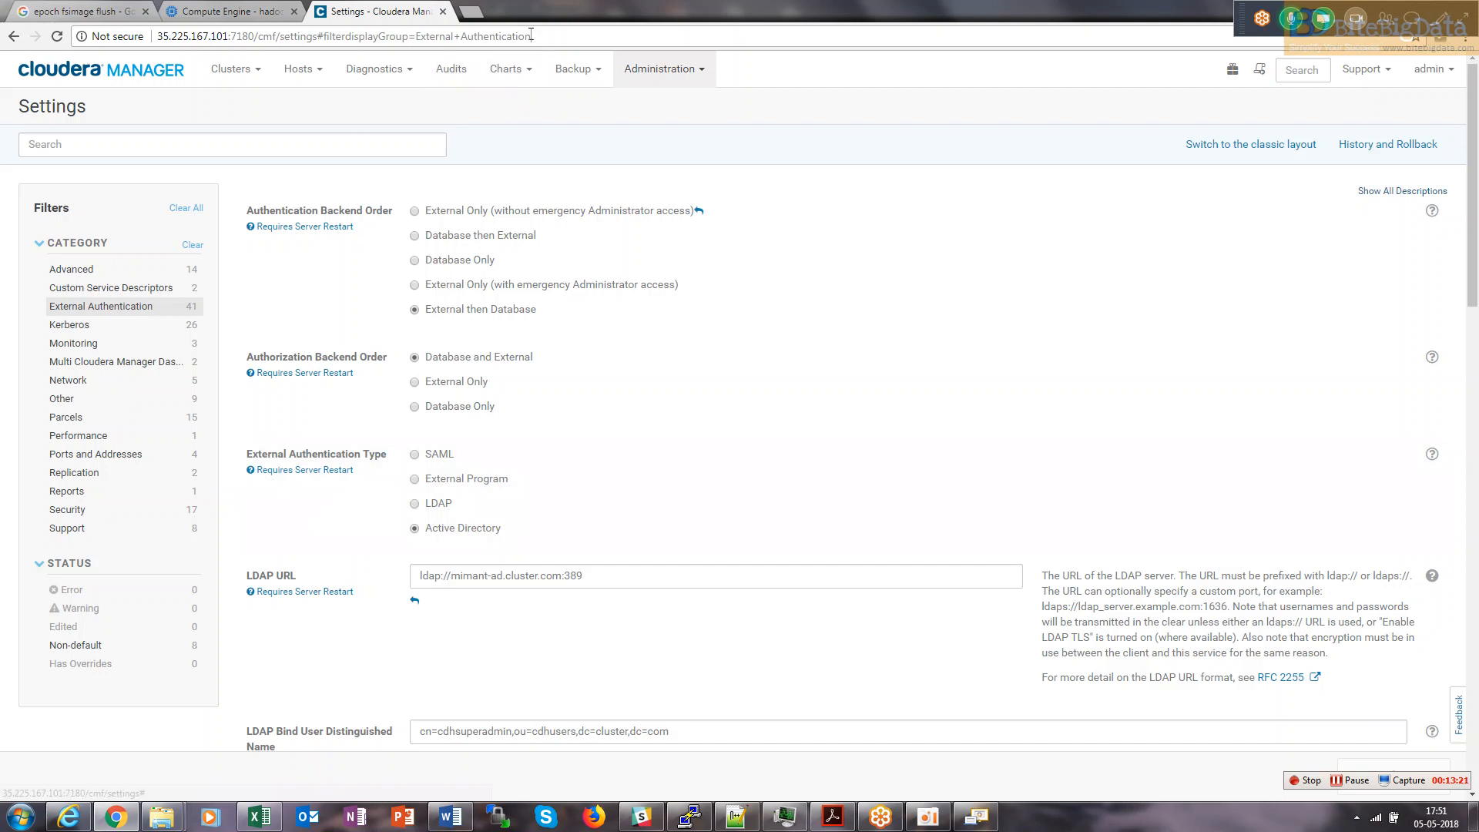
pyautogui.moveTo(532, 36); pyautogui.dragTo(259, 36)
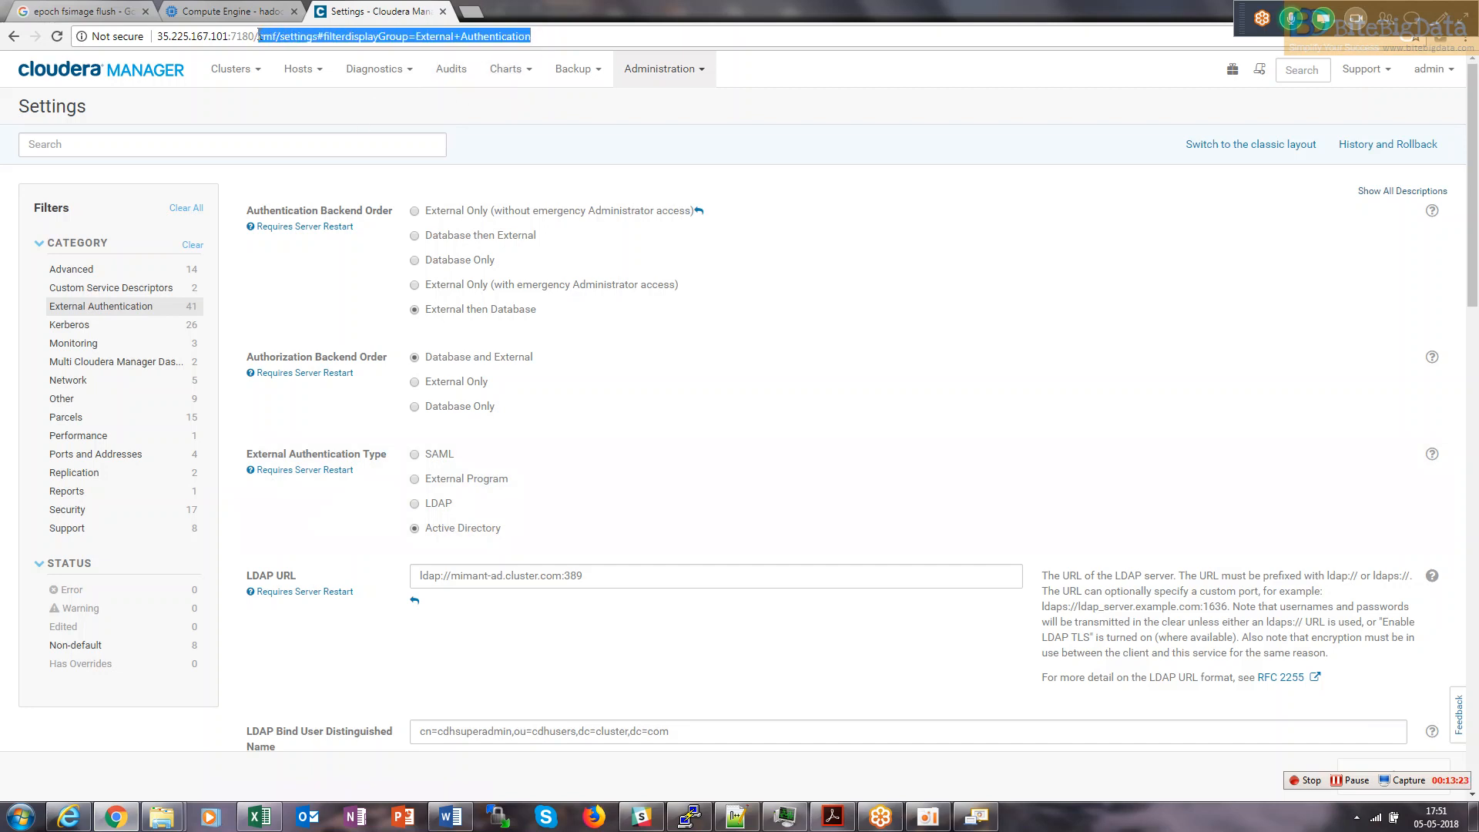
pyautogui.press('BackSpace')
pyautogui.press('Return')
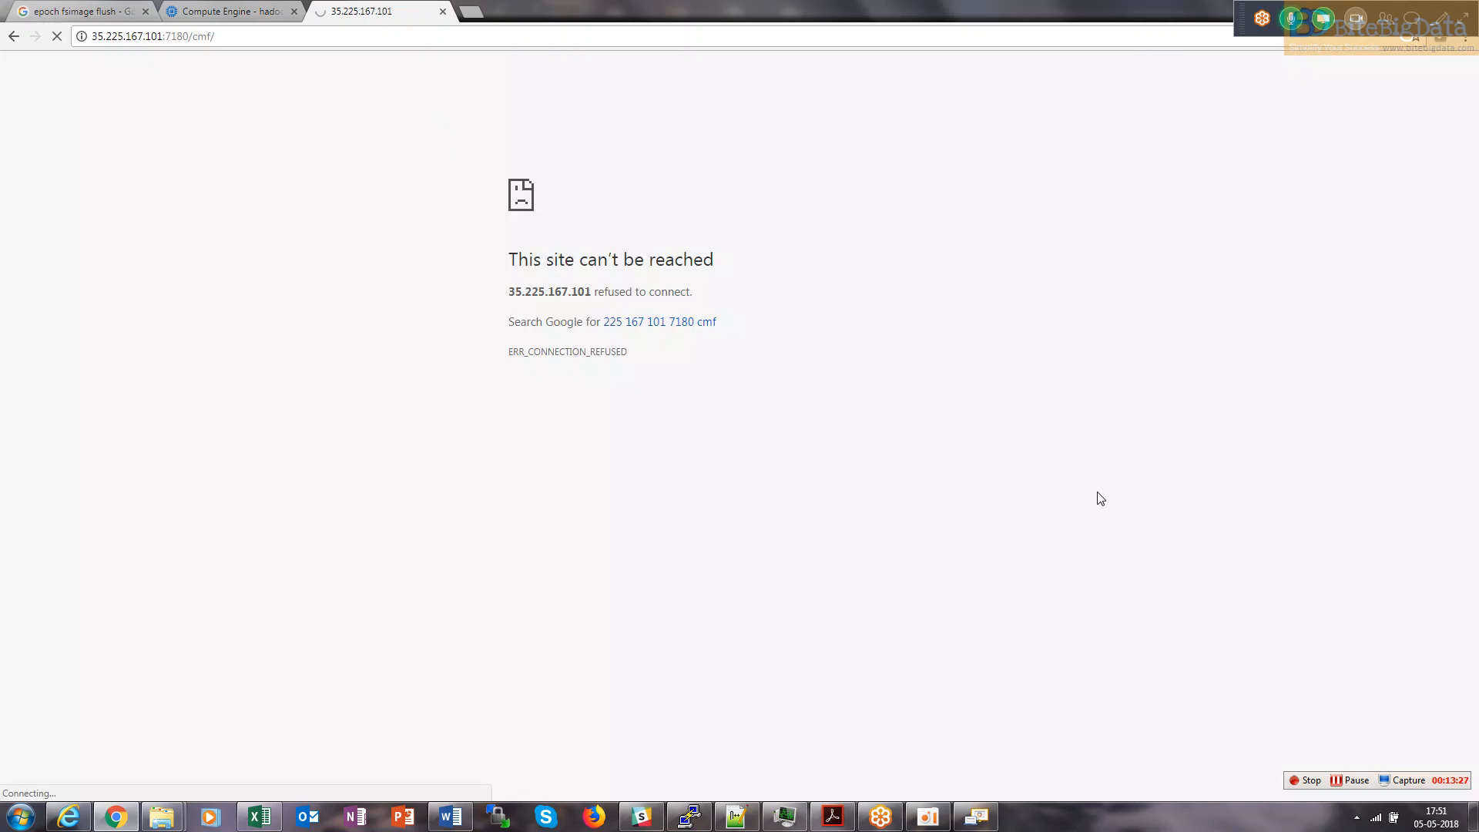
pyautogui.click(1350, 781)
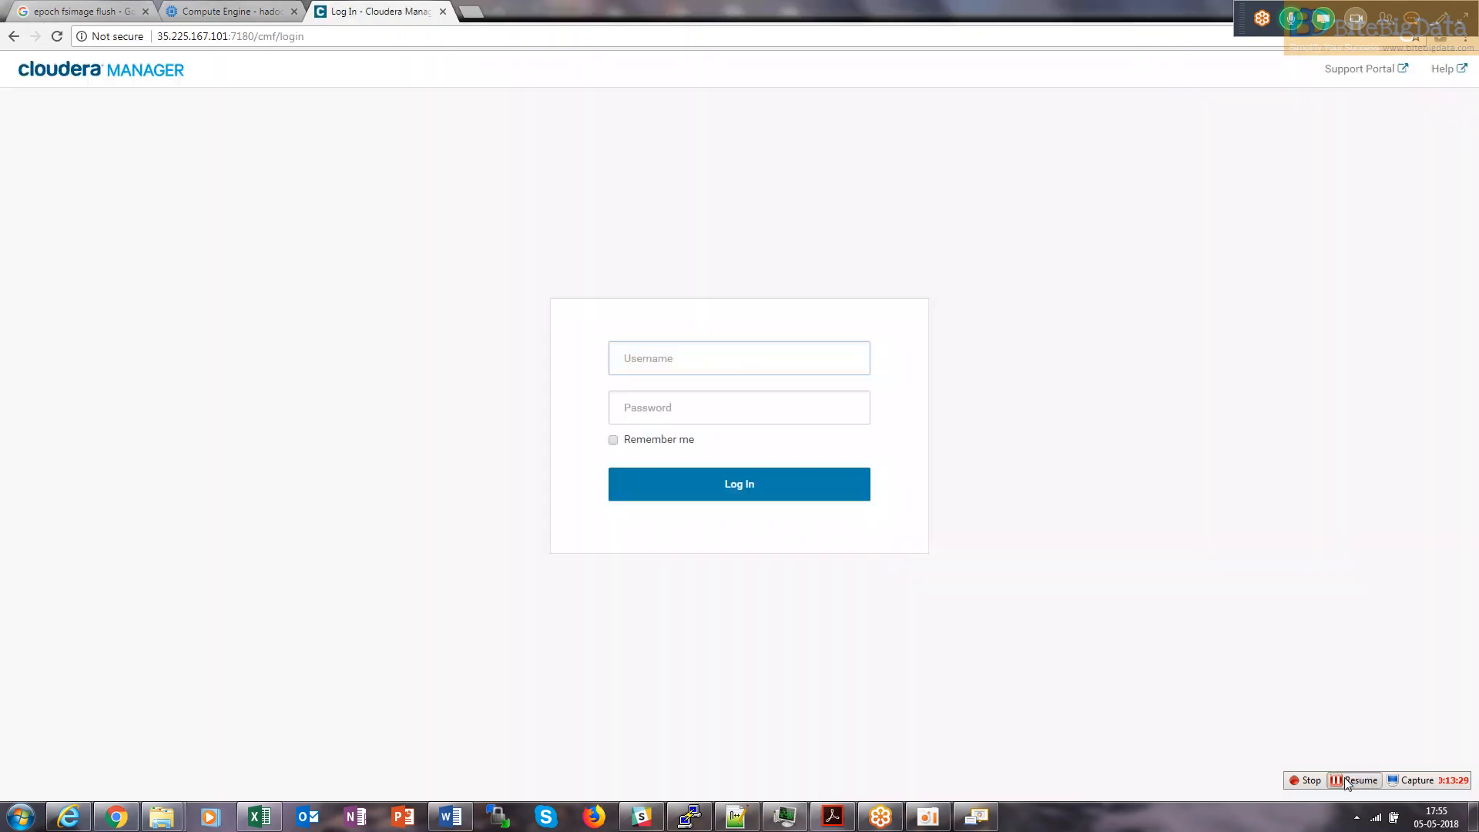
pyautogui.click(1349, 780)
# Log in as admin with its password and let the browser remember the login.
pyautogui.click(705, 362)
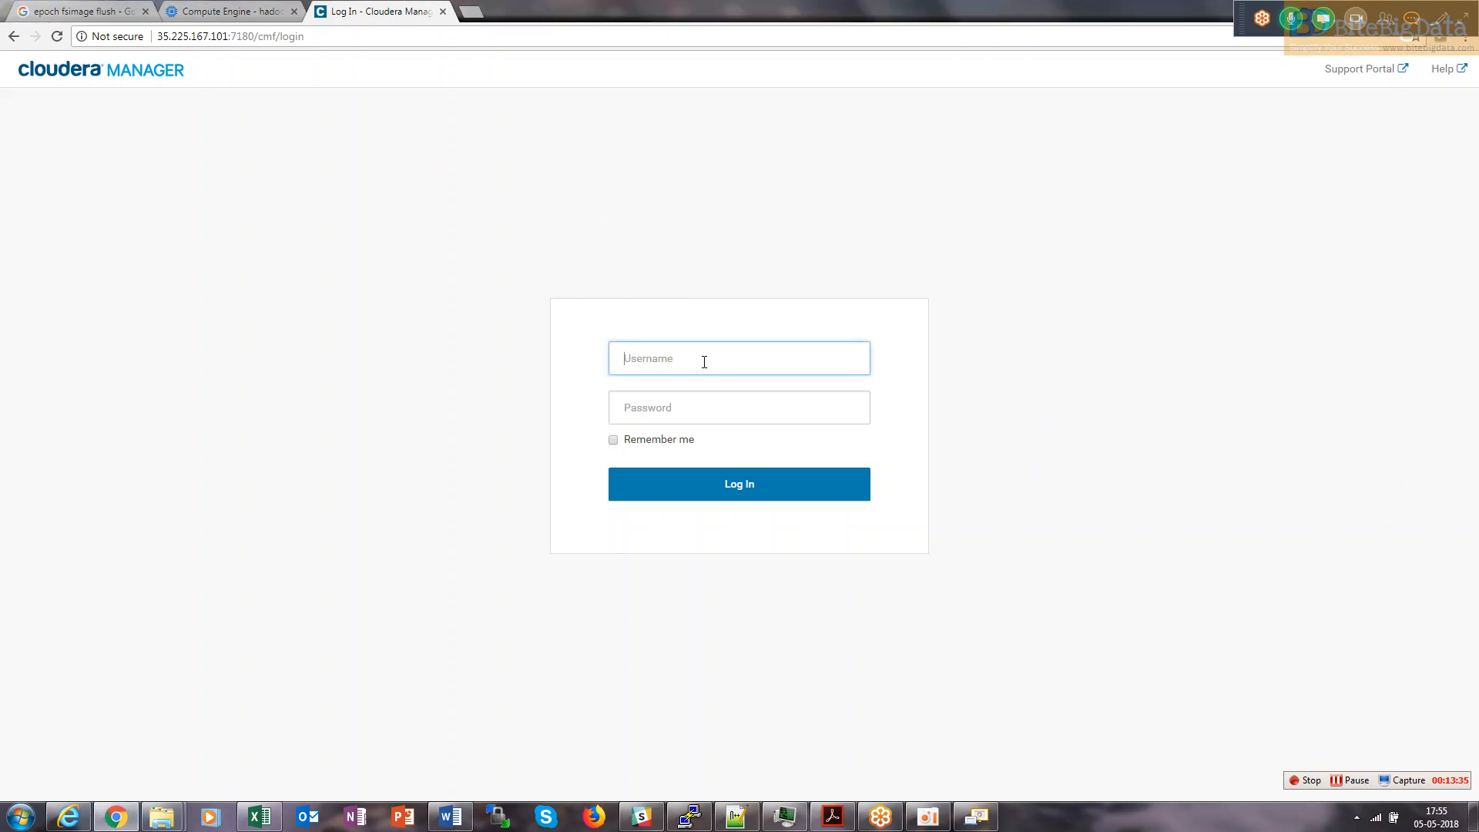
pyautogui.write('a')
pyautogui.write(',d')
pyautogui.press('BackSpace')
pyautogui.press('BackSpace')
pyautogui.press('BackSpace')
pyautogui.write('admi')
pyautogui.press('Tab')
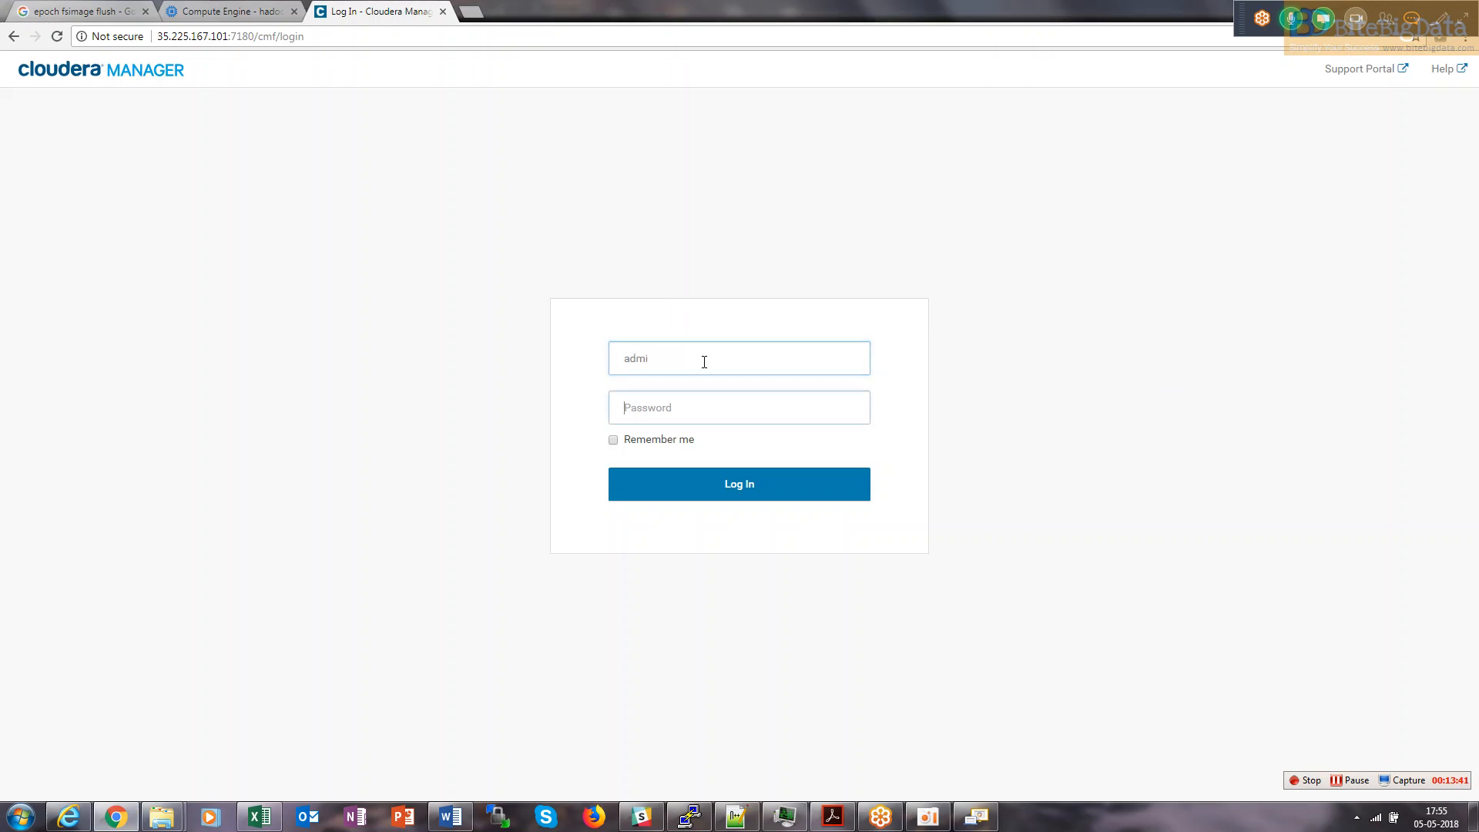
pyautogui.write('ammin')
pyautogui.press('Tab')
pyautogui.write('admi')
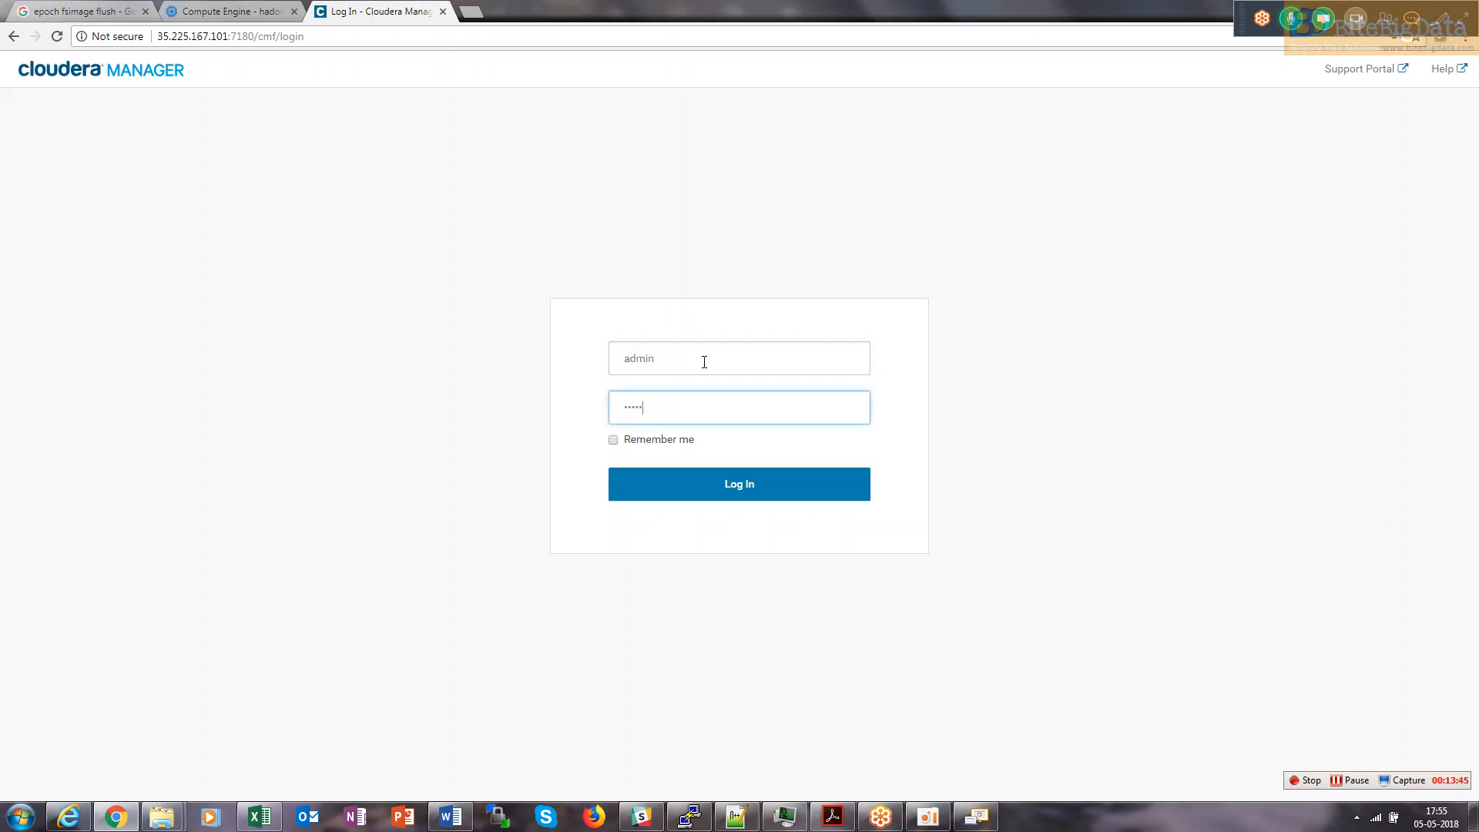
pyautogui.write('n')
pyautogui.press('Return')
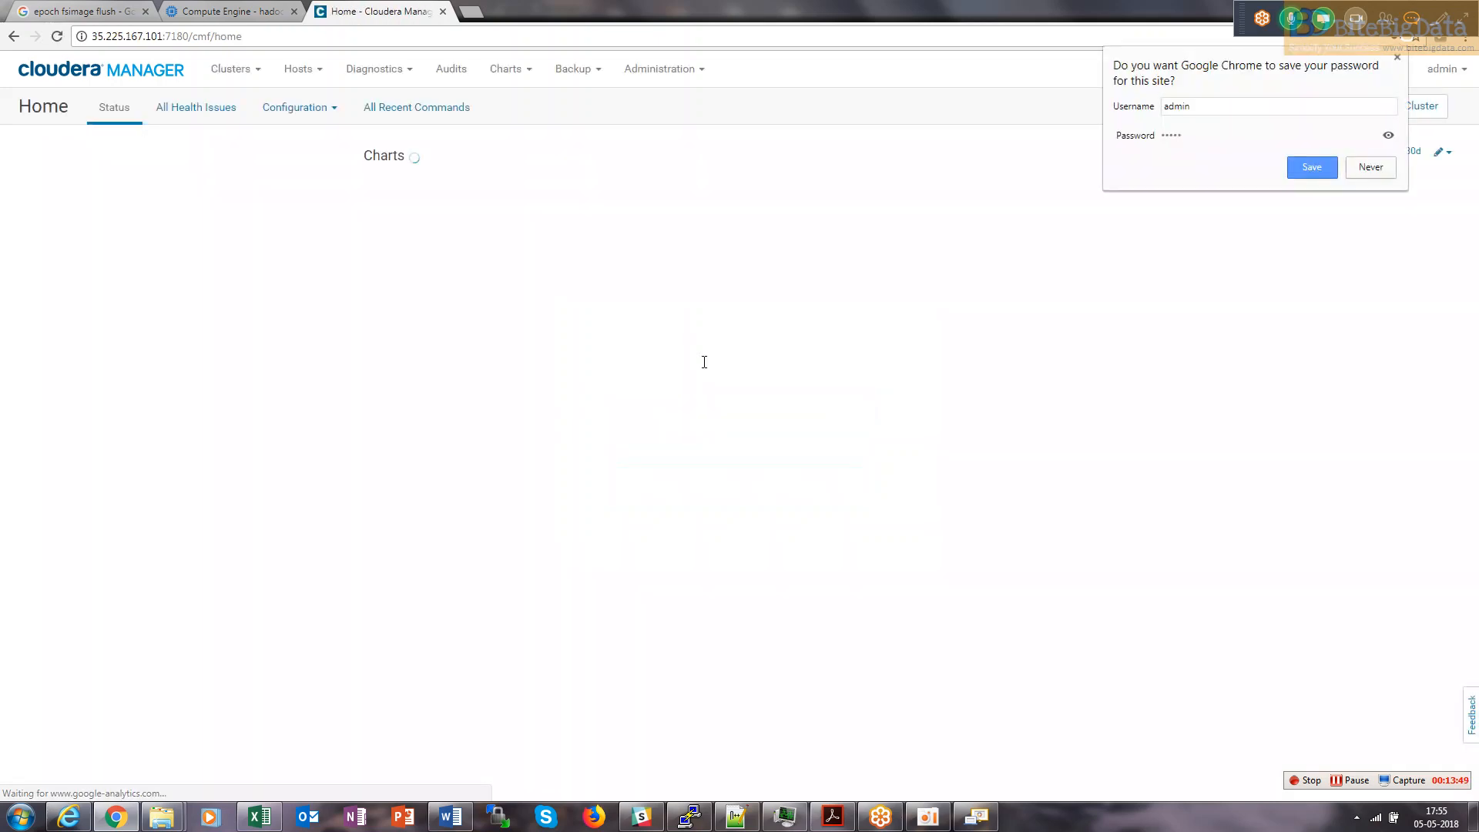
pyautogui.click(1313, 168)
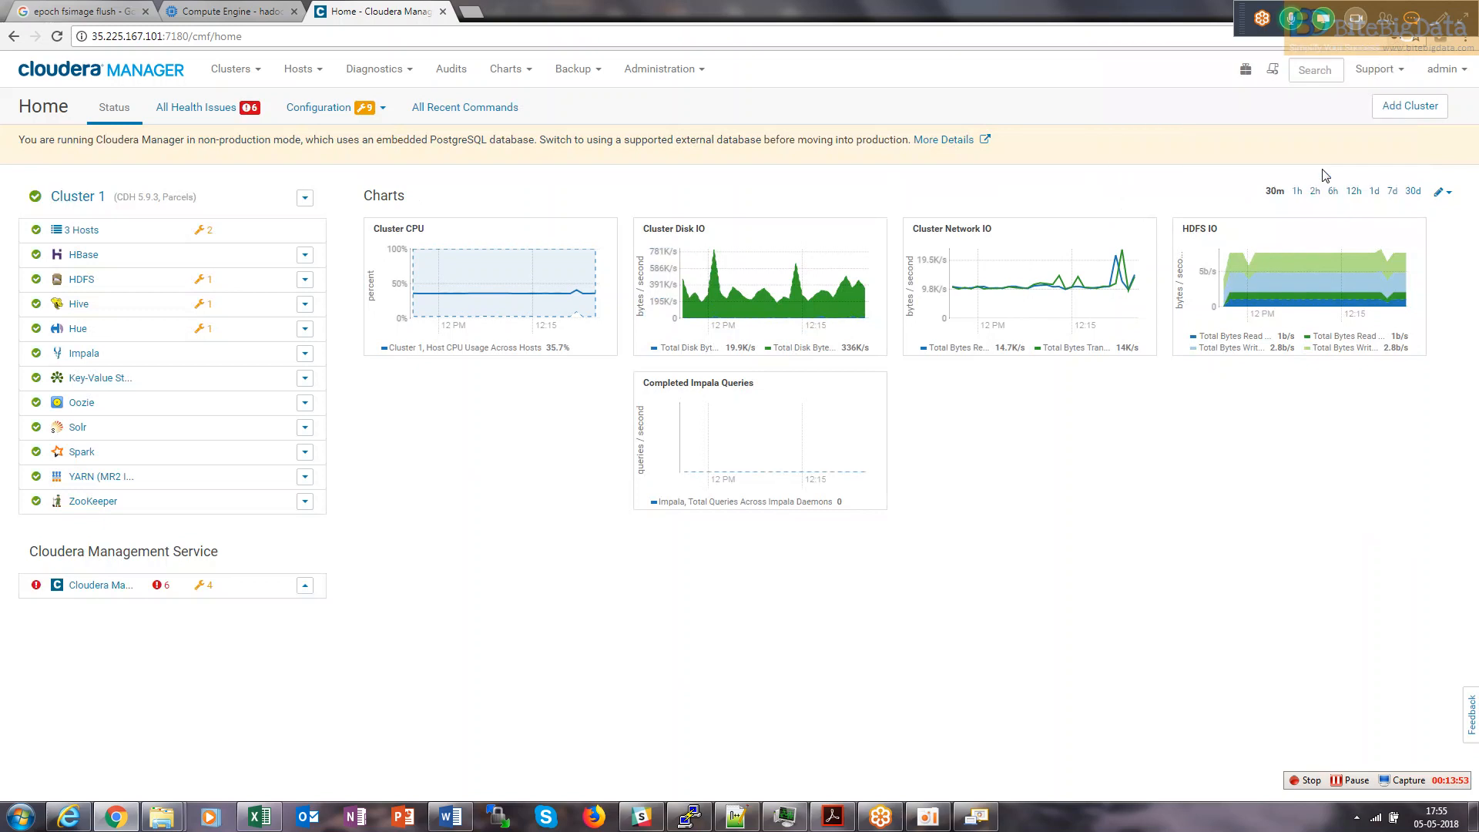
# Log out of admin and enter the Active Directory username on the login page.
pyautogui.click(1442, 69)
pyautogui.click(1407, 154)
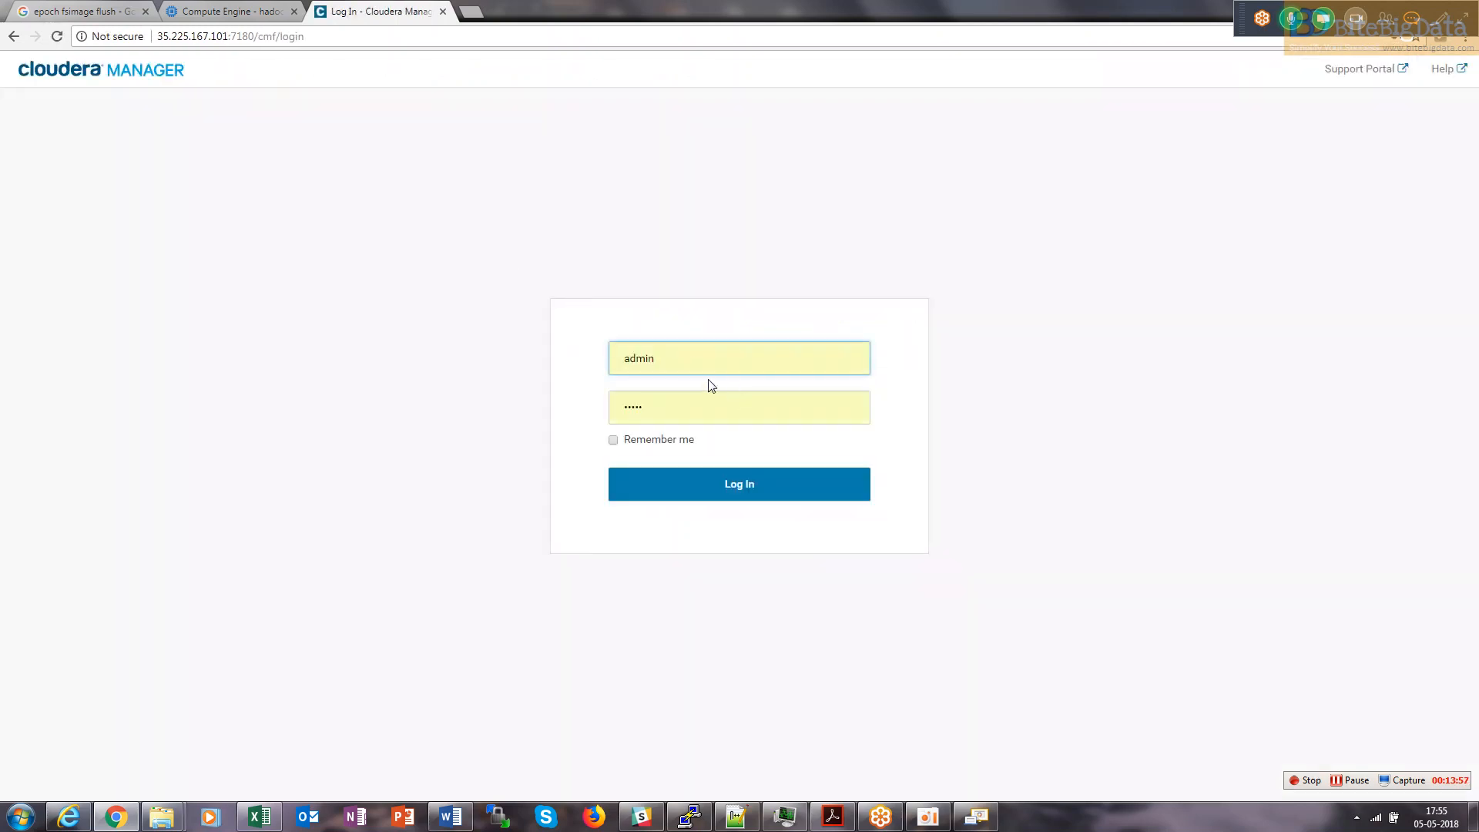
pyautogui.doubleClick(689, 363)
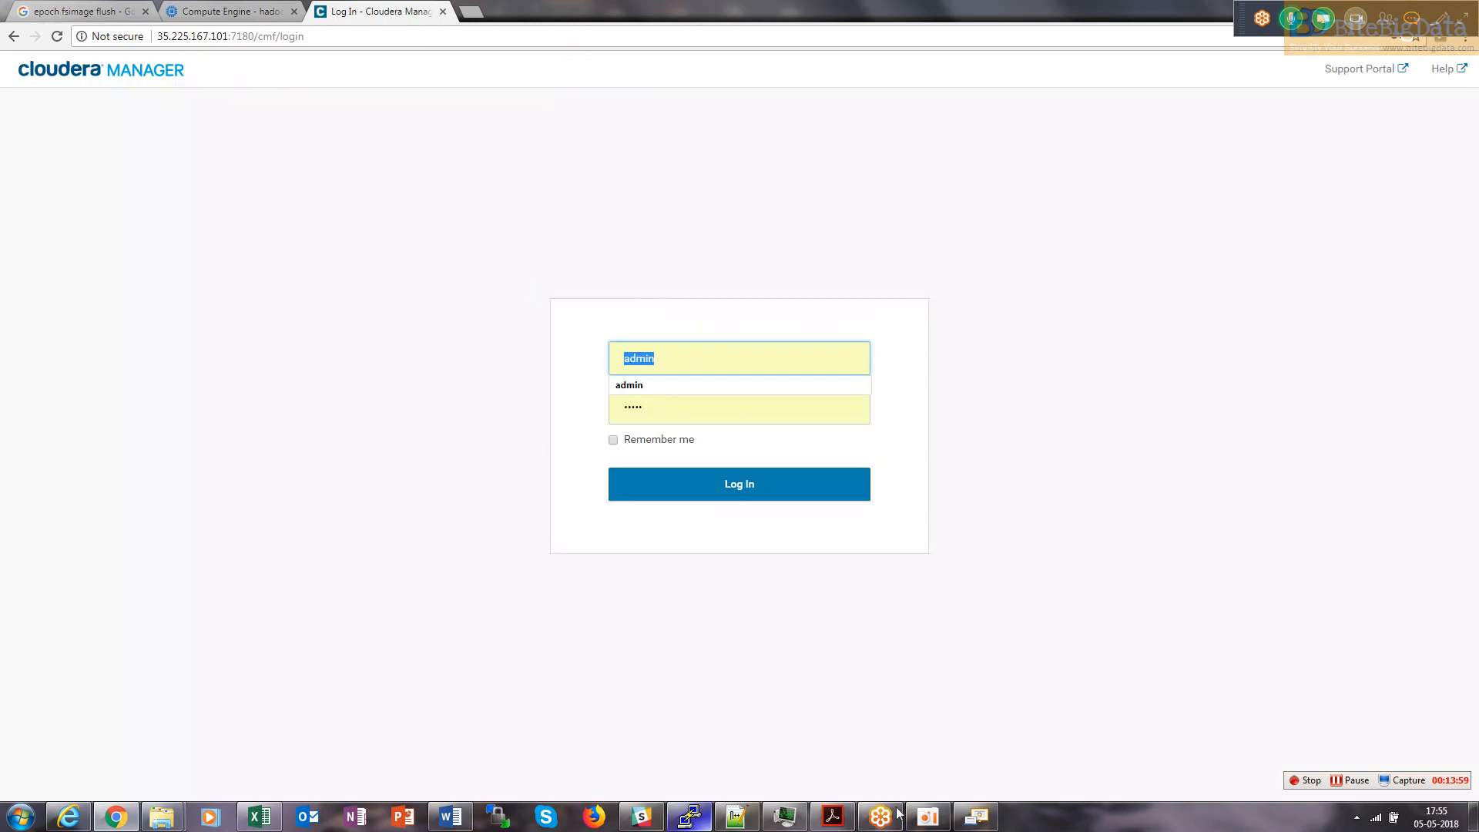
pyautogui.click(968, 819)
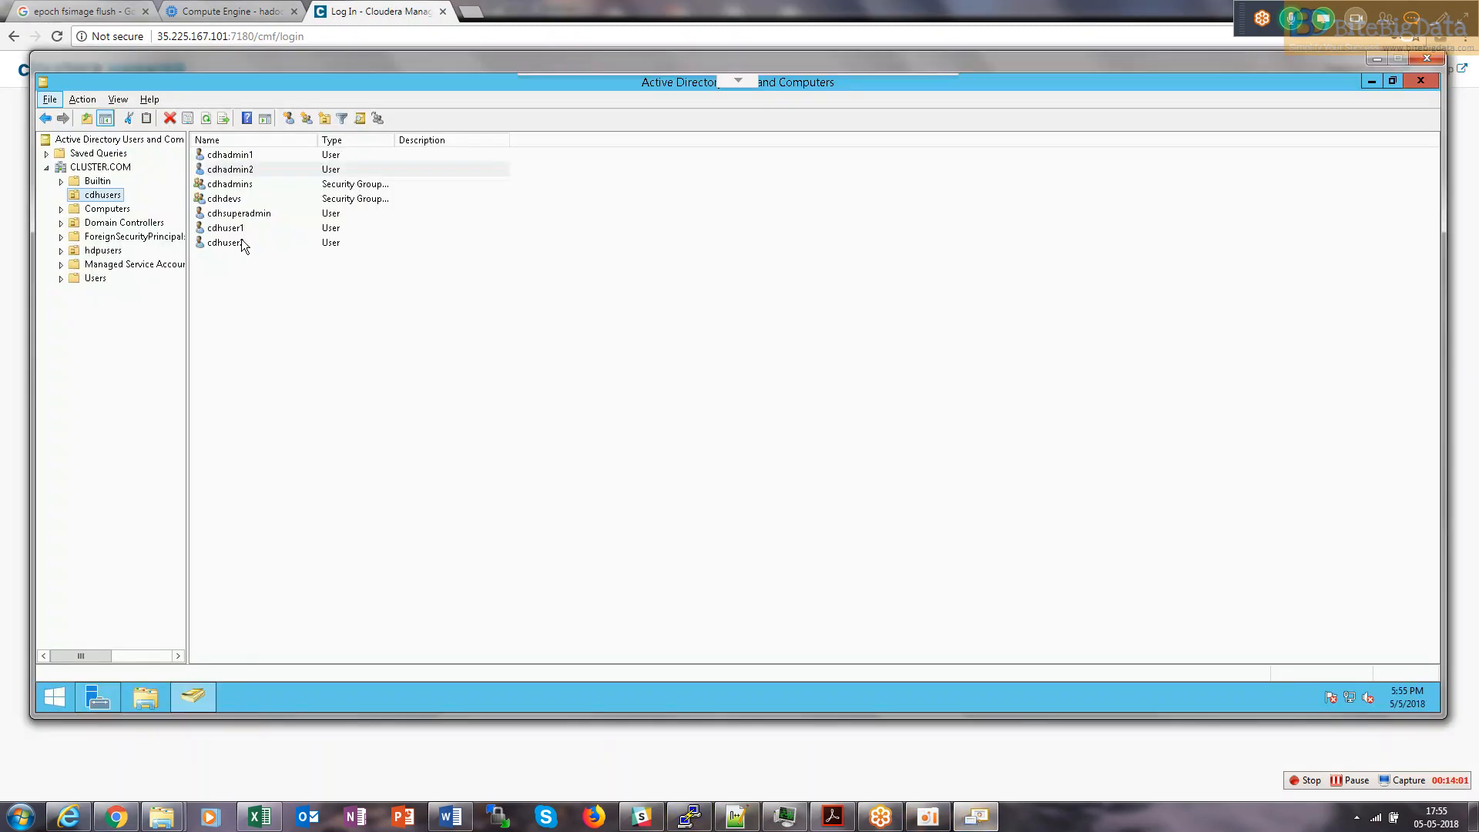
pyautogui.hotkey('alt', 'Tab')
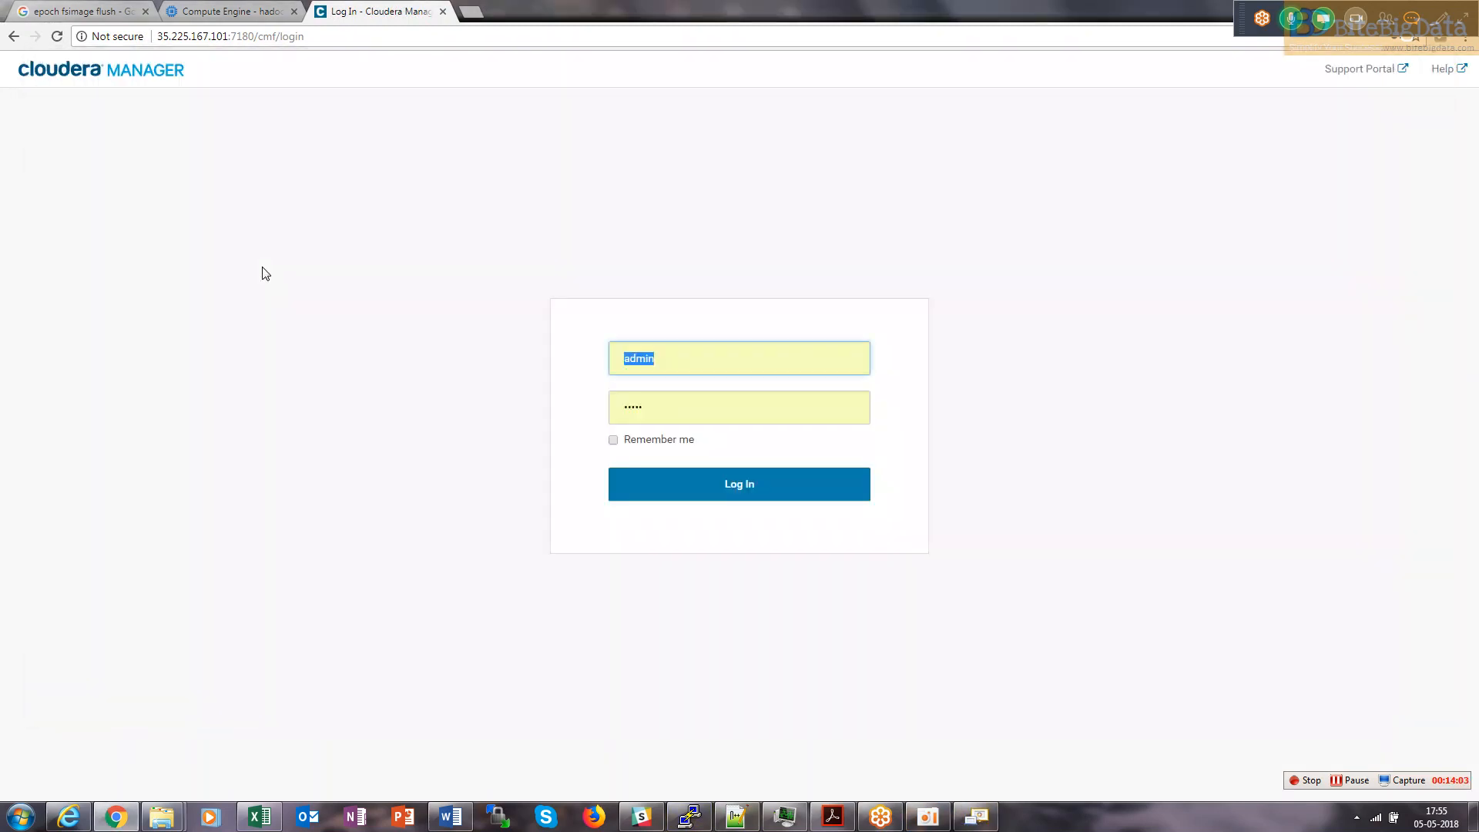
pyautogui.write('cdhuser1')
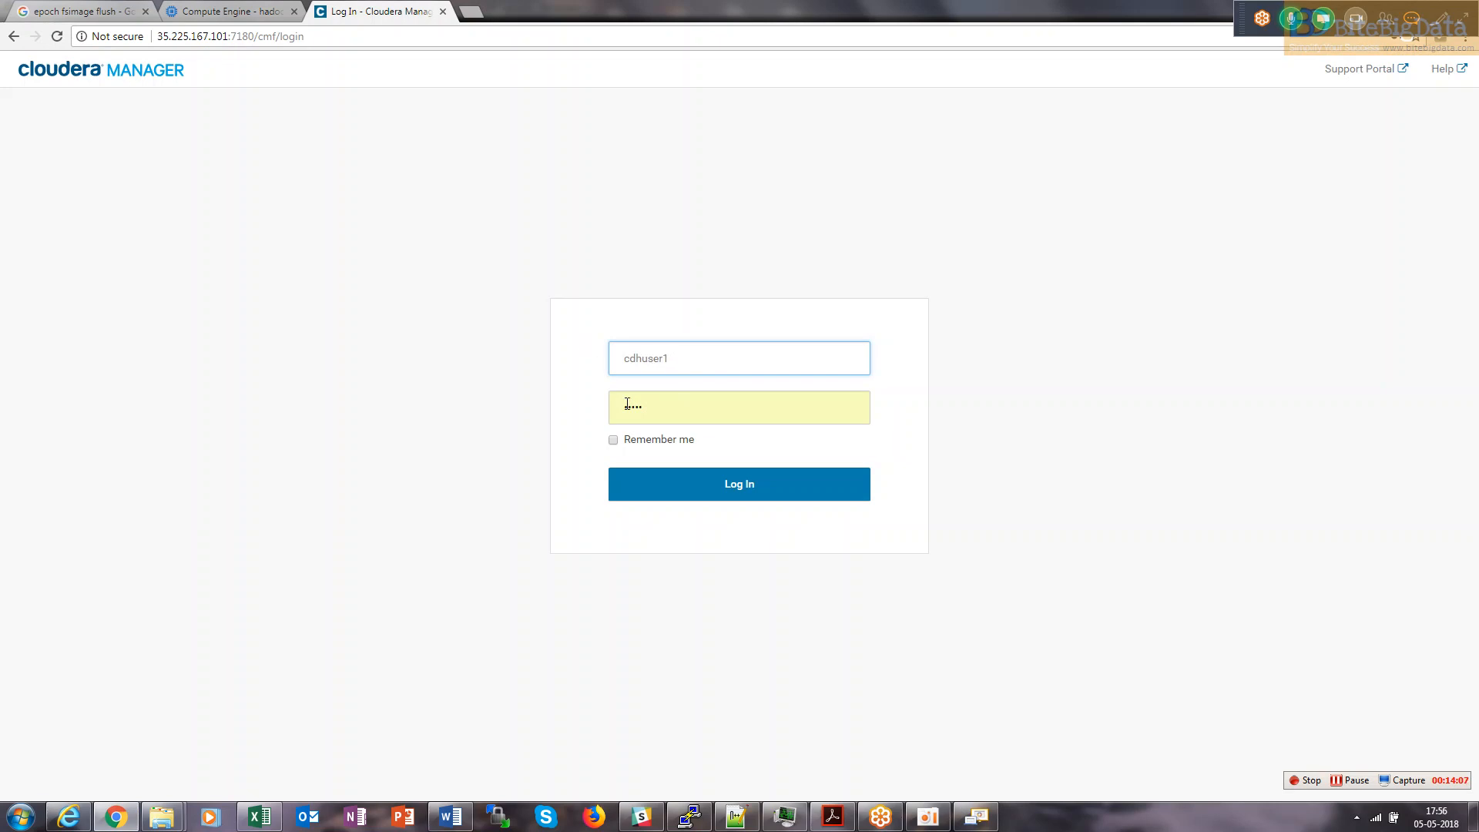
pyautogui.press('Return')
# Paste the bind password from the setup notes and log in as the Active Directory user.
pyautogui.click(737, 817)
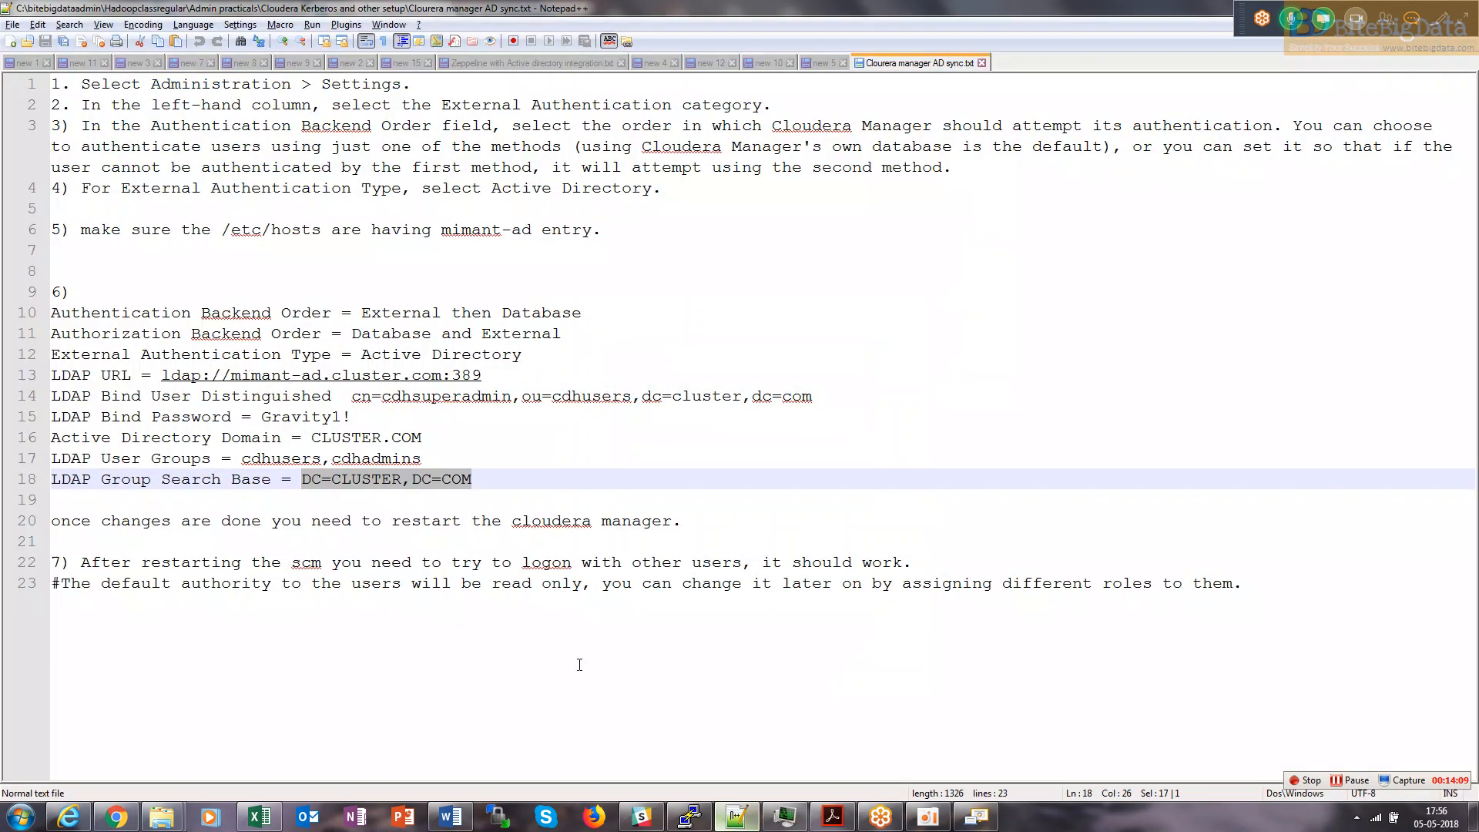
pyautogui.moveTo(351, 417); pyautogui.dragTo(266, 417)
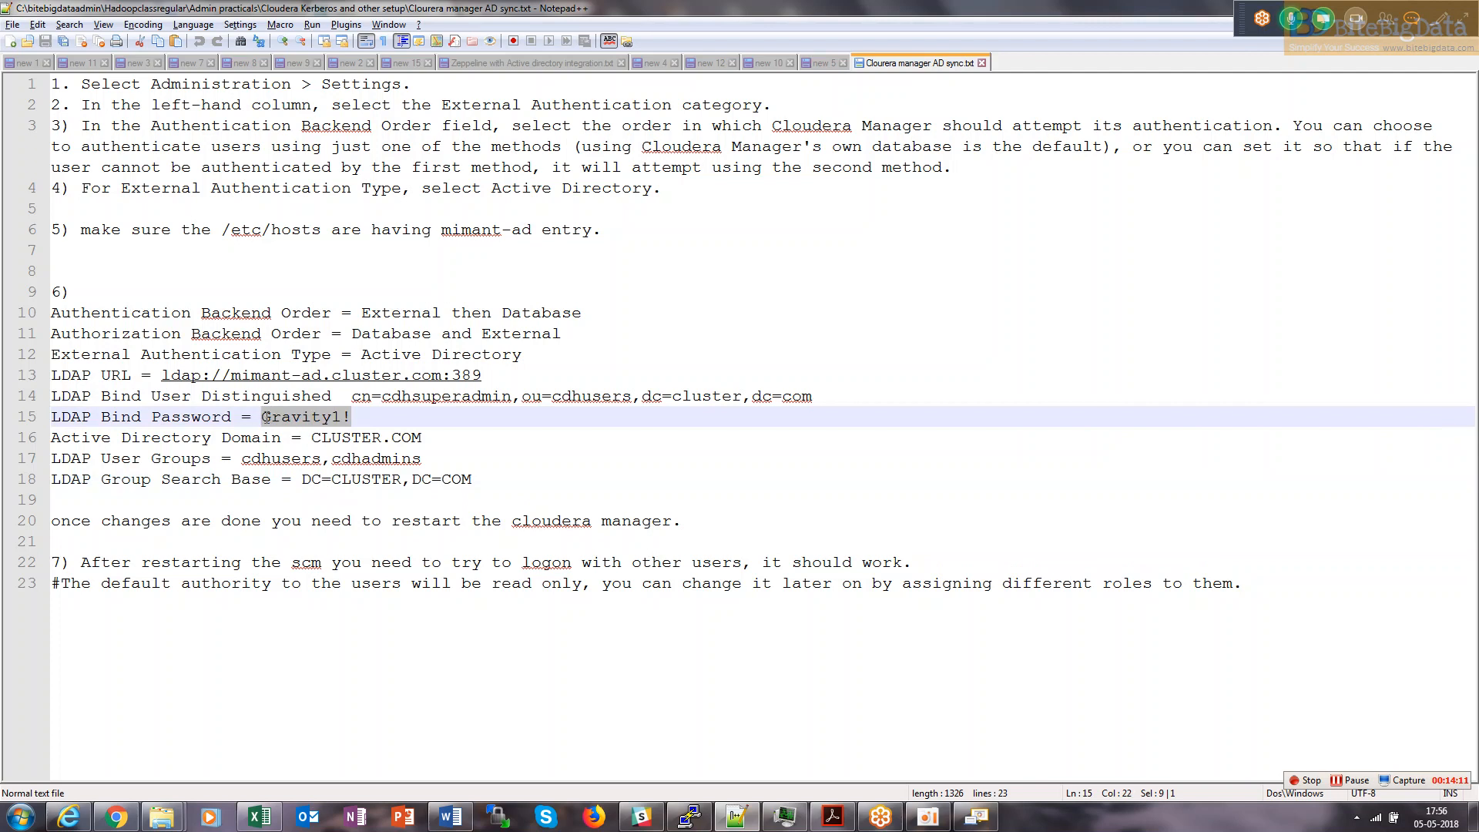
pyautogui.hotkey('ctrl', 'c')
pyautogui.hotkey('alt', 'Tab')
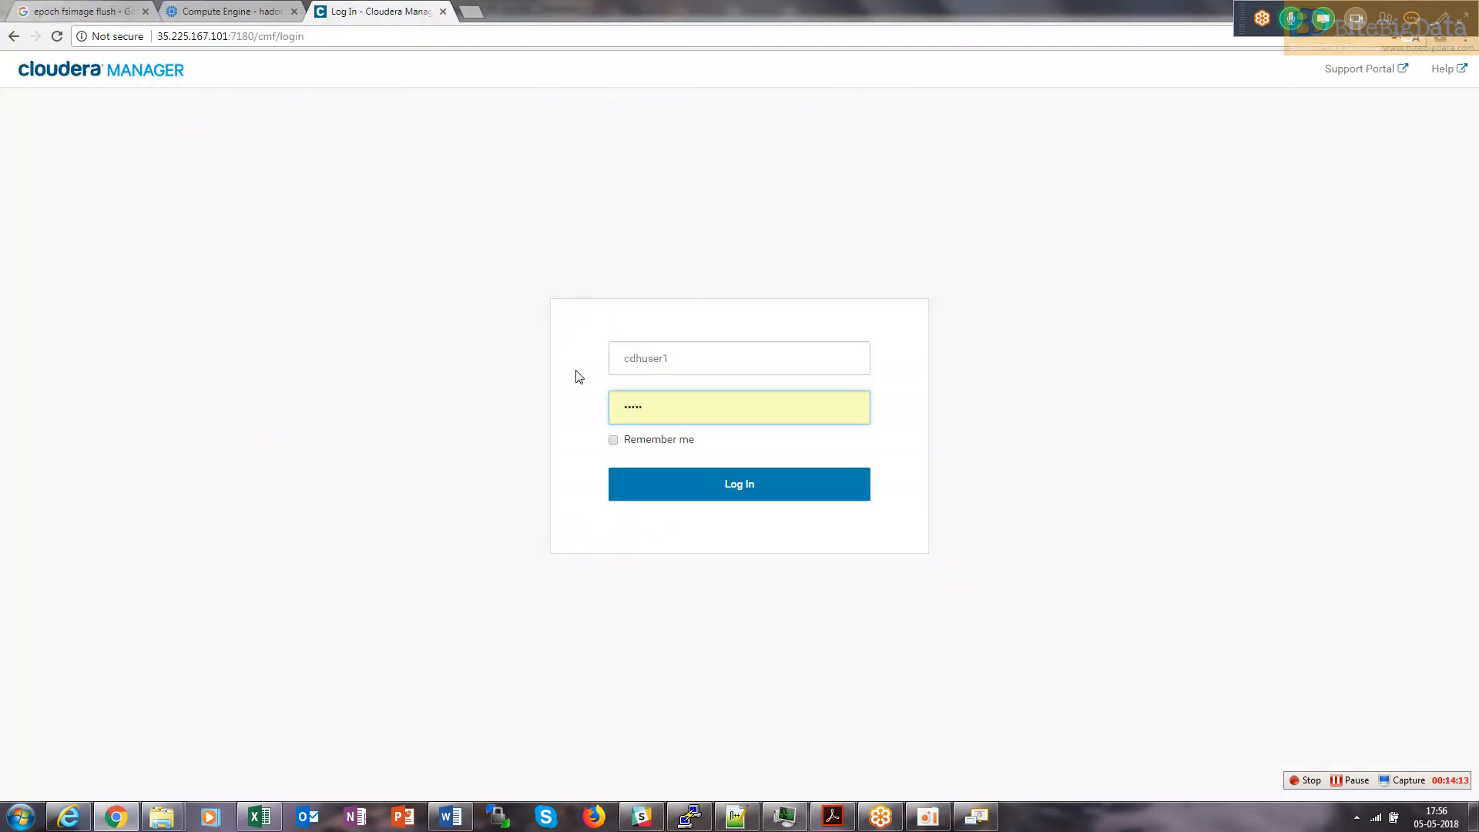
pyautogui.hotkey('ctrl', 'a')
pyautogui.press('BackSpace')
pyautogui.hotkey('ctrl', 'v')
pyautogui.click(776, 495)
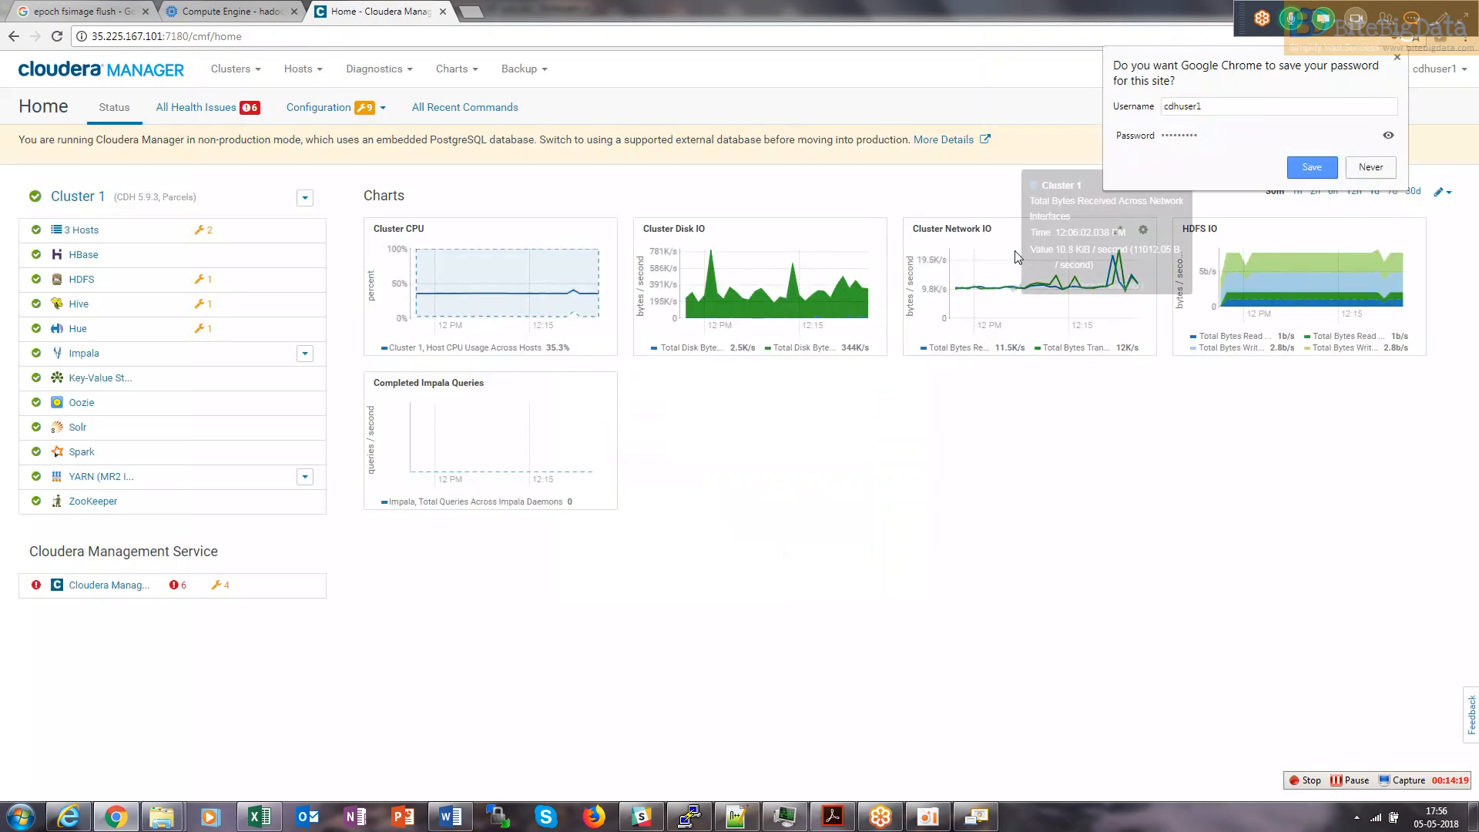
pyautogui.click(1398, 59)
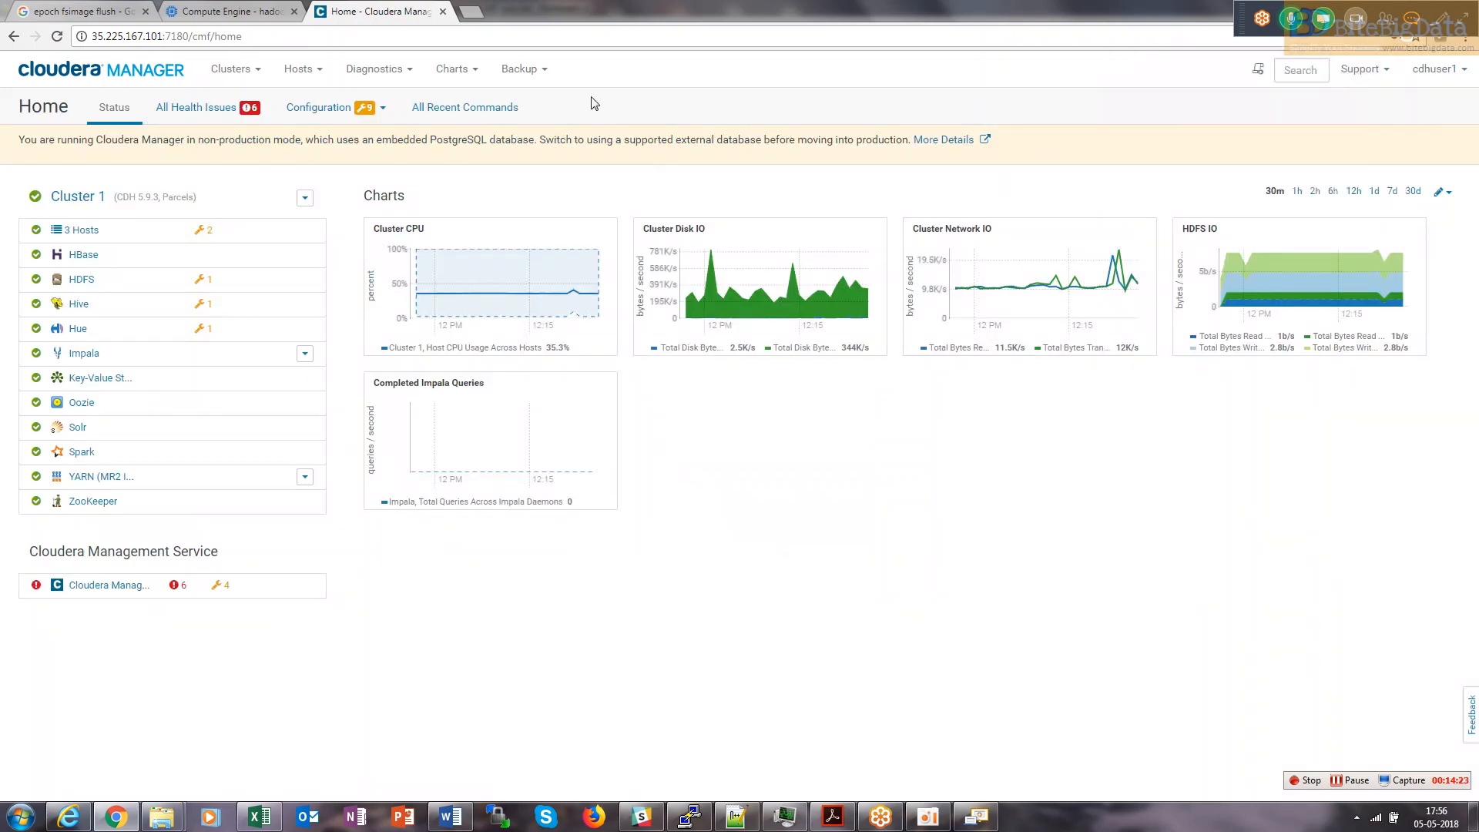
pyautogui.click(1441, 69)
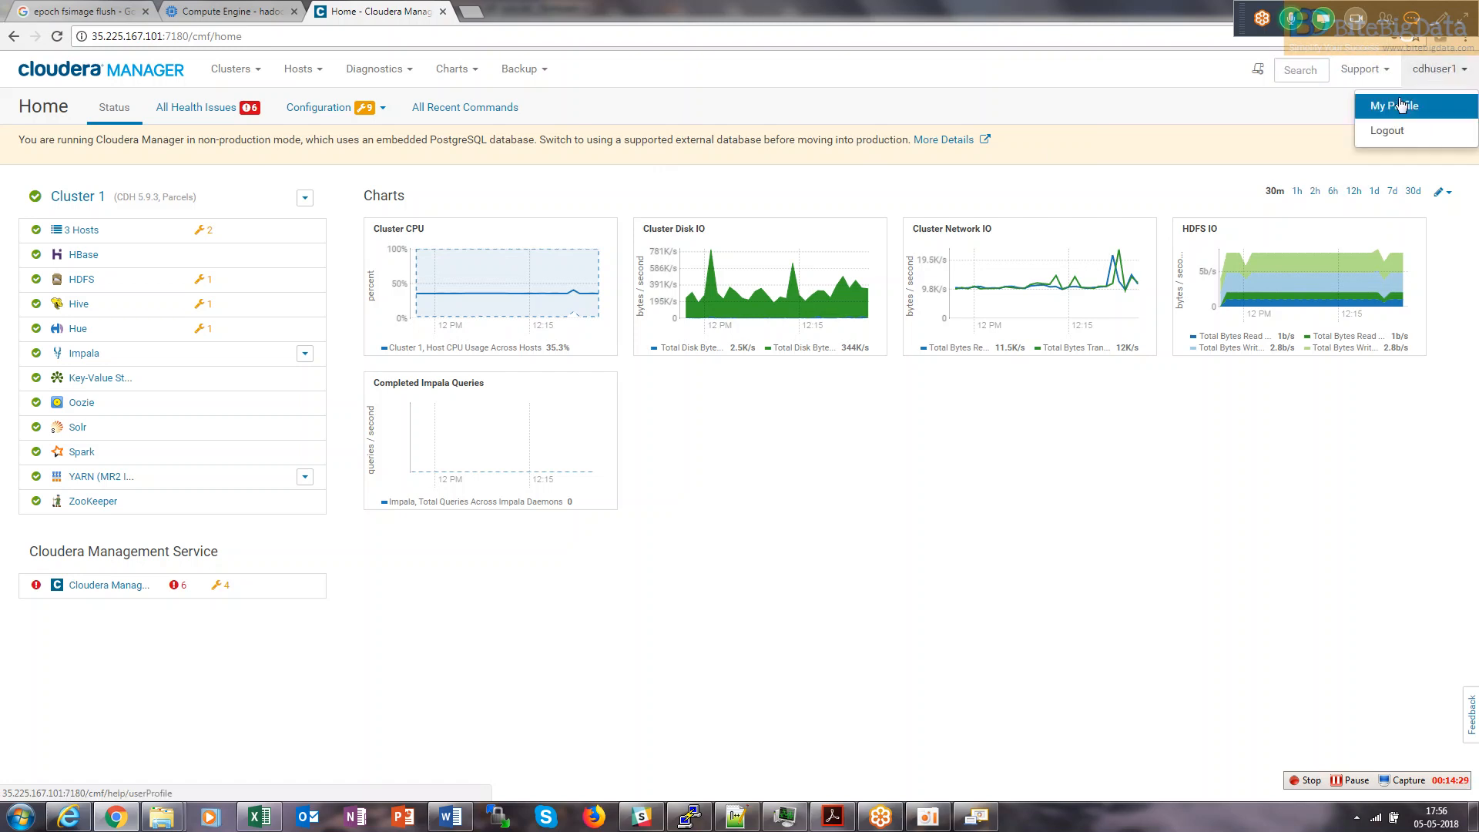
pyautogui.click(1401, 107)
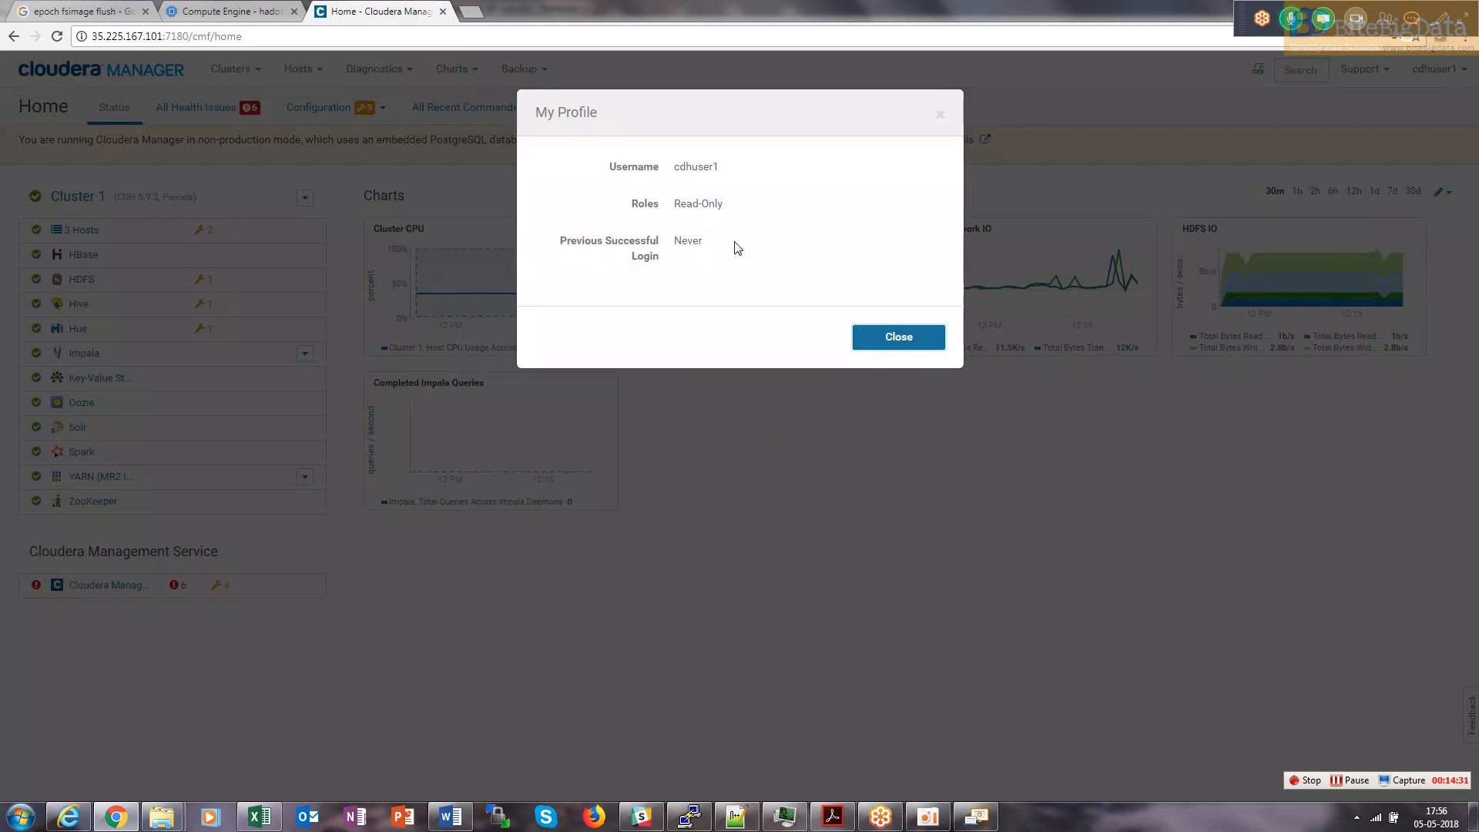
pyautogui.moveTo(673, 204); pyautogui.dragTo(732, 210)
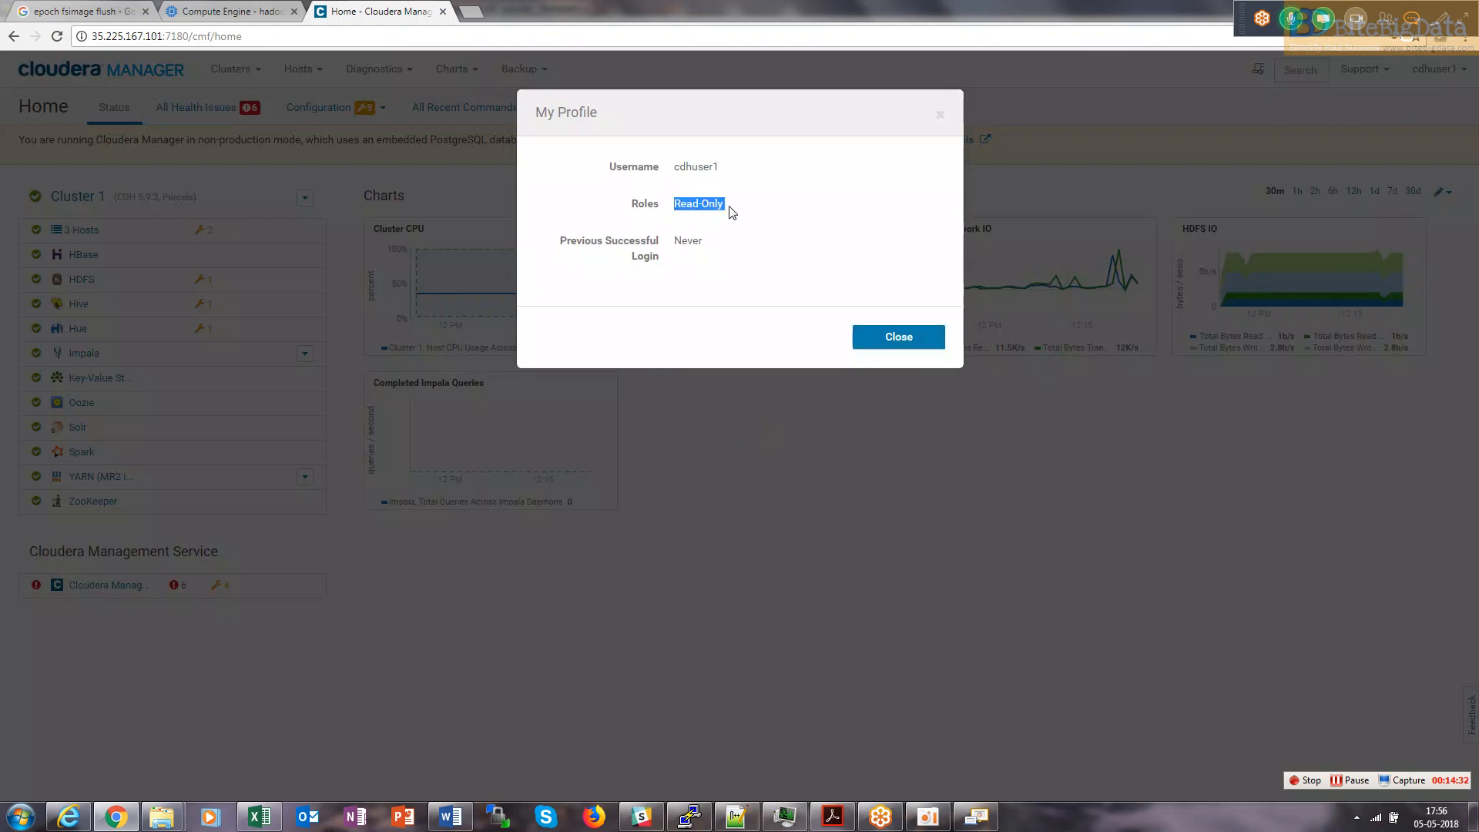
pyautogui.click(899, 339)
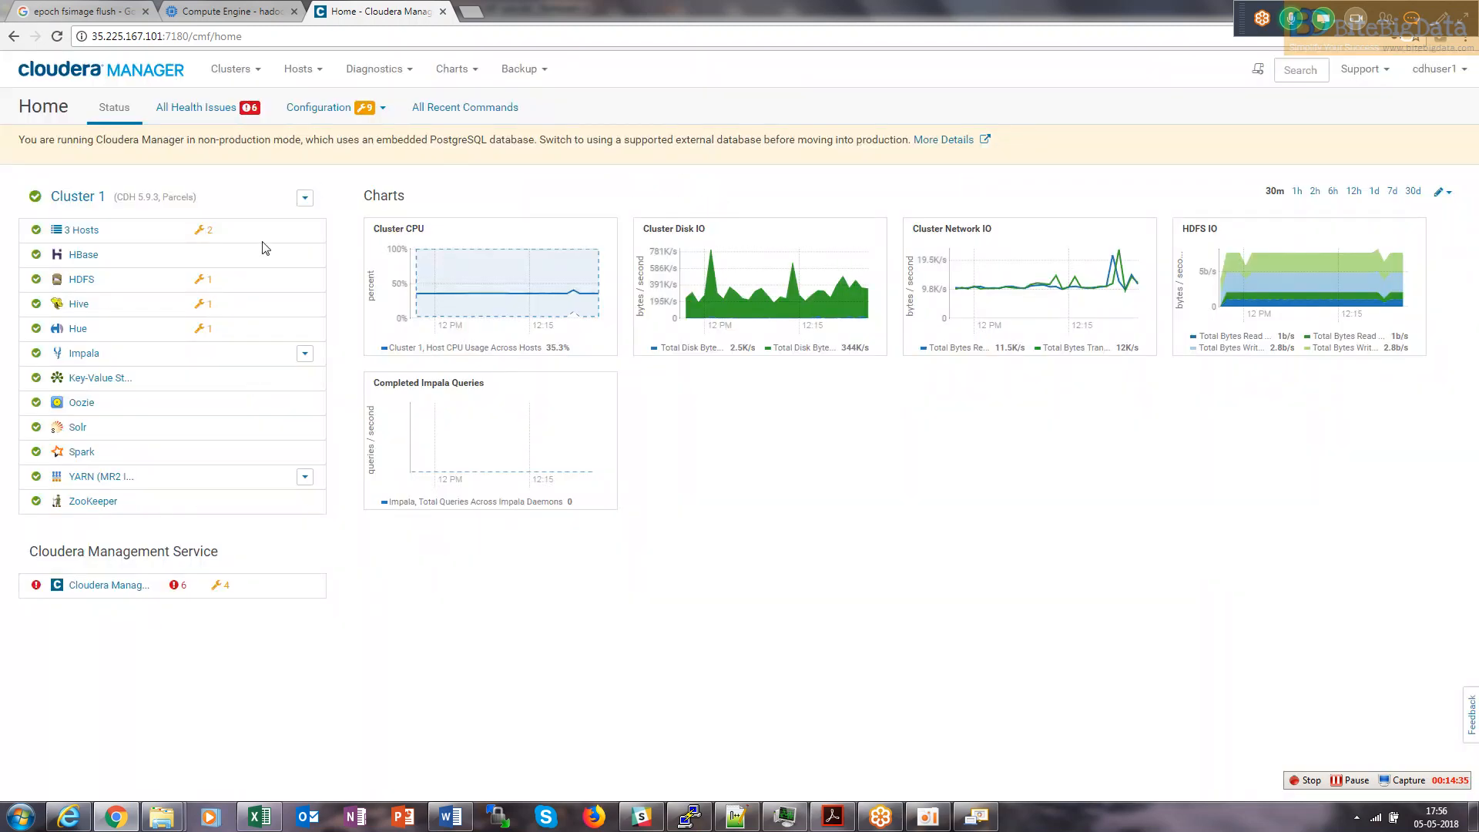
pyautogui.click(305, 198)
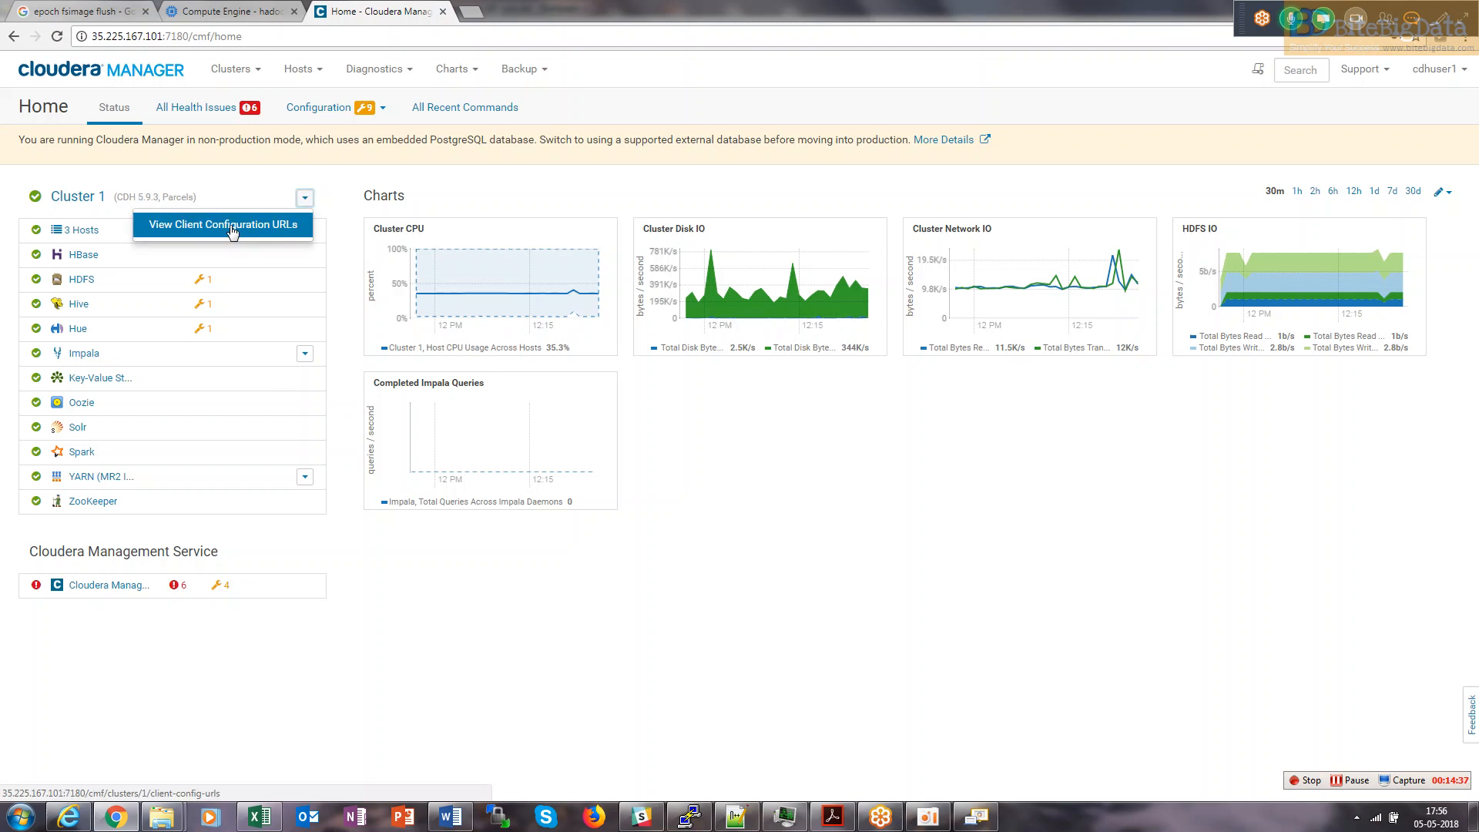
pyautogui.click(305, 353)
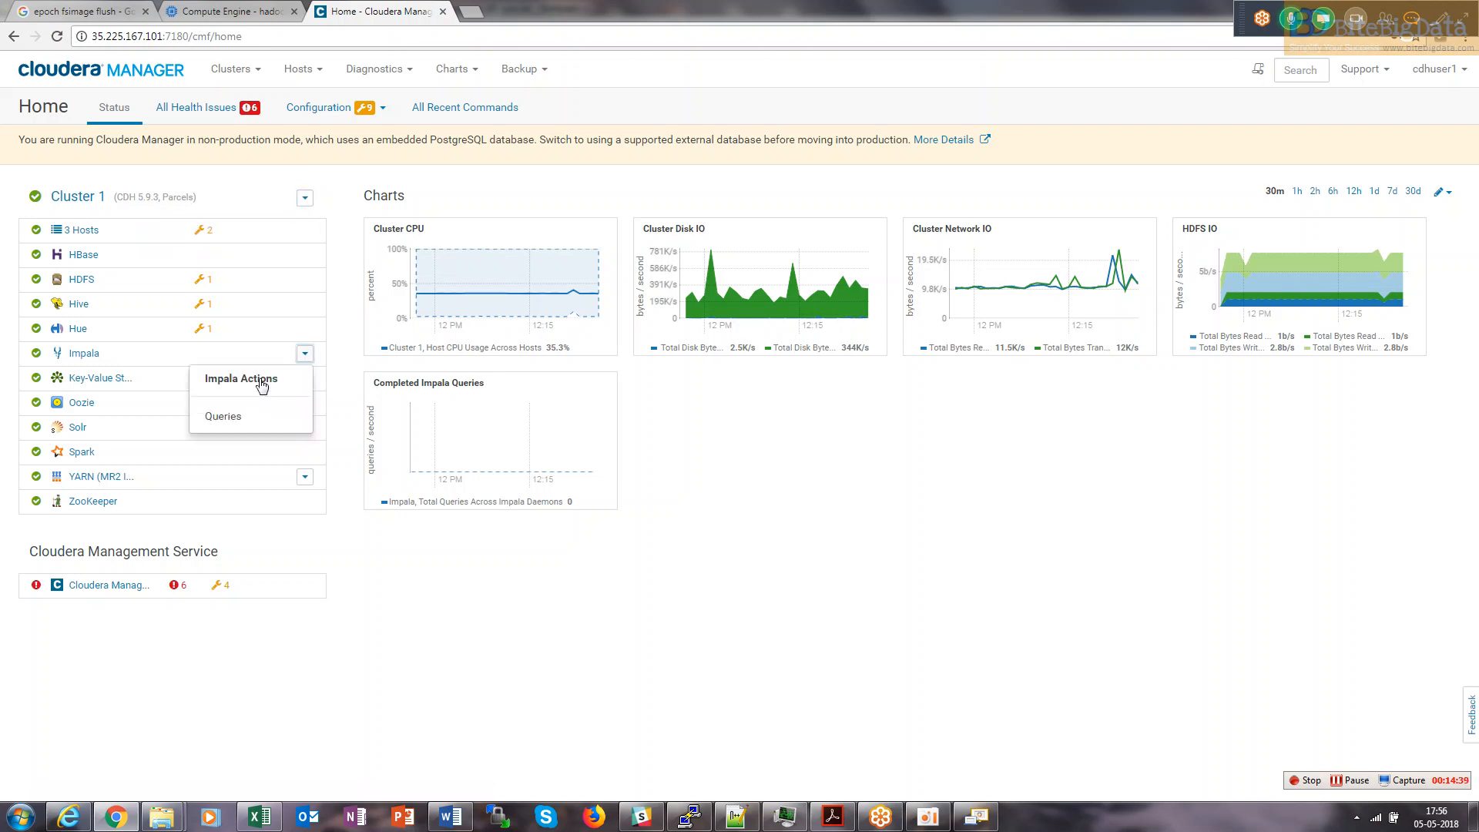
pyautogui.click(305, 477)
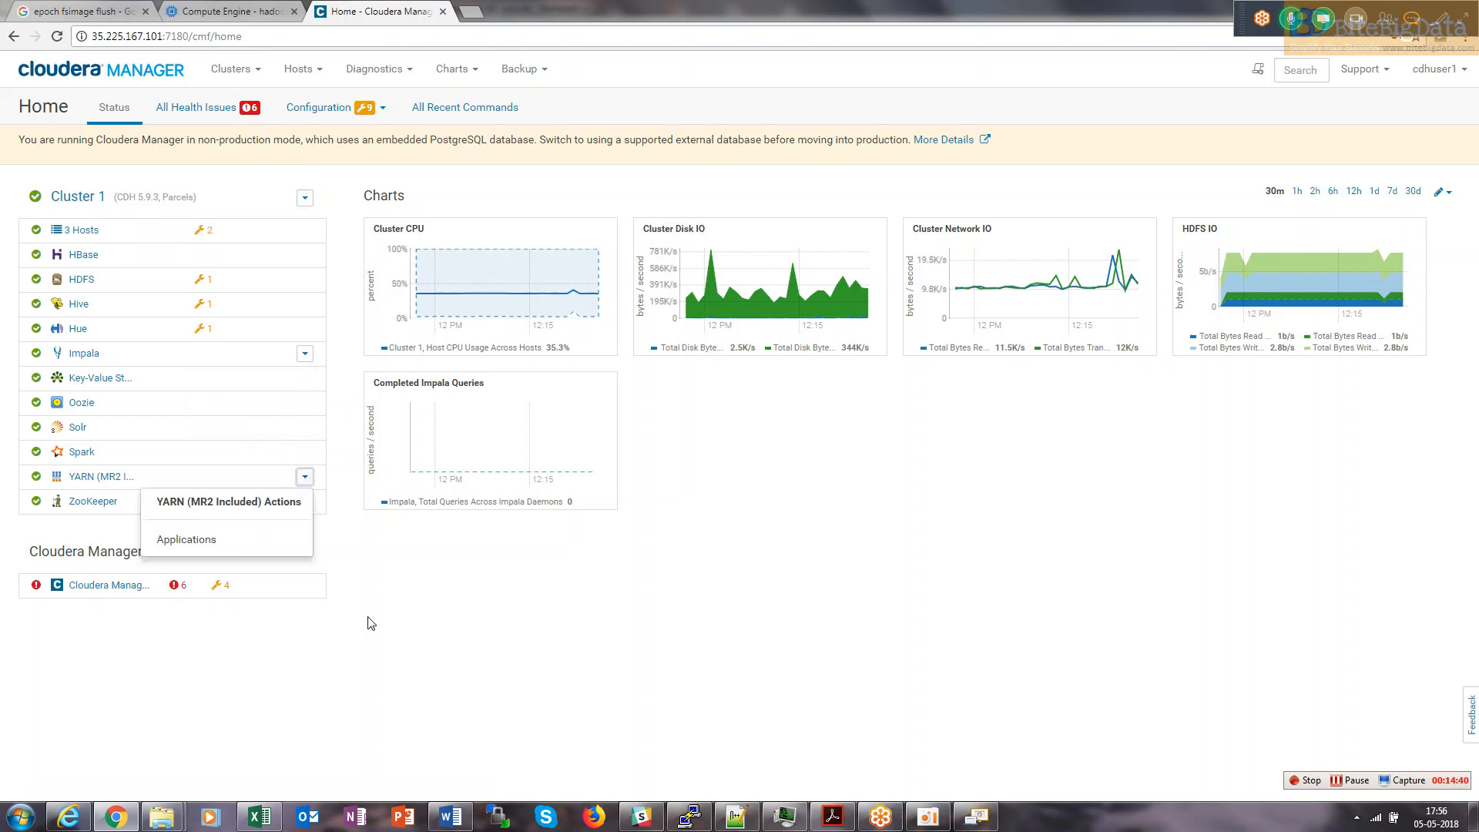
pyautogui.click(740, 580)
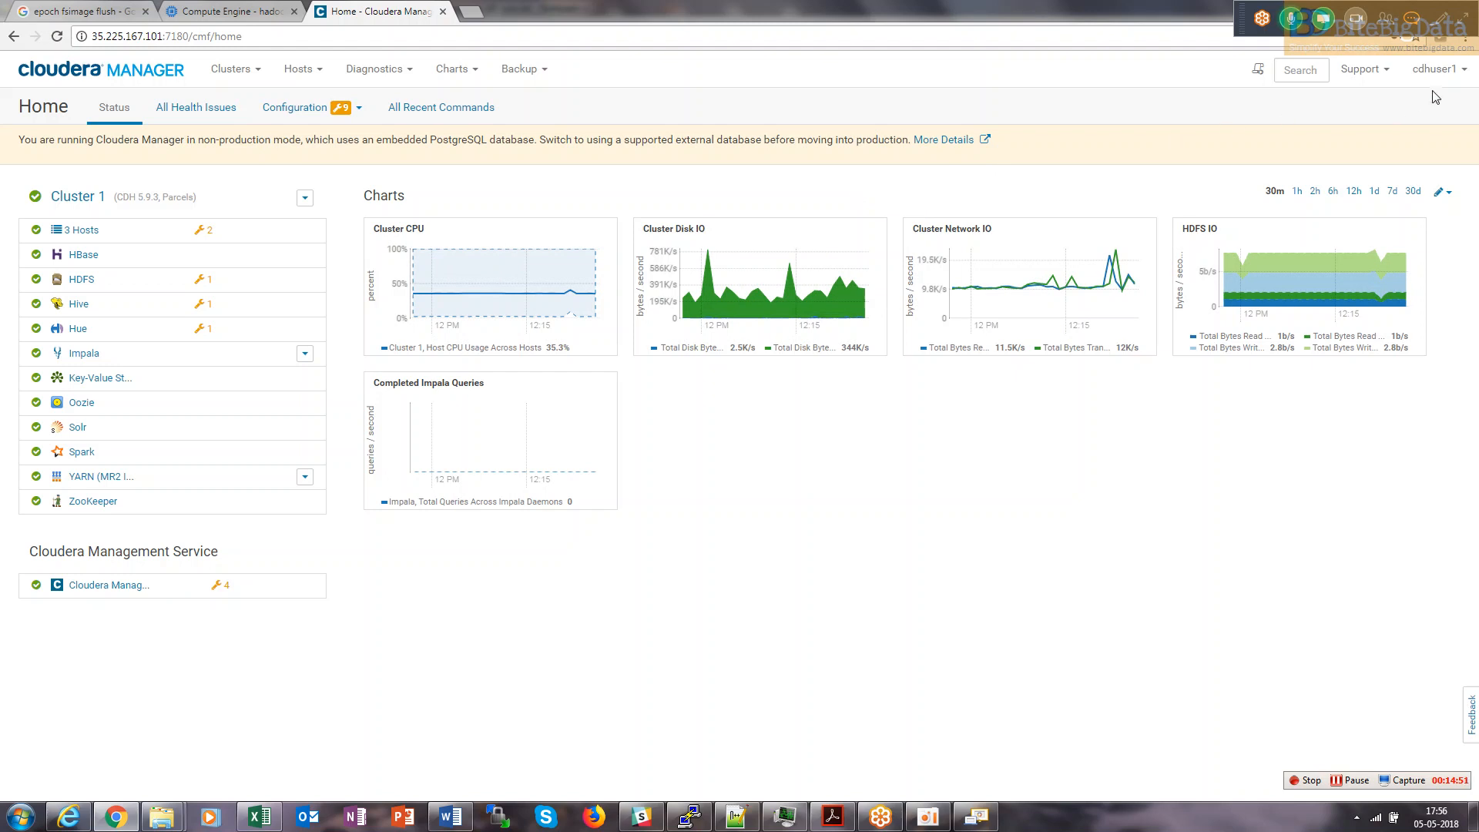
pyautogui.click(1452, 77)
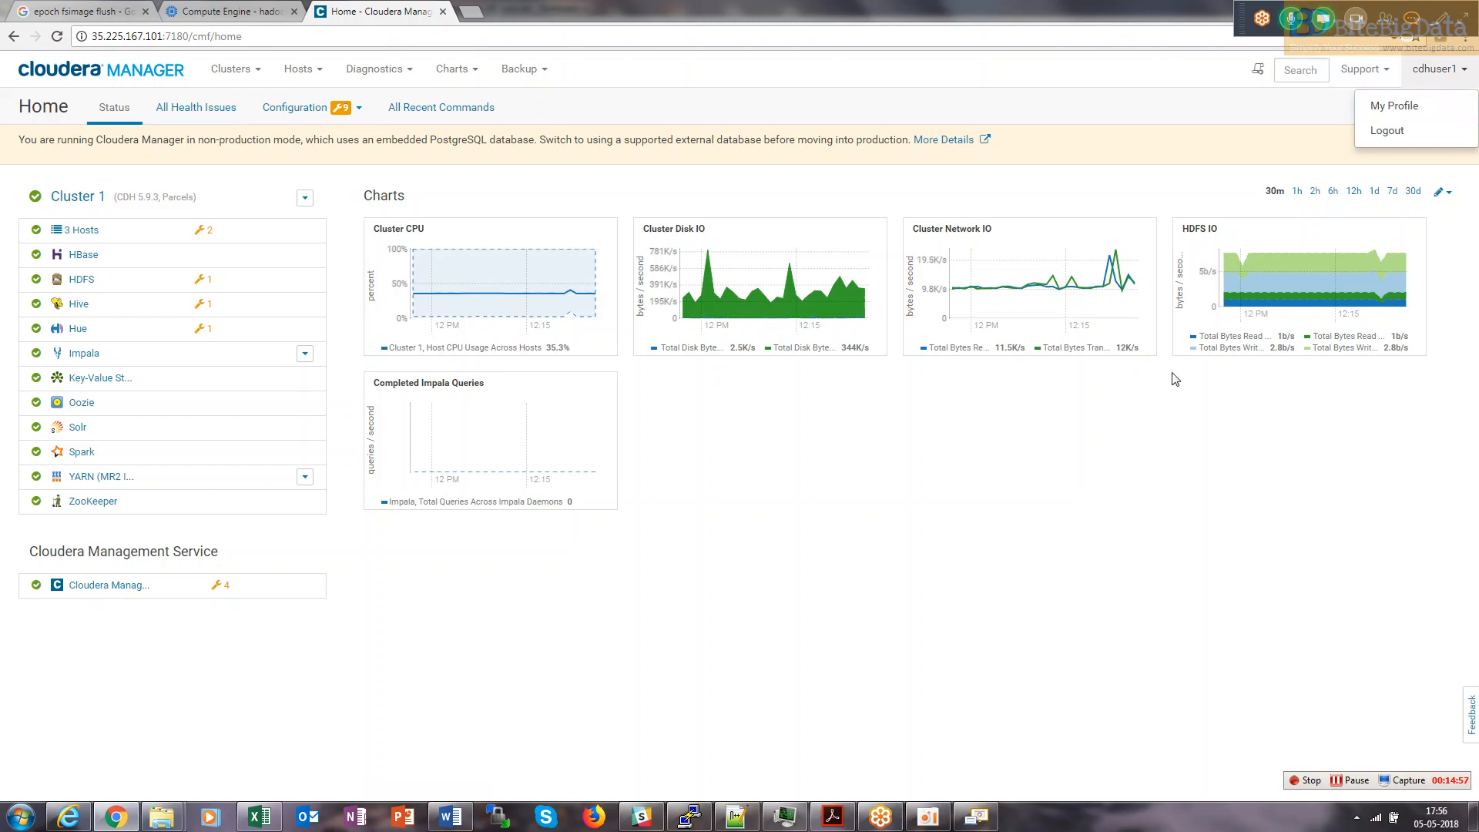
pyautogui.click(1291, 20)
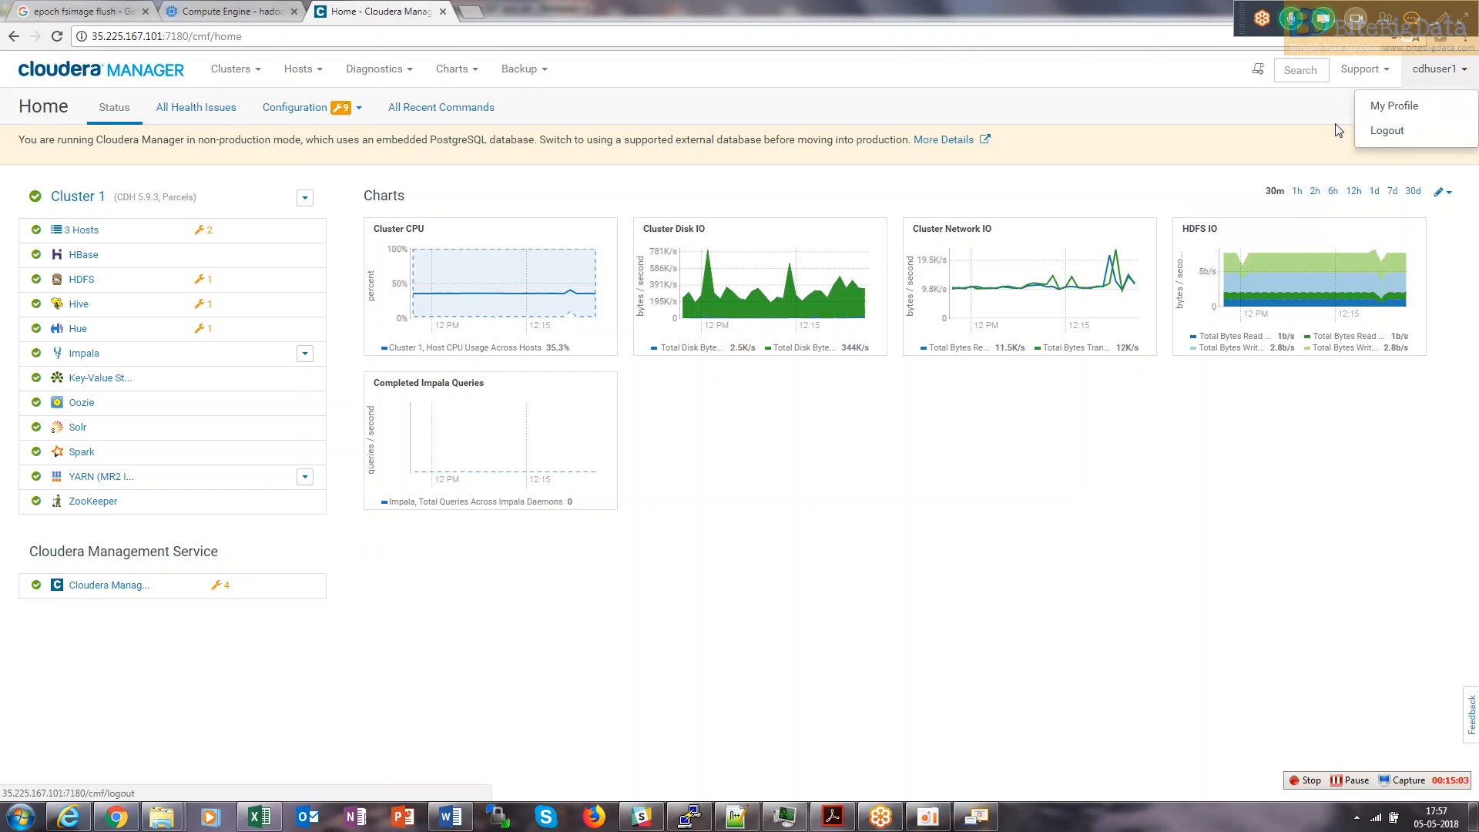
pyautogui.click(1435, 68)
pyautogui.click(1441, 68)
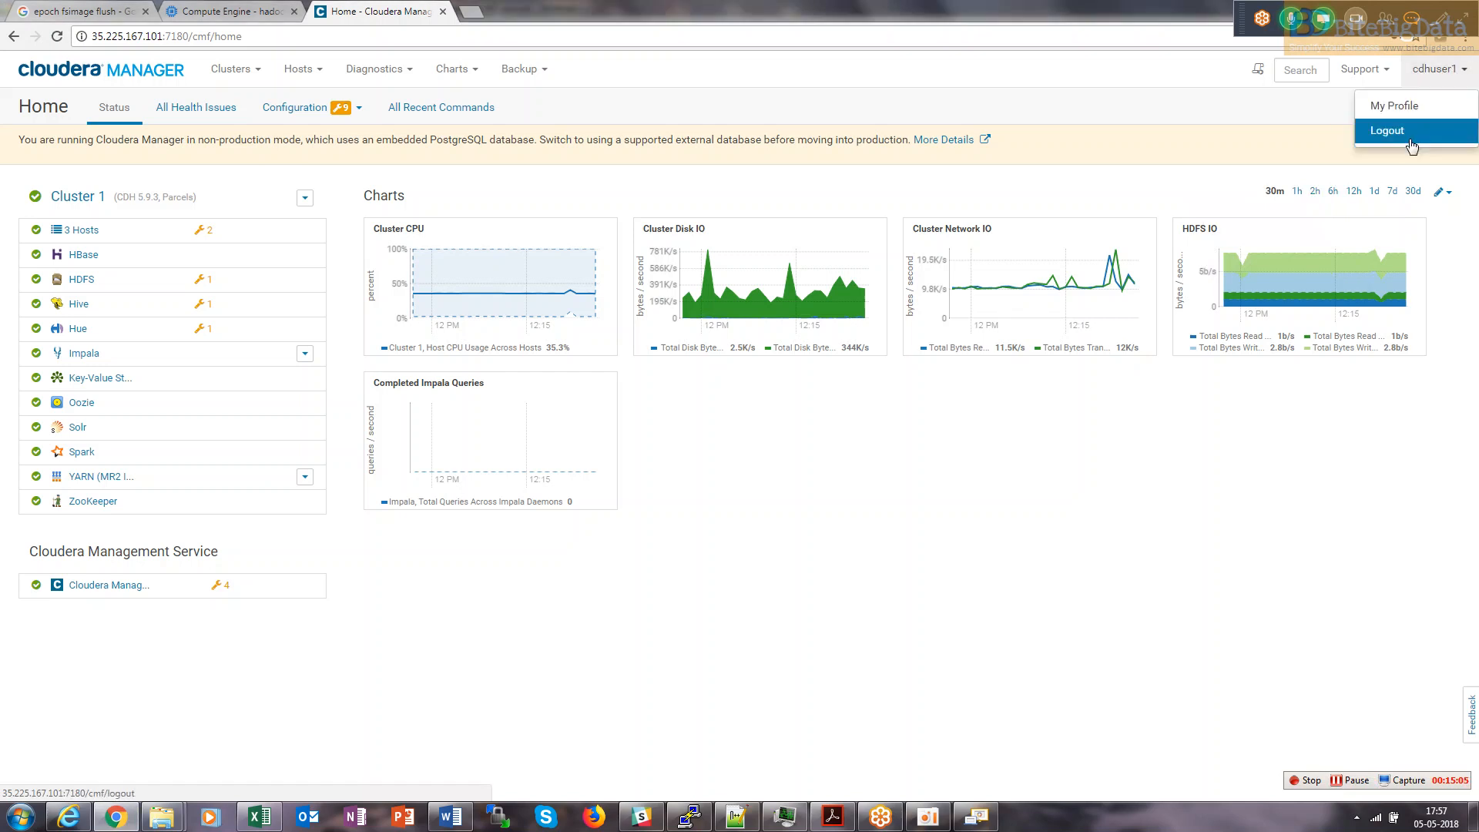
# Log out the Active Directory user and sign back in as admin with the autofilled credentials.
pyautogui.click(1410, 140)
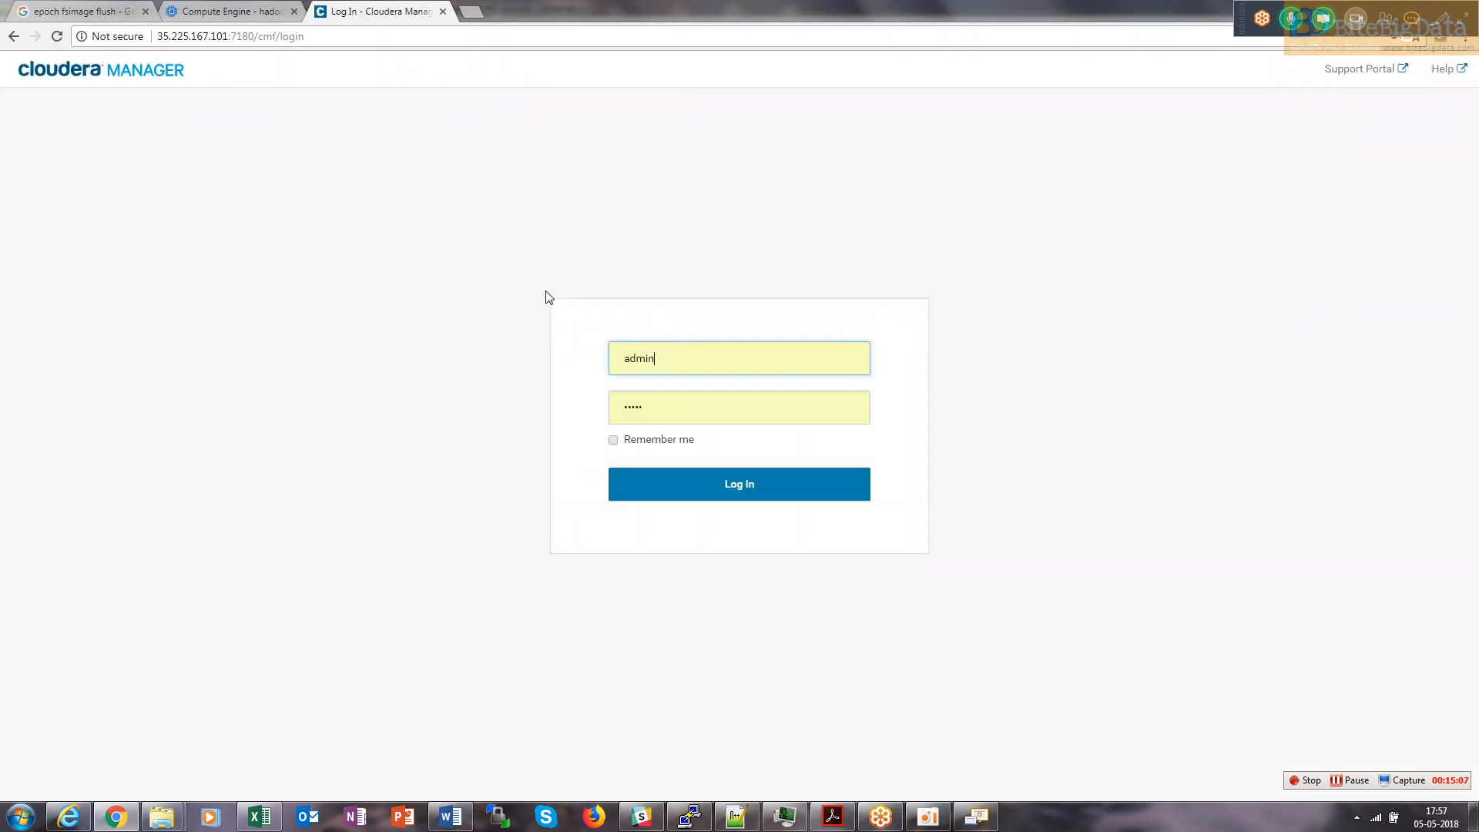
pyautogui.click(673, 487)
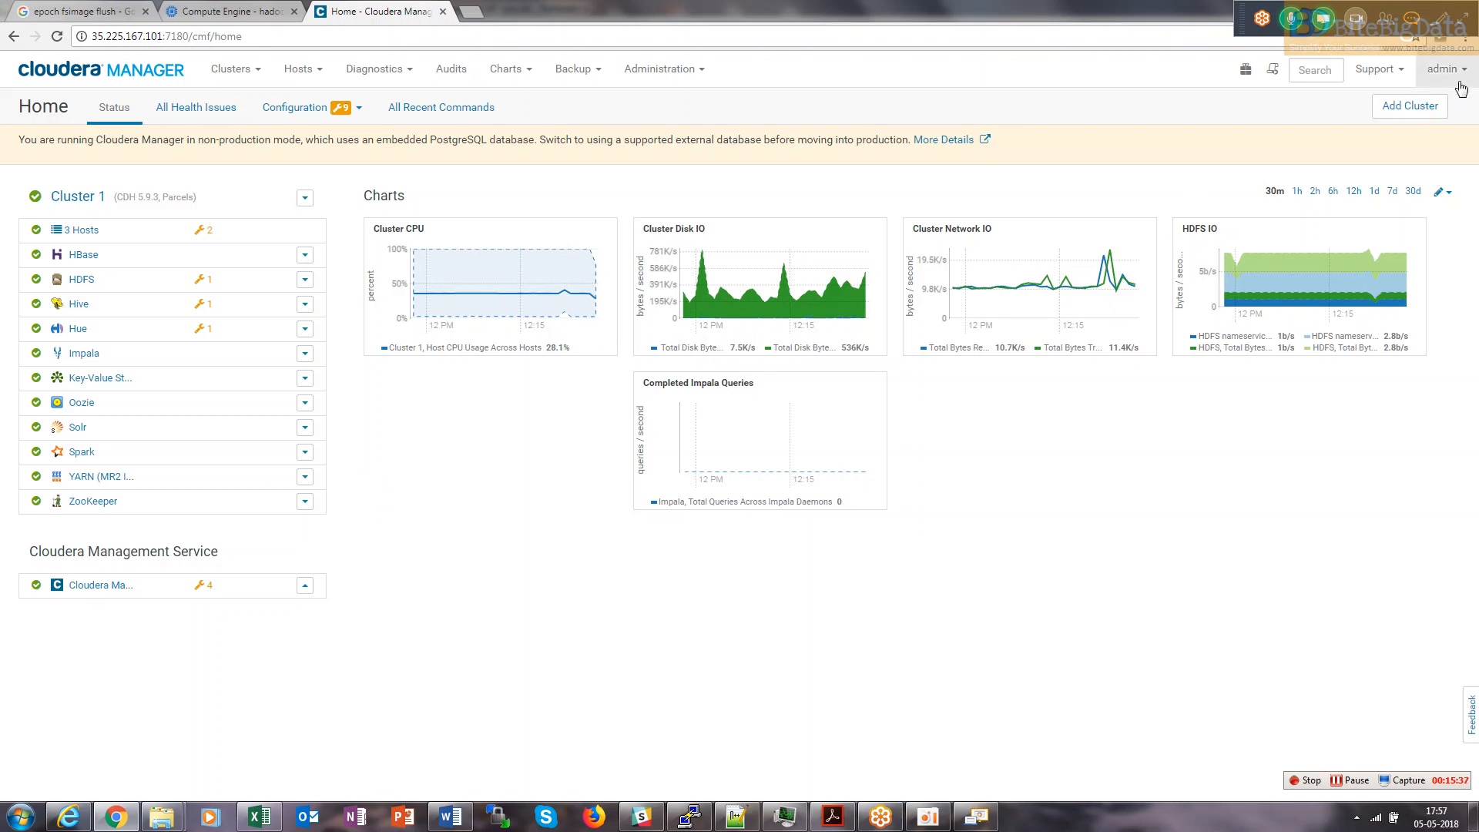
pyautogui.click(305, 198)
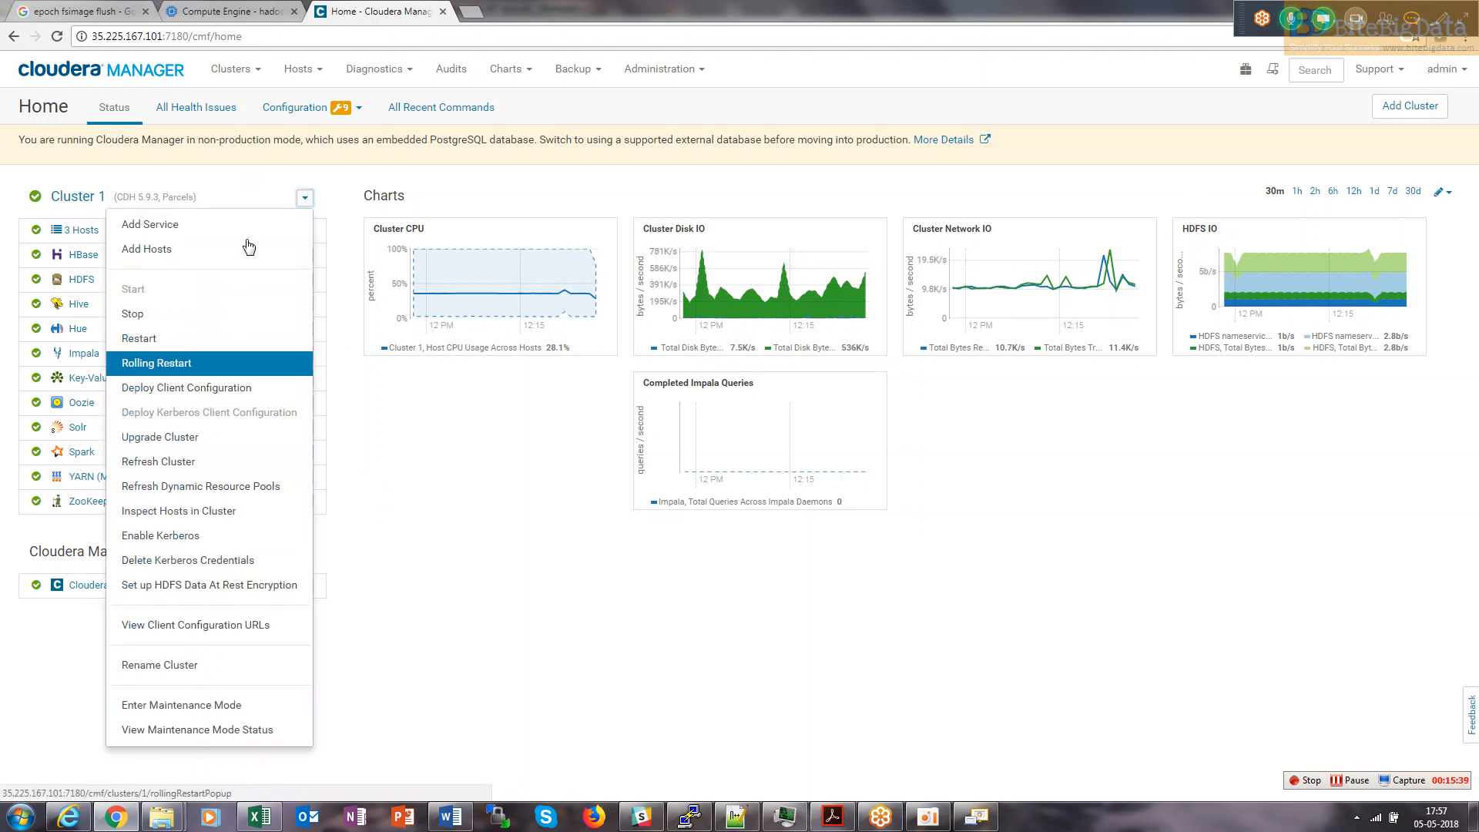
# Open Administration > Users and cancel out of the Add User dialog.
pyautogui.click(497, 517)
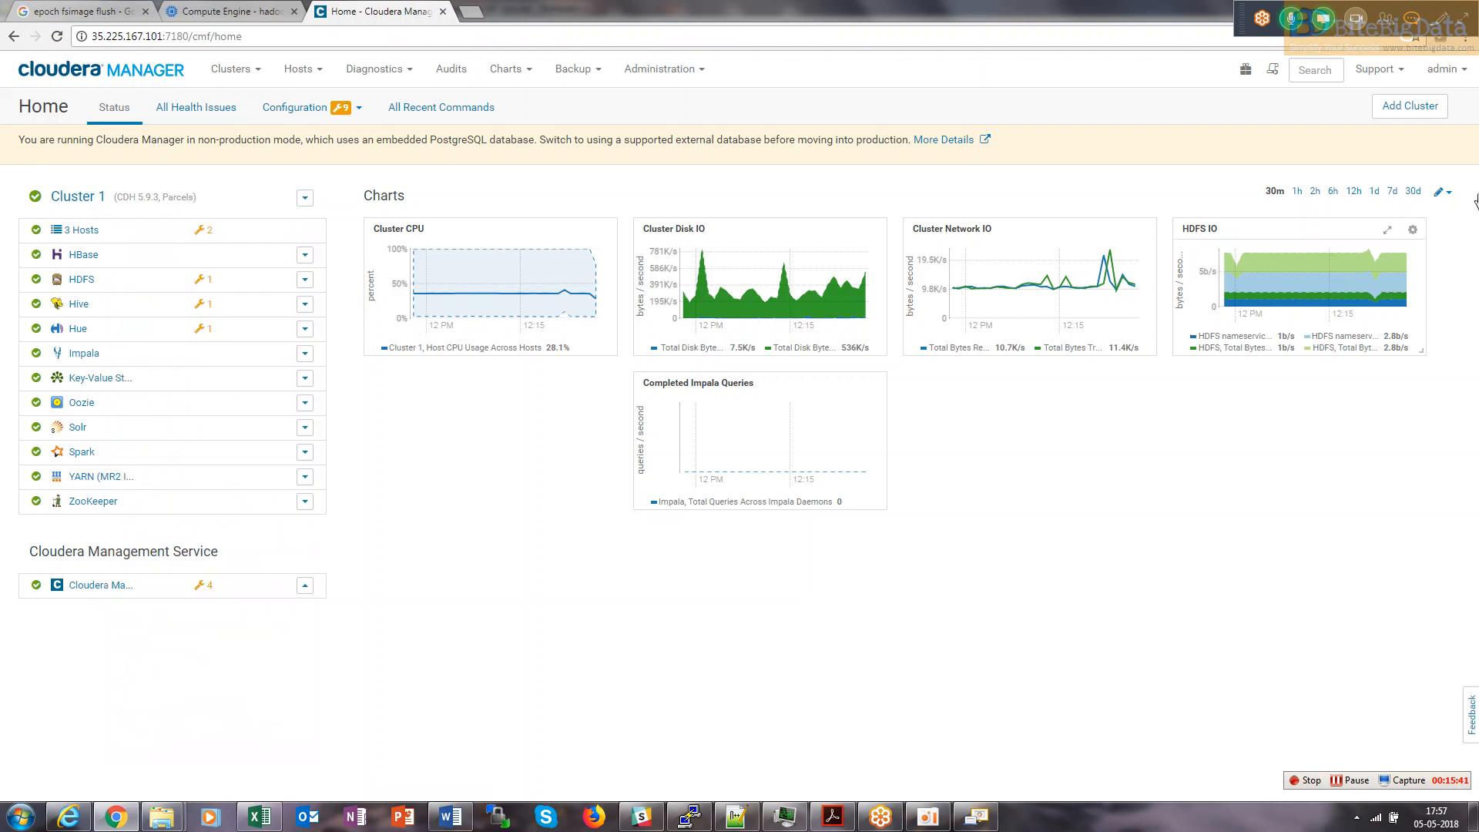
pyautogui.click(1449, 80)
pyautogui.click(701, 73)
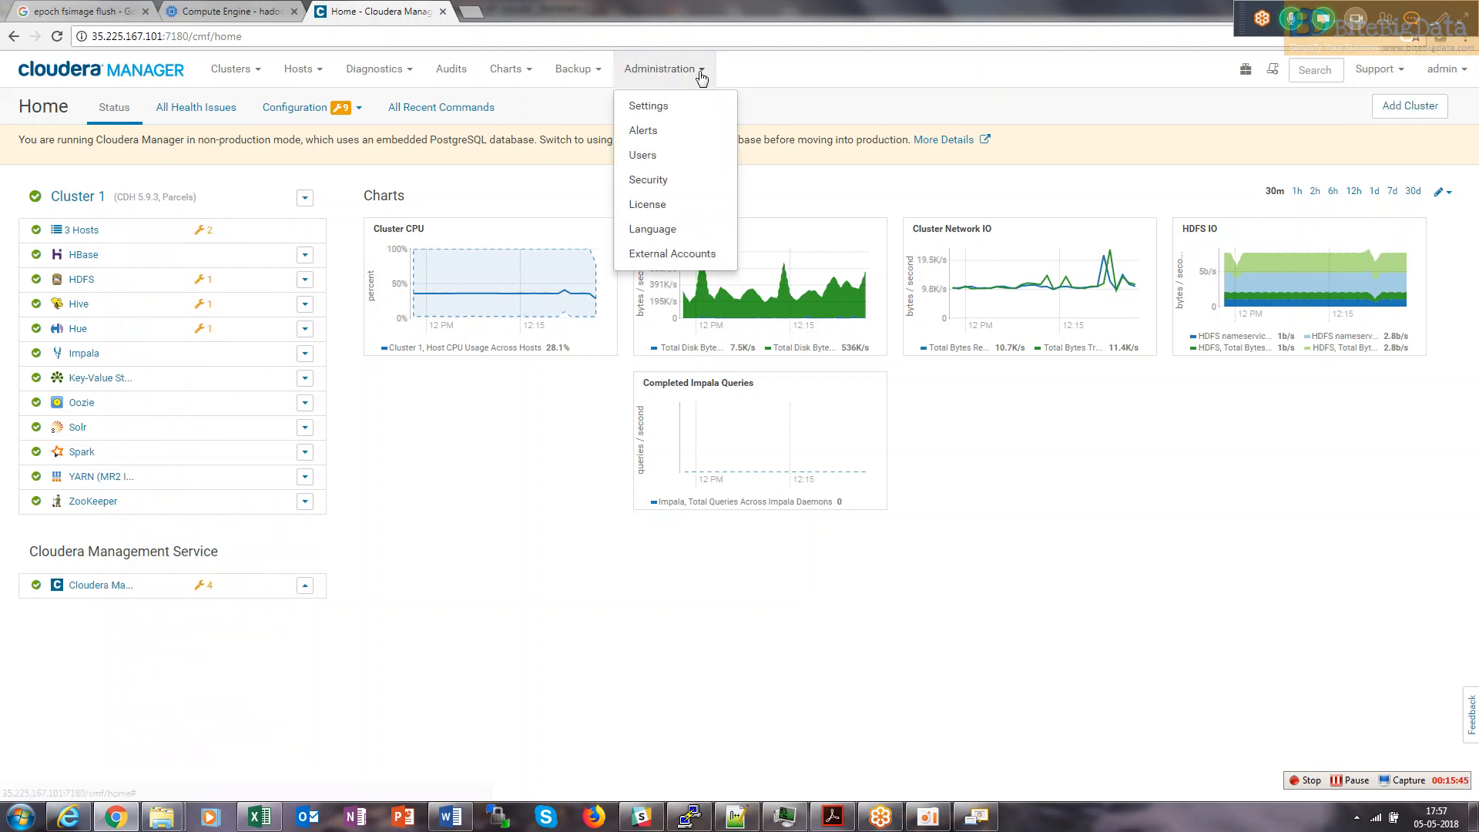
pyautogui.click(665, 155)
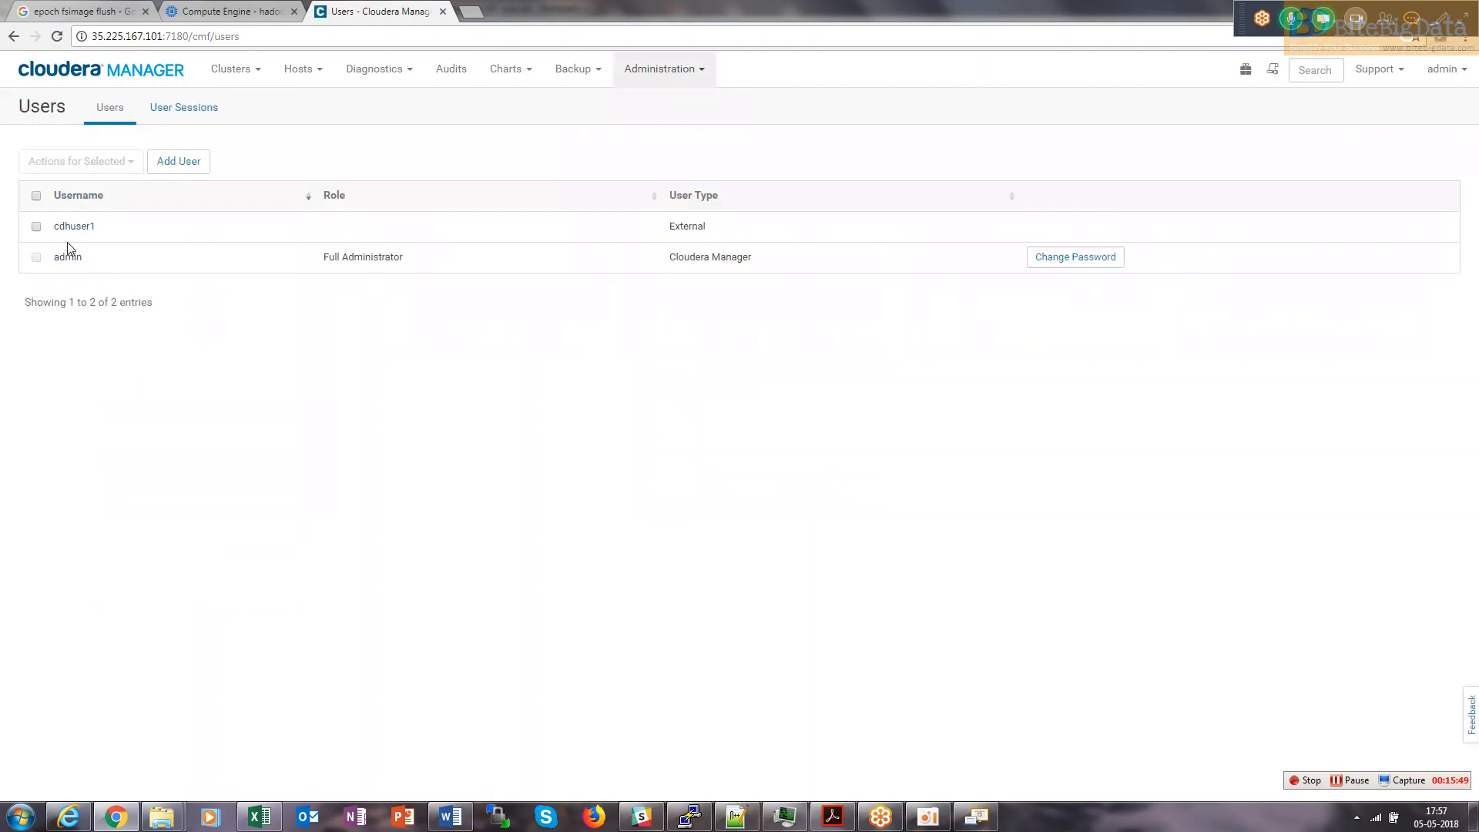
pyautogui.doubleClick(74, 227)
pyautogui.click(176, 163)
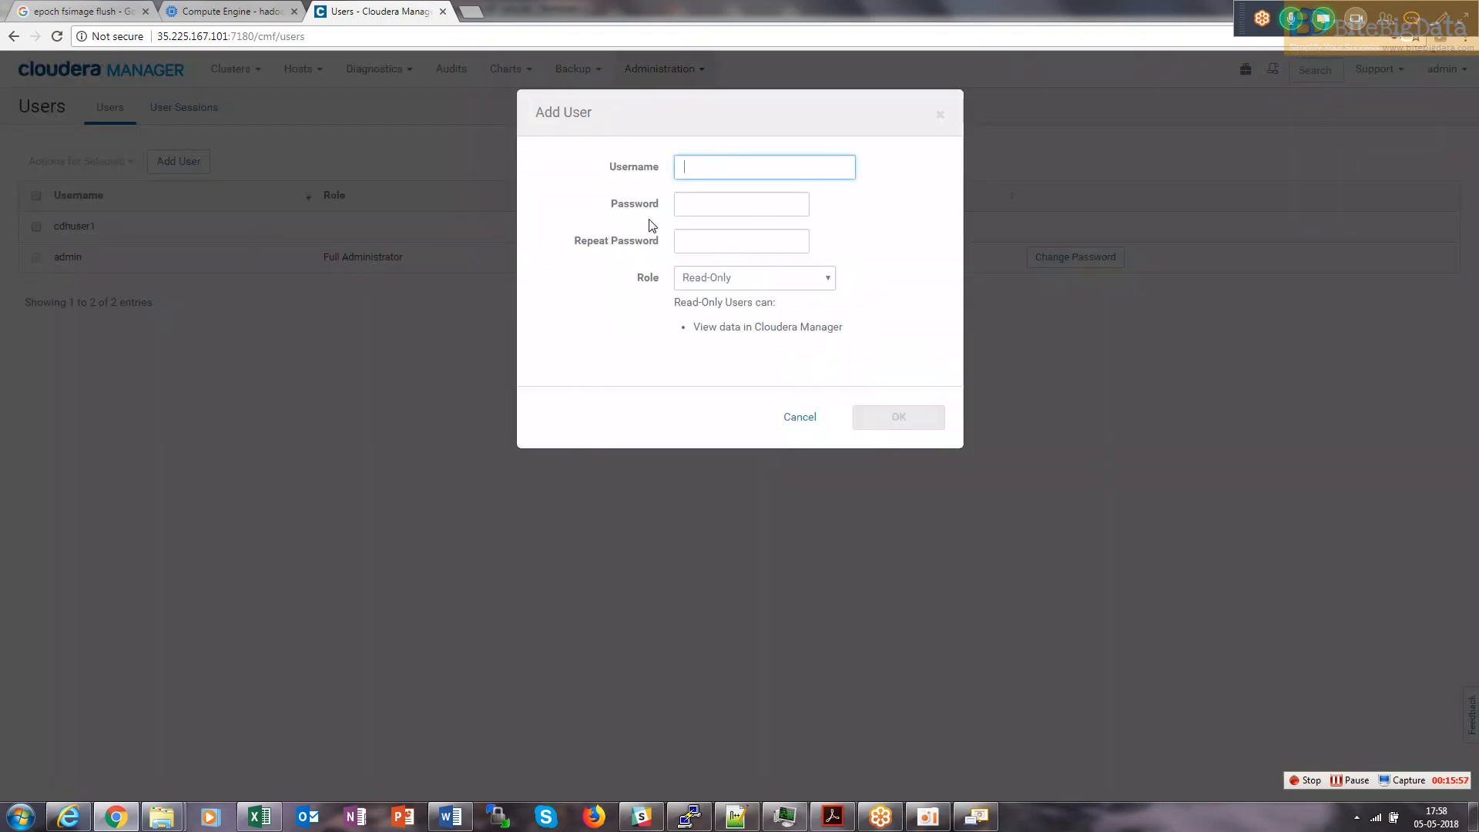
pyautogui.click(794, 417)
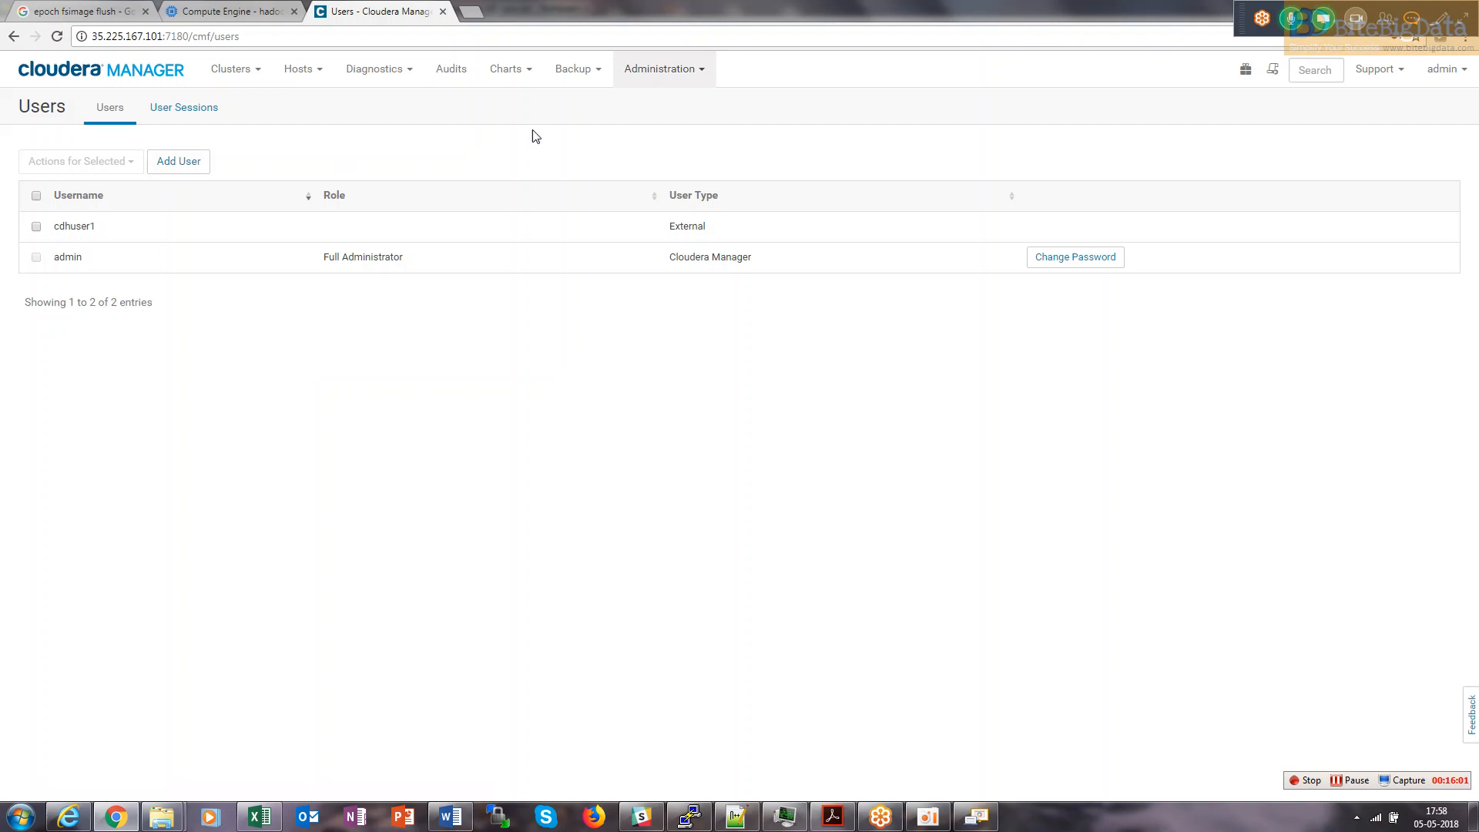
# Look at the User Sessions tab, then return to the Users list.
pyautogui.click(673, 74)
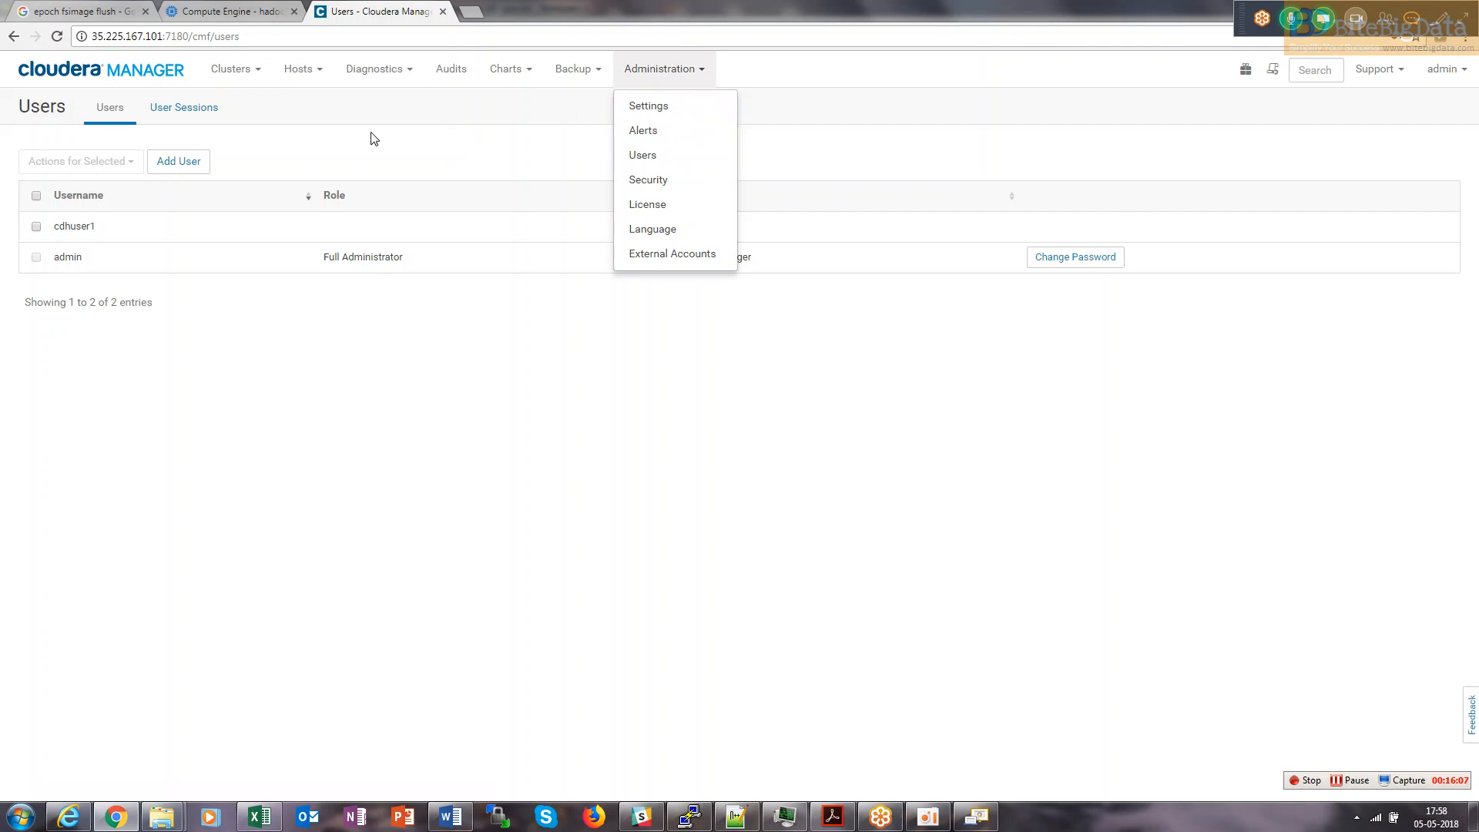
pyautogui.click(1442, 70)
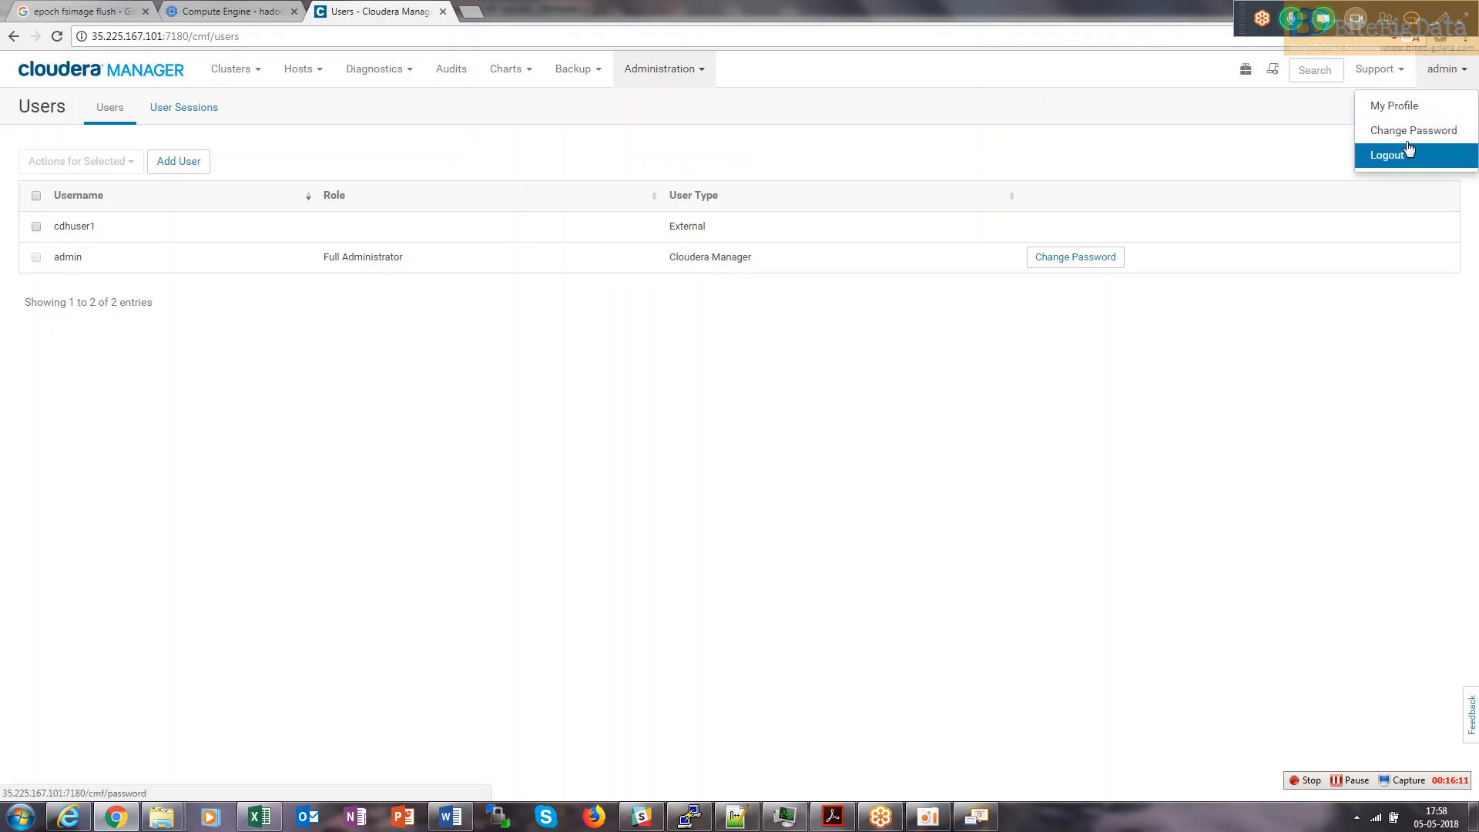
pyautogui.click(1407, 76)
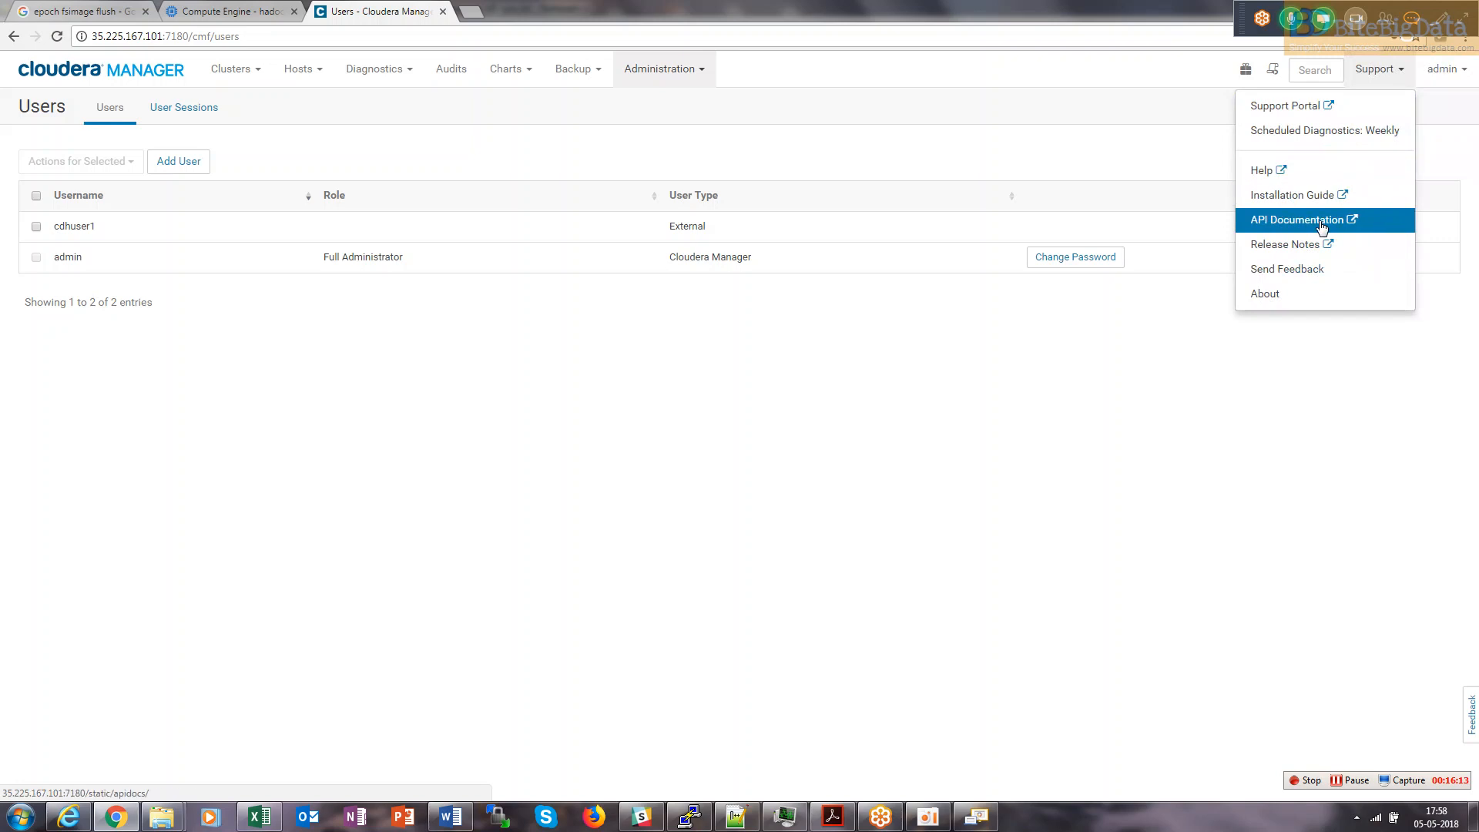
pyautogui.click(1071, 376)
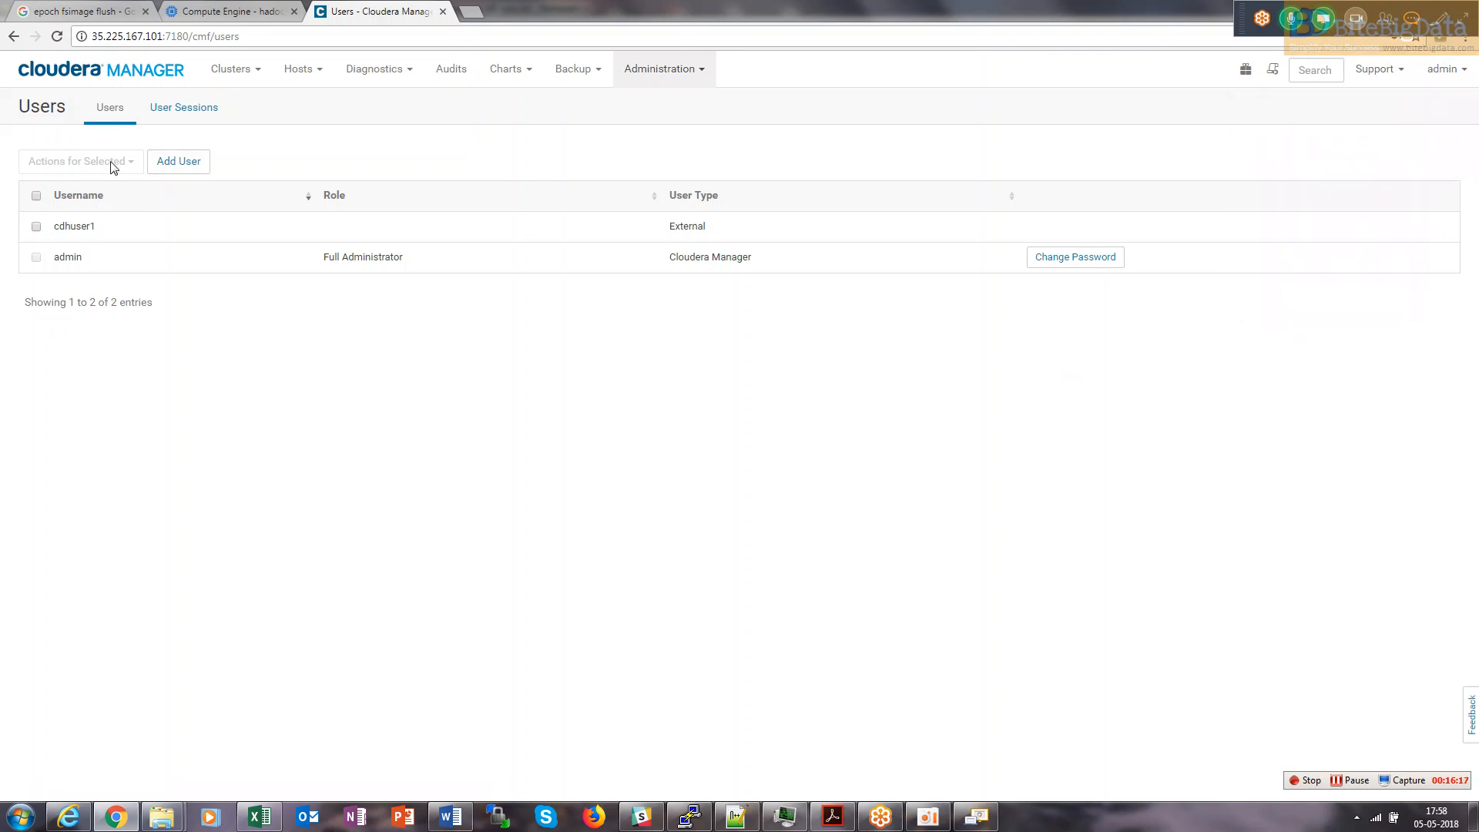
pyautogui.click(191, 120)
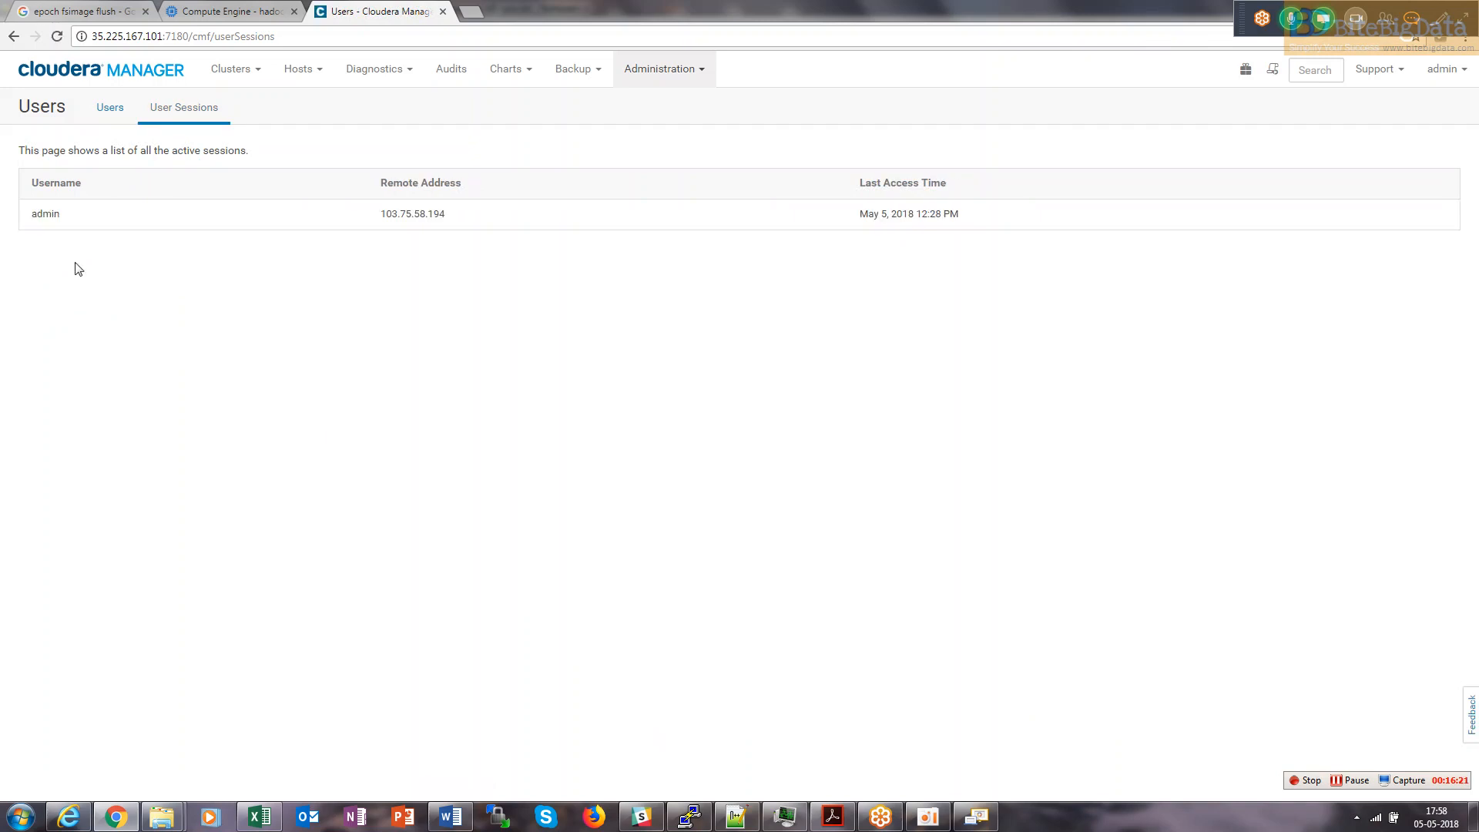
pyautogui.click(107, 114)
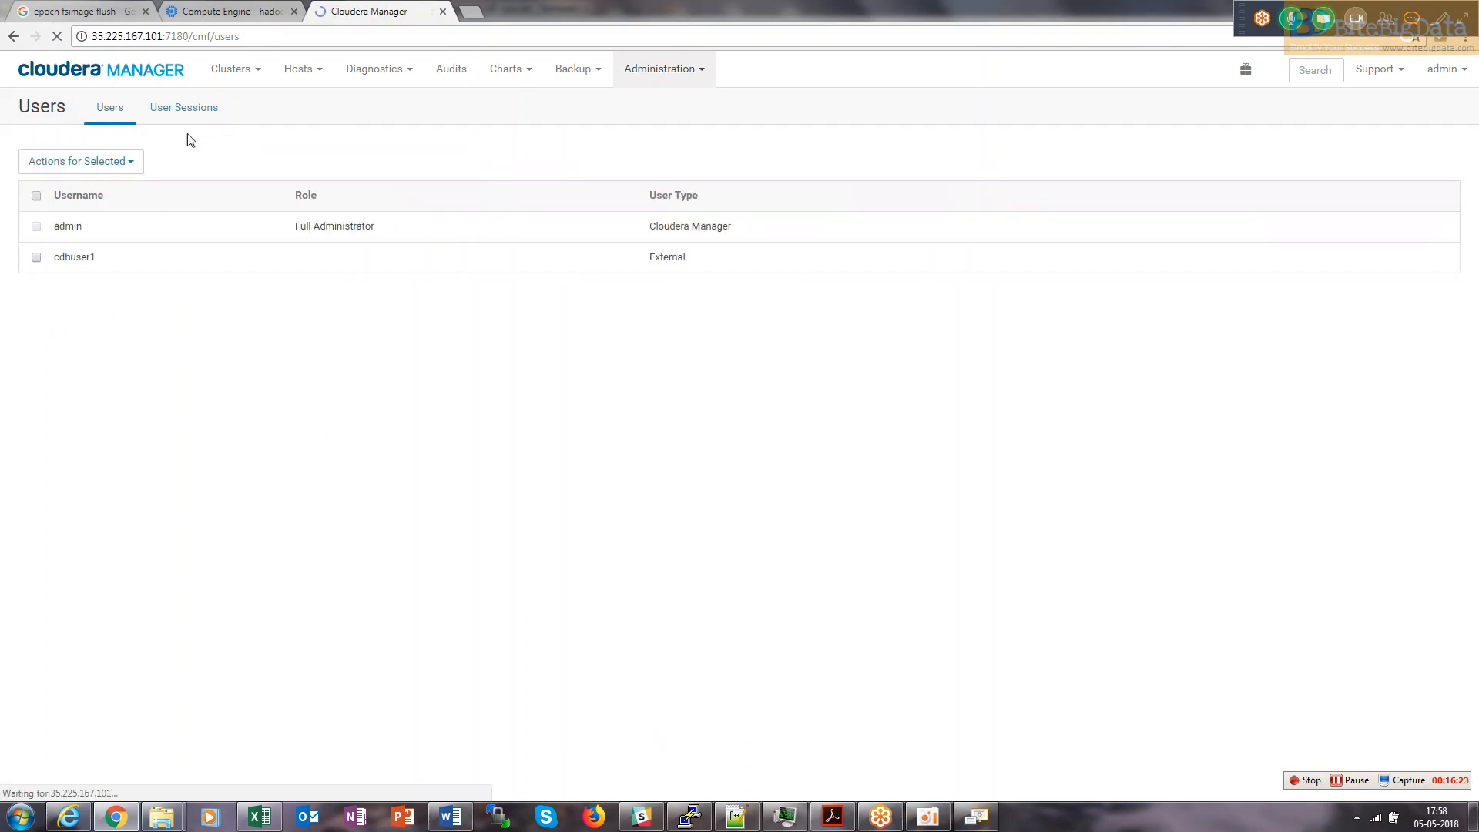
pyautogui.click(689, 83)
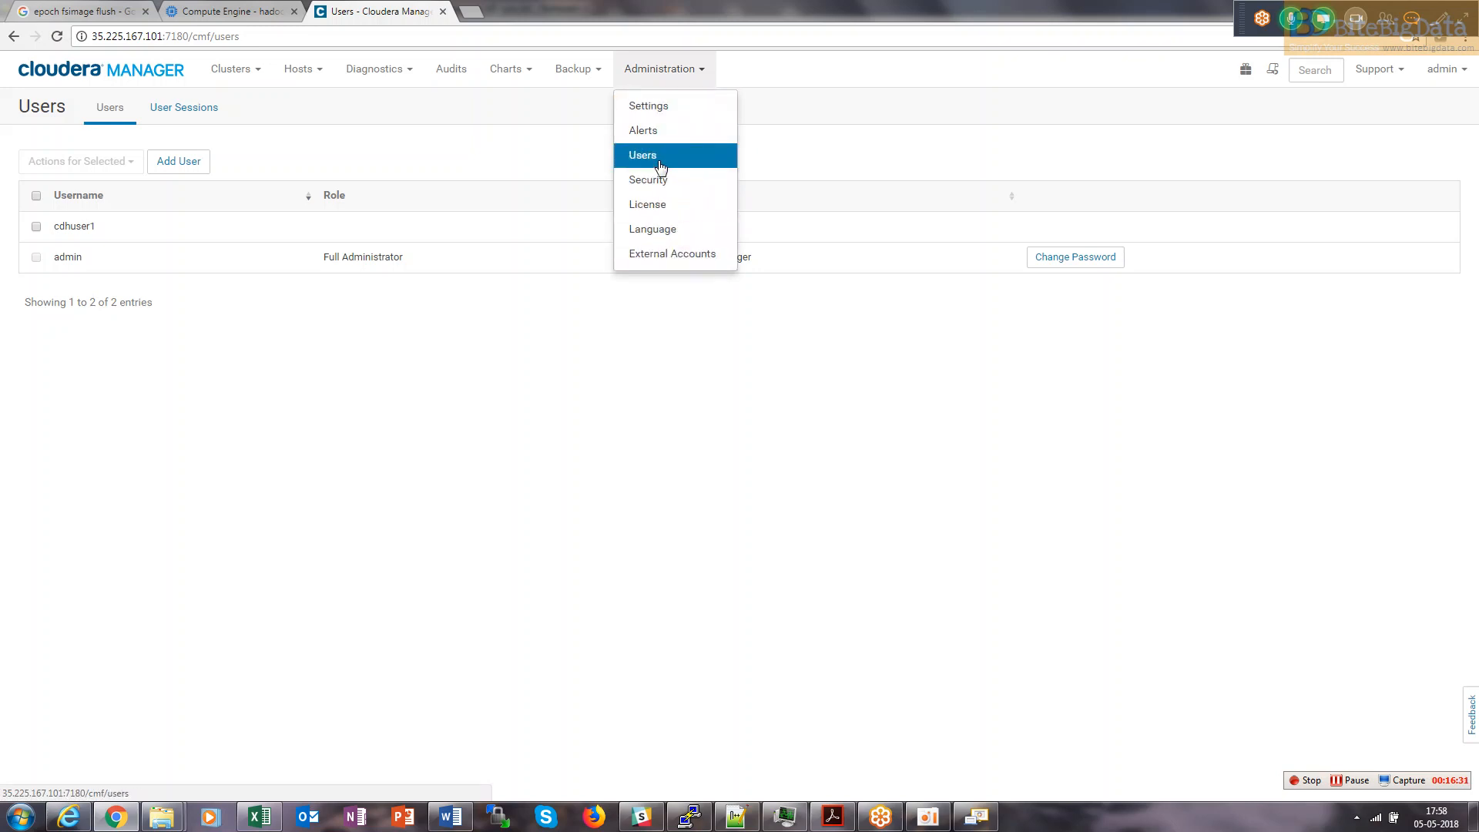
# Select cdhuser1 and assign it the Full Administrator role via Actions for Selected.
pyautogui.click(195, 329)
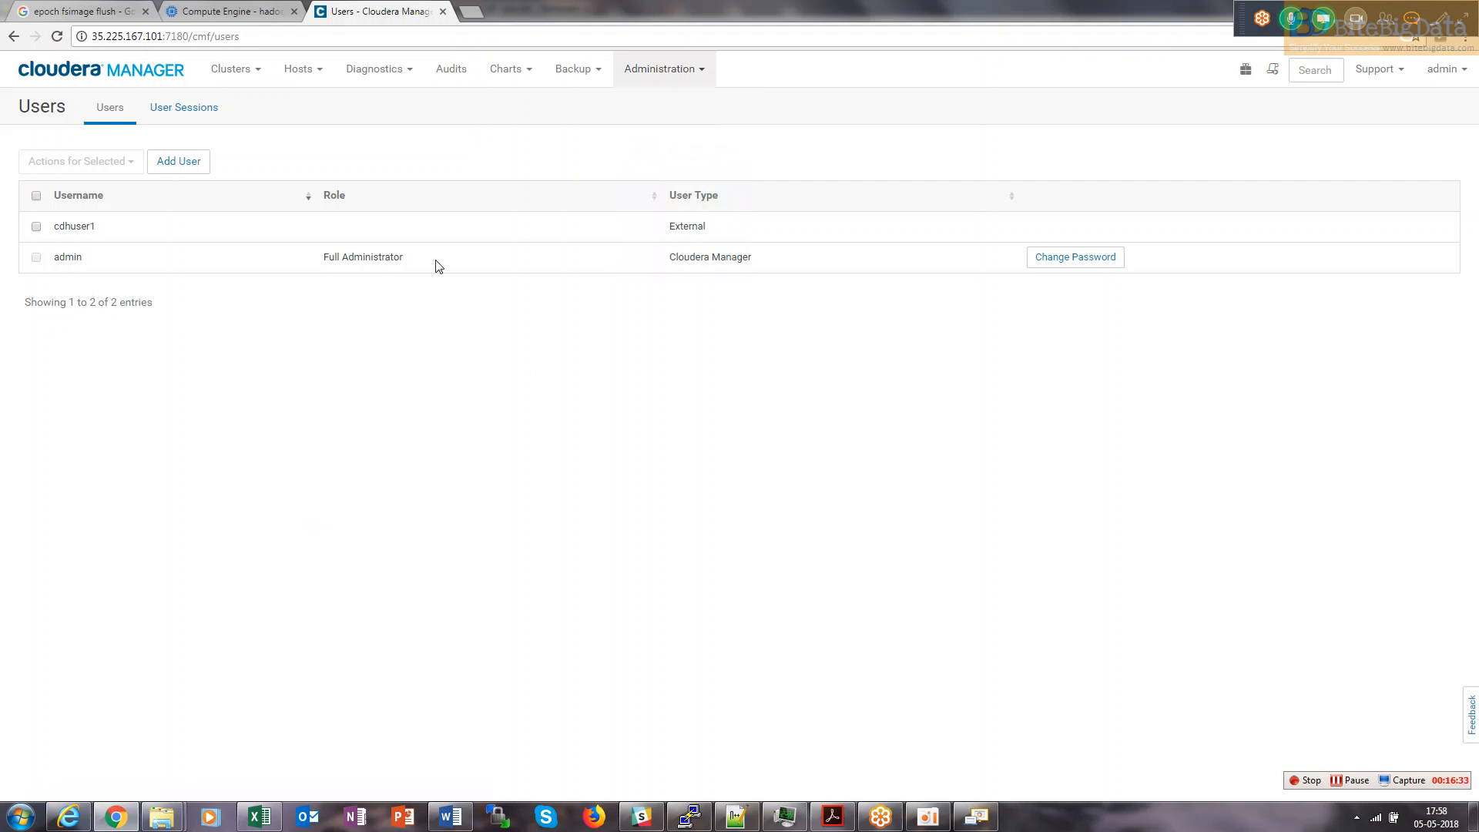
pyautogui.moveTo(99, 231); pyautogui.dragTo(91, 226)
pyautogui.click(35, 226)
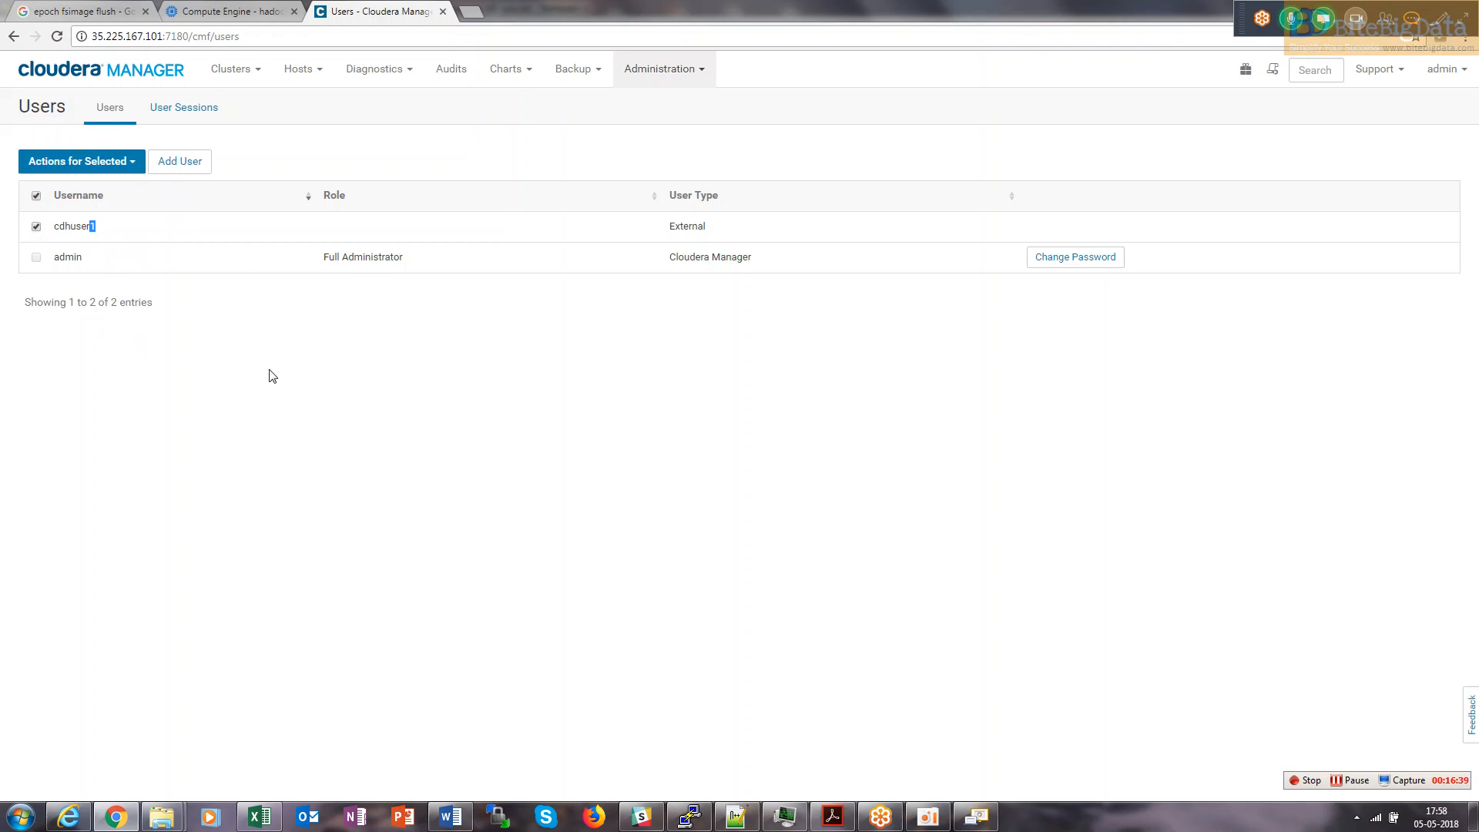
pyautogui.moveTo(709, 230); pyautogui.dragTo(670, 235)
pyautogui.click(92, 167)
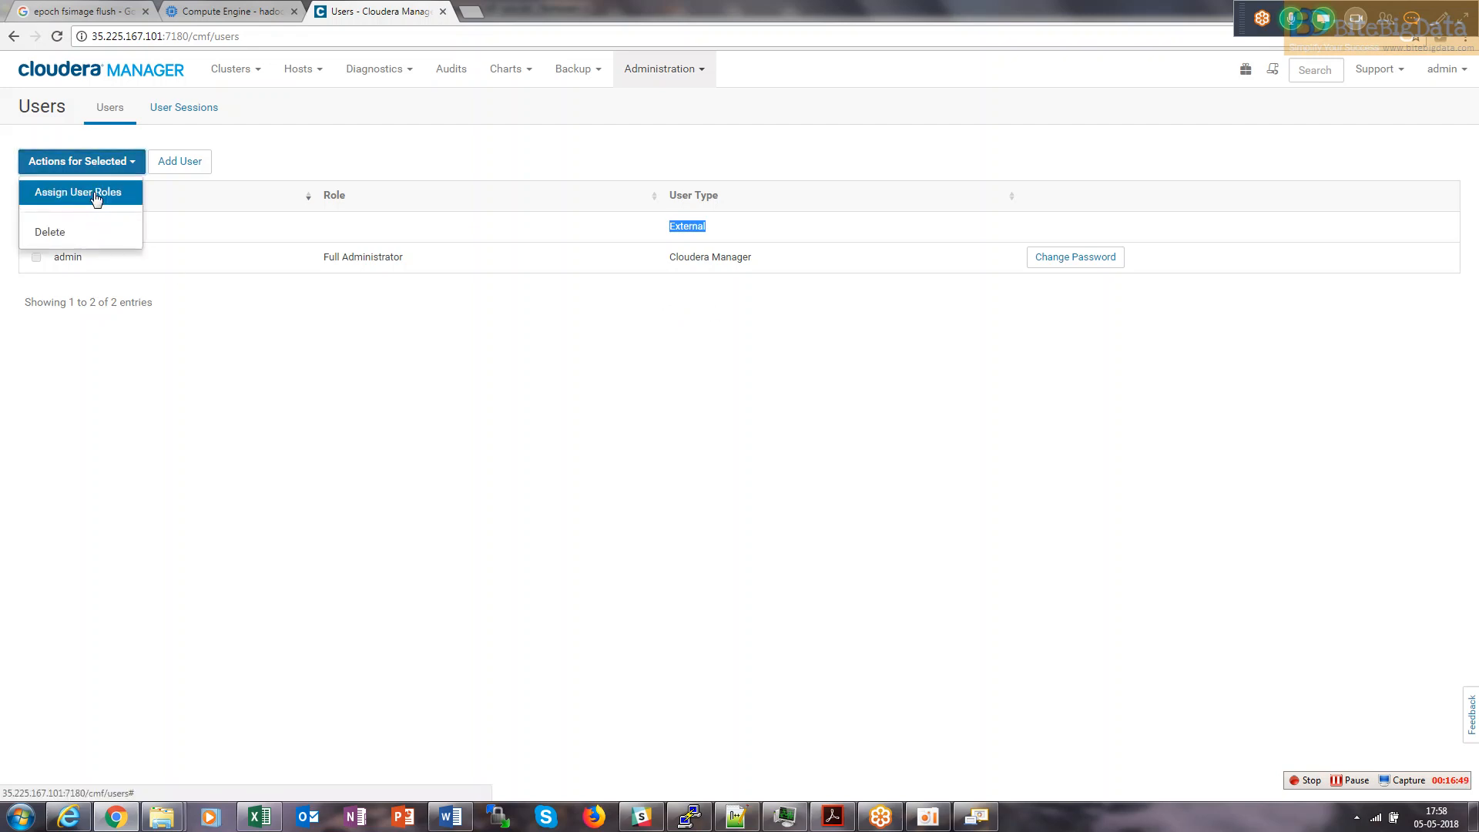
pyautogui.click(105, 319)
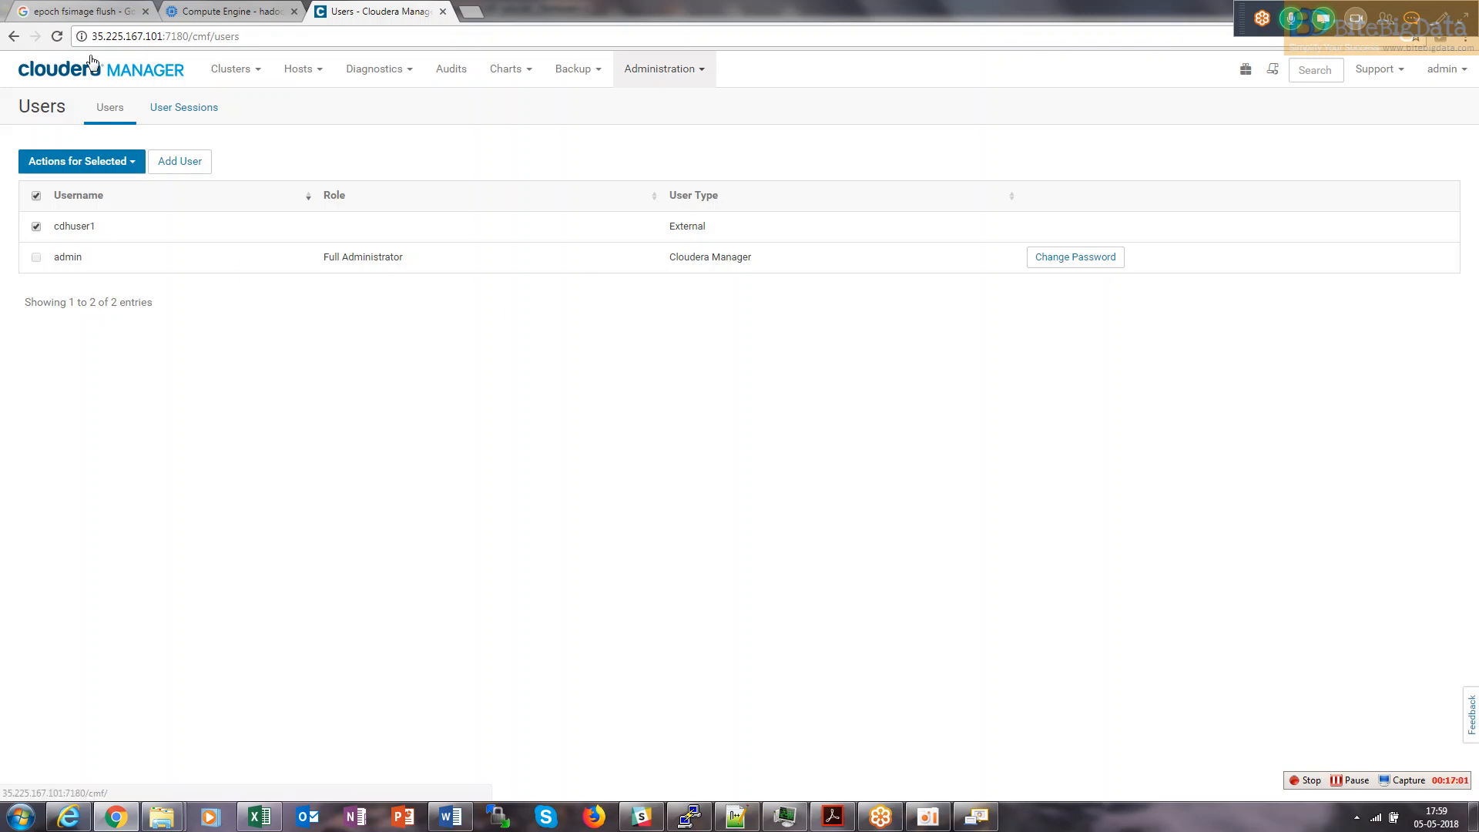
pyautogui.click(92, 162)
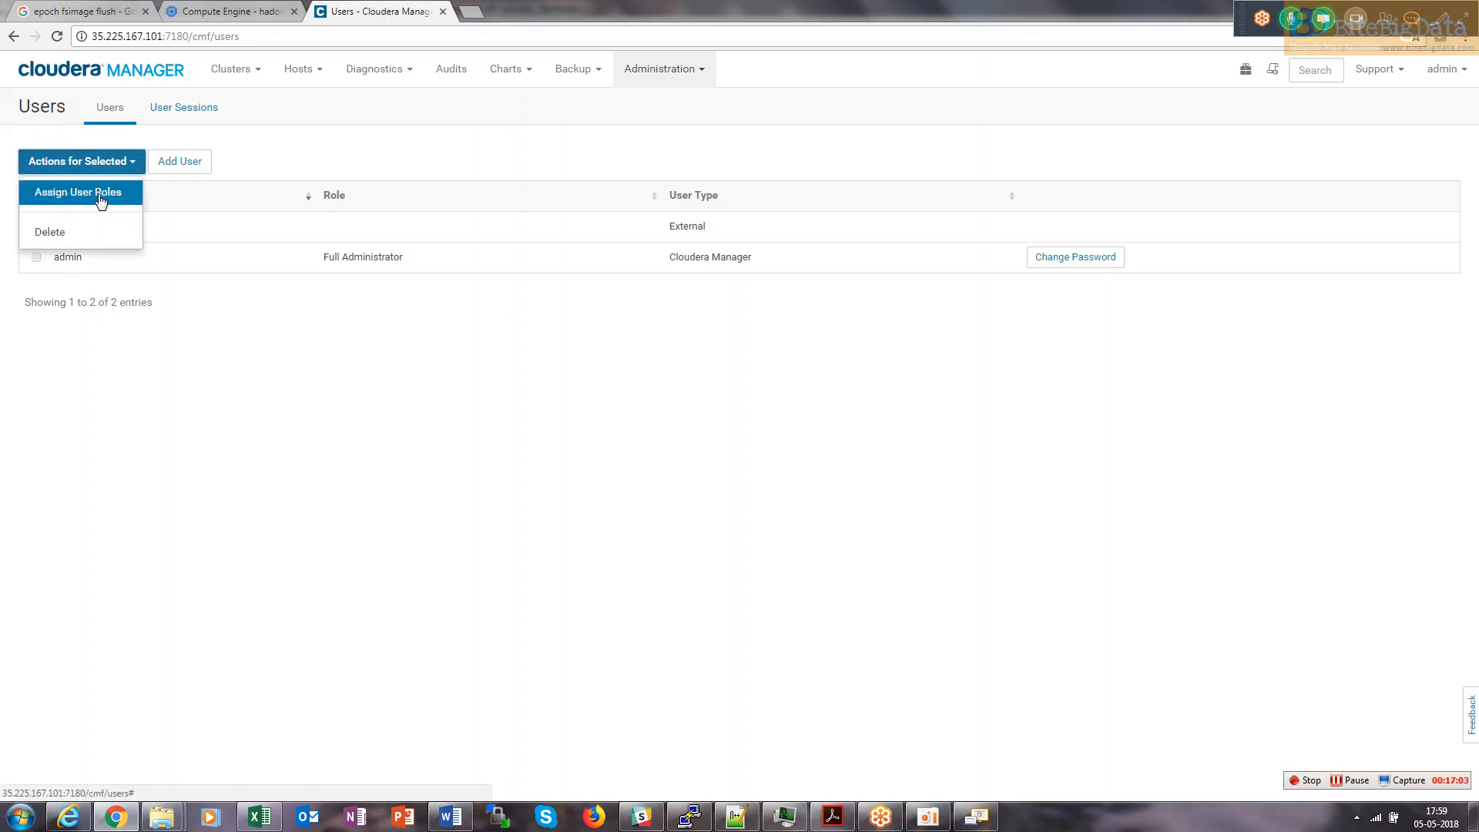
pyautogui.click(98, 194)
pyautogui.click(650, 188)
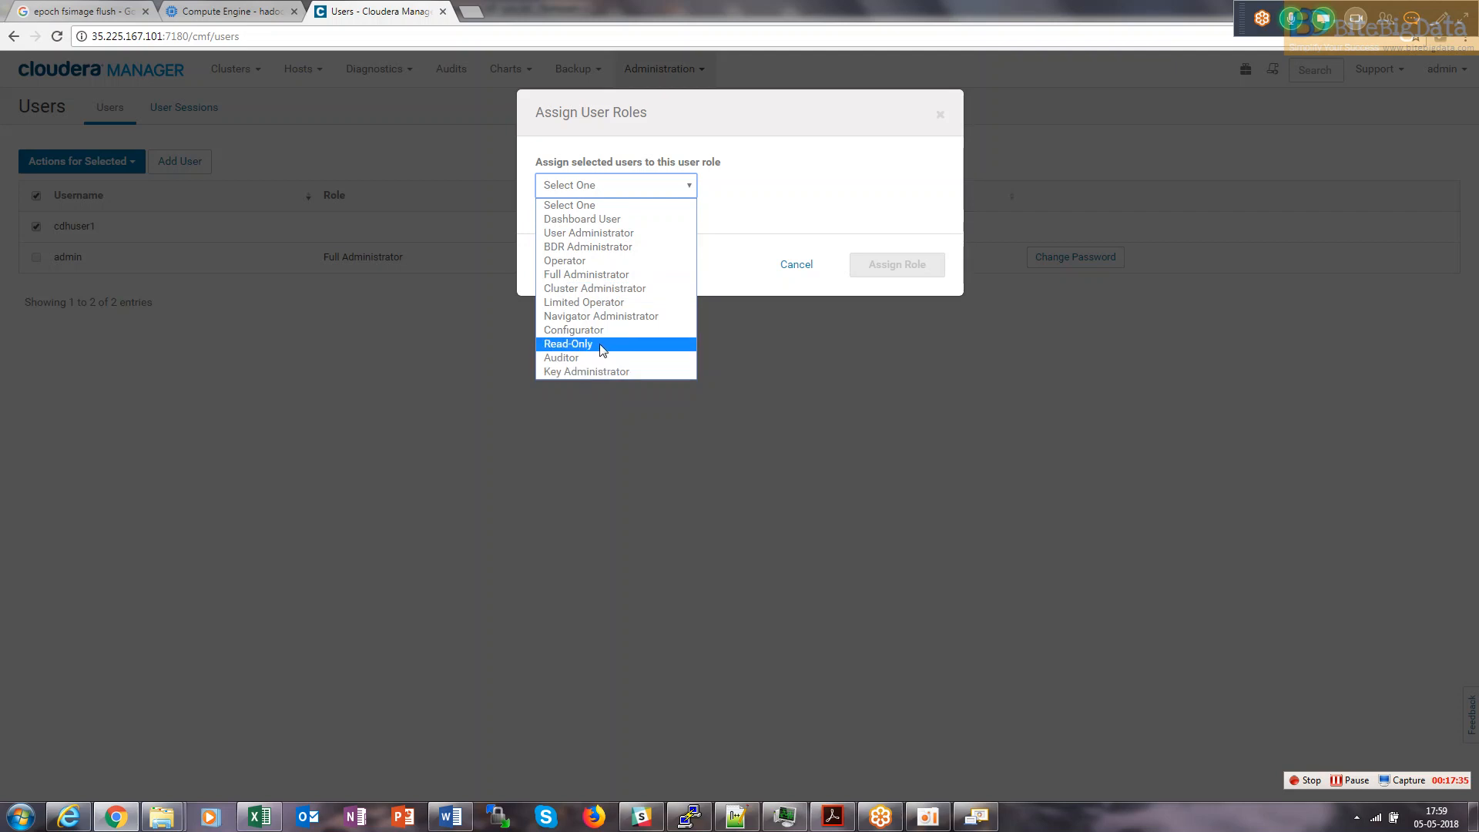
pyautogui.click(615, 279)
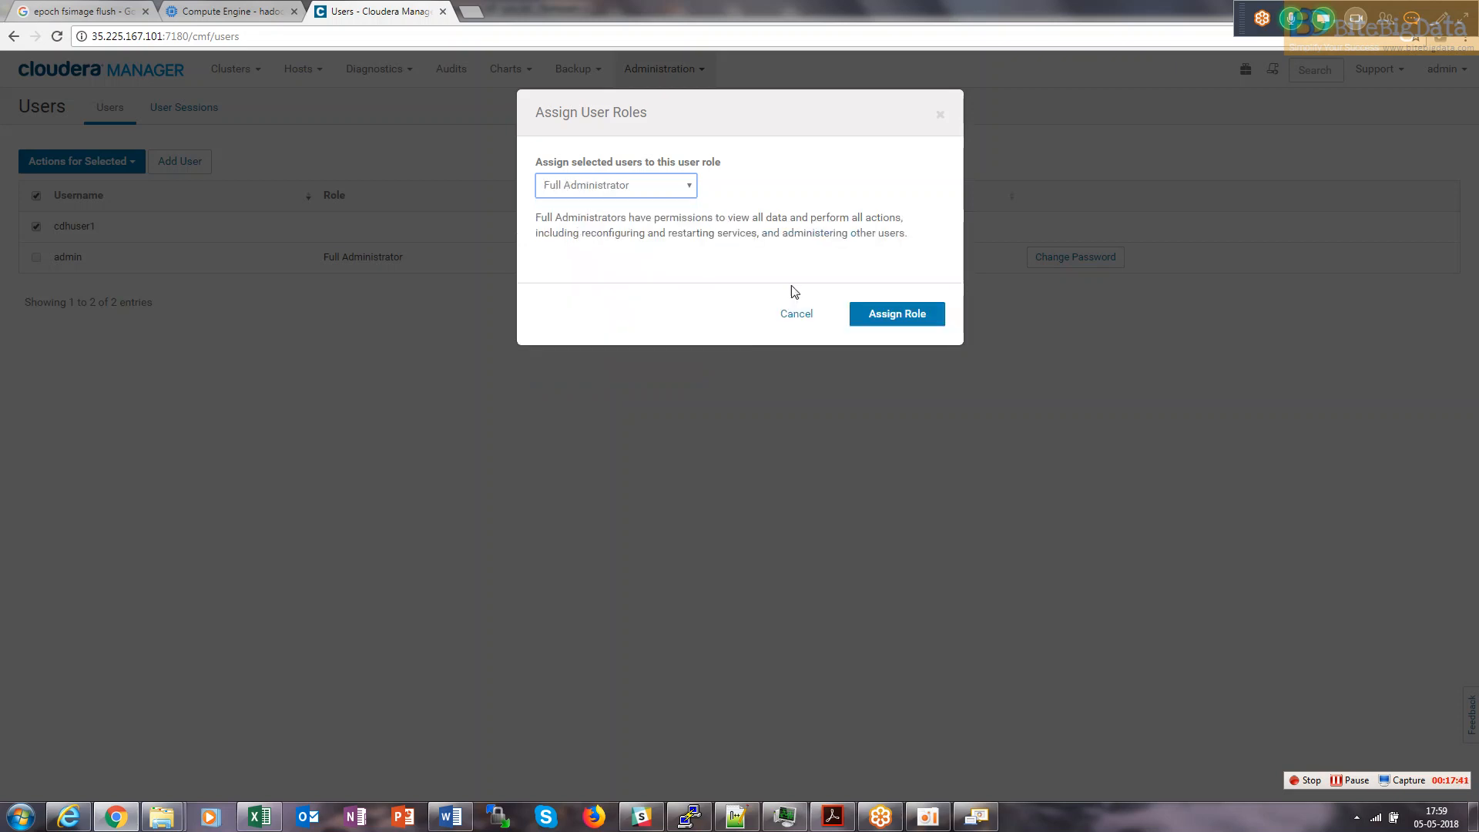
pyautogui.click(885, 327)
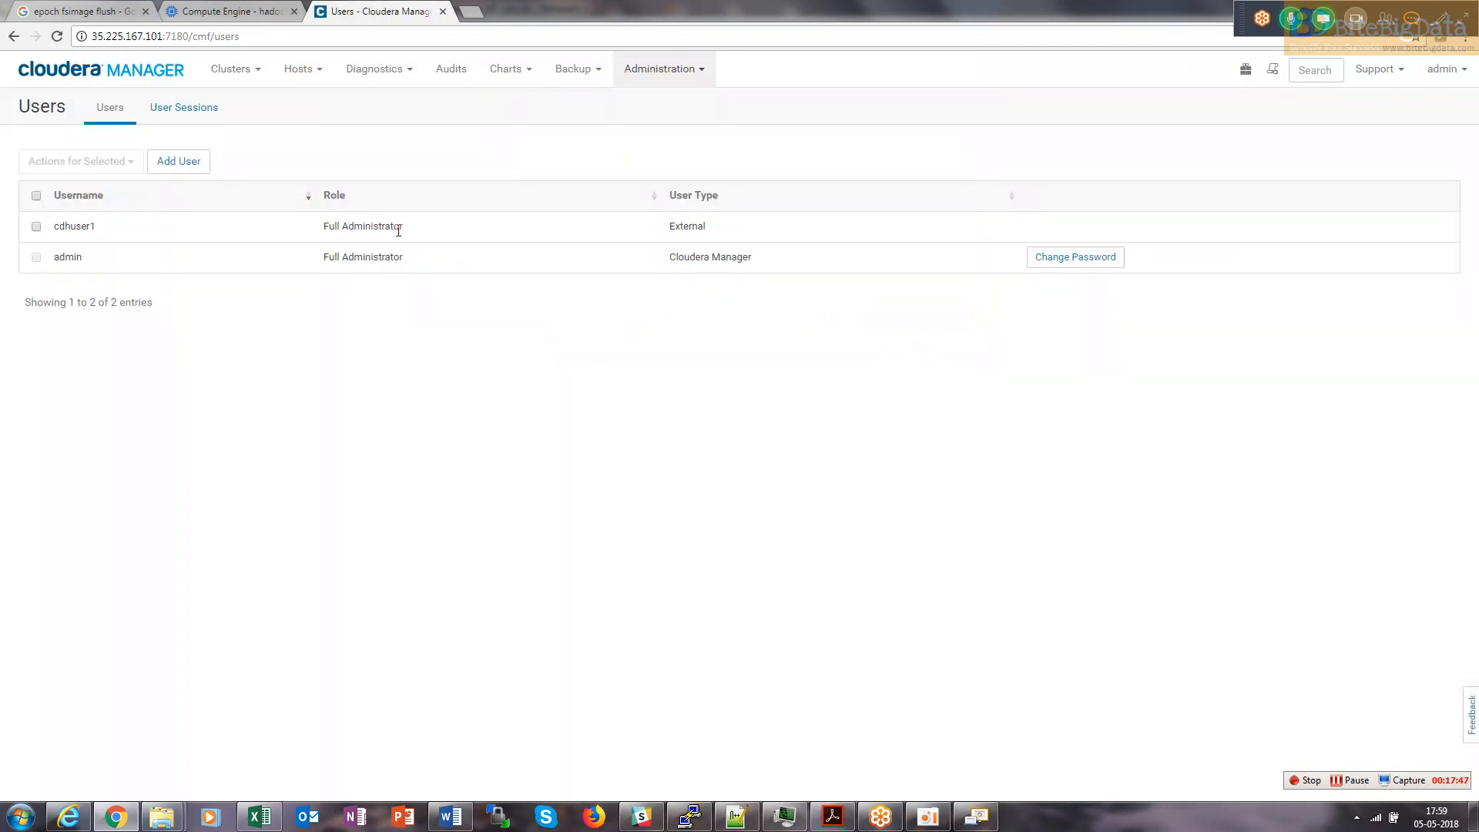
# Log out of admin, enter cdhuser1 as the username, and copy its password from the notes.
pyautogui.click(1466, 79)
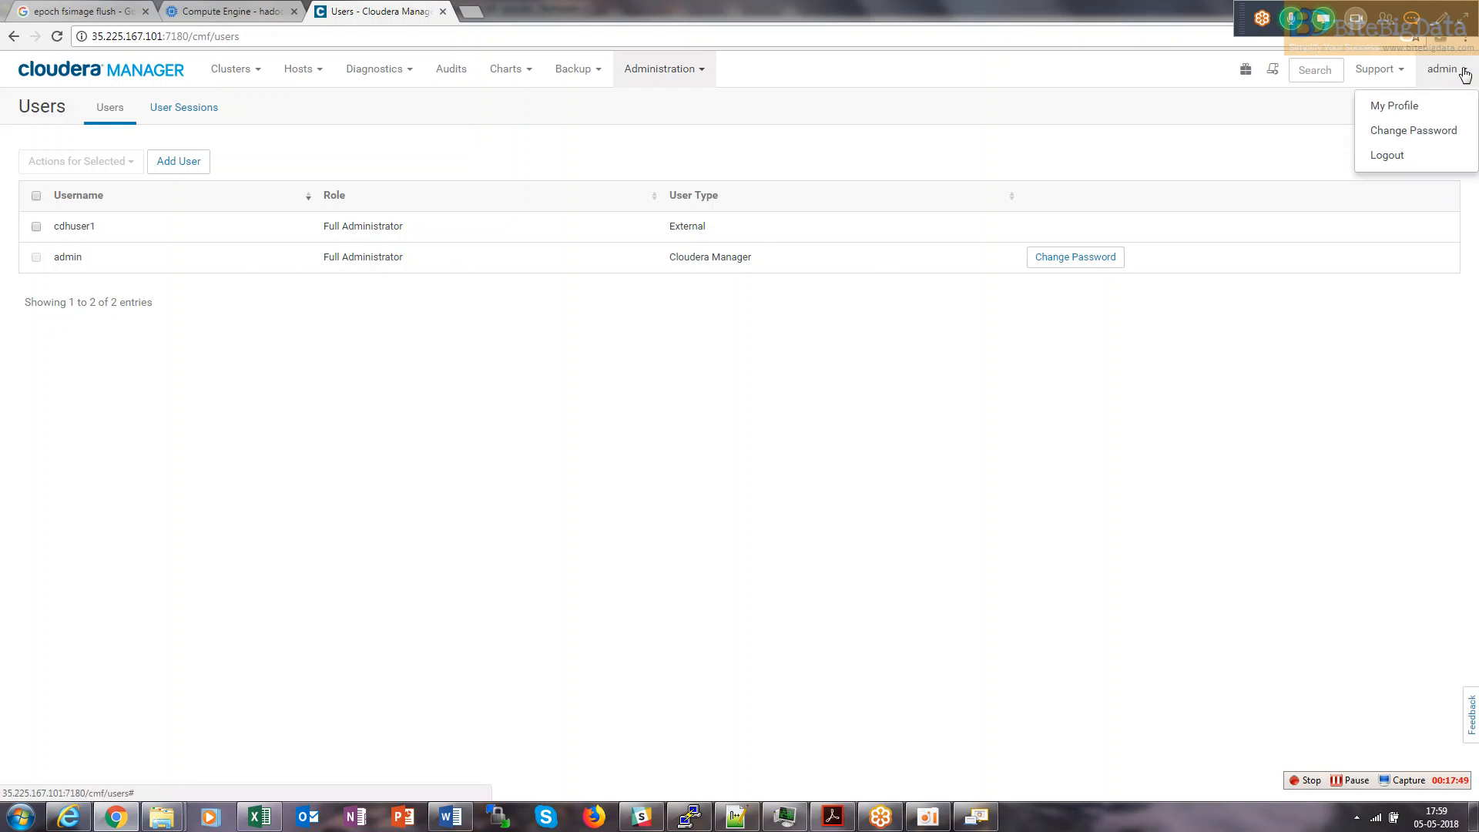
pyautogui.click(1427, 154)
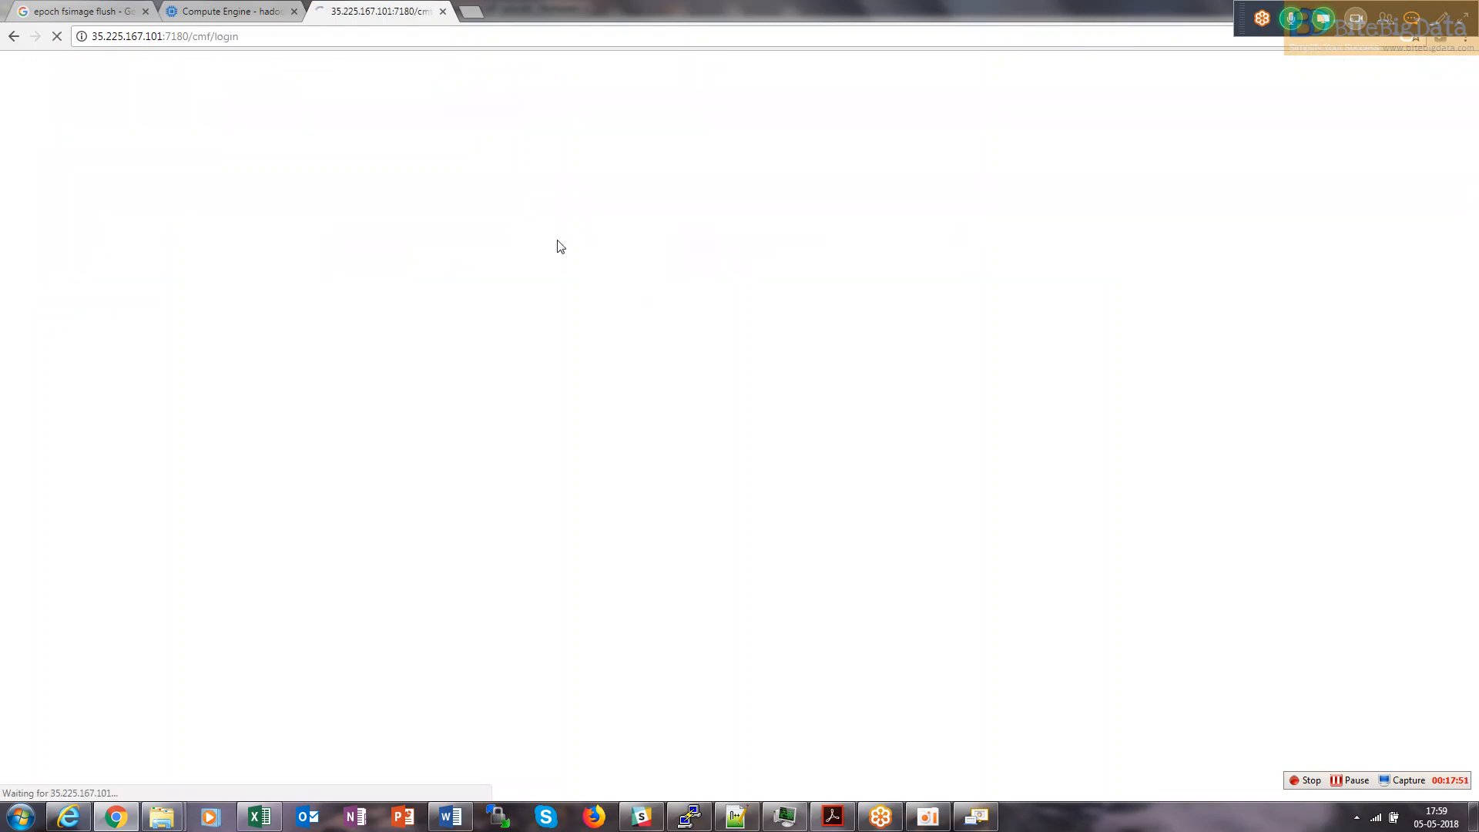
pyautogui.moveTo(681, 361); pyautogui.dragTo(568, 356)
pyautogui.write('c')
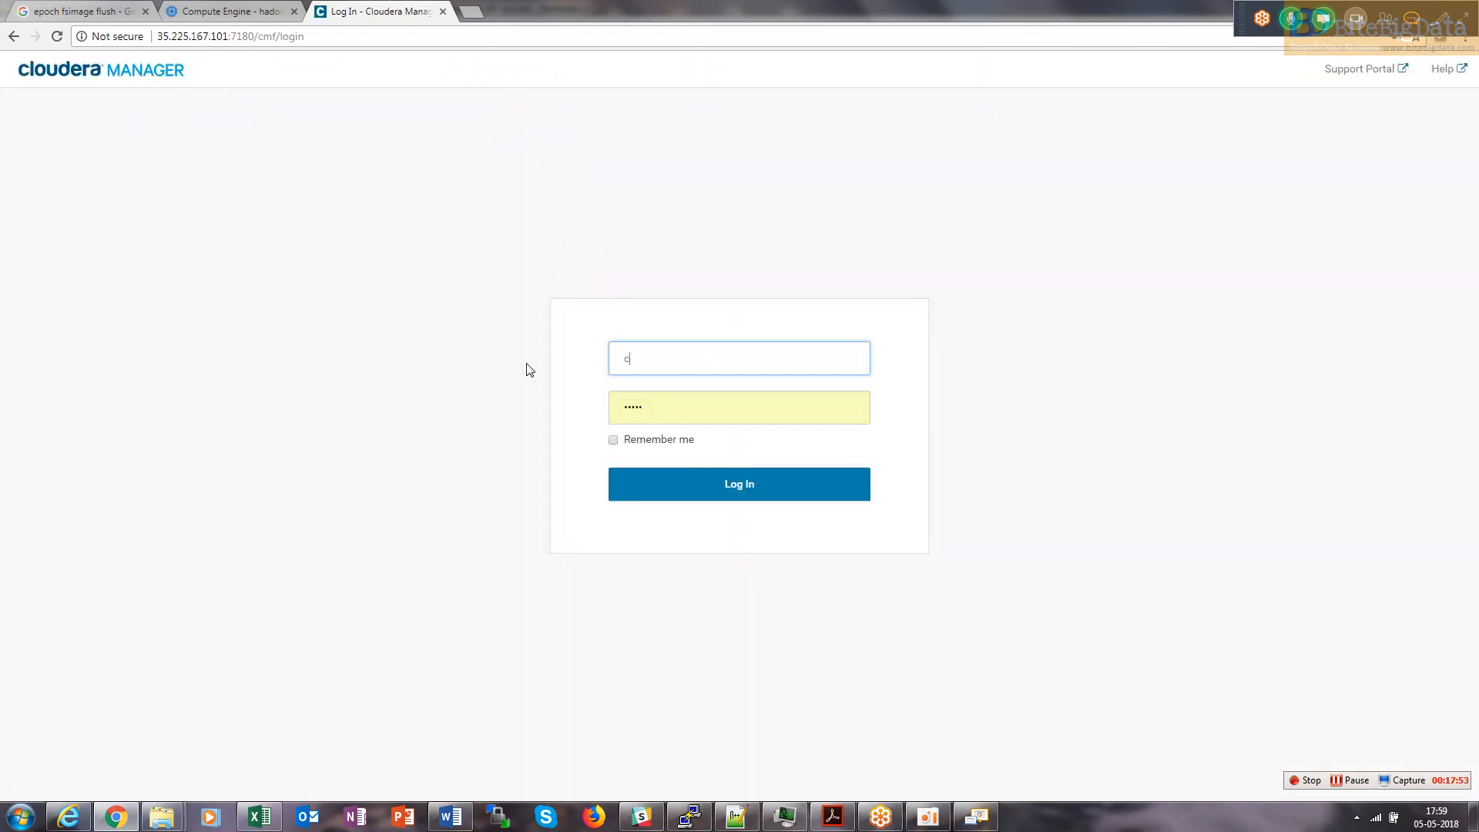
pyautogui.write('dhm')
pyautogui.press('BackSpace')
pyautogui.write('user1')
pyautogui.click(737, 817)
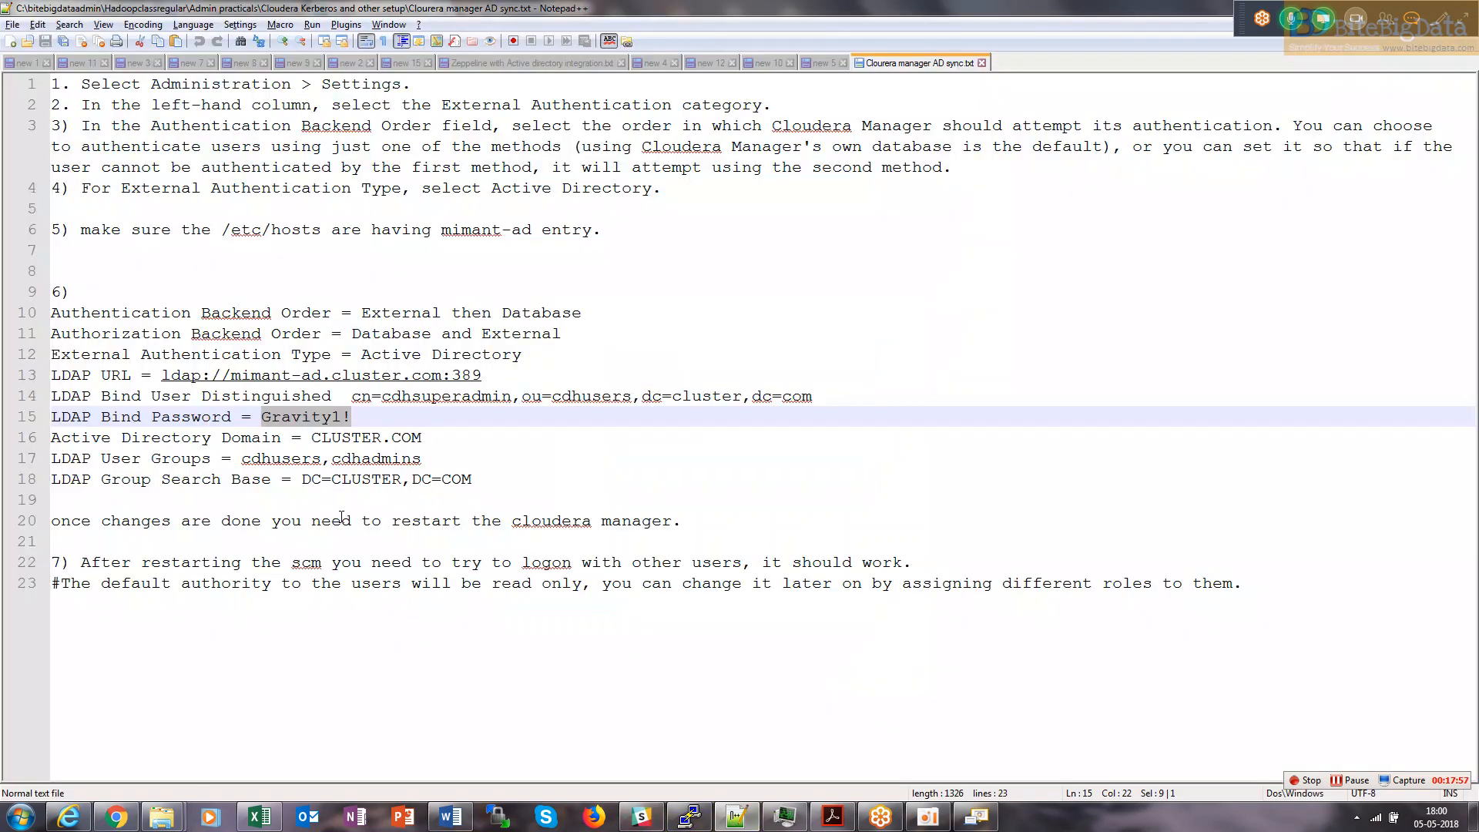
pyautogui.hotkey('ctrl', 'c')
pyautogui.hotkey('alt', 'Tab')
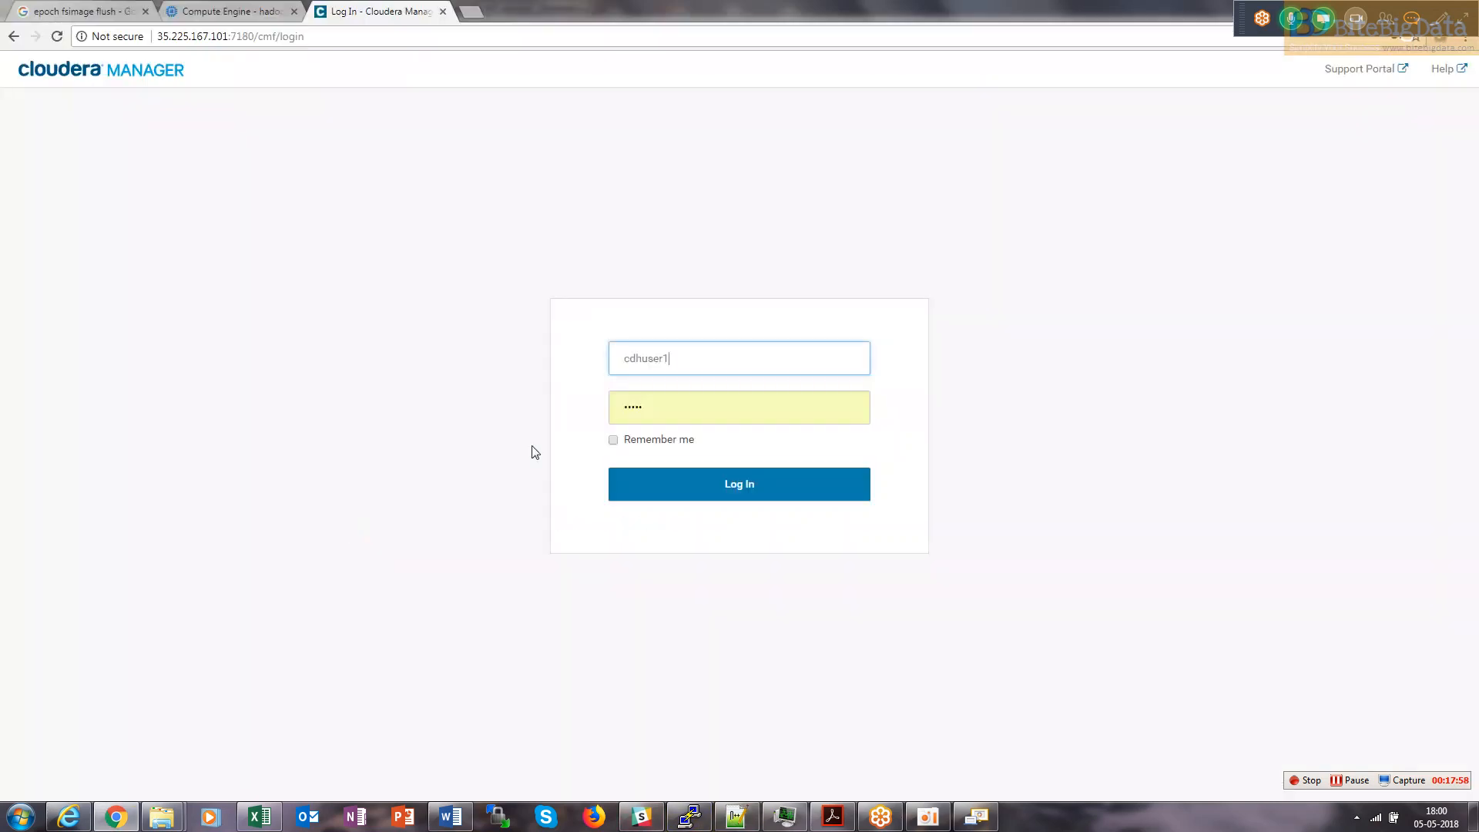
# Paste the password and sign in as cdhuser1, then open and close the Cluster 1 menu.
pyautogui.doubleClick(654, 410)
pyautogui.hotkey('ctrl', 'v')
pyautogui.click(746, 484)
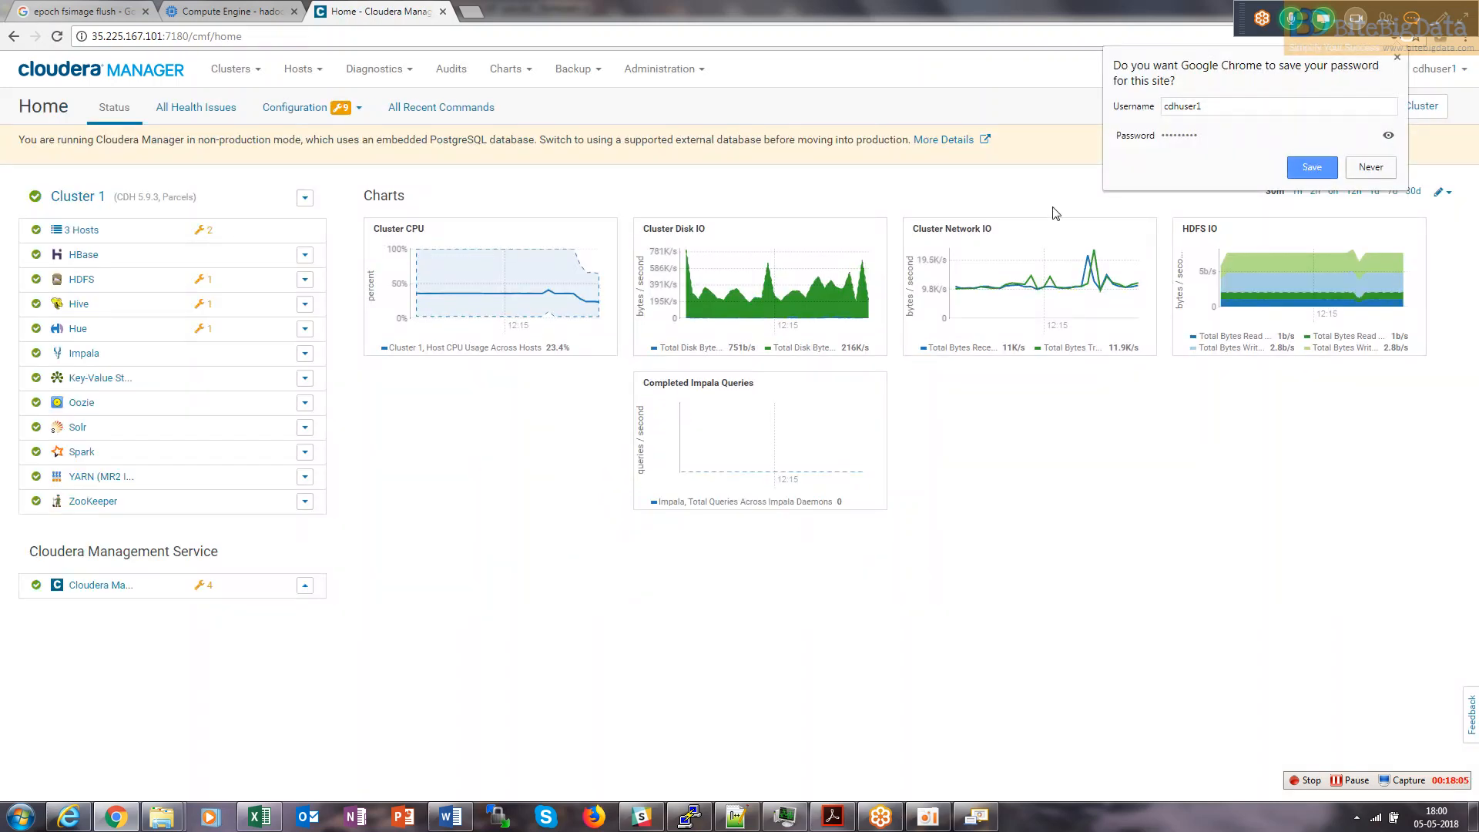
pyautogui.click(305, 198)
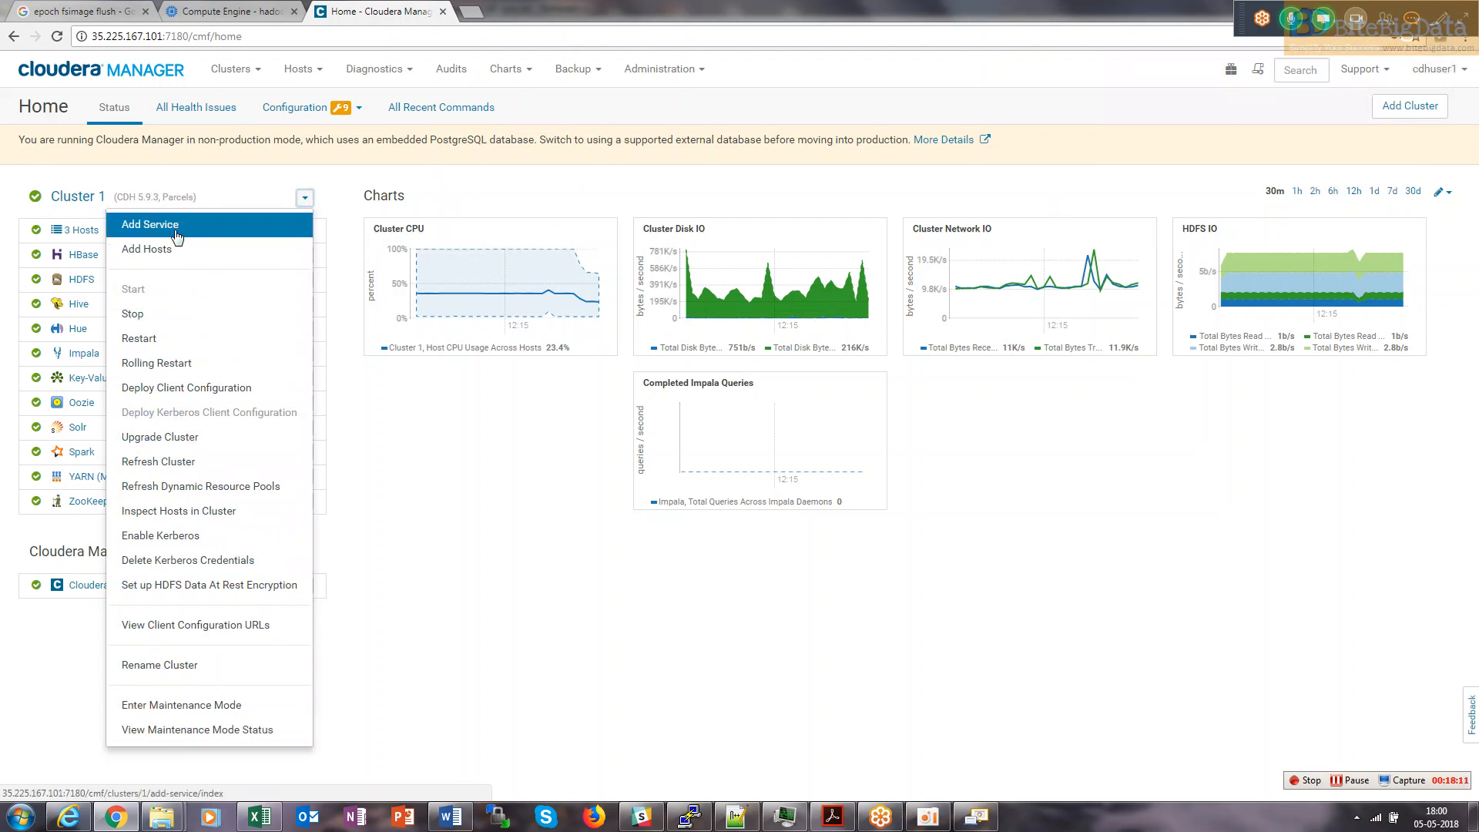
pyautogui.click(501, 549)
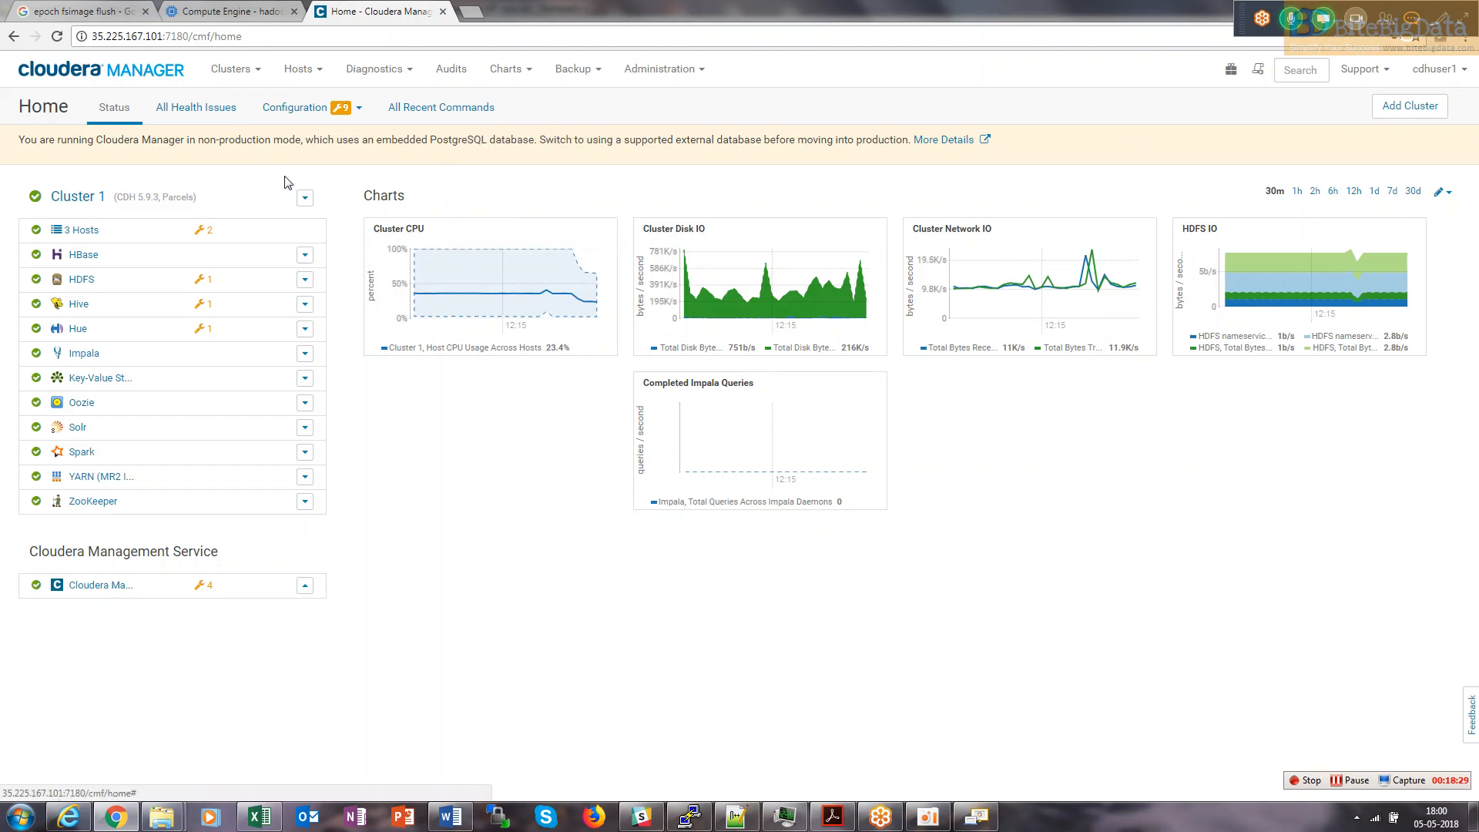
# Log out cdhuser1, sign back in as admin, and open Administration > Users.
pyautogui.click(1466, 73)
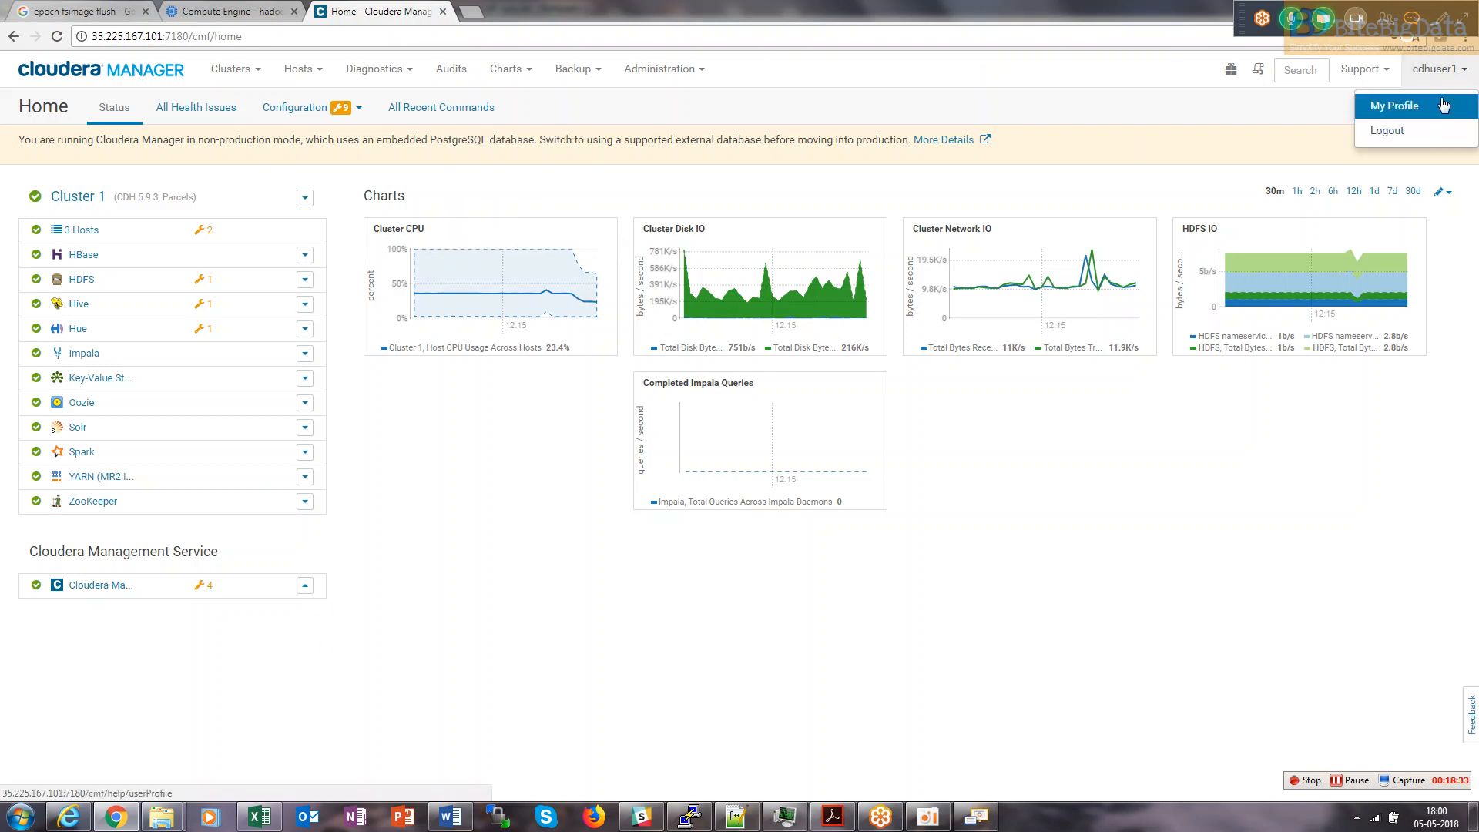
pyautogui.click(1391, 130)
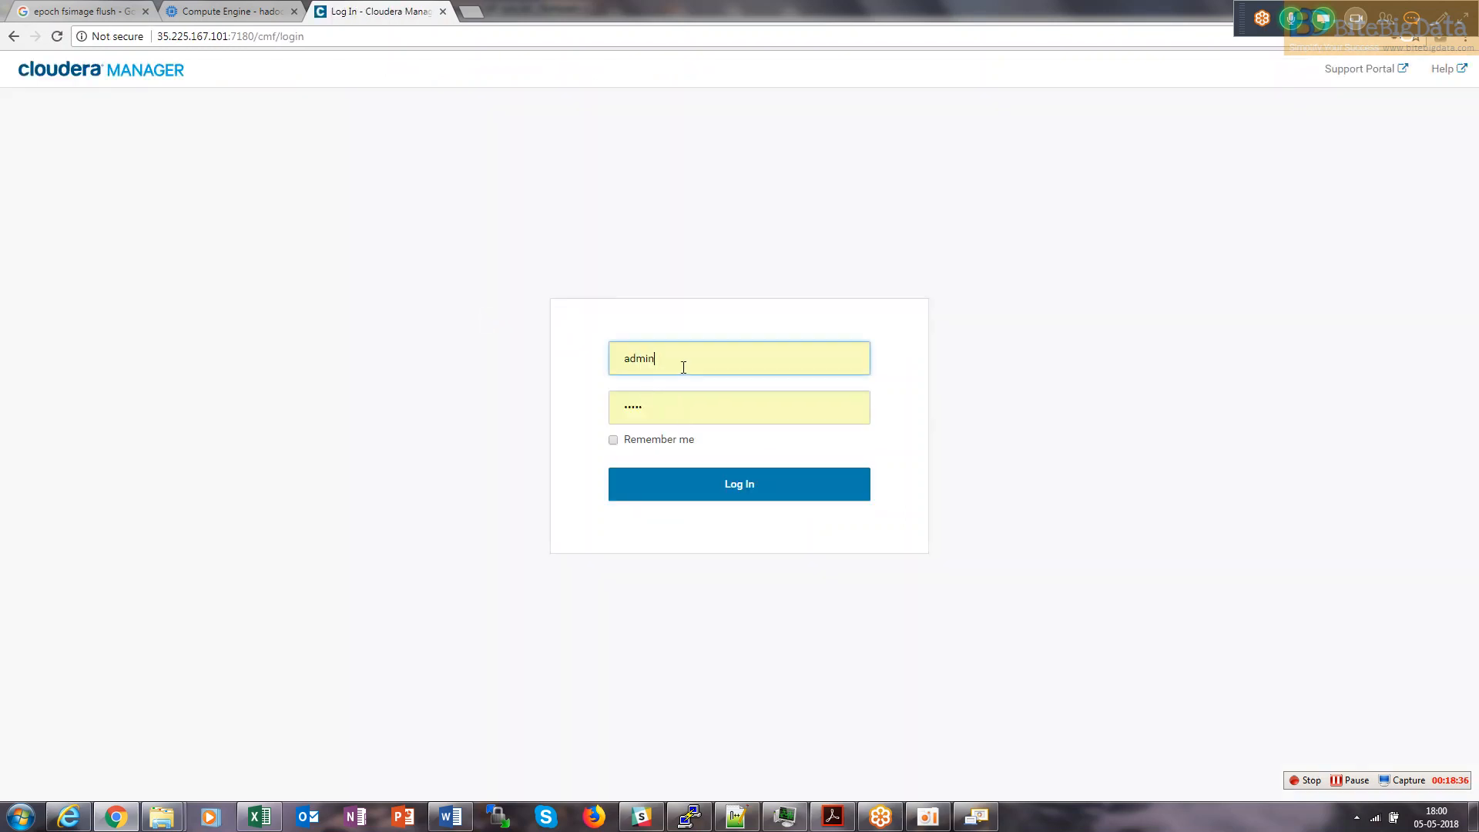
pyautogui.click(678, 488)
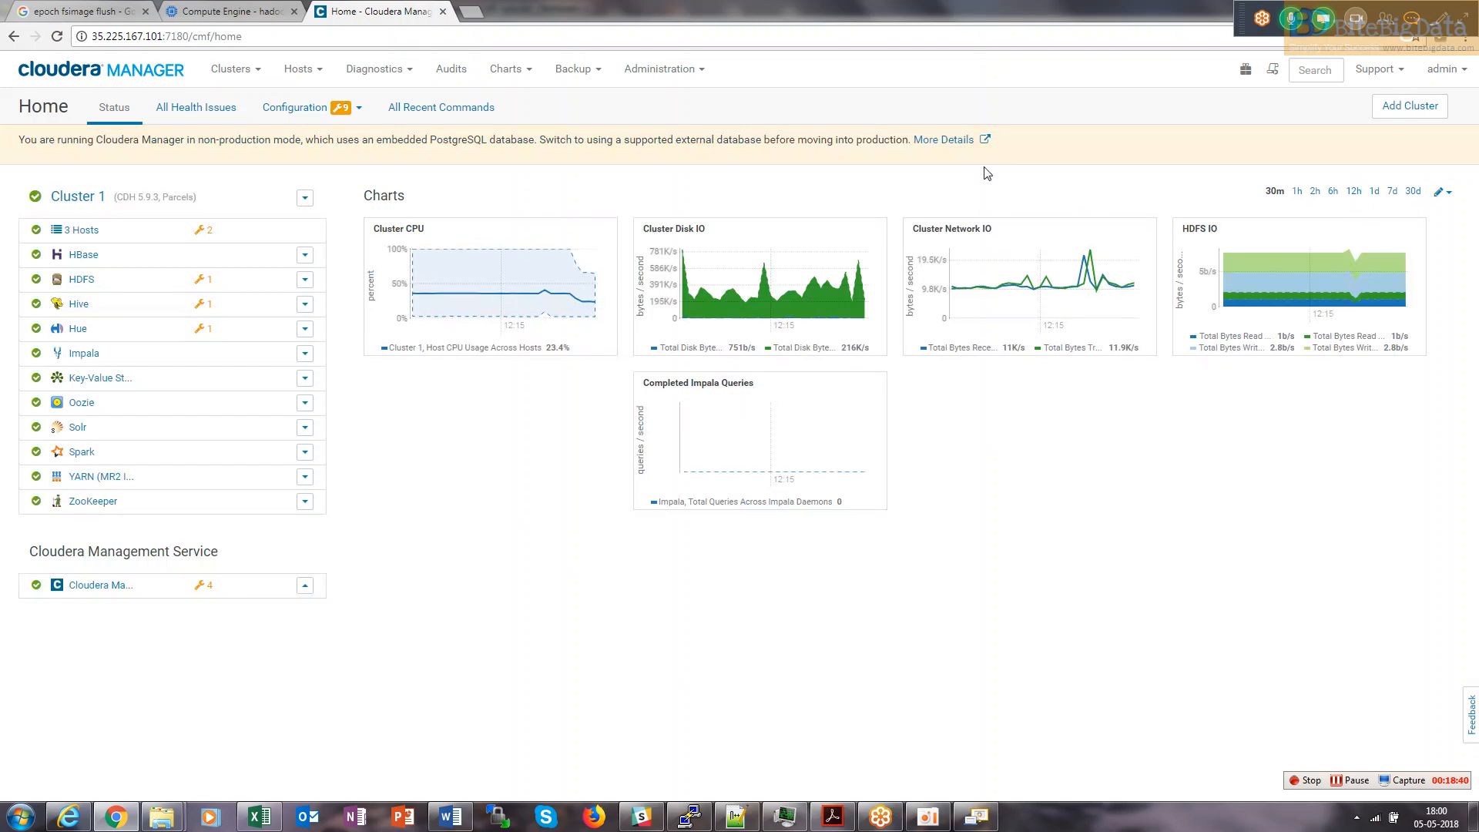
pyautogui.click(676, 75)
pyautogui.click(671, 154)
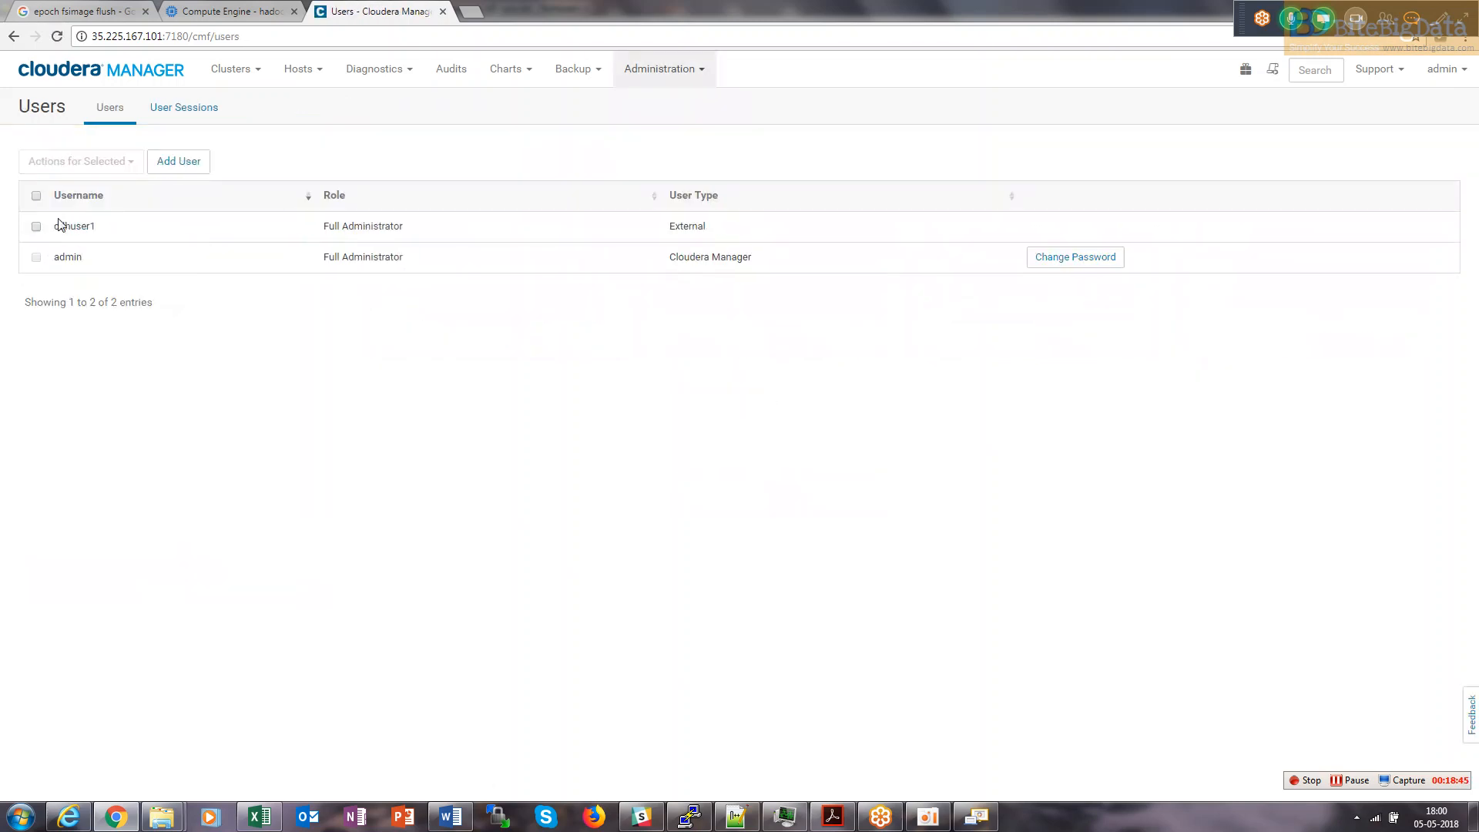
# Select cdhuser1 and assign it the Read-Only role.
pyautogui.click(35, 226)
pyautogui.click(100, 164)
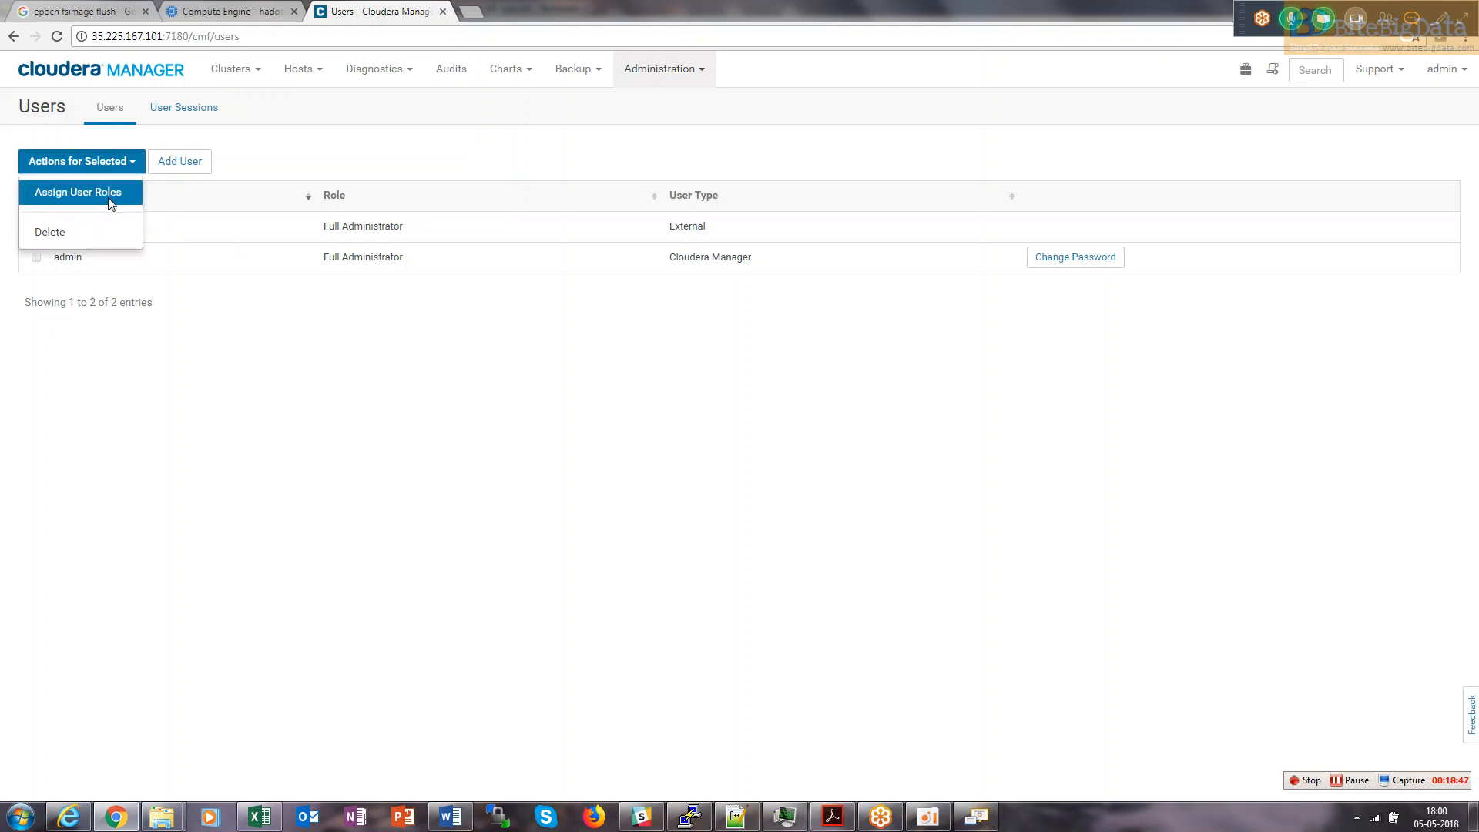
pyautogui.click(77, 192)
pyautogui.click(682, 185)
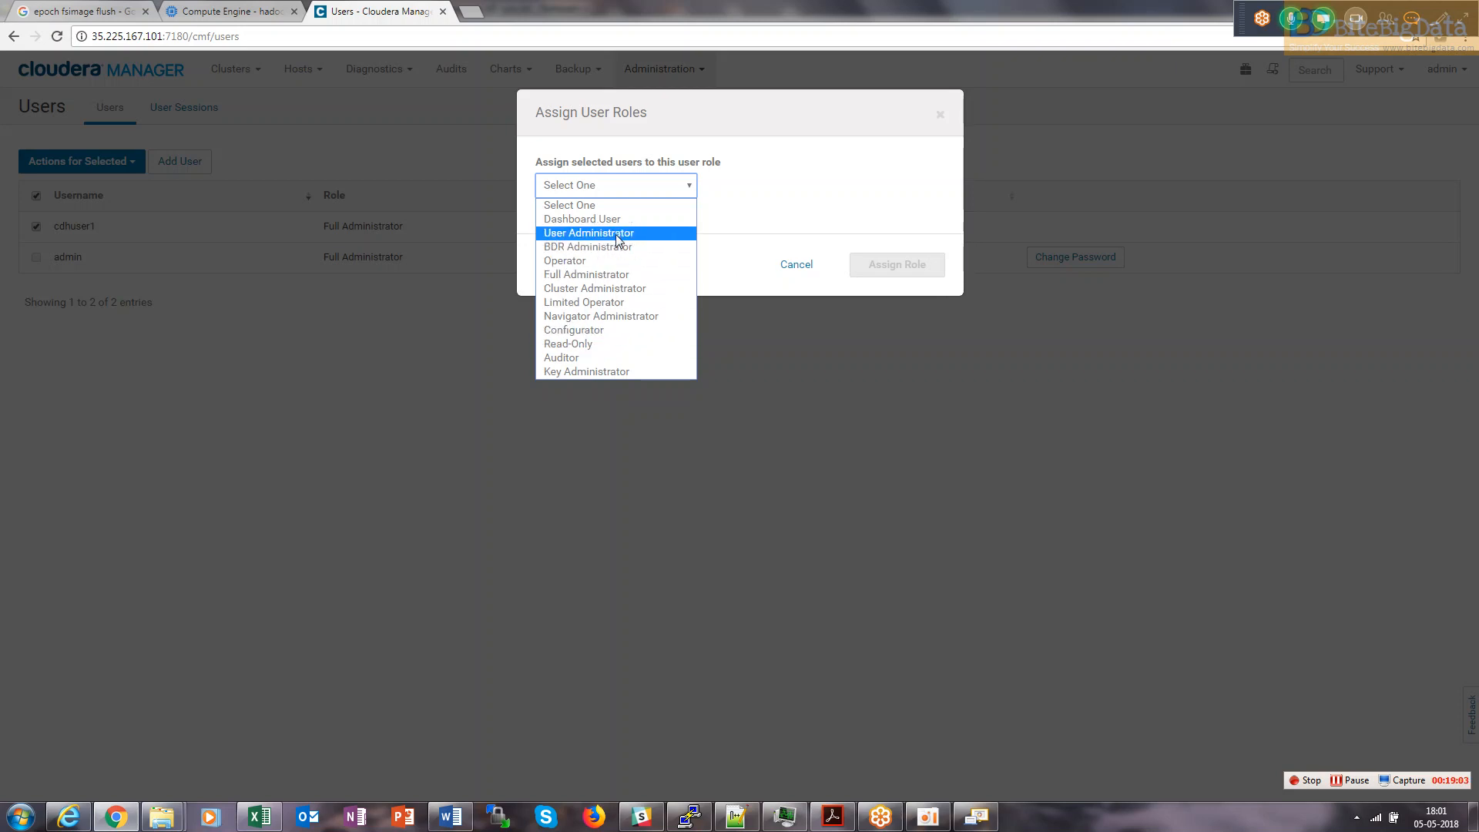
pyautogui.click(598, 344)
pyautogui.click(899, 326)
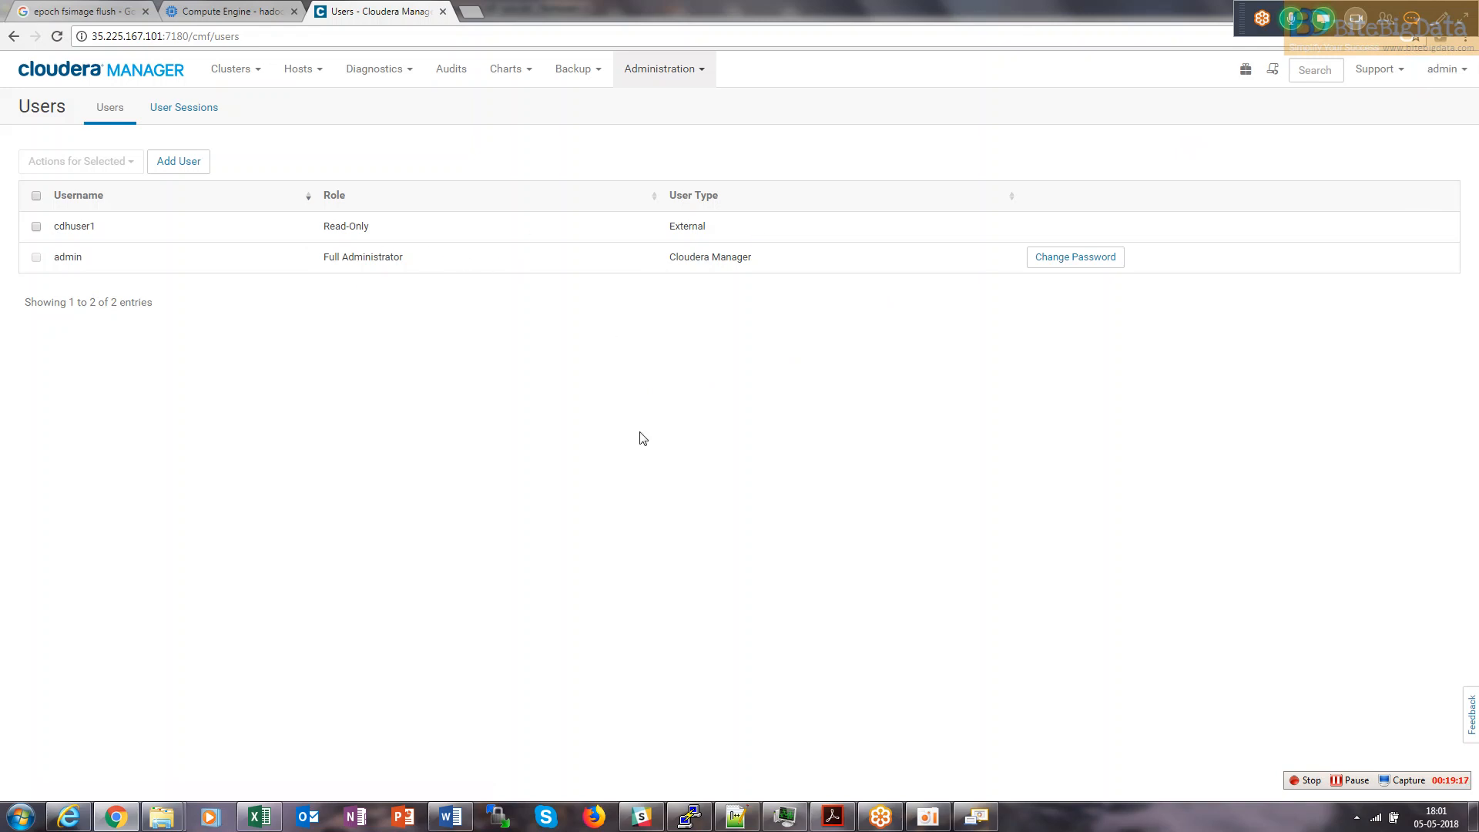
pyautogui.moveTo(188, 36); pyautogui.dragTo(71, 38)
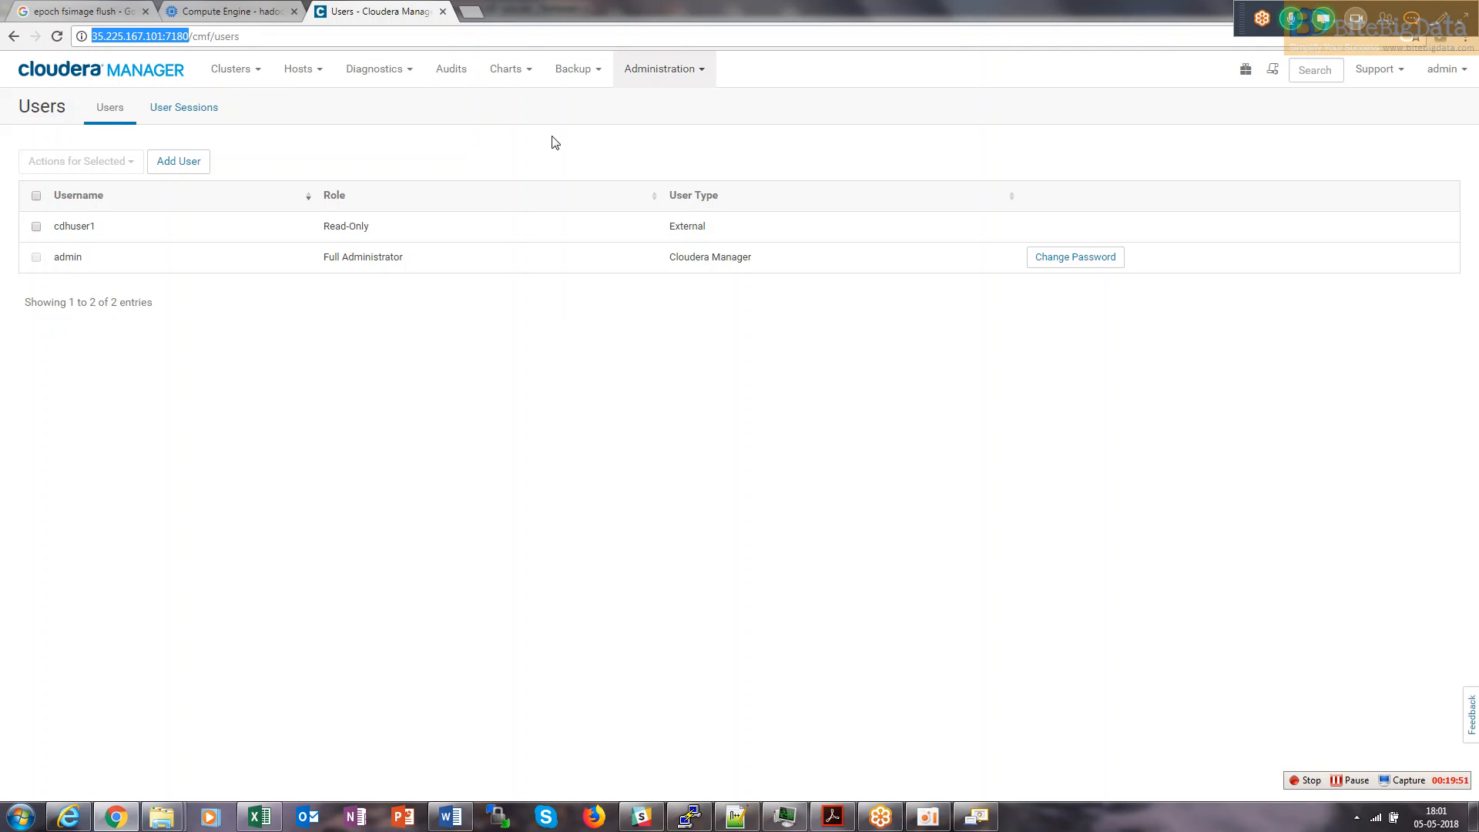
# Check Security, then filter Administration Settings to External Authentication, confirming Active Directory and the mimant-ad LDAP URL.
pyautogui.click(659, 77)
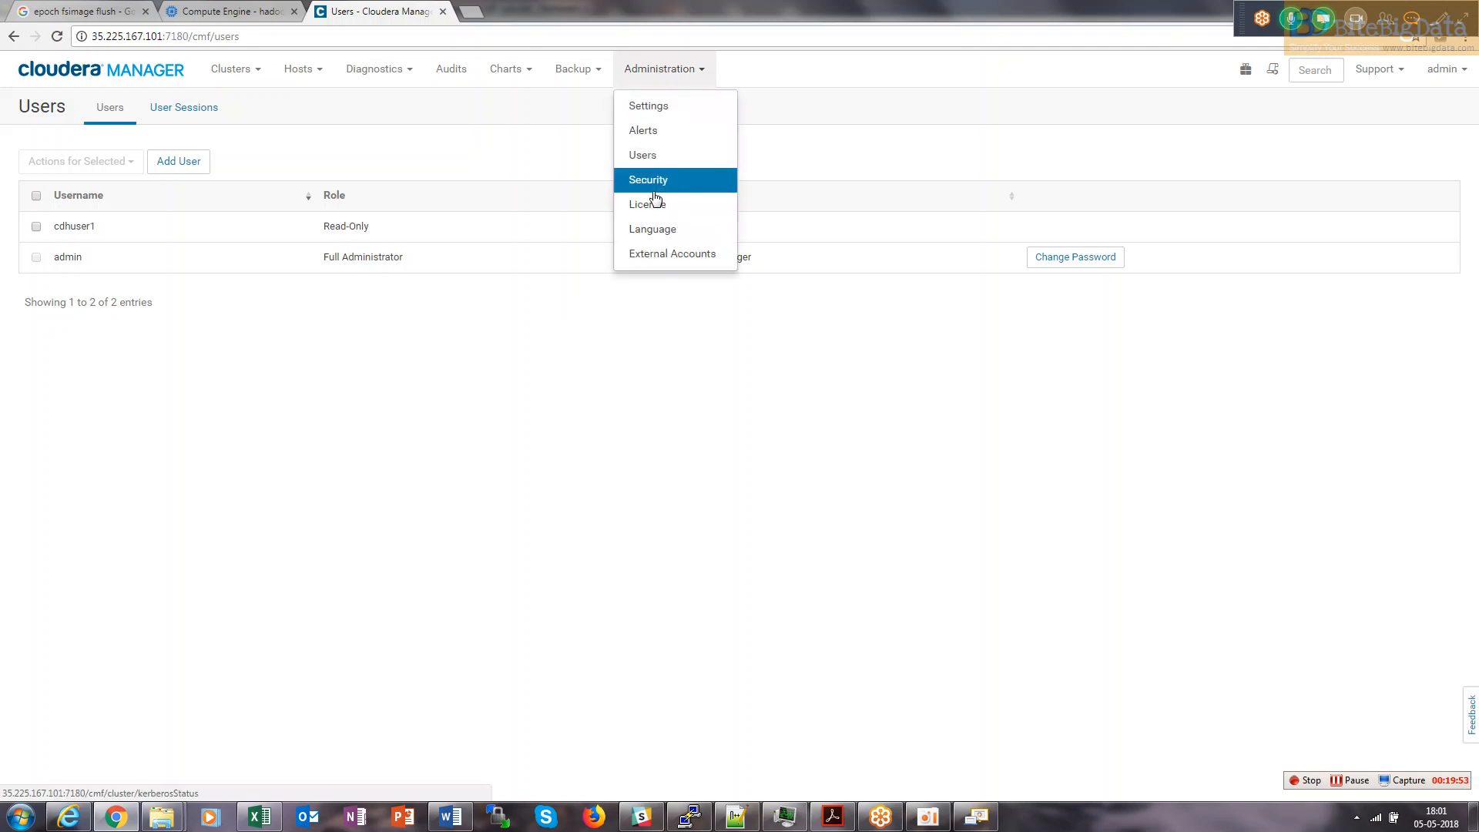
pyautogui.click(656, 191)
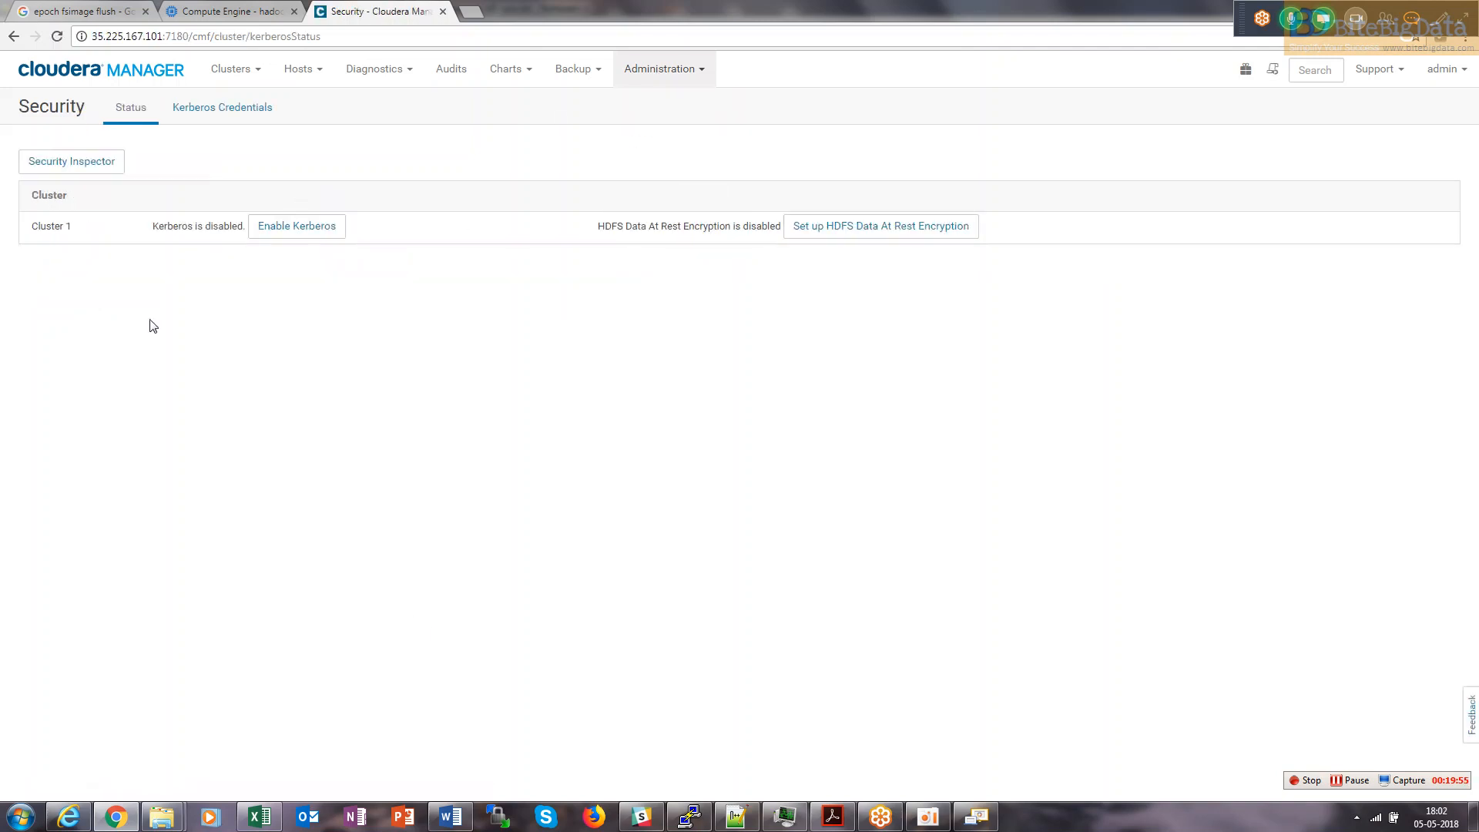
pyautogui.click(652, 72)
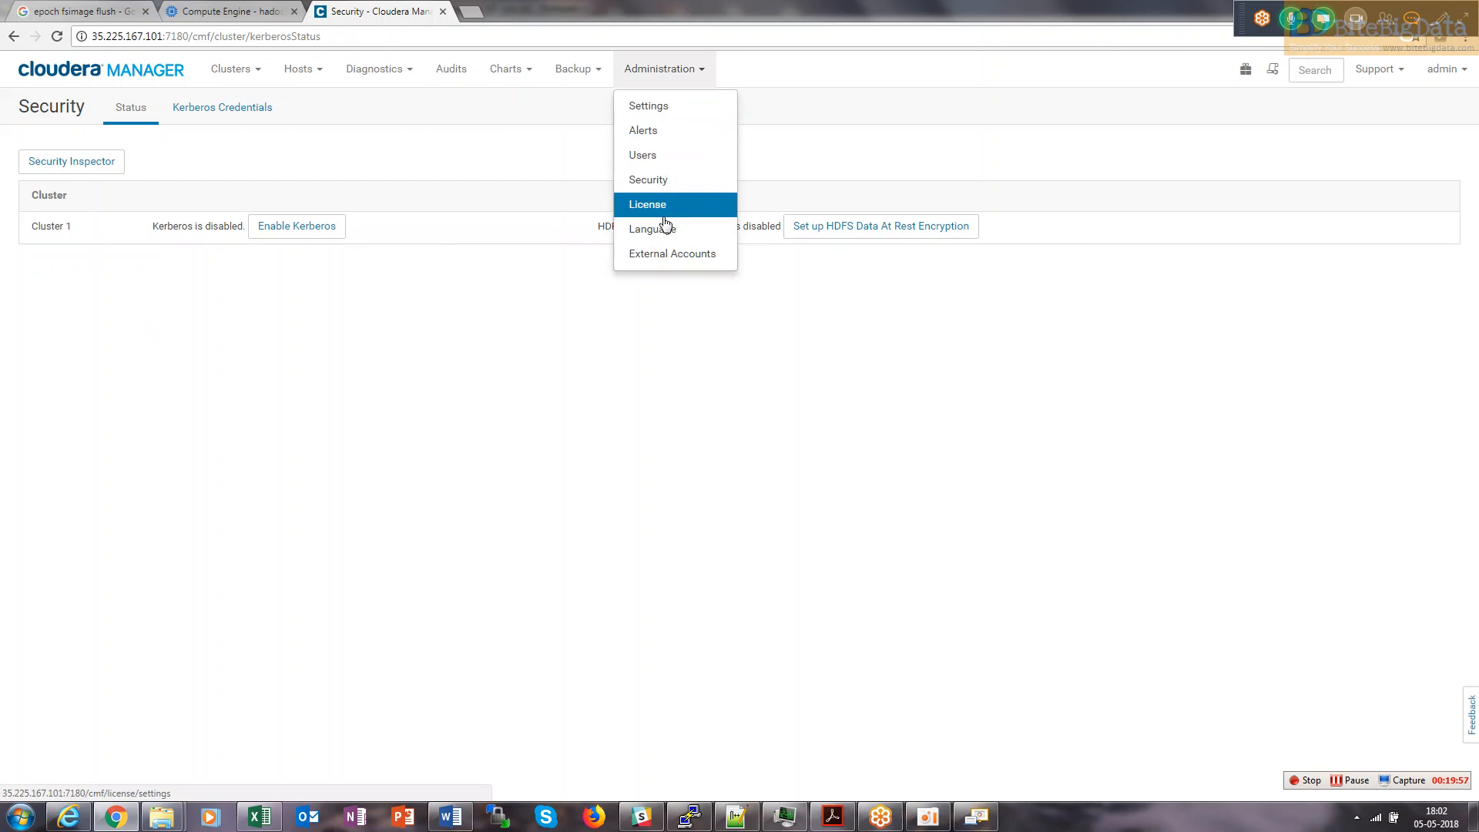
pyautogui.click(668, 115)
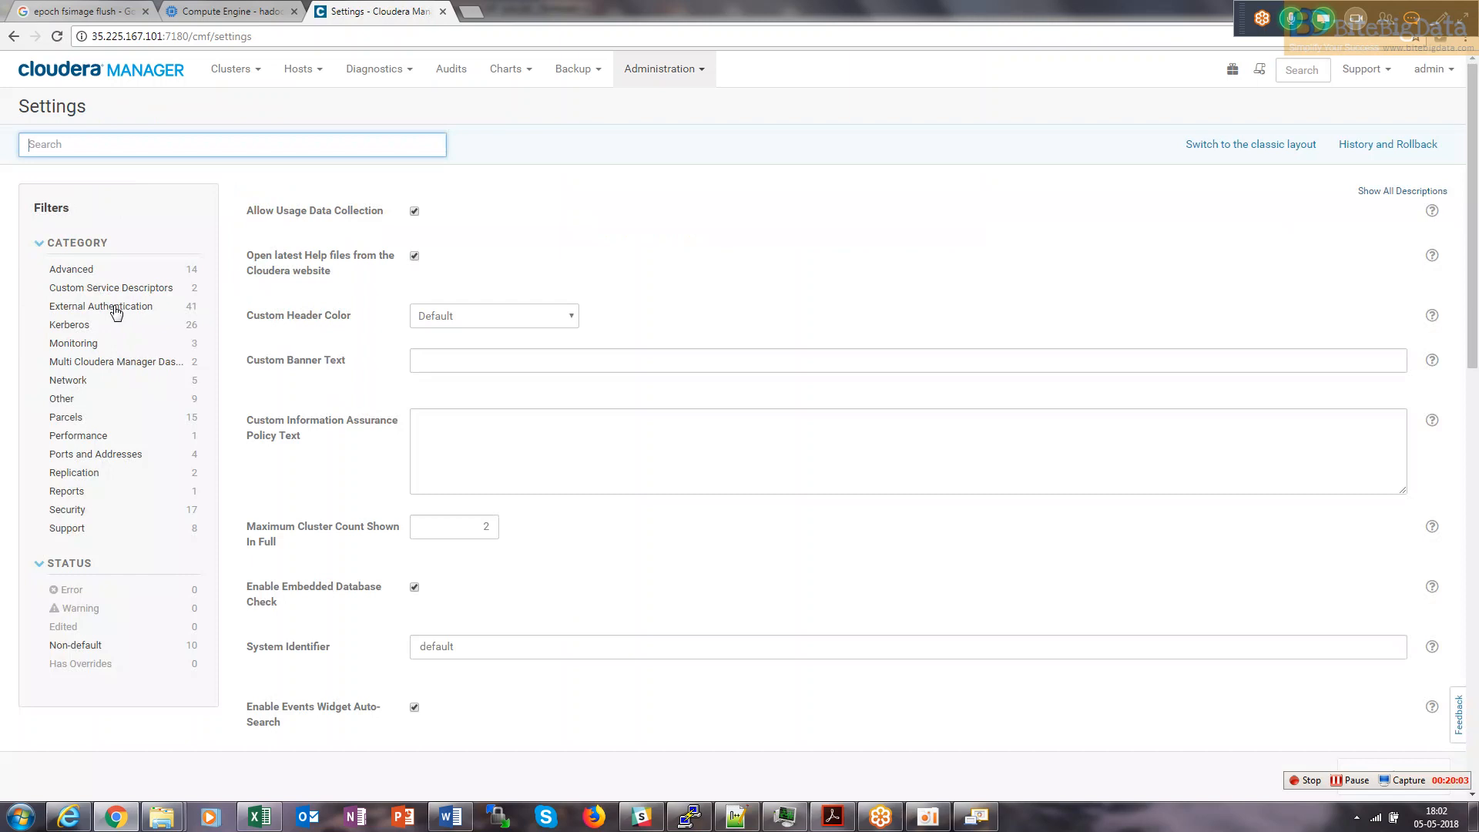
pyautogui.click(112, 307)
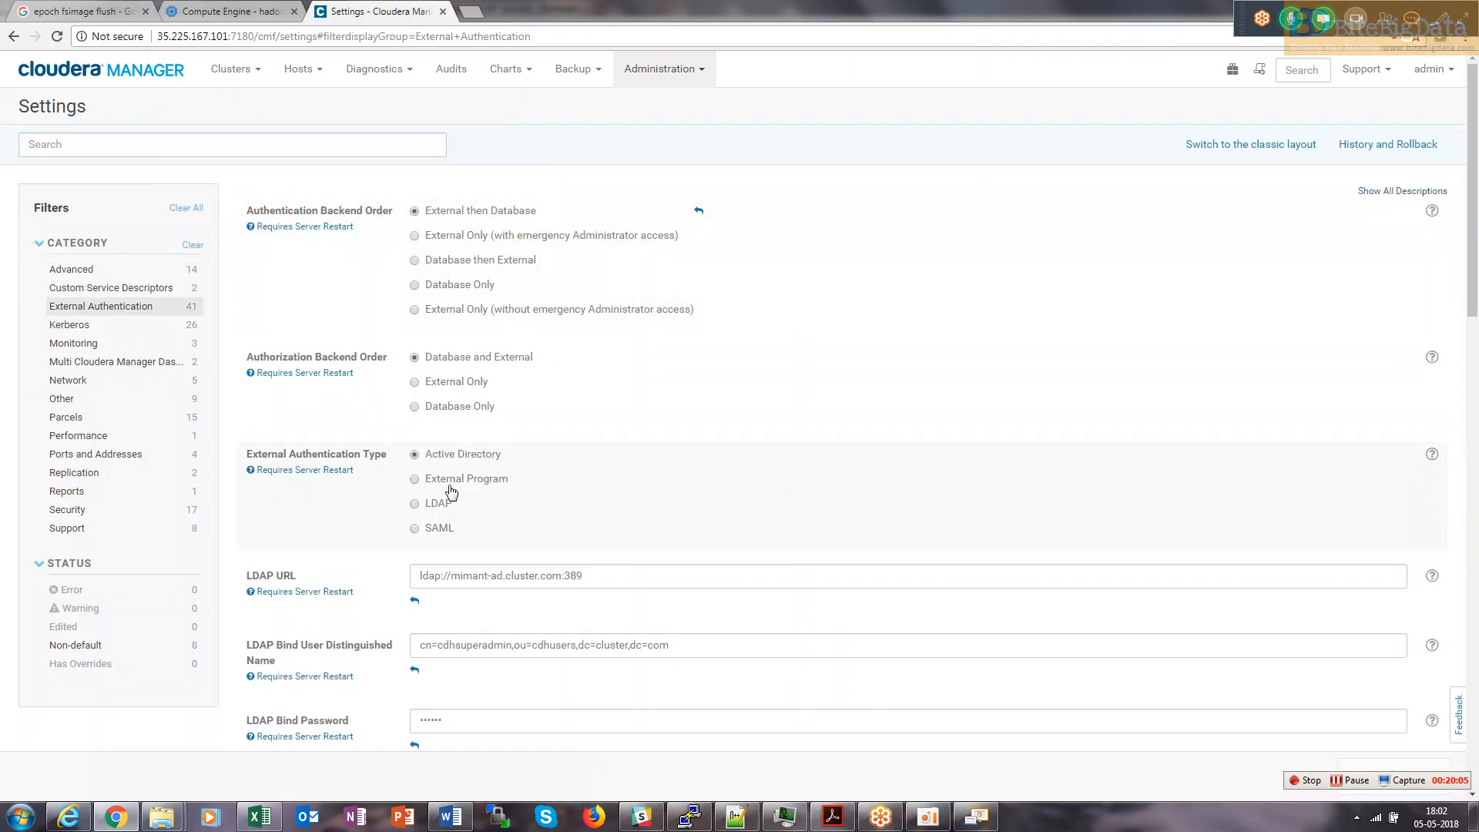